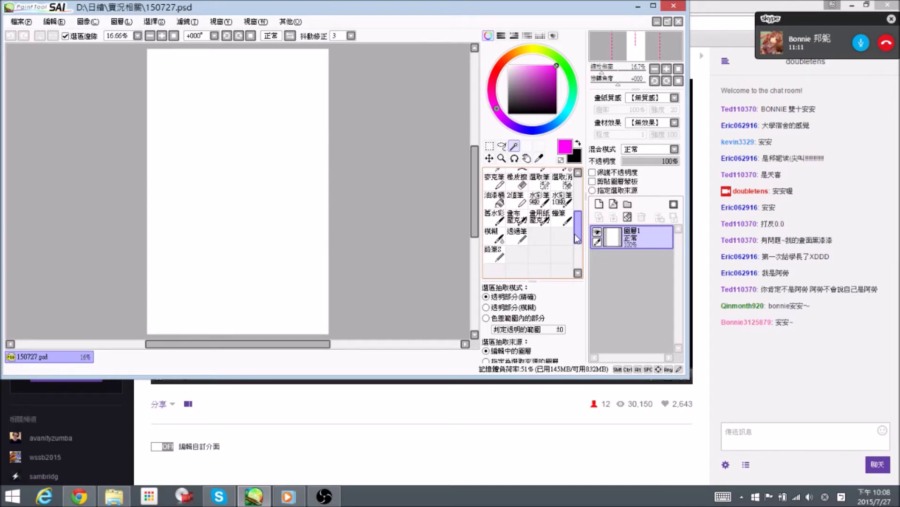
# Choose the 鉛筆 pencil preset at the end of the brush list and set its maximum diameter to 16.
pyautogui.scroll(-1, 578, 232)
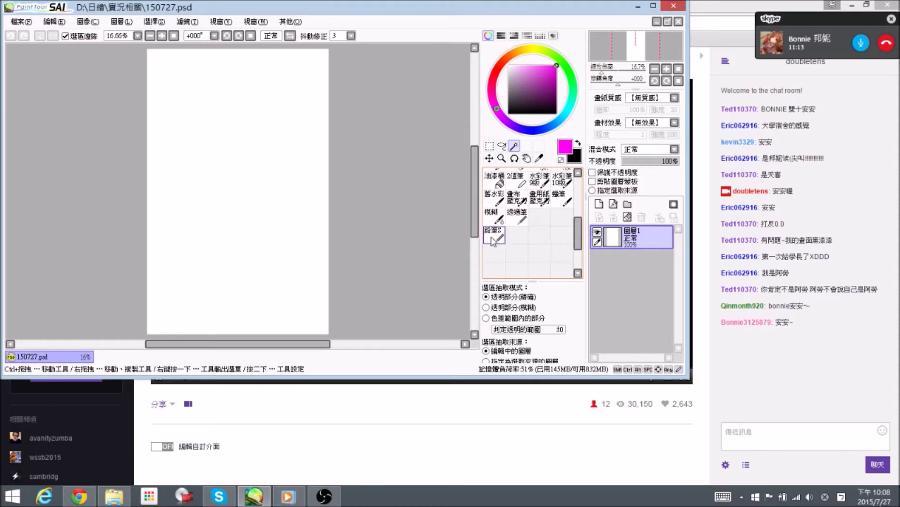
pyautogui.click(493, 240)
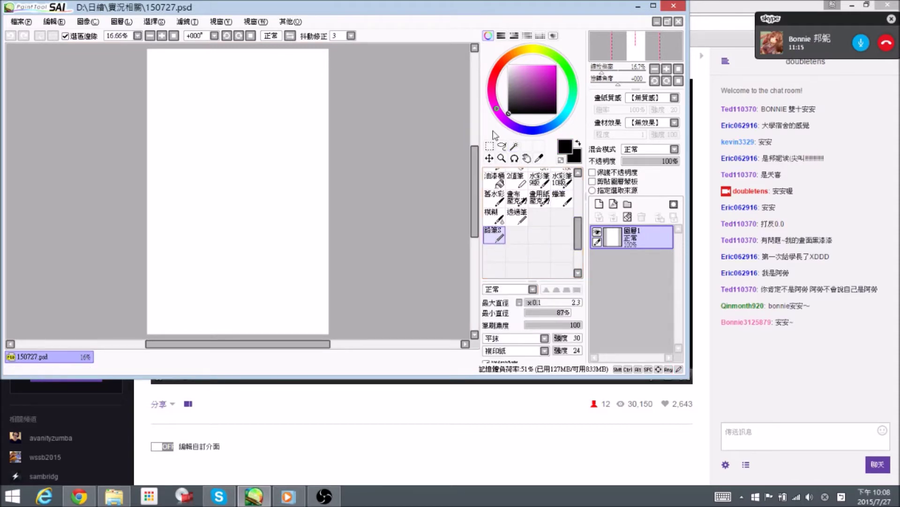
pyautogui.press('space')
pyautogui.moveTo(237, 195); pyautogui.dragTo(250, 198)
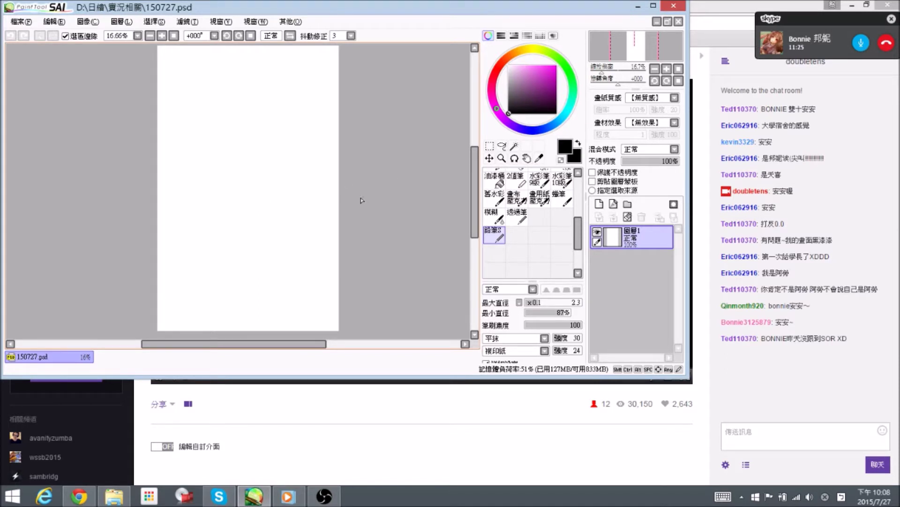
pyautogui.press(']')
pyautogui.press(']')
pyautogui.press(']')
pyautogui.press(']')
pyautogui.press(']')
pyautogui.press(']')
pyautogui.press(']')
pyautogui.press(']')
pyautogui.press(']')
pyautogui.press(']')
pyautogui.press(']')
pyautogui.press(']')
pyautogui.press(']')
pyautogui.press(']')
pyautogui.press(']')
pyautogui.press(']')
pyautogui.press('[')
pyautogui.press('[')
pyautogui.press('[')
pyautogui.hotkey('ctrl', 's')
pyautogui.moveTo(252, 170); pyautogui.dragTo(253, 195)
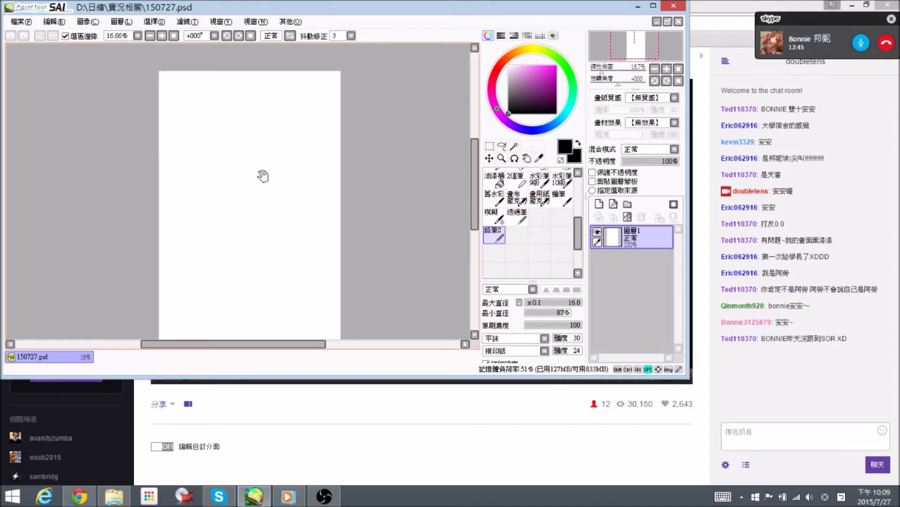
pyautogui.moveTo(260, 162); pyautogui.dragTo(272, 164)
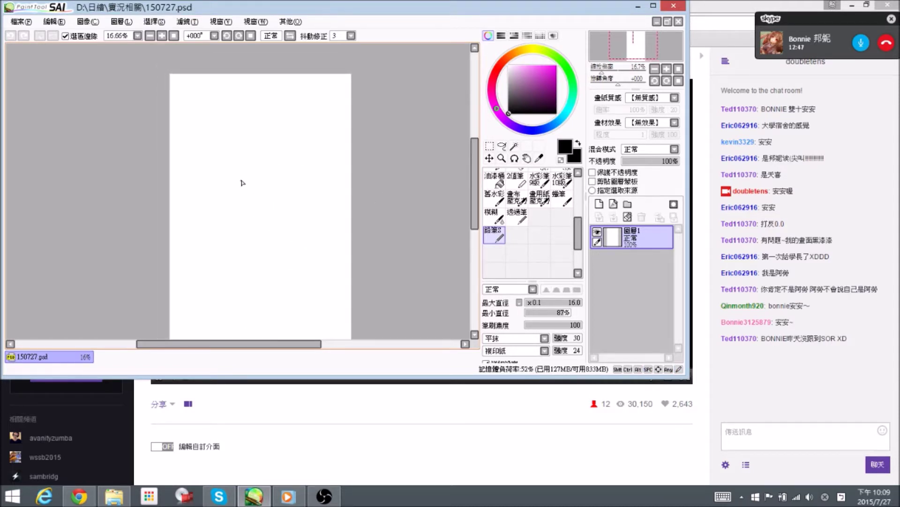
# Set the pencil's maximum diameter to 25.
pyautogui.press(']')
pyautogui.press(']')
pyautogui.press(']')
pyautogui.press('[')
pyautogui.press('[')
pyautogui.press('ctrl')
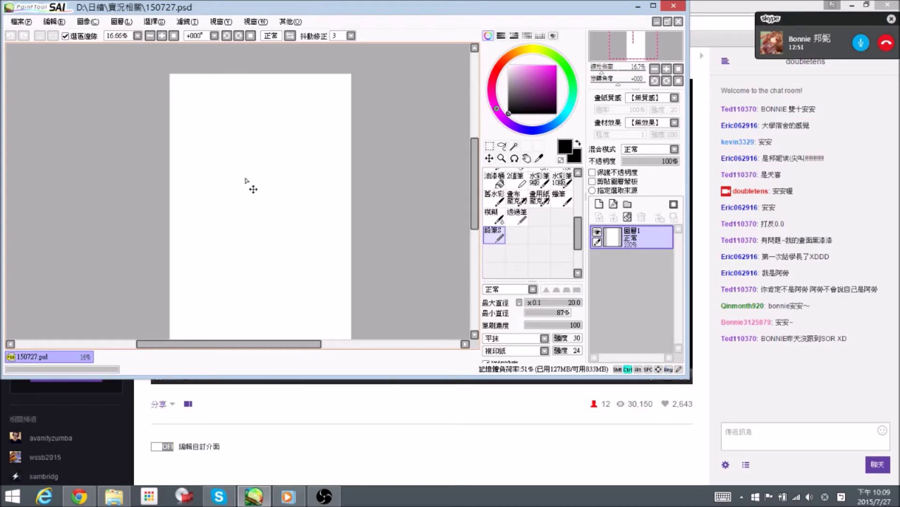
pyautogui.press(']')
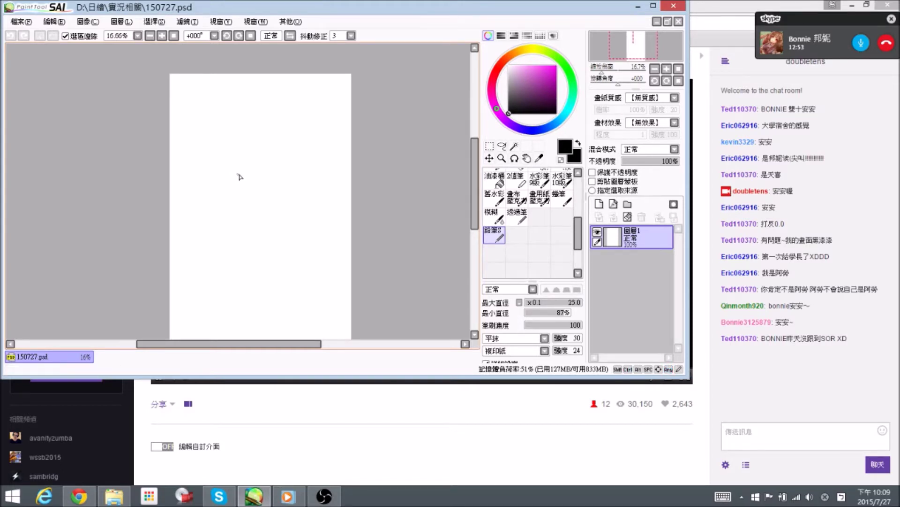
pyautogui.moveTo(276, 216); pyautogui.dragTo(288, 193)
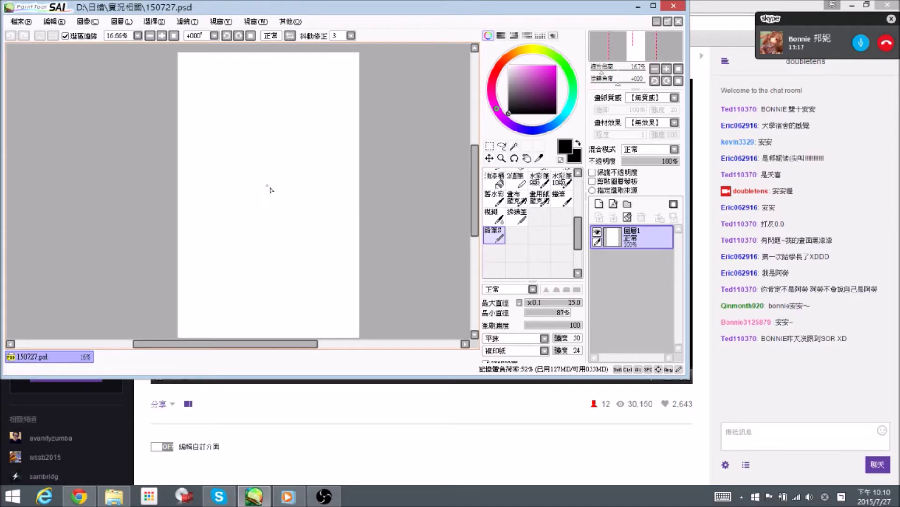
pyautogui.press('space')
pyautogui.moveTo(260, 199); pyautogui.dragTo(271, 215)
pyautogui.press('space')
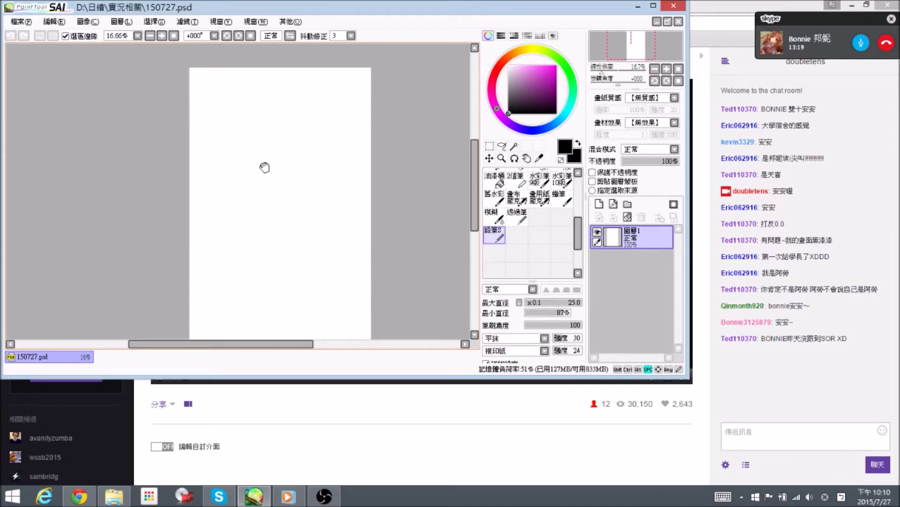
pyautogui.moveTo(261, 165); pyautogui.dragTo(272, 145)
pyautogui.press('ctrl')
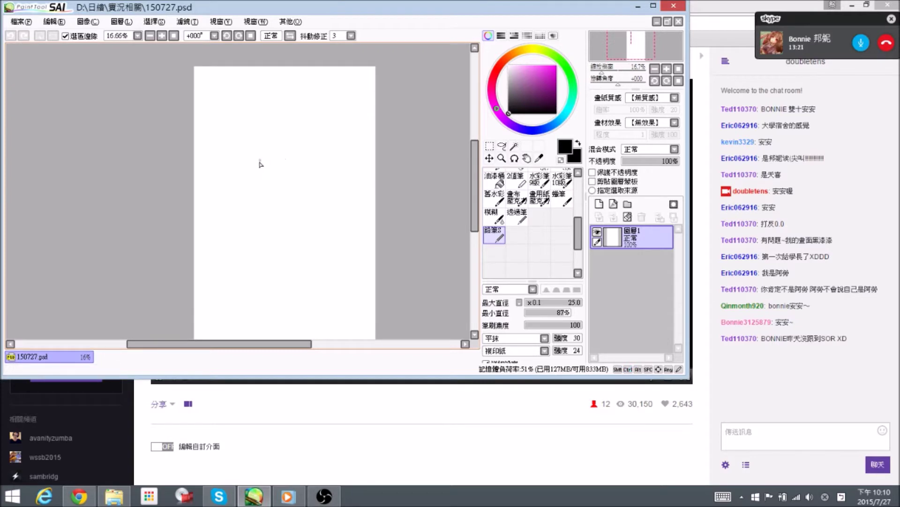
pyautogui.press('space')
pyautogui.moveTo(286, 182); pyautogui.dragTo(286, 181)
pyautogui.moveTo(258, 137)
pyautogui.mouseDown()
pyautogui.moveTo(323, 159)
pyautogui.moveTo(281, 158)
pyautogui.mouseUp()
pyautogui.hotkey('ctrl', 'z')
pyautogui.press('space')
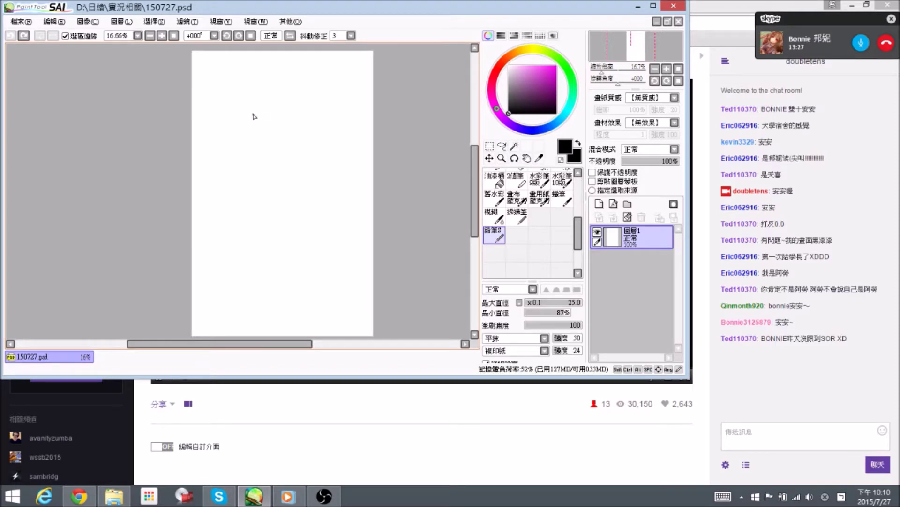
# Sketch a rough oval head outline in the upper middle of the page.
pyautogui.press('space')
pyautogui.moveTo(251, 117); pyautogui.dragTo(309, 126)
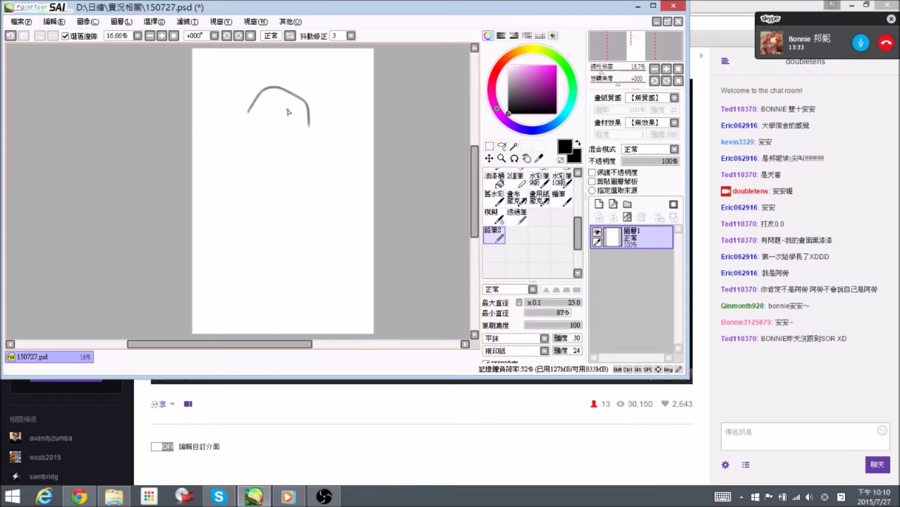
pyautogui.moveTo(248, 111)
pyautogui.mouseDown()
pyautogui.moveTo(257, 150)
pyautogui.moveTo(249, 145)
pyautogui.moveTo(270, 160)
pyautogui.moveTo(259, 154)
pyautogui.moveTo(300, 152)
pyautogui.moveTo(283, 165)
pyautogui.mouseUp()
pyautogui.click(308, 140)
pyautogui.moveTo(285, 158)
pyautogui.mouseDown()
pyautogui.moveTo(310, 163)
pyautogui.moveTo(314, 145)
pyautogui.mouseUp()
# Erase the top and right side of the head outline, keeping the left curve and the jaw.
pyautogui.press('e')
pyautogui.moveTo(308, 101)
pyautogui.mouseDown()
pyautogui.moveTo(322, 127)
pyautogui.moveTo(338, 140)
pyautogui.mouseUp()
pyautogui.click(283, 96)
pyautogui.moveTo(309, 110); pyautogui.dragTo(278, 84)
pyautogui.press('n')
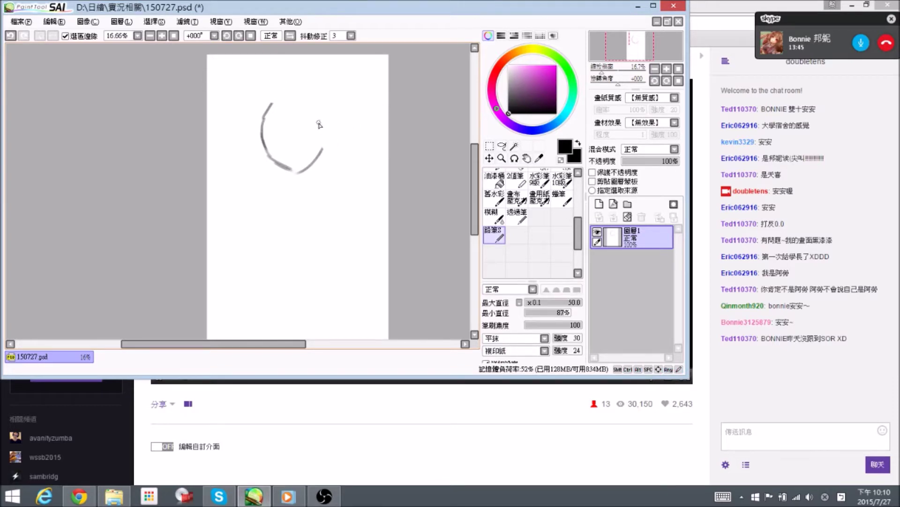
pyautogui.press('ctrl')
pyautogui.moveTo(284, 117)
pyautogui.mouseDown()
pyautogui.moveTo(287, 126)
pyautogui.moveTo(291, 97)
pyautogui.mouseUp()
pyautogui.hotkey('ctrl', 'z')
# Reduce the pencil's maximum diameter to 35 and save the drawing.
pyautogui.press('[')
pyautogui.press('[')
pyautogui.press('[')
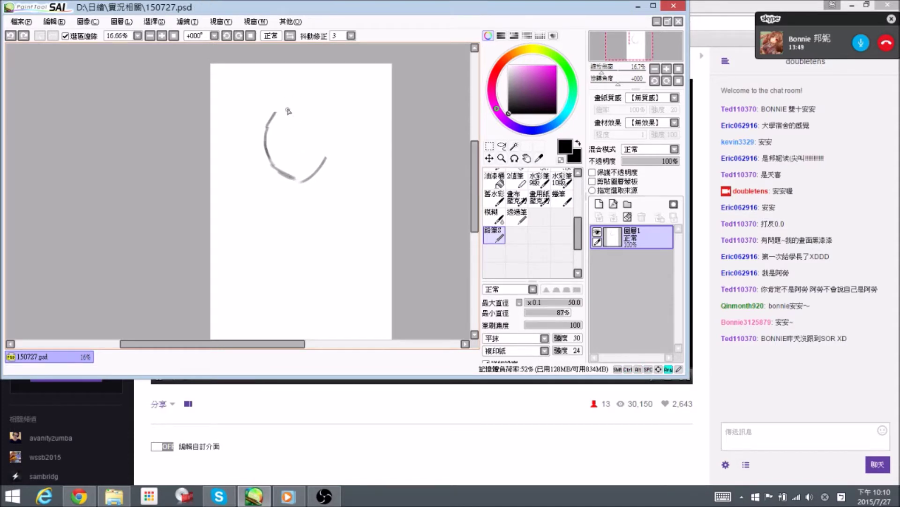
pyautogui.hotkey('ctrl', 's')
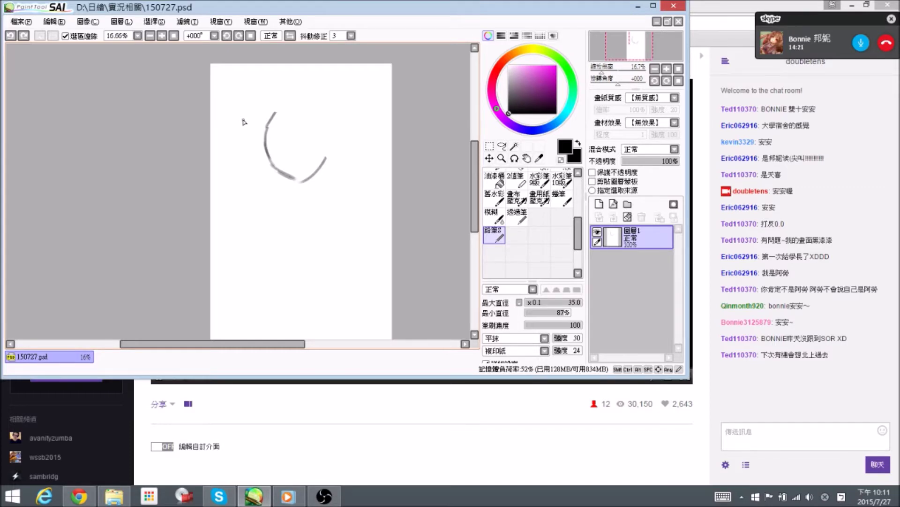
# Redraw the missing top and right side of the head, correcting the outline with the eraser.
pyautogui.moveTo(376, 207); pyautogui.dragTo(376, 219)
pyautogui.moveTo(279, 127)
pyautogui.mouseDown()
pyautogui.moveTo(306, 113)
pyautogui.moveTo(338, 148)
pyautogui.moveTo(330, 129)
pyautogui.moveTo(332, 169)
pyautogui.moveTo(335, 149)
pyautogui.moveTo(311, 189)
pyautogui.moveTo(318, 183)
pyautogui.moveTo(319, 194)
pyautogui.moveTo(324, 169)
pyautogui.moveTo(305, 202)
pyautogui.moveTo(334, 156)
pyautogui.moveTo(315, 194)
pyautogui.moveTo(280, 181)
pyautogui.moveTo(306, 198)
pyautogui.moveTo(284, 200)
pyautogui.moveTo(305, 204)
pyautogui.mouseUp()
pyautogui.press('e')
pyautogui.press('n')
pyautogui.press('e')
pyautogui.press('n')
pyautogui.press('e')
pyautogui.press('n')
pyautogui.press('space')
# Refine the jaw and chin of the head and add two short neck lines below it.
pyautogui.moveTo(311, 236)
pyautogui.mouseDown()
pyautogui.moveTo(320, 200)
pyautogui.moveTo(327, 211)
pyautogui.mouseUp()
pyautogui.press('ctrl')
pyautogui.press('space')
pyautogui.press('space')
pyautogui.moveTo(323, 170)
pyautogui.mouseDown()
pyautogui.moveTo(318, 190)
pyautogui.moveTo(298, 182)
pyautogui.moveTo(324, 176)
pyautogui.moveTo(323, 189)
pyautogui.moveTo(324, 174)
pyautogui.moveTo(317, 189)
pyautogui.moveTo(295, 188)
pyautogui.mouseUp()
pyautogui.press('e')
pyautogui.press('n')
pyautogui.press('e')
pyautogui.press('n')
pyautogui.press('e')
pyautogui.press('n')
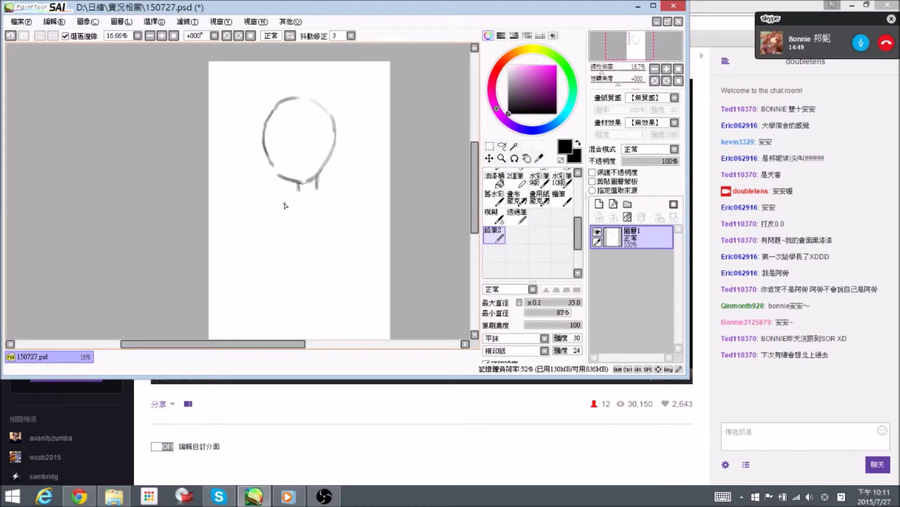
pyautogui.press('ctrl')
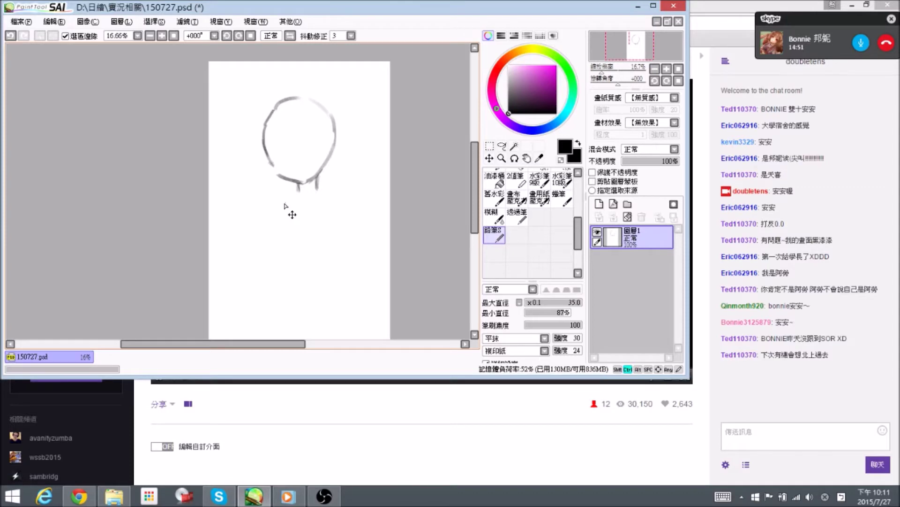
# Sketch the base of the neck and a sloping shoulder line on each side of it.
pyautogui.moveTo(334, 253); pyautogui.dragTo(332, 207)
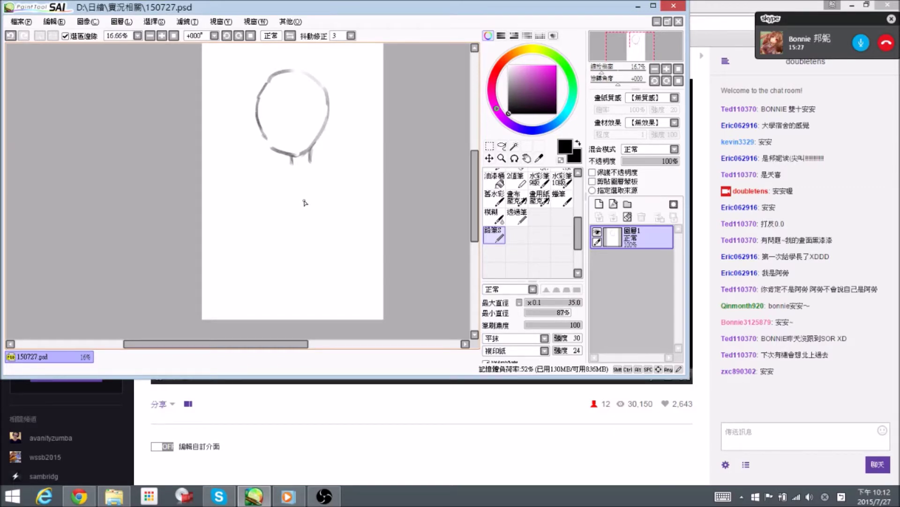
pyautogui.click(292, 125)
pyautogui.press('space')
pyautogui.moveTo(327, 197); pyautogui.dragTo(325, 189)
pyautogui.moveTo(308, 153)
pyautogui.mouseDown()
pyautogui.moveTo(328, 163)
pyautogui.moveTo(254, 173)
pyautogui.moveTo(307, 156)
pyautogui.moveTo(260, 173)
pyautogui.moveTo(265, 164)
pyautogui.moveTo(331, 162)
pyautogui.mouseUp()
pyautogui.press('e')
pyautogui.press('n')
pyautogui.press('e')
pyautogui.press('n')
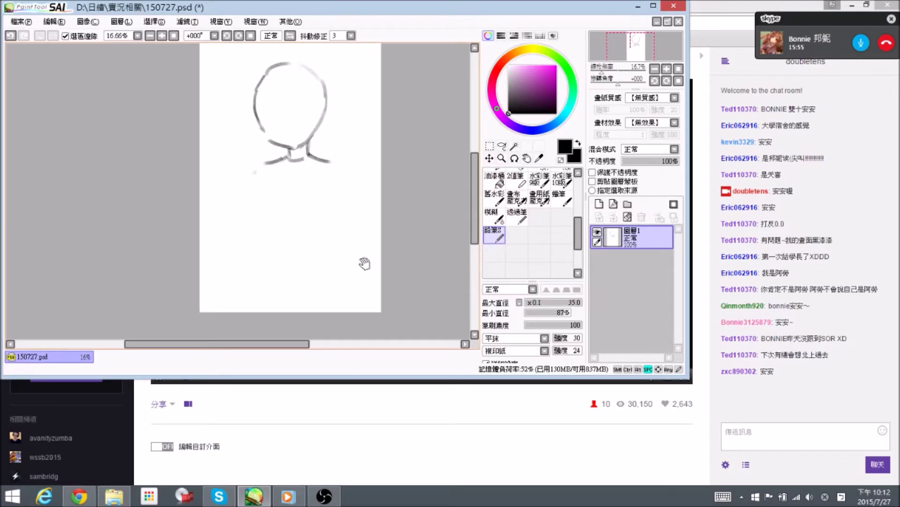
# Erase the outer part of the left shoulder line.
pyautogui.moveTo(364, 263); pyautogui.dragTo(369, 261)
pyautogui.press('e')
pyautogui.moveTo(269, 162); pyautogui.dragTo(290, 155)
pyautogui.press('e')
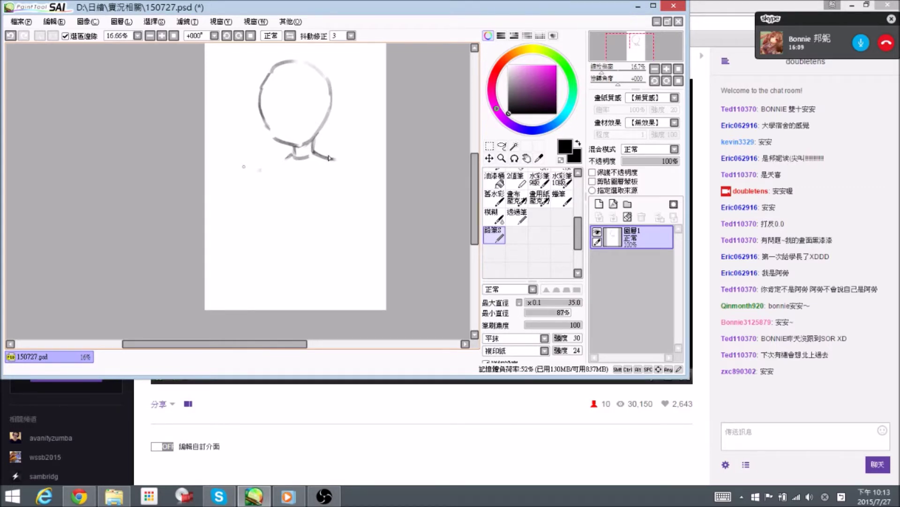
# Sketch both side lines of the torso below the shoulders, erasing and redrawing the left one.
pyautogui.moveTo(335, 174); pyautogui.dragTo(323, 227)
pyautogui.moveTo(271, 177); pyautogui.dragTo(271, 242)
pyautogui.press('e')
pyautogui.moveTo(274, 181); pyautogui.dragTo(270, 242)
pyautogui.press('e')
pyautogui.moveTo(270, 179); pyautogui.dragTo(264, 244)
pyautogui.press('e')
# Rework the right torso line so it curves inward toward the waist, softening its lower end with the eraser.
pyautogui.press('e')
pyautogui.moveTo(330, 209); pyautogui.dragTo(317, 239)
pyautogui.press('e')
pyautogui.moveTo(336, 171); pyautogui.dragTo(319, 234)
pyautogui.moveTo(332, 188)
pyautogui.mouseDown()
pyautogui.moveTo(336, 181)
pyautogui.moveTo(317, 242)
pyautogui.mouseUp()
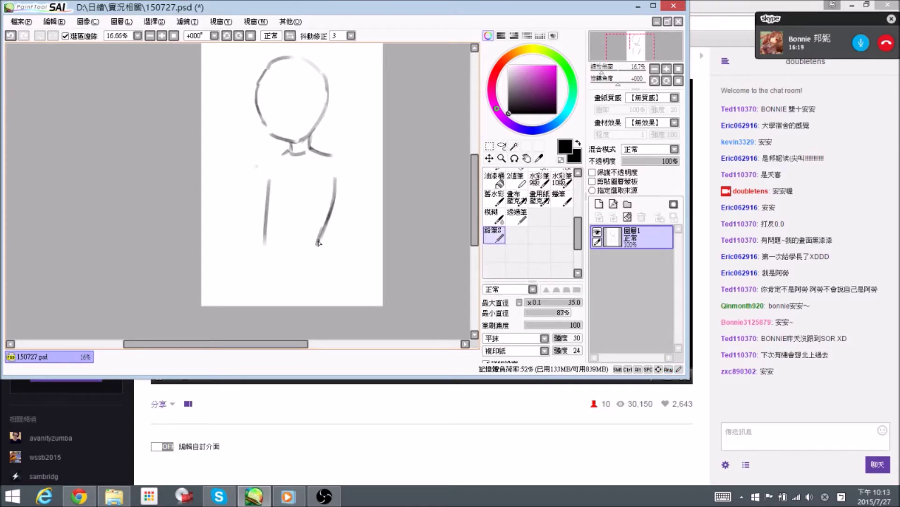
pyautogui.press('e')
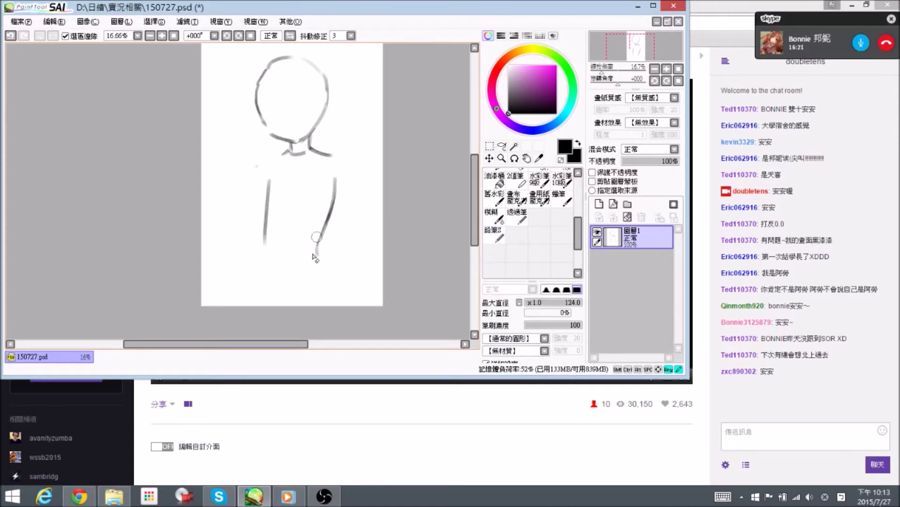
pyautogui.press('n')
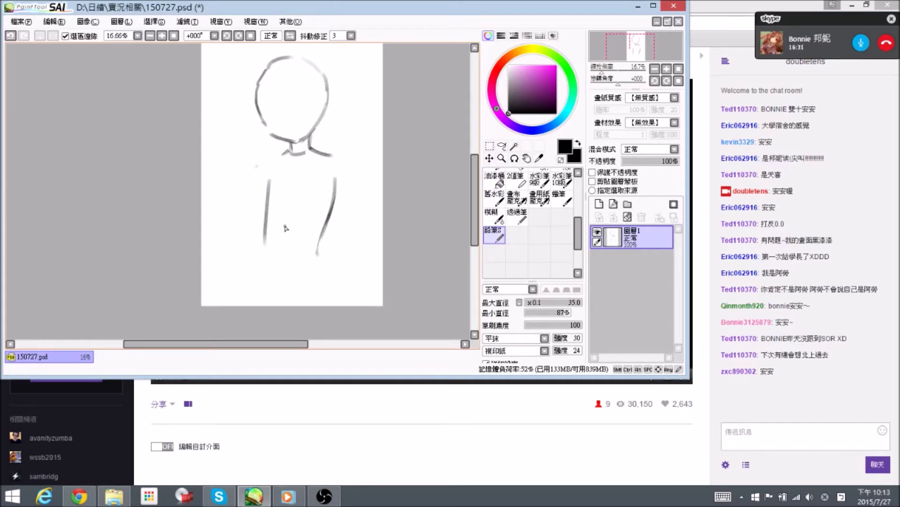
# Extend both torso lines through the waist and hips to the page's lower edge, and redraw the left shoulder line.
pyautogui.moveTo(267, 240); pyautogui.dragTo(256, 264)
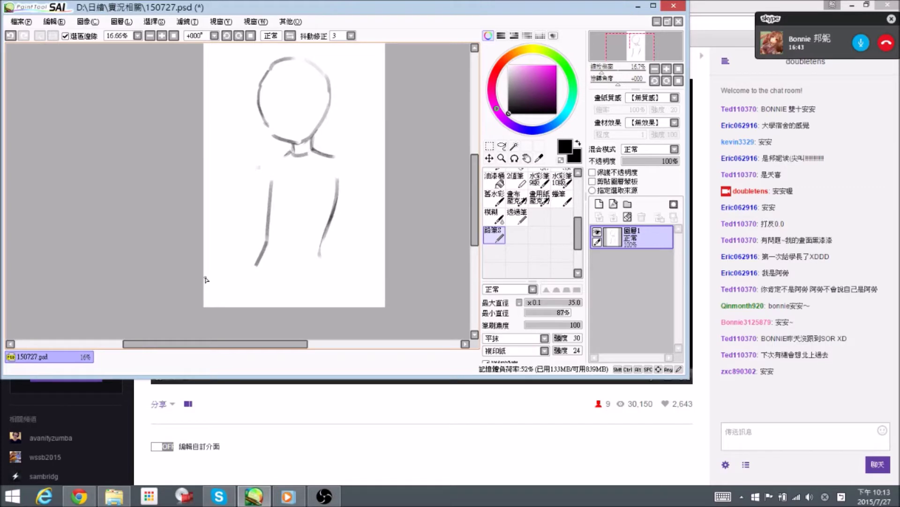
pyautogui.moveTo(271, 270)
pyautogui.mouseDown()
pyautogui.moveTo(275, 260)
pyautogui.moveTo(239, 296)
pyautogui.mouseUp()
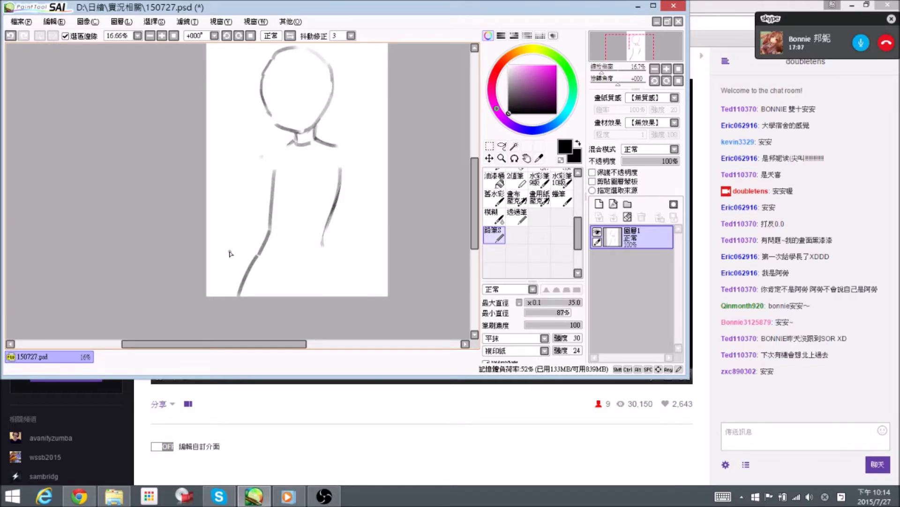
pyautogui.press('space')
pyautogui.moveTo(292, 181); pyautogui.dragTo(302, 184)
pyautogui.moveTo(303, 146); pyautogui.dragTo(287, 153)
pyautogui.press('space')
pyautogui.moveTo(338, 237)
pyautogui.mouseDown()
pyautogui.moveTo(340, 221)
pyautogui.moveTo(345, 283)
pyautogui.mouseUp()
pyautogui.press('e')
pyautogui.press('e')
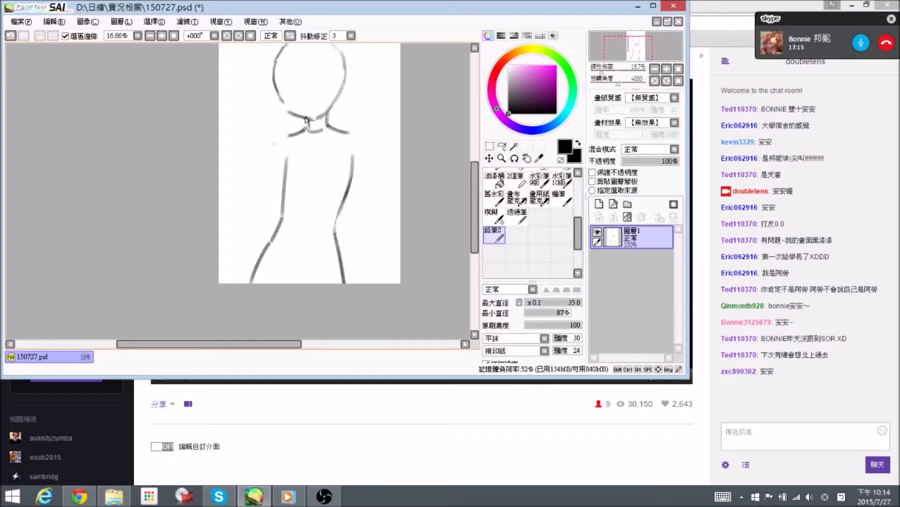
# Save the drawing and sketch the right shoulder curving down into the upper arm.
pyautogui.press('ctrl')
pyautogui.hotkey('ctrl', 's')
pyautogui.press('space')
pyautogui.moveTo(299, 195); pyautogui.dragTo(303, 206)
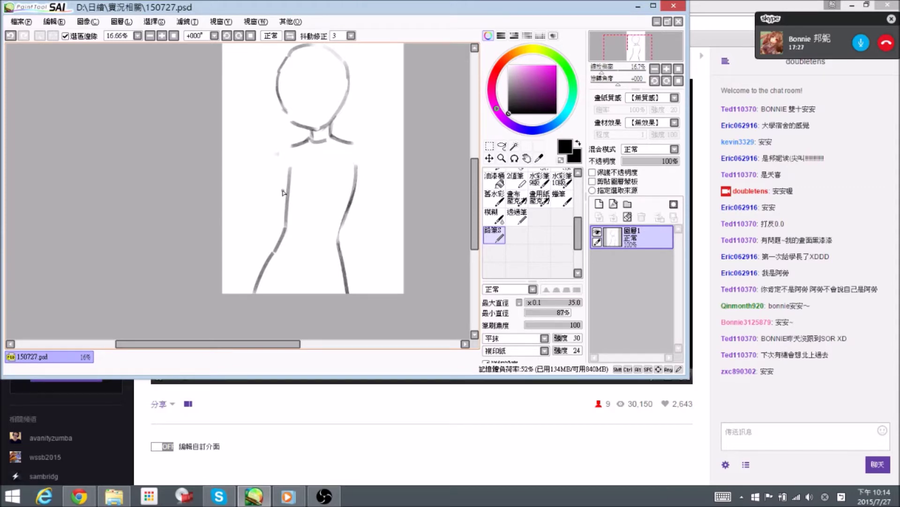
pyautogui.moveTo(344, 176)
pyautogui.mouseDown()
pyautogui.moveTo(371, 246)
pyautogui.moveTo(351, 200)
pyautogui.moveTo(354, 173)
pyautogui.moveTo(358, 193)
pyautogui.moveTo(348, 180)
pyautogui.moveTo(357, 201)
pyautogui.moveTo(347, 178)
pyautogui.moveTo(370, 202)
pyautogui.mouseUp()
pyautogui.press('e')
pyautogui.press('n')
pyautogui.press('e')
pyautogui.press('n')
pyautogui.press('e')
pyautogui.press('n')
# Sketch the outer line of the left upper arm below the shoulder and thin it with the eraser.
pyautogui.moveTo(291, 214)
pyautogui.mouseDown()
pyautogui.moveTo(297, 190)
pyautogui.moveTo(277, 189)
pyautogui.mouseUp()
pyautogui.press('e')
pyautogui.press('n')
pyautogui.press('space')
pyautogui.moveTo(347, 219); pyautogui.dragTo(342, 205)
pyautogui.press('e')
pyautogui.moveTo(275, 175); pyautogui.dragTo(277, 206)
pyautogui.press('n')
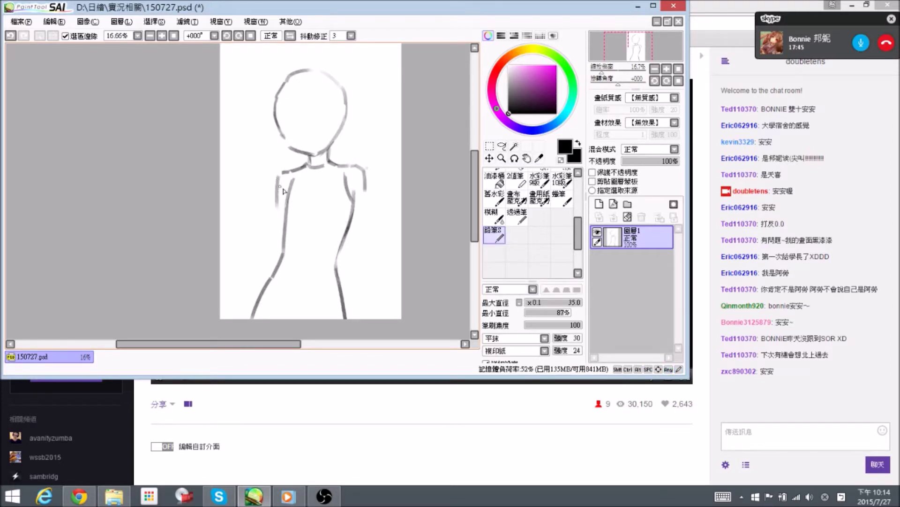
# Redraw the left shoulder as a cleaner curve leading into the upper arm.
pyautogui.press('e')
pyautogui.moveTo(275, 175)
pyautogui.mouseDown()
pyautogui.moveTo(277, 196)
pyautogui.moveTo(295, 179)
pyautogui.moveTo(286, 210)
pyautogui.mouseUp()
pyautogui.press('n')
pyautogui.press('e')
pyautogui.press('n')
# Erase and redraw the upper part of the right torso line near the armpit.
pyautogui.press('e')
pyautogui.moveTo(350, 182); pyautogui.dragTo(352, 211)
pyautogui.press('n')
pyautogui.press('e')
pyautogui.press('n')
pyautogui.moveTo(344, 185); pyautogui.dragTo(348, 205)
# Erase and redraw the upper part of the left torso line near the armpit.
pyautogui.press('e')
pyautogui.moveTo(290, 183); pyautogui.dragTo(287, 216)
pyautogui.press('n')
pyautogui.press('e')
pyautogui.moveTo(288, 184); pyautogui.dragTo(285, 215)
pyautogui.press('n')
pyautogui.moveTo(353, 207)
pyautogui.mouseDown()
pyautogui.moveTo(348, 225)
pyautogui.moveTo(338, 221)
pyautogui.mouseUp()
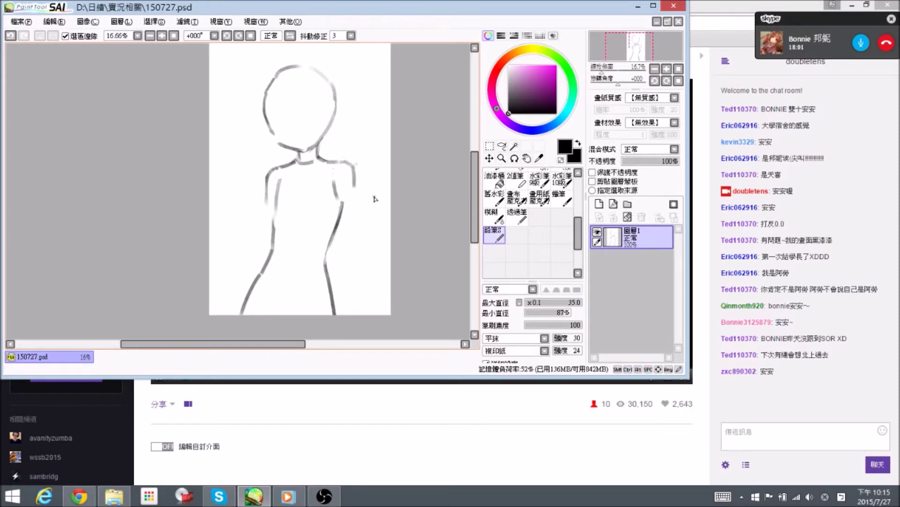
# Erase the rounded right shoulder curve and the short upper-arm line below it.
pyautogui.moveTo(334, 226)
pyautogui.mouseDown()
pyautogui.moveTo(316, 218)
pyautogui.moveTo(342, 206)
pyautogui.moveTo(336, 182)
pyautogui.moveTo(322, 203)
pyautogui.mouseUp()
pyautogui.press('e')
pyautogui.press('e')
pyautogui.press('n')
pyautogui.press('e')
pyautogui.press('n')
pyautogui.press('e')
# Try to sketch the right arm slanting outward from the shoulder, with outer and inner lines meeting the torso at the armpit.
pyautogui.moveTo(323, 163); pyautogui.dragTo(343, 197)
pyautogui.press('n')
pyautogui.press('e')
pyautogui.moveTo(329, 164); pyautogui.dragTo(352, 234)
pyautogui.press('n')
pyautogui.press('e')
pyautogui.moveTo(321, 203)
pyautogui.mouseDown()
pyautogui.moveTo(312, 181)
pyautogui.moveTo(334, 245)
pyautogui.mouseUp()
pyautogui.press('n')
pyautogui.press('e')
pyautogui.moveTo(322, 213); pyautogui.dragTo(333, 241)
pyautogui.press('n')
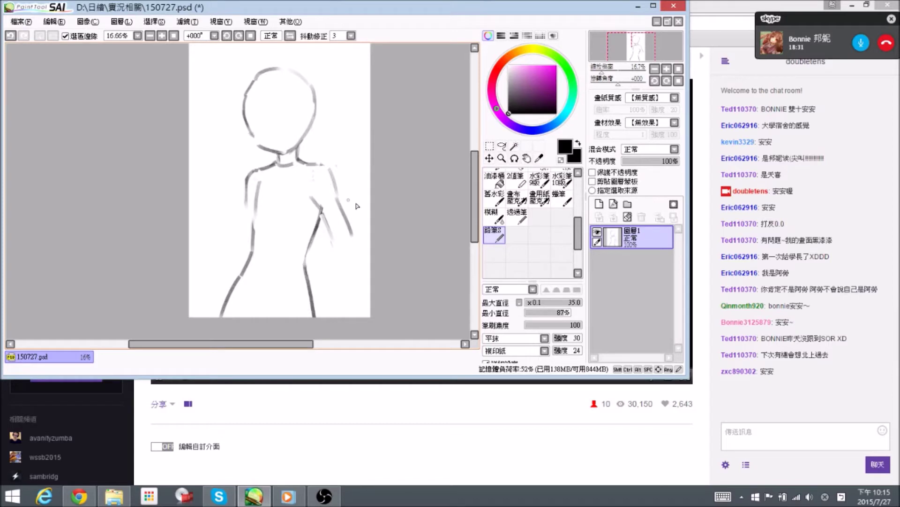
# Erase the outward-slanting right arm lines together with the strokes around the right armpit.
pyautogui.moveTo(347, 261); pyautogui.dragTo(349, 275)
pyautogui.press('e')
pyautogui.moveTo(322, 224)
pyautogui.mouseDown()
pyautogui.moveTo(336, 255)
pyautogui.moveTo(357, 260)
pyautogui.mouseUp()
pyautogui.press('n')
pyautogui.press('e')
pyautogui.press('n')
pyautogui.press('e')
pyautogui.moveTo(337, 208)
pyautogui.mouseDown()
pyautogui.moveTo(353, 258)
pyautogui.moveTo(333, 263)
pyautogui.moveTo(322, 227)
pyautogui.moveTo(325, 184)
pyautogui.moveTo(343, 216)
pyautogui.mouseUp()
pyautogui.press('n')
pyautogui.press('e')
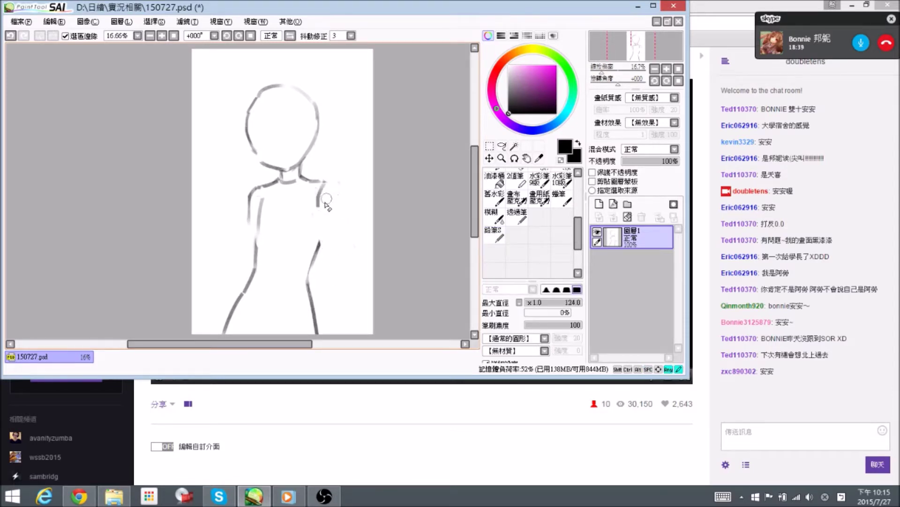
# Erase and redraw the upper right torso line from the shoulder down to the waist.
pyautogui.moveTo(325, 185); pyautogui.dragTo(315, 213)
pyautogui.press('n')
pyautogui.moveTo(327, 182)
pyautogui.mouseDown()
pyautogui.moveTo(337, 195)
pyautogui.moveTo(307, 177)
pyautogui.moveTo(320, 187)
pyautogui.moveTo(320, 239)
pyautogui.mouseUp()
pyautogui.press('e')
pyautogui.press('n')
pyautogui.press('e')
pyautogui.press('n')
# Add a short stroke to the upper end of the left torso line at the armpit.
pyautogui.moveTo(256, 196); pyautogui.dragTo(262, 214)
pyautogui.press('e')
pyautogui.press('n')
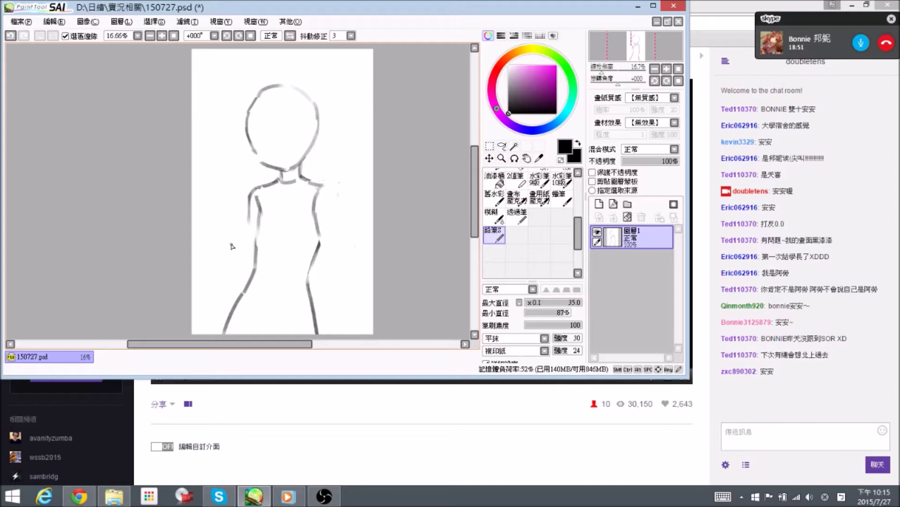
# Thin and break up the upper right torso line near the armpit with the eraser.
pyautogui.press('ctrl')
pyautogui.press('space')
pyautogui.moveTo(338, 258); pyautogui.dragTo(329, 248)
pyautogui.press('e')
pyautogui.moveTo(310, 196)
pyautogui.mouseDown()
pyautogui.moveTo(312, 227)
pyautogui.moveTo(311, 217)
pyautogui.moveTo(328, 212)
pyautogui.mouseUp()
pyautogui.press('n')
pyautogui.press('space')
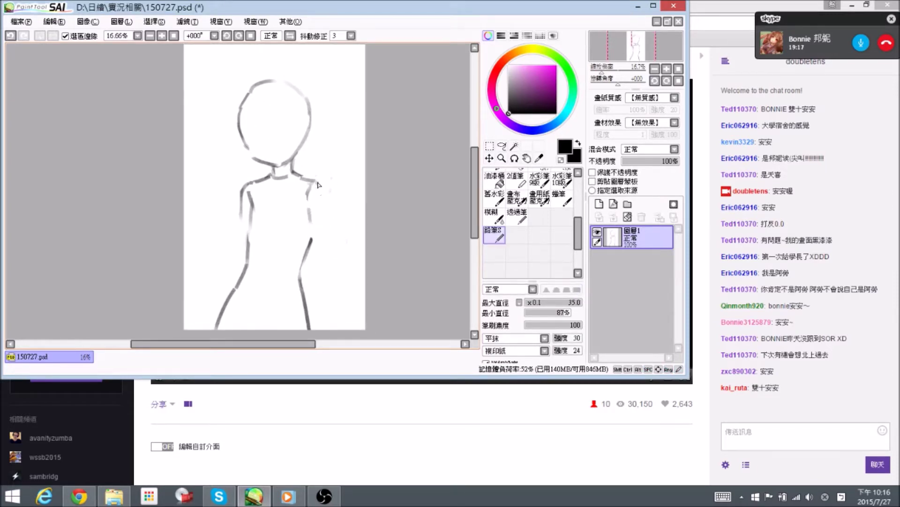
# Clean up the outer end of the right shoulder line and extend it slightly outward.
pyautogui.press('e')
pyautogui.moveTo(309, 182); pyautogui.dragTo(322, 177)
pyautogui.press('n')
pyautogui.press('space')
# Sketch the outer line of the right arm as a long, gently curved stroke hanging from the shoulder to waist level.
pyautogui.moveTo(336, 197)
pyautogui.mouseDown()
pyautogui.moveTo(333, 190)
pyautogui.moveTo(330, 235)
pyautogui.mouseUp()
pyautogui.press('e')
pyautogui.moveTo(327, 187)
pyautogui.mouseDown()
pyautogui.moveTo(330, 250)
pyautogui.moveTo(318, 293)
pyautogui.moveTo(322, 229)
pyautogui.moveTo(313, 265)
pyautogui.mouseUp()
pyautogui.press('n')
pyautogui.press('e')
pyautogui.press('e')
# Select the head outline with the selection pen and free-transform it into a slightly larger, slightly skewed shape.
pyautogui.scroll(2, 555, 202)
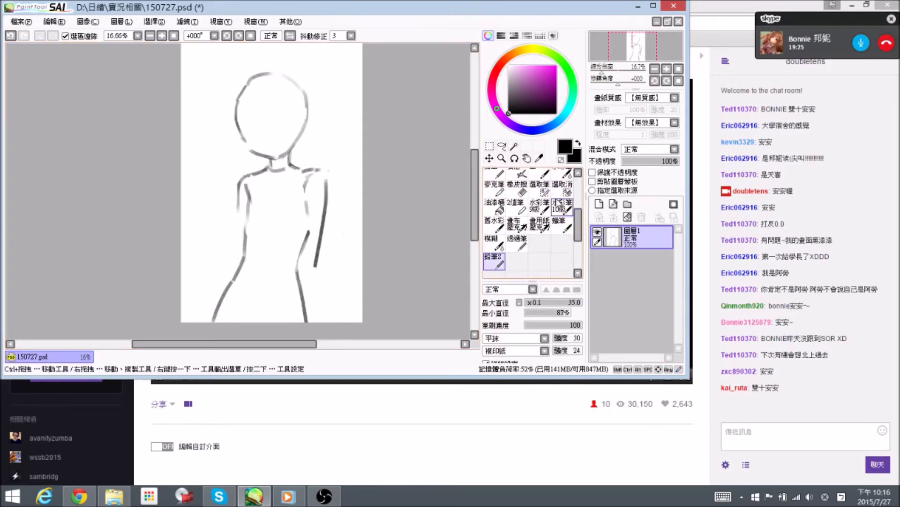
pyautogui.click(539, 188)
pyautogui.moveTo(228, 130)
pyautogui.mouseDown()
pyautogui.moveTo(256, 151)
pyautogui.moveTo(282, 152)
pyautogui.moveTo(298, 76)
pyautogui.moveTo(234, 104)
pyautogui.moveTo(230, 136)
pyautogui.moveTo(255, 123)
pyautogui.mouseUp()
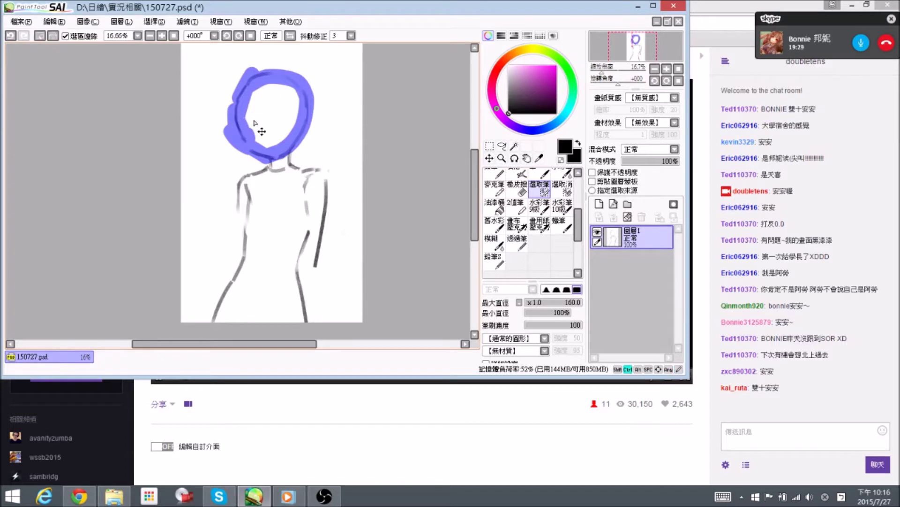
pyautogui.hotkey('ctrl', 't')
pyautogui.moveTo(308, 164); pyautogui.dragTo(312, 169)
pyautogui.moveTo(297, 127); pyautogui.dragTo(295, 125)
pyautogui.moveTo(312, 69); pyautogui.dragTo(314, 66)
pyautogui.moveTo(304, 109); pyautogui.dragTo(299, 109)
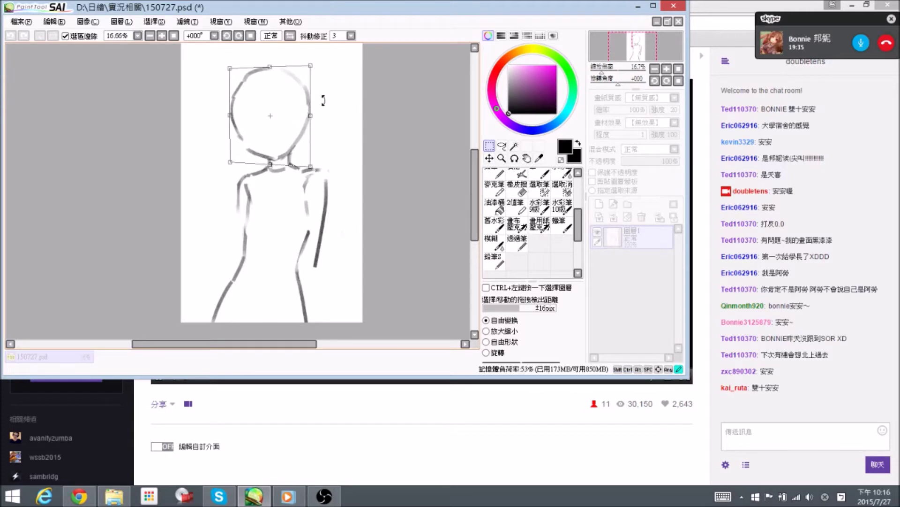
pyautogui.press('Return')
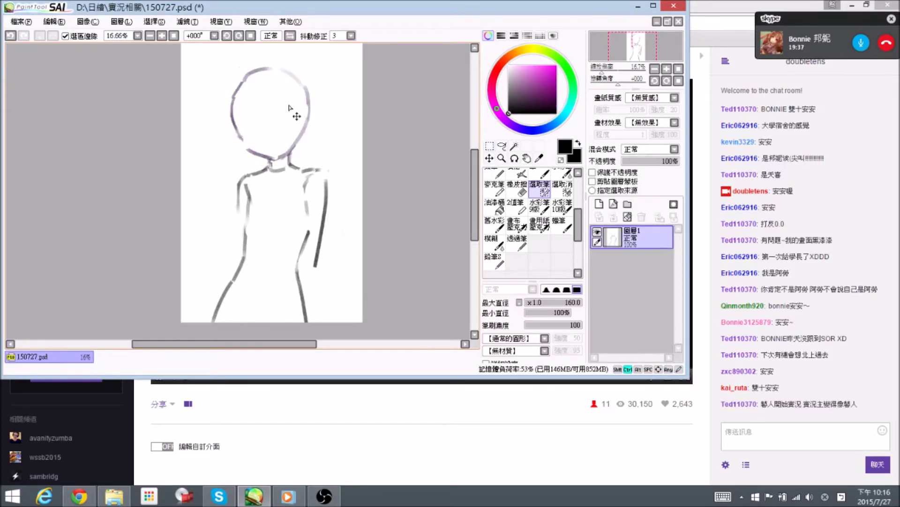
# Return to the pencil brush and shorten the lower end of the outer right arm line.
pyautogui.scroll(-1, 575, 230)
pyautogui.click(499, 237)
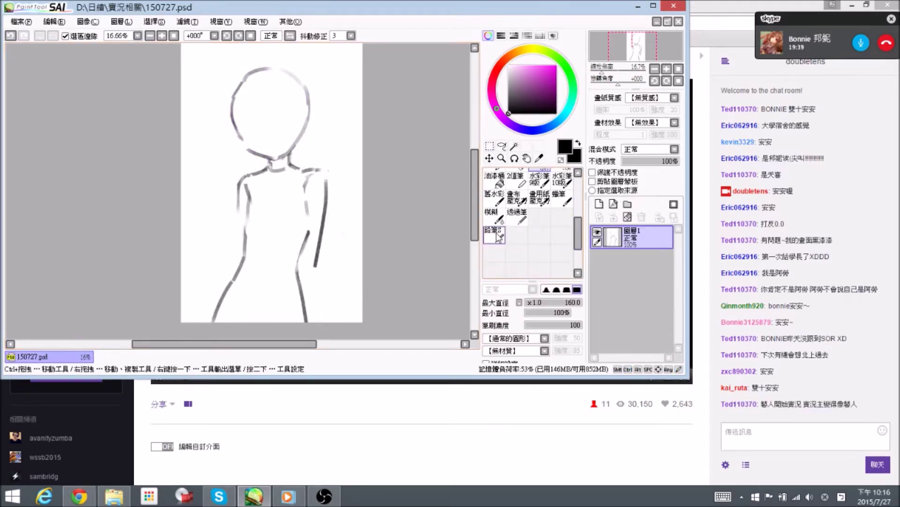
pyautogui.click(493, 216)
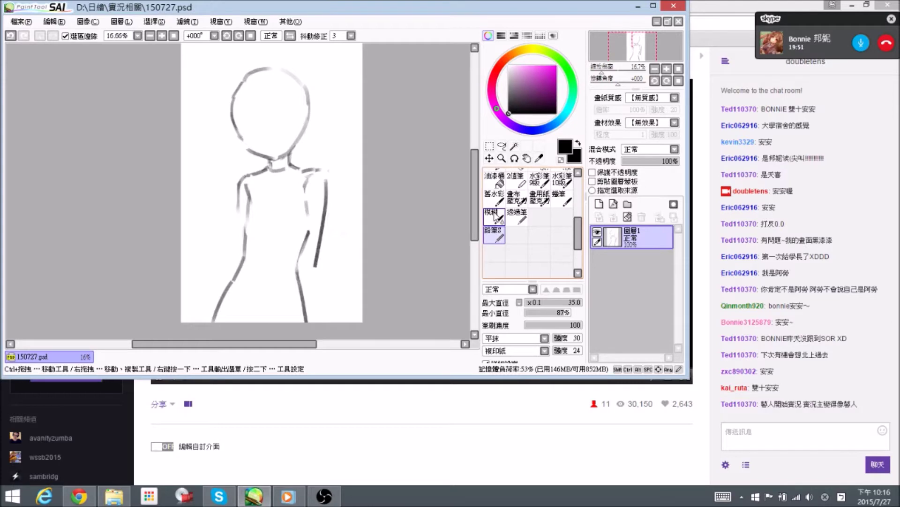
pyautogui.moveTo(314, 259)
pyautogui.mouseDown()
pyautogui.moveTo(310, 249)
pyautogui.moveTo(309, 266)
pyautogui.mouseUp()
pyautogui.press('e')
pyautogui.press('n')
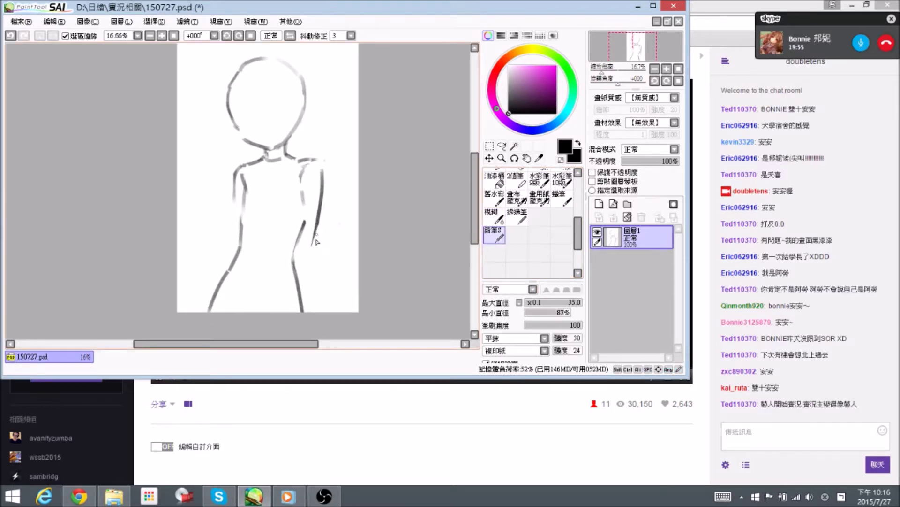
# Erase and redraw the outer line of the left upper arm from the shoulder down to the elbow.
pyautogui.press('e')
pyautogui.moveTo(236, 183)
pyautogui.mouseDown()
pyautogui.moveTo(210, 258)
pyautogui.moveTo(238, 168)
pyautogui.moveTo(224, 190)
pyautogui.moveTo(230, 175)
pyautogui.moveTo(221, 226)
pyautogui.mouseUp()
pyautogui.press('n')
pyautogui.press('e')
pyautogui.press('n')
pyautogui.press('e')
pyautogui.press('n')
# Sketch the outer forearm lines, slanting outward on the left arm and straight down on the right arm.
pyautogui.press('e')
pyautogui.press('n')
pyautogui.press('e')
pyautogui.moveTo(232, 165)
pyautogui.mouseDown()
pyautogui.moveTo(217, 237)
pyautogui.moveTo(224, 242)
pyautogui.moveTo(199, 297)
pyautogui.mouseUp()
pyautogui.press('n')
pyautogui.press('e')
pyautogui.press('n')
pyautogui.moveTo(314, 245); pyautogui.dragTo(307, 303)
# Free-transform the whole sketch, moving it up on the canvas and pulling its lower right corner slightly outward.
pyautogui.press('space')
pyautogui.moveTo(342, 185); pyautogui.dragTo(340, 221)
pyautogui.hotkey('ctrl', 't')
pyautogui.moveTo(269, 114); pyautogui.dragTo(269, 136)
pyautogui.moveTo(314, 199); pyautogui.dragTo(312, 164)
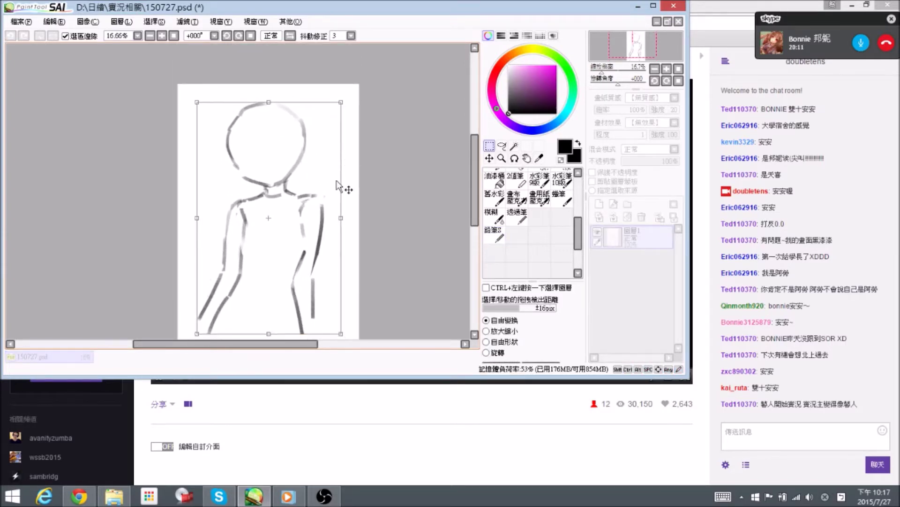
pyautogui.moveTo(341, 333); pyautogui.dragTo(348, 335)
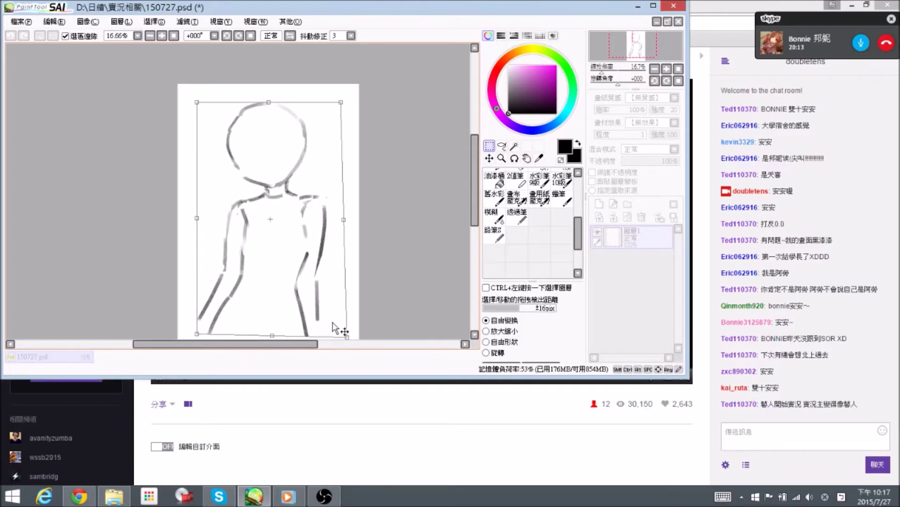
pyautogui.press('Return')
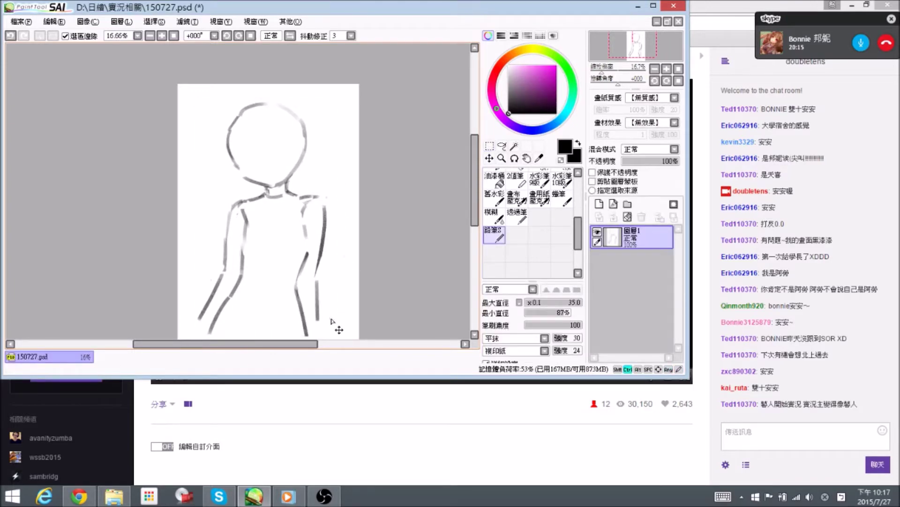
# Erase and redraw the base of the neck as a wider curve joining the shoulders.
pyautogui.scroll(-2, 565, 227)
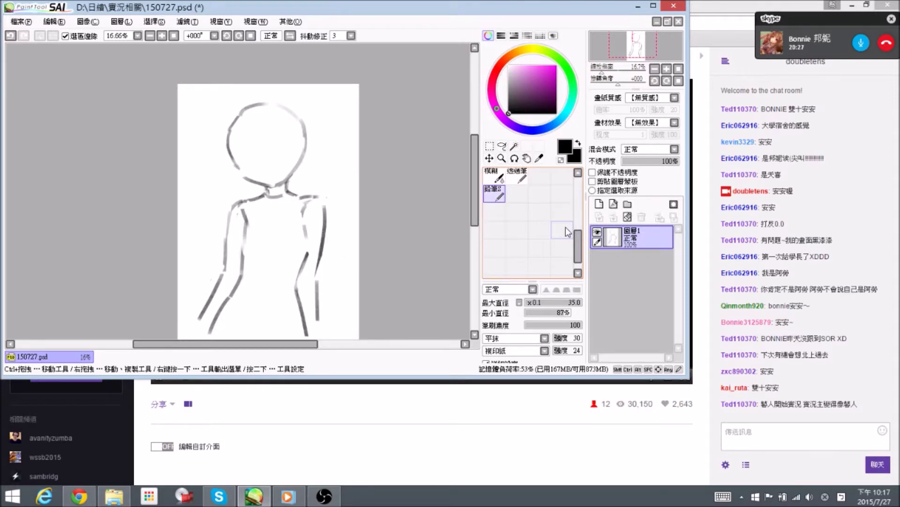
pyautogui.press('space')
pyautogui.moveTo(300, 282); pyautogui.dragTo(303, 258)
pyautogui.press('e')
pyautogui.moveTo(254, 175)
pyautogui.mouseDown()
pyautogui.moveTo(244, 182)
pyautogui.moveTo(283, 173)
pyautogui.moveTo(244, 182)
pyautogui.moveTo(258, 173)
pyautogui.mouseUp()
pyautogui.press('n')
pyautogui.press('e')
pyautogui.press('n')
pyautogui.press('e')
pyautogui.press('n')
pyautogui.press('e')
pyautogui.press('n')
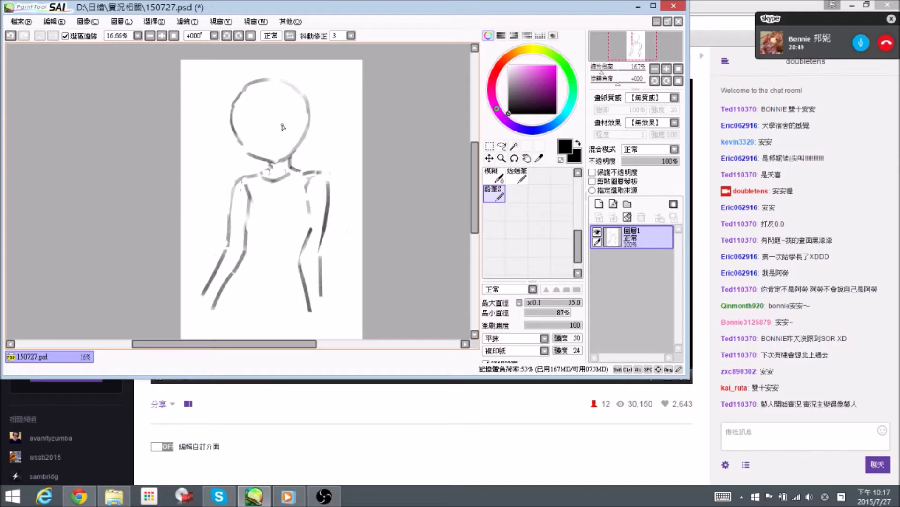
# Extend the hip lines downward and sketch the inner and outer thigh lines to the canvas edge.
pyautogui.press('space')
pyautogui.moveTo(319, 318); pyautogui.dragTo(321, 270)
pyautogui.moveTo(217, 262); pyautogui.dragTo(215, 296)
pyautogui.moveTo(259, 272)
pyautogui.mouseDown()
pyautogui.moveTo(269, 273)
pyautogui.moveTo(275, 296)
pyautogui.moveTo(262, 297)
pyautogui.mouseUp()
pyautogui.moveTo(313, 267); pyautogui.dragTo(318, 296)
# Erase the left forearm and redraw the outer left upper-arm line as a straighter vertical stroke.
pyautogui.press('space')
pyautogui.moveTo(280, 209)
pyautogui.mouseDown()
pyautogui.moveTo(293, 250)
pyautogui.moveTo(228, 258)
pyautogui.moveTo(243, 183)
pyautogui.moveTo(245, 252)
pyautogui.mouseUp()
pyautogui.press('e')
pyautogui.press('n')
pyautogui.press('e')
pyautogui.press('n')
# Extend the outer right forearm line down to the wrist and trim its lower end.
pyautogui.moveTo(332, 293)
pyautogui.mouseDown()
pyautogui.moveTo(331, 253)
pyautogui.moveTo(338, 335)
pyautogui.mouseUp()
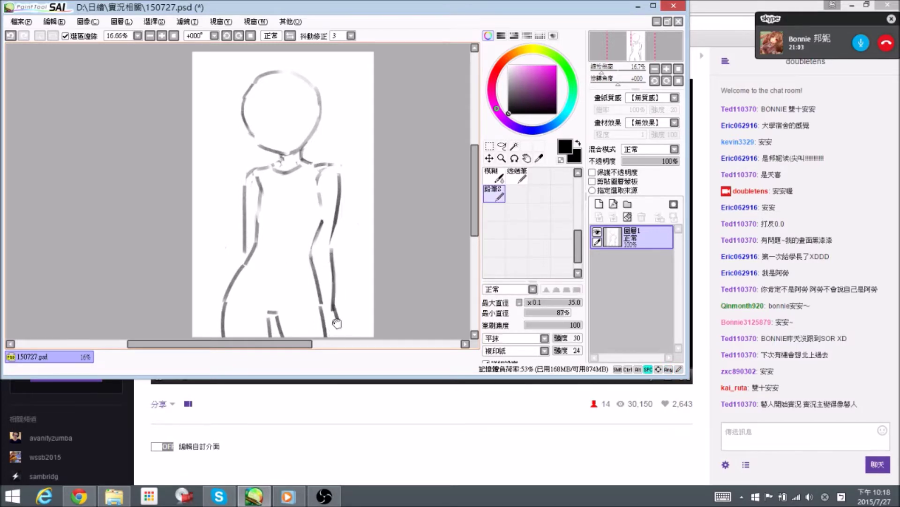
pyautogui.scroll(-1, 335, 328)
pyautogui.press('e')
pyautogui.press('n')
pyautogui.press('e')
pyautogui.moveTo(341, 300); pyautogui.dragTo(336, 282)
pyautogui.press('n')
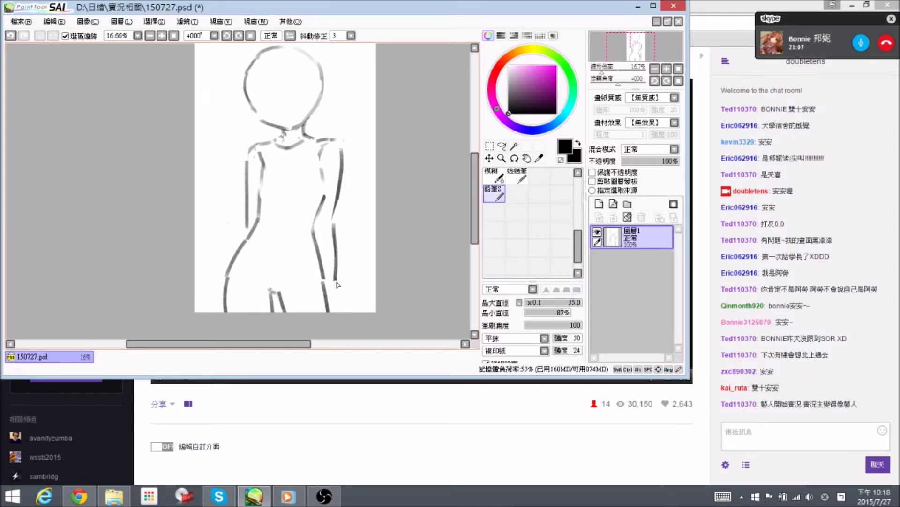
# Sketch the right hand below the wrist with its fingers spreading outward.
pyautogui.moveTo(335, 282)
pyautogui.mouseDown()
pyautogui.moveTo(352, 304)
pyautogui.moveTo(340, 297)
pyautogui.moveTo(340, 311)
pyautogui.mouseUp()
pyautogui.press('e')
pyautogui.press('n')
pyautogui.press('e')
pyautogui.press('n')
# Sketch the outer line of the left forearm slanting outward from the elbow to the wrist beside the hip.
pyautogui.moveTo(234, 240)
pyautogui.mouseDown()
pyautogui.moveTo(257, 234)
pyautogui.moveTo(258, 257)
pyautogui.moveTo(235, 298)
pyautogui.moveTo(239, 313)
pyautogui.moveTo(244, 306)
pyautogui.moveTo(219, 304)
pyautogui.moveTo(264, 289)
pyautogui.moveTo(249, 276)
pyautogui.mouseUp()
pyautogui.press('e')
pyautogui.press('n')
pyautogui.press('e')
pyautogui.press('n')
pyautogui.press('e')
pyautogui.press('n')
pyautogui.press('e')
pyautogui.press('n')
# Sketch the left hand with spread fingers beside the left hip, refining it with eraser and pencil.
pyautogui.press('e')
pyautogui.moveTo(252, 279)
pyautogui.mouseDown()
pyautogui.moveTo(244, 283)
pyautogui.moveTo(270, 293)
pyautogui.moveTo(250, 287)
pyautogui.moveTo(272, 305)
pyautogui.mouseUp()
pyautogui.press('n')
pyautogui.press('e')
pyautogui.press('n')
pyautogui.press('e')
pyautogui.press('n')
pyautogui.press('e')
pyautogui.press('n')
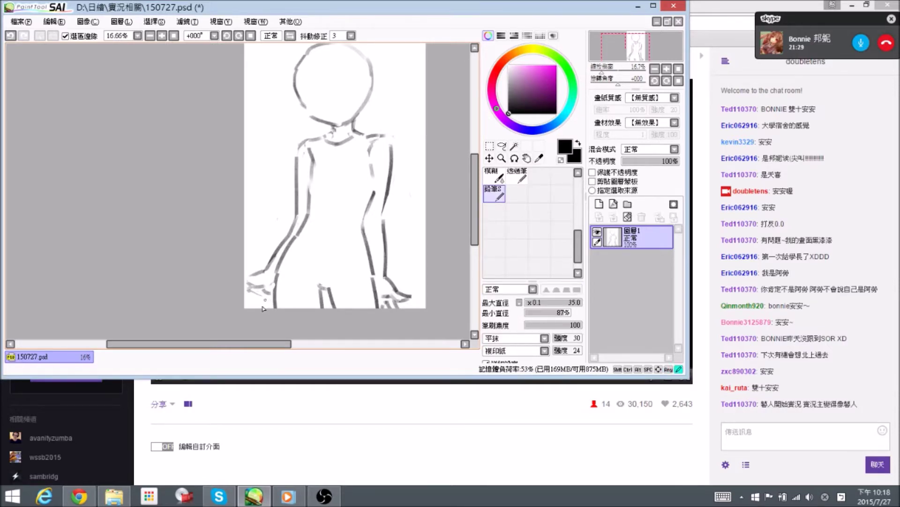
pyautogui.moveTo(255, 297)
pyautogui.mouseDown()
pyautogui.moveTo(244, 306)
pyautogui.moveTo(266, 286)
pyautogui.mouseUp()
pyautogui.moveTo(253, 281); pyautogui.dragTo(248, 276)
pyautogui.moveTo(342, 213); pyautogui.dragTo(345, 234)
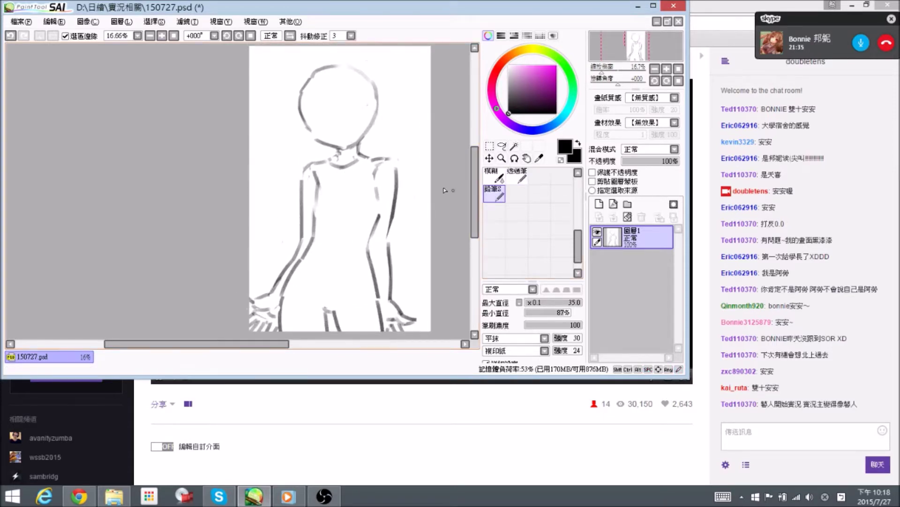
# Select the left hand with the selection pen, free-transform it inward toward the hip, and return to the pencil brush.
pyautogui.scroll(-1, 388, 192)
pyautogui.scroll(2, 580, 248)
pyautogui.scroll(2, 572, 222)
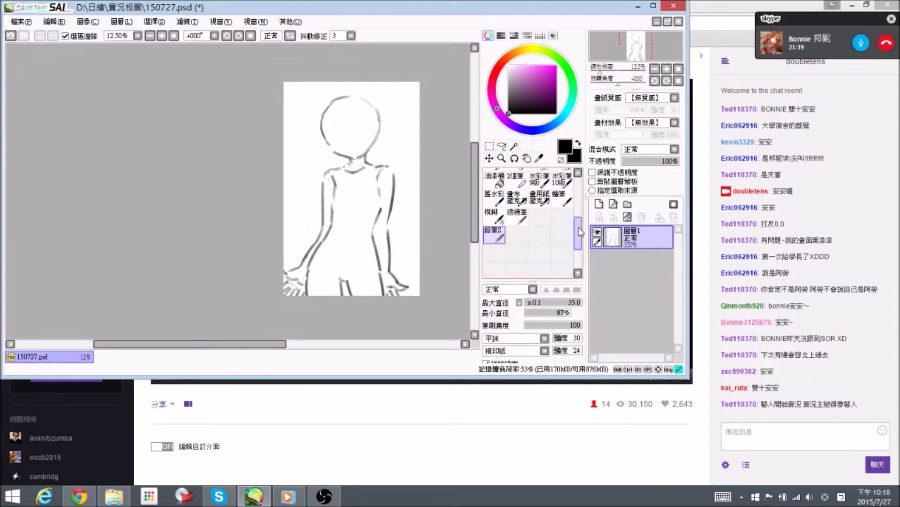
pyautogui.click(539, 189)
pyautogui.moveTo(290, 286)
pyautogui.mouseDown()
pyautogui.moveTo(297, 284)
pyautogui.moveTo(284, 266)
pyautogui.mouseUp()
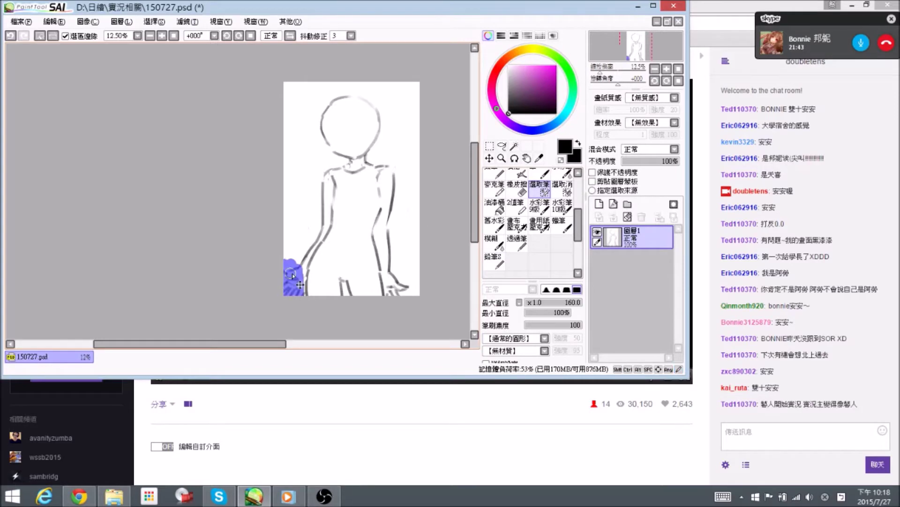
pyautogui.hotkey('ctrl', 't')
pyautogui.moveTo(349, 272); pyautogui.dragTo(349, 270)
pyautogui.moveTo(298, 257); pyautogui.dragTo(299, 290)
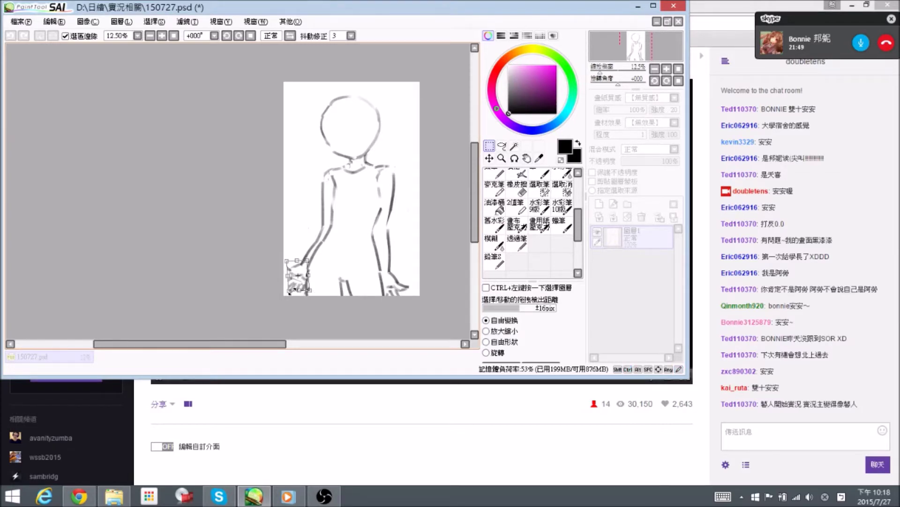
pyautogui.press('Return')
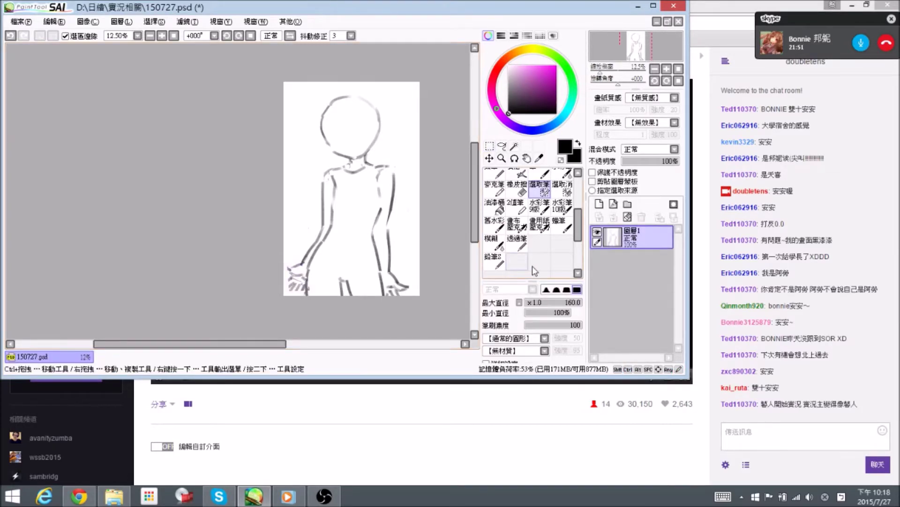
pyautogui.click(494, 261)
pyautogui.hotkey('ctrl', '+')
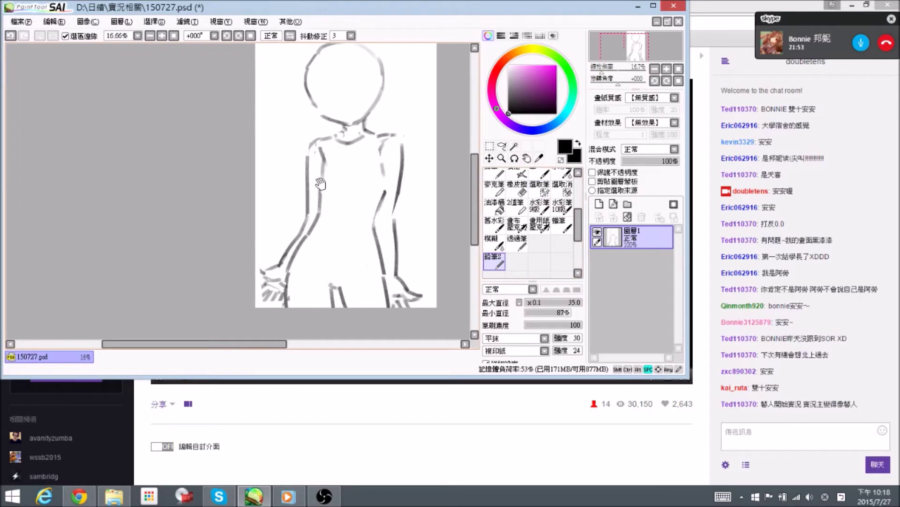
# Erase and redraw the outer line of the left upper arm from the shoulder down to the elbow.
pyautogui.moveTo(319, 185); pyautogui.dragTo(321, 200)
pyautogui.press('e')
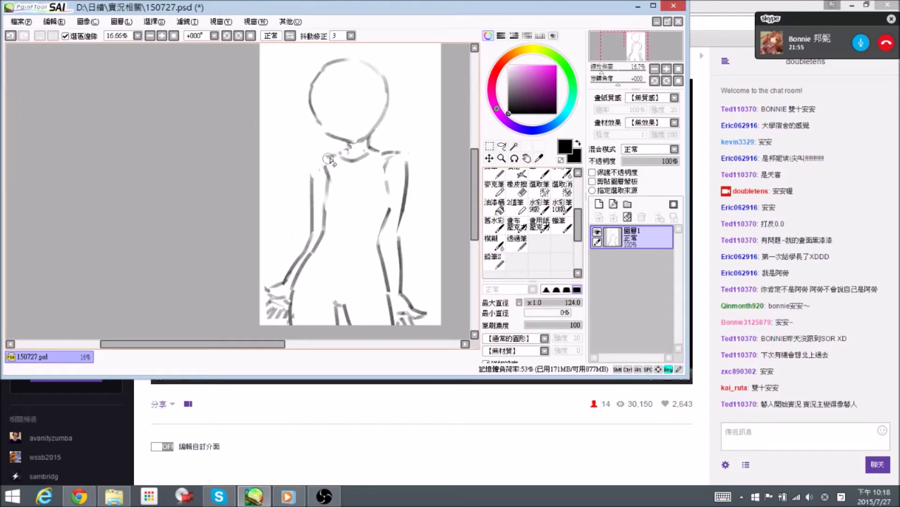
pyautogui.press('e')
pyautogui.press('e')
pyautogui.moveTo(310, 165)
pyautogui.mouseDown()
pyautogui.moveTo(316, 182)
pyautogui.moveTo(307, 179)
pyautogui.moveTo(310, 230)
pyautogui.mouseUp()
pyautogui.press('e')
pyautogui.moveTo(312, 181); pyautogui.dragTo(314, 229)
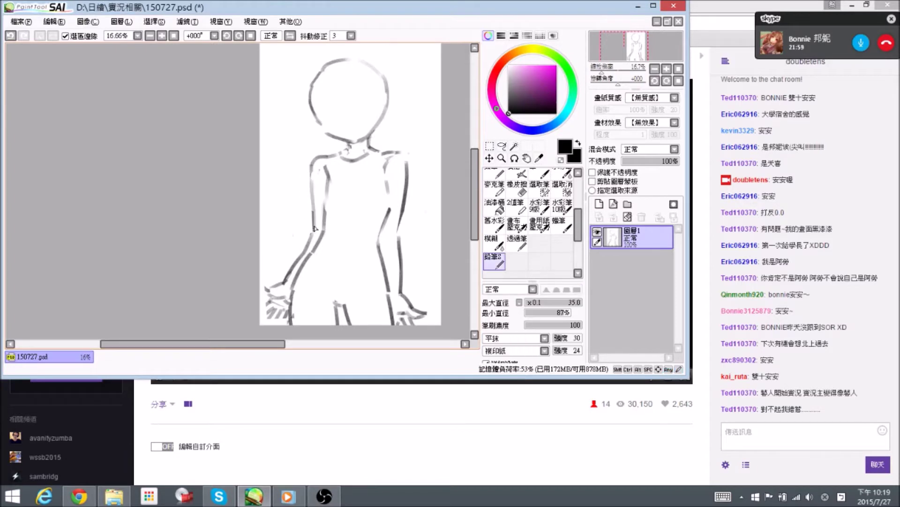
# Redraw the palm and spread finger strokes of the left hand with pencil and eraser, and save the drawing.
pyautogui.moveTo(267, 317); pyautogui.dragTo(275, 301)
pyautogui.moveTo(269, 270)
pyautogui.mouseDown()
pyautogui.moveTo(279, 304)
pyautogui.moveTo(277, 294)
pyautogui.moveTo(271, 303)
pyautogui.moveTo(282, 295)
pyautogui.moveTo(278, 282)
pyautogui.moveTo(271, 298)
pyautogui.moveTo(291, 307)
pyautogui.mouseUp()
pyautogui.press('e')
pyautogui.press('e')
pyautogui.press('e')
pyautogui.press('e')
pyautogui.press('e')
pyautogui.press('e')
pyautogui.press('e')
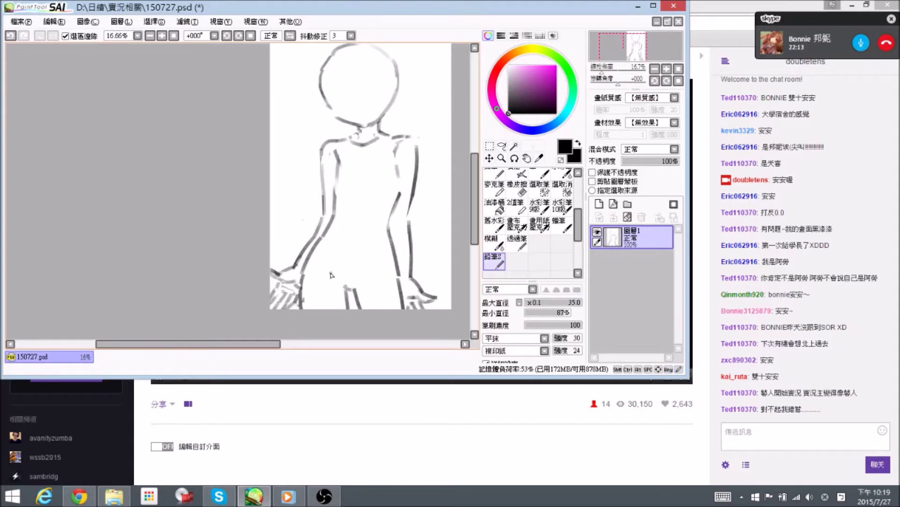
pyautogui.hotkey('ctrl', 's')
# Refine the left wrist, thumb and fingers in small strokes, alternating between the eraser and the pencil.
pyautogui.moveTo(289, 272)
pyautogui.mouseDown()
pyautogui.moveTo(320, 277)
pyautogui.moveTo(297, 274)
pyautogui.moveTo(315, 270)
pyautogui.moveTo(303, 274)
pyautogui.moveTo(317, 287)
pyautogui.moveTo(302, 282)
pyautogui.mouseUp()
pyautogui.press('e')
pyautogui.press('e')
pyautogui.press('n')
pyautogui.press('e')
pyautogui.press('n')
pyautogui.press('e')
pyautogui.press('n')
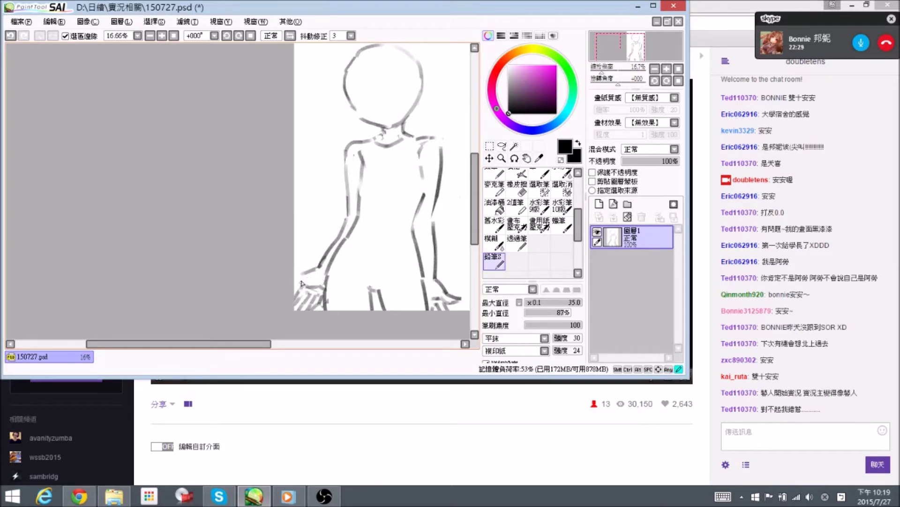
pyautogui.press('e')
pyautogui.press('n')
pyautogui.press('e')
pyautogui.press('n')
pyautogui.press('e')
pyautogui.press('n')
pyautogui.press('e')
pyautogui.press('n')
pyautogui.press('e')
pyautogui.press('n')
pyautogui.moveTo(306, 295); pyautogui.dragTo(316, 299)
# Touch up the line of the left upper arm with the eraser and return to the pencil.
pyautogui.moveTo(348, 234); pyautogui.dragTo(344, 261)
pyautogui.press('e')
pyautogui.moveTo(347, 192)
pyautogui.mouseDown()
pyautogui.moveTo(347, 235)
pyautogui.moveTo(342, 187)
pyautogui.moveTo(344, 246)
pyautogui.mouseUp()
pyautogui.press('n')
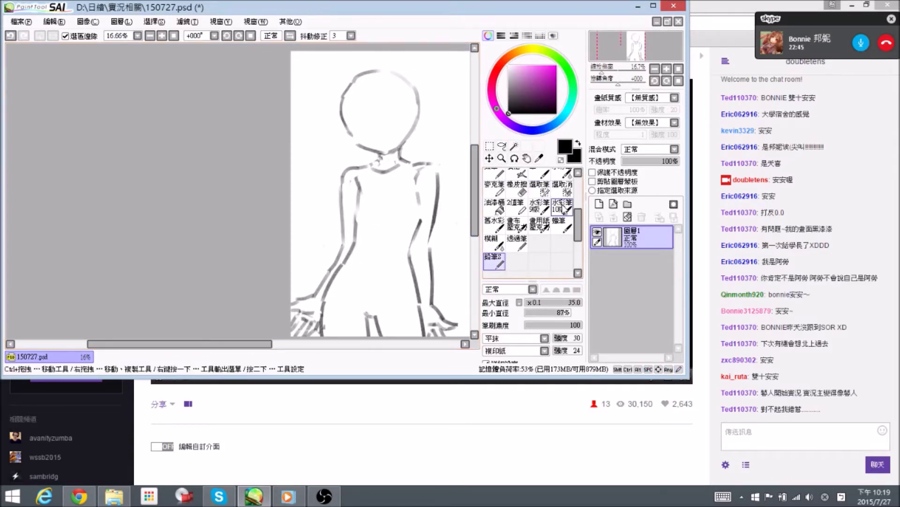
# Select the head outline with the selection pen, free-transform it slightly larger, clear the selection, and save the drawing.
pyautogui.press('s')
pyautogui.moveTo(358, 143)
pyautogui.mouseDown()
pyautogui.moveTo(399, 142)
pyautogui.moveTo(421, 92)
pyautogui.moveTo(378, 73)
pyautogui.moveTo(357, 76)
pyautogui.moveTo(348, 84)
pyautogui.moveTo(350, 136)
pyautogui.moveTo(370, 140)
pyautogui.mouseUp()
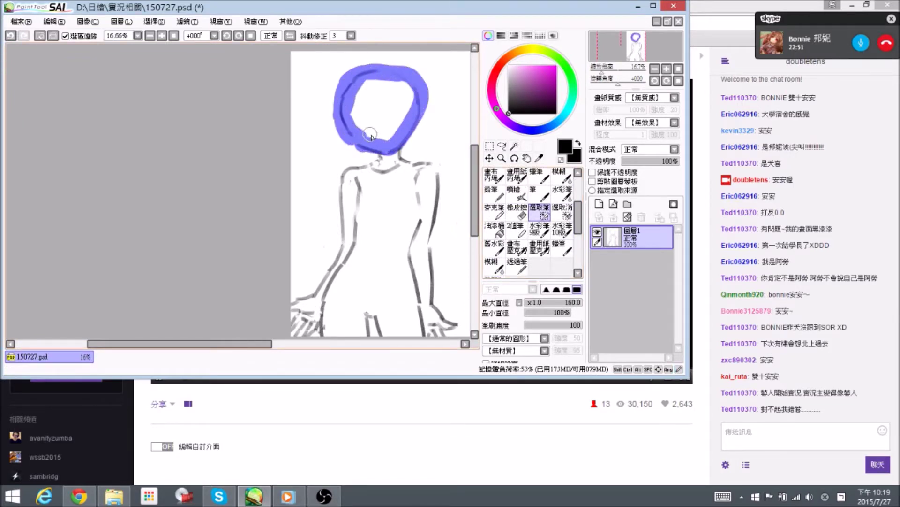
pyautogui.hotkey('ctrl', 't')
pyautogui.moveTo(419, 68); pyautogui.dragTo(426, 60)
pyautogui.moveTo(406, 102); pyautogui.dragTo(402, 103)
pyautogui.moveTo(381, 62); pyautogui.dragTo(385, 62)
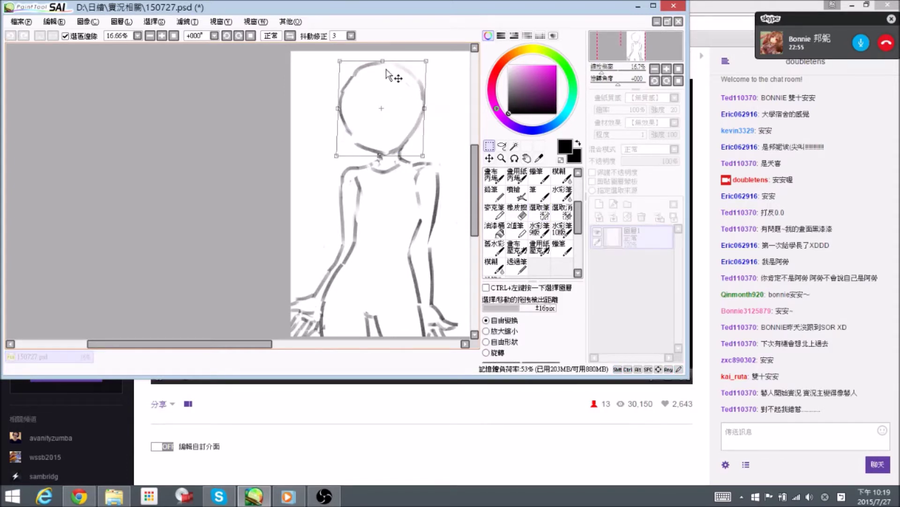
pyautogui.press('Return')
pyautogui.hotkey('ctrl', 'd')
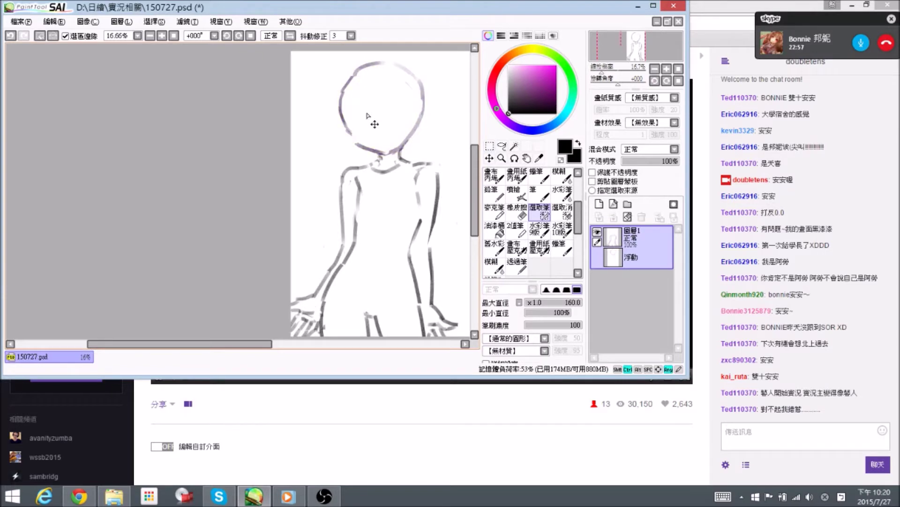
pyautogui.hotkey('ctrl', 's')
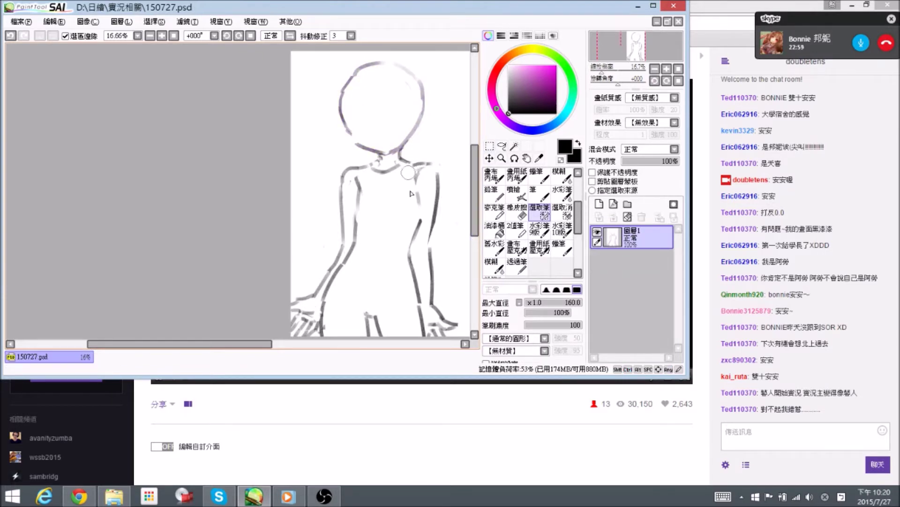
# Erase the inner line below the right shoulder, rework the short armpit strokes with the pencil, and save the drawing.
pyautogui.moveTo(376, 237); pyautogui.dragTo(362, 232)
pyautogui.press('e')
pyautogui.moveTo(404, 199); pyautogui.dragTo(386, 255)
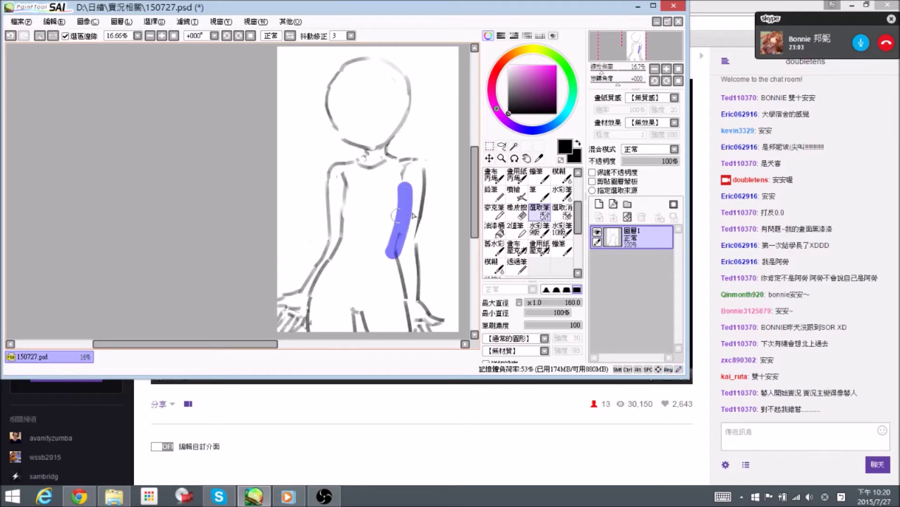
pyautogui.hotkey('ctrl', 'z')
pyautogui.moveTo(577, 223); pyautogui.dragTo(577, 235)
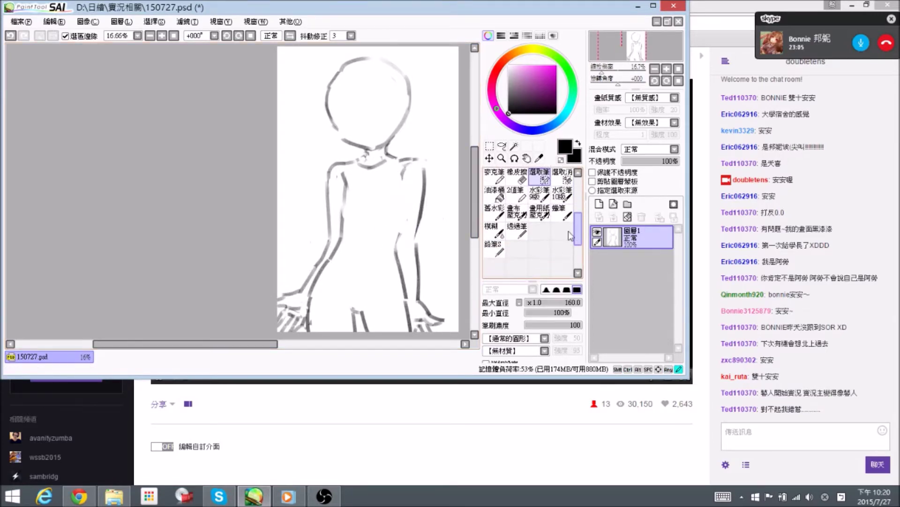
pyautogui.click(493, 250)
pyautogui.press('e')
pyautogui.moveTo(348, 190); pyautogui.dragTo(339, 240)
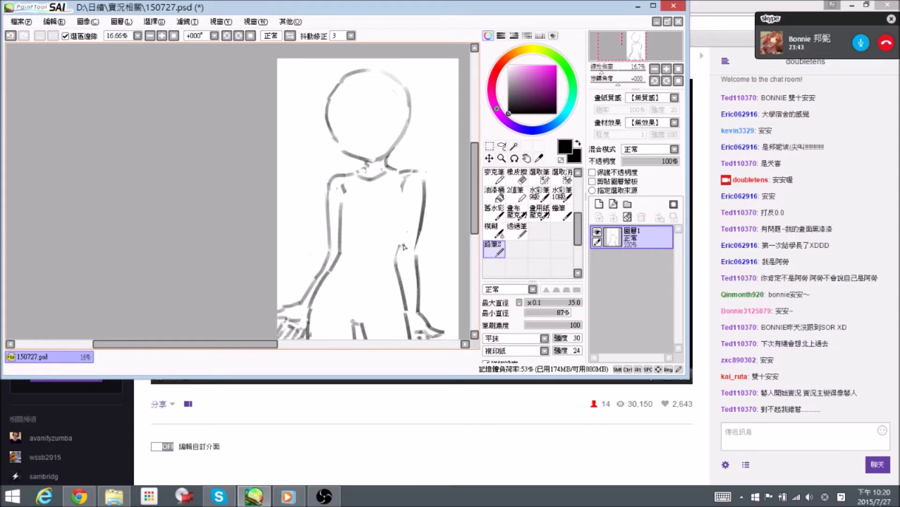
pyautogui.press('space')
pyautogui.moveTo(304, 203); pyautogui.dragTo(282, 238)
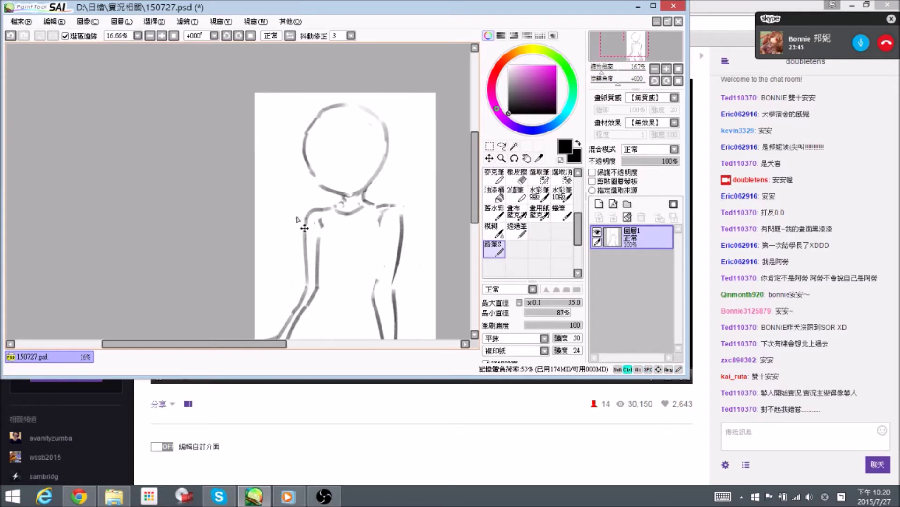
pyautogui.hotkey('ctrl', 's')
# Free-transform the whole figure by adjusting the top corners of its frame, apply it, and save the drawing.
pyautogui.scroll(-1, 402, 158)
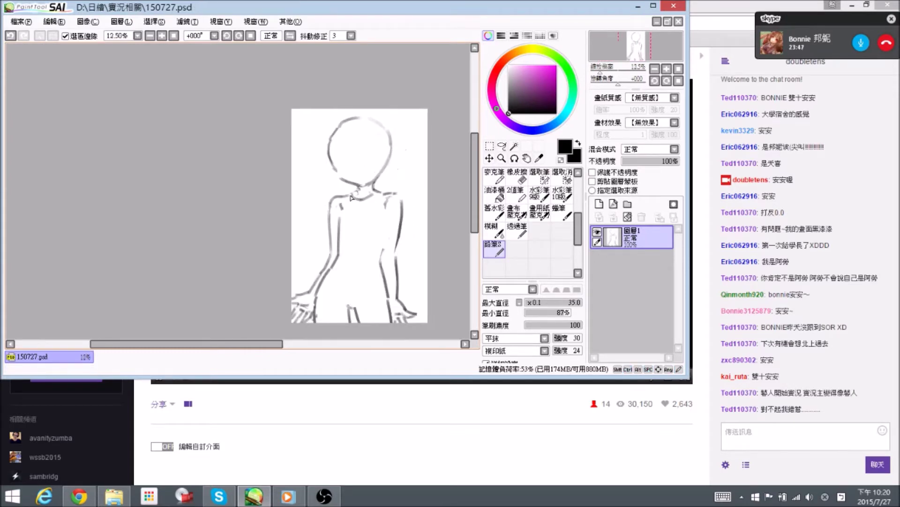
pyautogui.hotkey('ctrl', 't')
pyautogui.press('space')
pyautogui.moveTo(341, 232); pyautogui.dragTo(354, 226)
pyautogui.moveTo(305, 108); pyautogui.dragTo(309, 119)
pyautogui.moveTo(370, 119); pyautogui.dragTo(364, 116)
pyautogui.moveTo(401, 243); pyautogui.dragTo(403, 241)
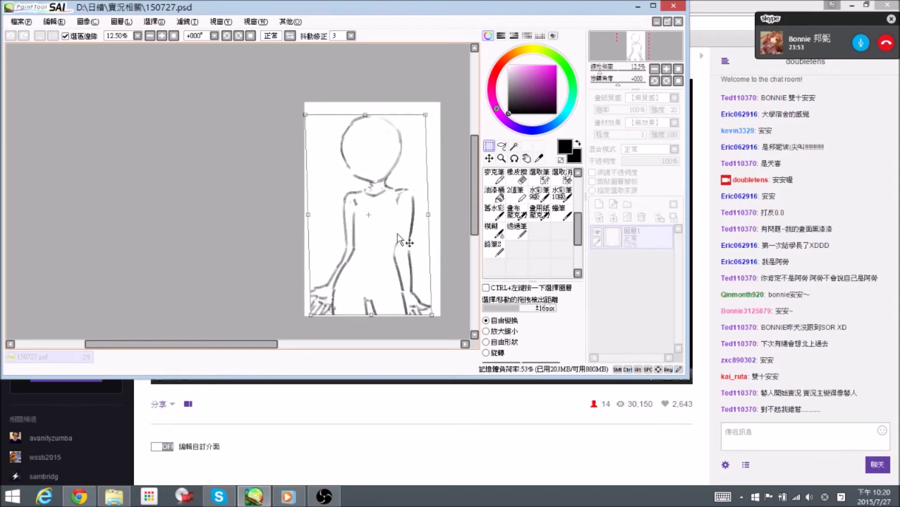
pyautogui.press('Return')
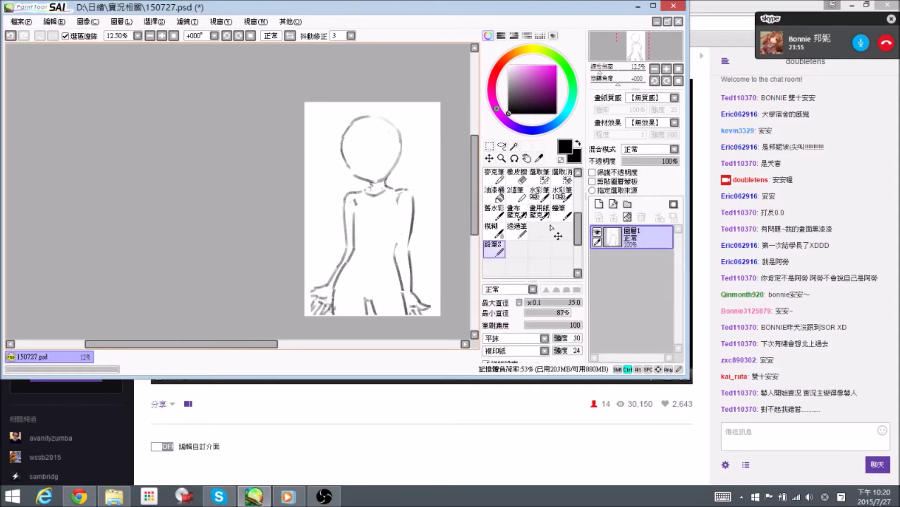
pyautogui.hotkey('ctrl', 's')
# Clean up the neck lines between the chin and the shoulders with the eraser and pencil.
pyautogui.hotkey('ctrl', '+')
pyautogui.moveTo(578, 230); pyautogui.dragTo(578, 228)
pyautogui.moveTo(399, 174)
pyautogui.mouseDown()
pyautogui.moveTo(368, 181)
pyautogui.moveTo(366, 190)
pyautogui.moveTo(391, 188)
pyautogui.mouseUp()
pyautogui.press('e')
pyautogui.press('e')
# Select the head with the selection pen, free-transform it slightly down toward the neck, return to the pencil brush, and save.
pyautogui.click(540, 184)
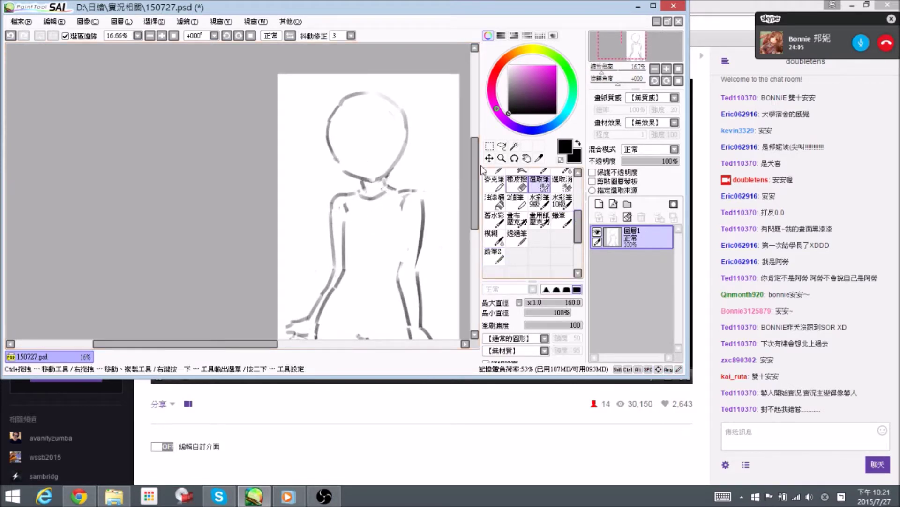
pyautogui.moveTo(331, 144)
pyautogui.mouseDown()
pyautogui.moveTo(346, 164)
pyautogui.moveTo(374, 174)
pyautogui.moveTo(416, 128)
pyautogui.moveTo(399, 98)
pyautogui.moveTo(406, 128)
pyautogui.moveTo(399, 104)
pyautogui.moveTo(370, 94)
pyautogui.moveTo(337, 103)
pyautogui.moveTo(332, 119)
pyautogui.moveTo(381, 103)
pyautogui.moveTo(400, 107)
pyautogui.mouseUp()
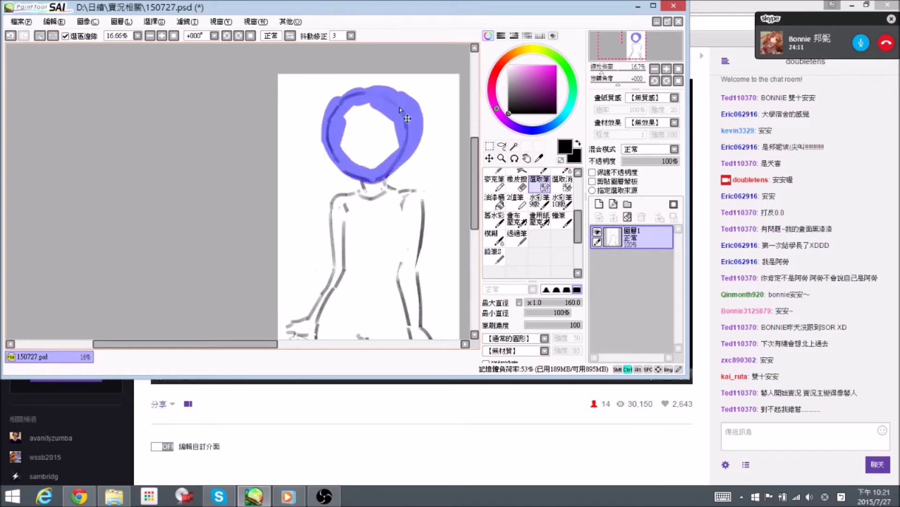
pyautogui.hotkey('ctrl', 't')
pyautogui.moveTo(367, 183); pyautogui.dragTo(364, 187)
pyautogui.press('Return')
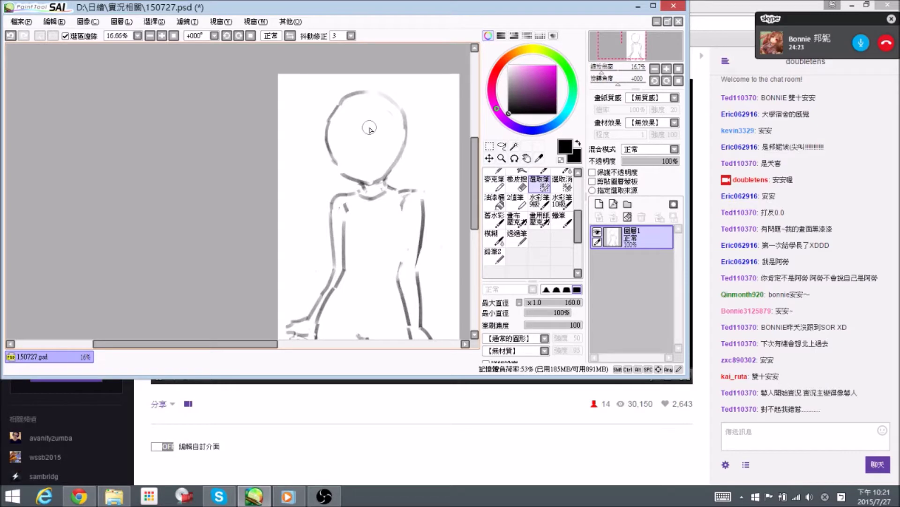
pyautogui.click(494, 256)
pyautogui.moveTo(363, 175); pyautogui.dragTo(359, 174)
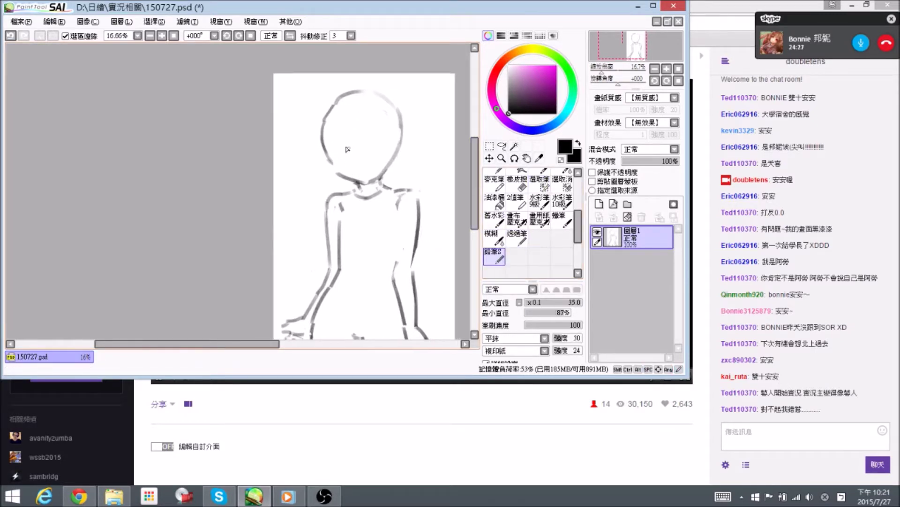
pyautogui.hscroll(2, 327, 142)
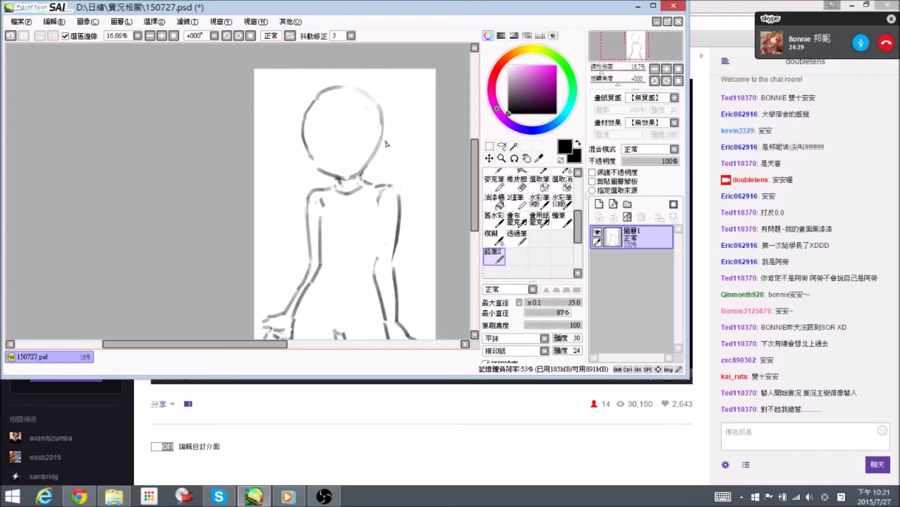
pyautogui.press('ctrl')
pyautogui.hotkey('ctrl', 's')
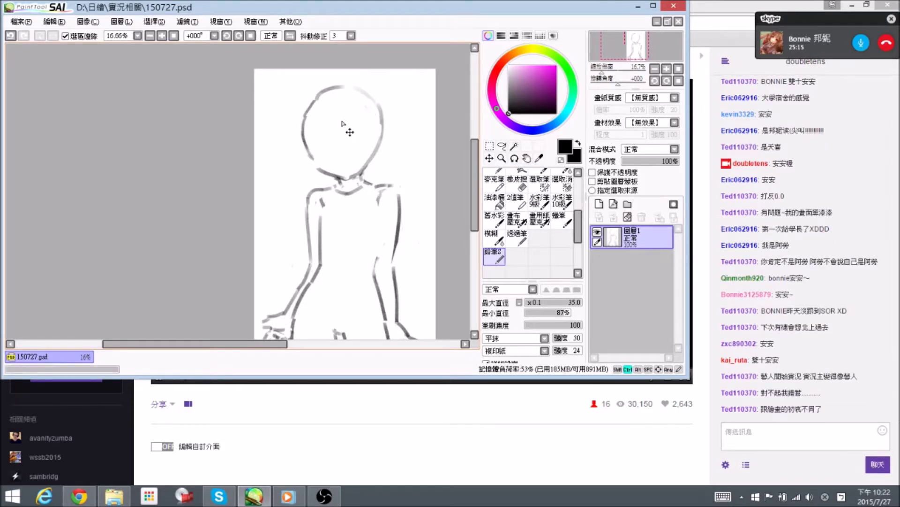
# Sketch a curved horizontal guide line across the lower part of the head and rework the jaw with eraser and pencil.
pyautogui.moveTo(330, 143)
pyautogui.mouseDown()
pyautogui.moveTo(327, 155)
pyautogui.moveTo(331, 136)
pyautogui.mouseUp()
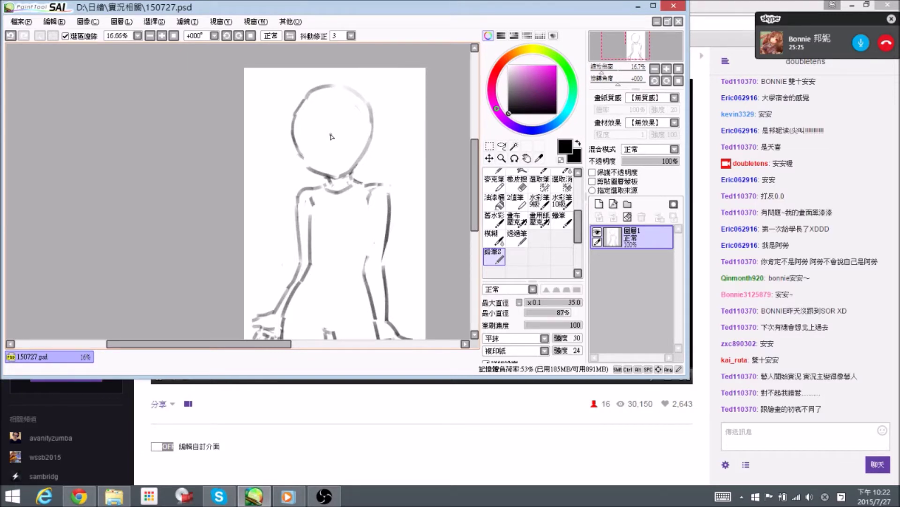
pyautogui.press('space')
pyautogui.moveTo(352, 164)
pyautogui.mouseDown()
pyautogui.moveTo(348, 119)
pyautogui.moveTo(315, 146)
pyautogui.moveTo(352, 139)
pyautogui.moveTo(304, 147)
pyautogui.moveTo(331, 149)
pyautogui.moveTo(365, 133)
pyautogui.moveTo(315, 146)
pyautogui.moveTo(298, 139)
pyautogui.moveTo(340, 146)
pyautogui.moveTo(309, 162)
pyautogui.mouseUp()
pyautogui.press('space')
pyautogui.press('e')
pyautogui.press('n')
pyautogui.press('e')
pyautogui.press('n')
pyautogui.press('e')
pyautogui.press('n')
pyautogui.press('e')
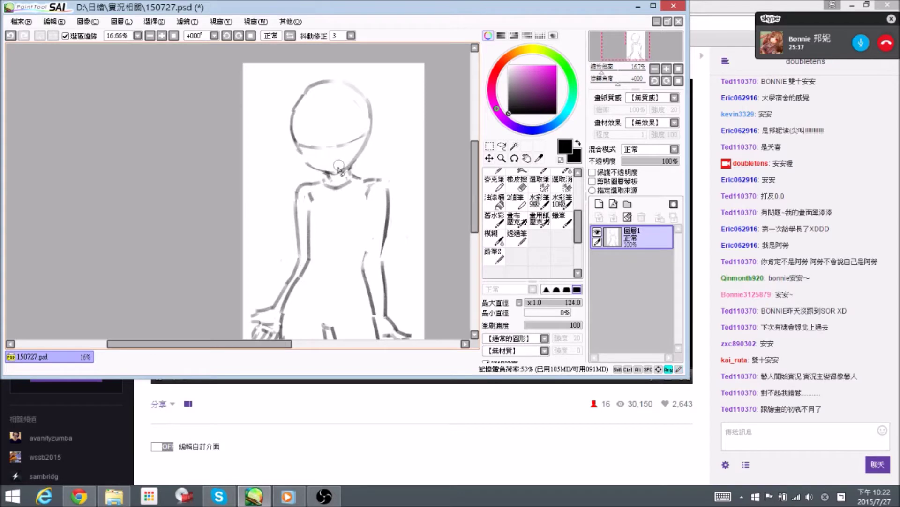
# Refine the chin and neck lines, erase the curved neckline between the shoulders, and save the drawing.
pyautogui.press('n')
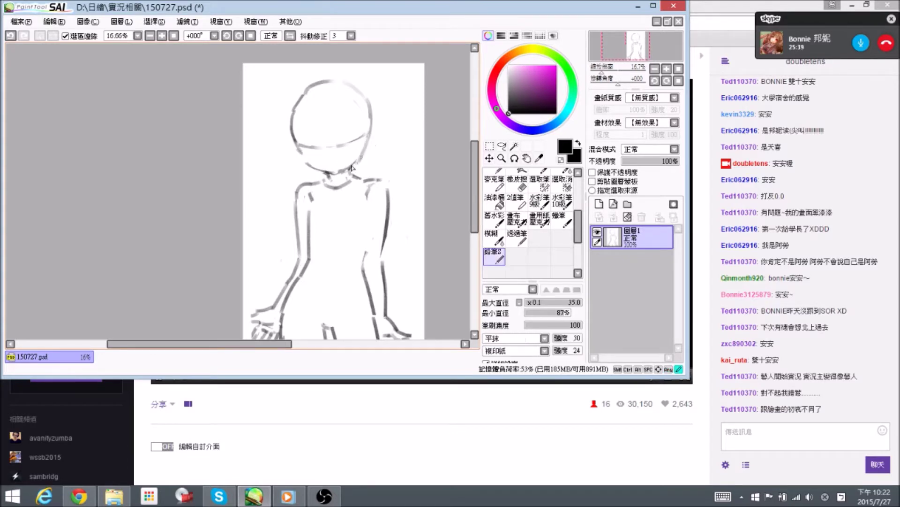
pyautogui.press('e')
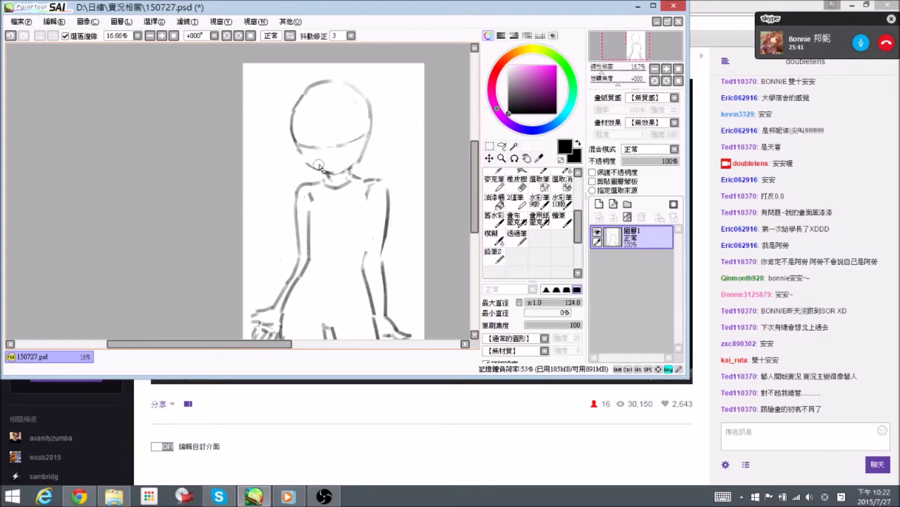
pyautogui.press('n')
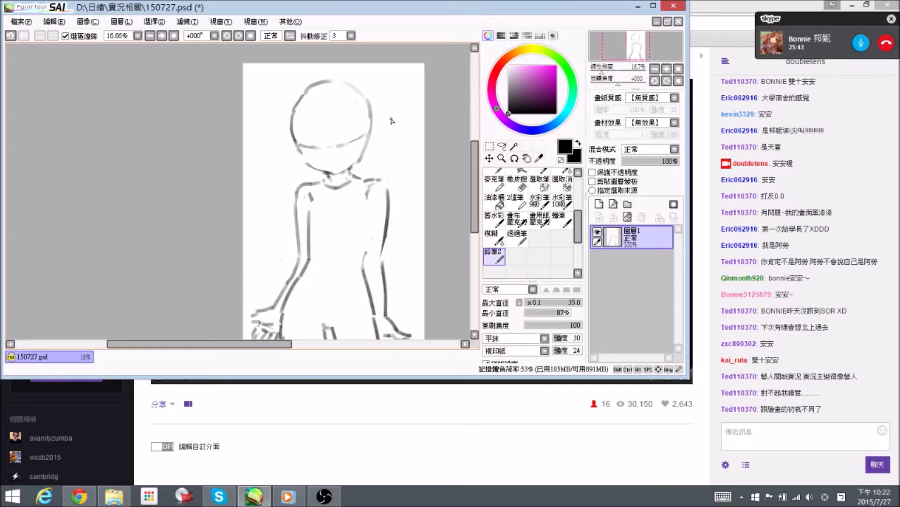
pyautogui.press('e')
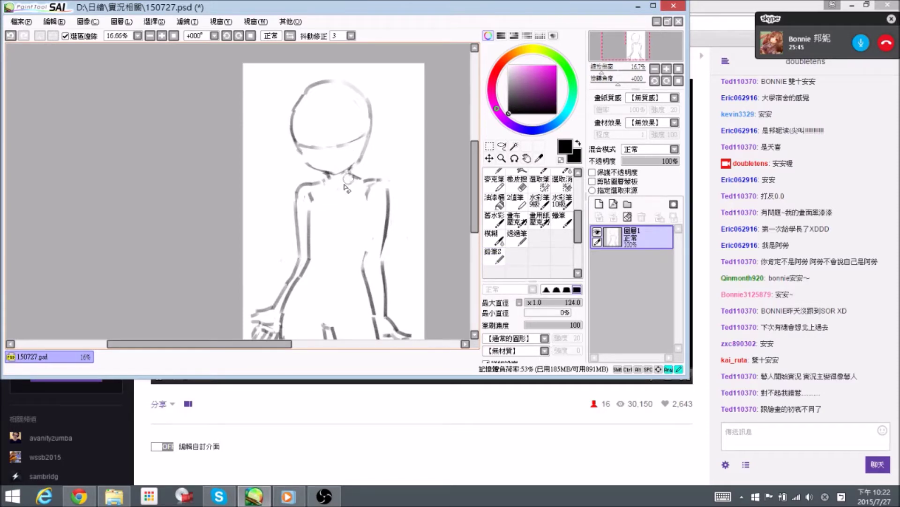
pyautogui.press('n')
pyautogui.moveTo(379, 165)
pyautogui.mouseDown()
pyautogui.moveTo(351, 132)
pyautogui.moveTo(390, 163)
pyautogui.mouseUp()
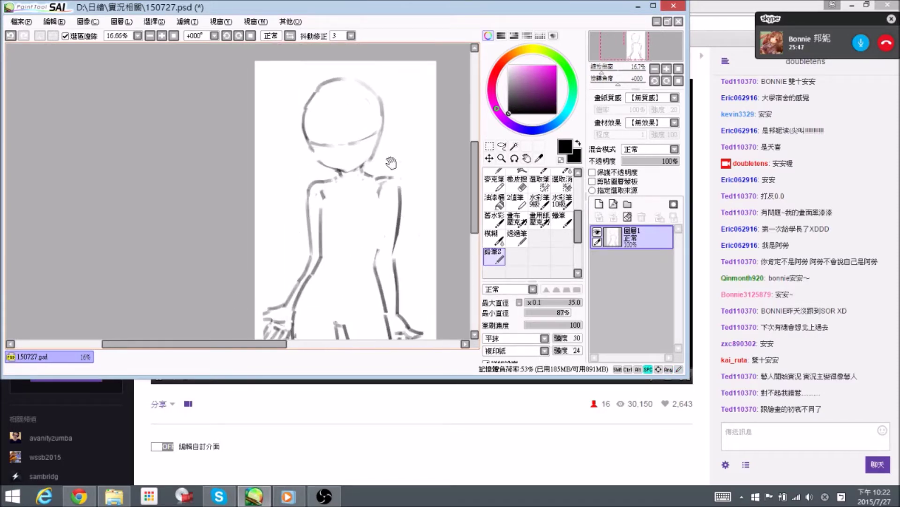
pyautogui.hotkey('ctrl', 's')
pyautogui.hotkey('ctrl', 's')
# Reduce the pencil brush's maximum diameter to 3.0.
pyautogui.scroll(1, 341, 133)
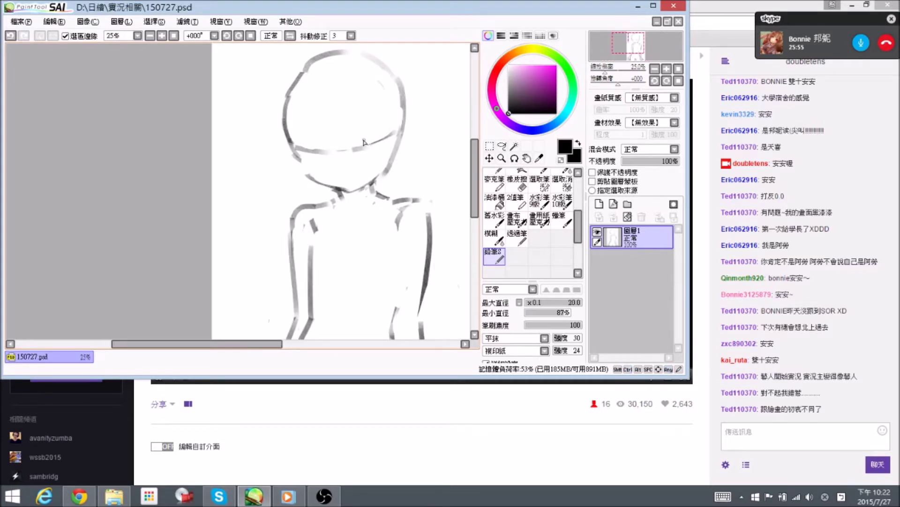
pyautogui.press('[')
pyautogui.press('[')
pyautogui.press('[')
pyautogui.press('[')
pyautogui.press('[')
pyautogui.press('[')
pyautogui.press('[')
pyautogui.press('[')
pyautogui.press('[')
pyautogui.press('[')
pyautogui.press('[')
pyautogui.press('[')
pyautogui.press('[')
pyautogui.press('[')
pyautogui.press('[')
pyautogui.press(']')
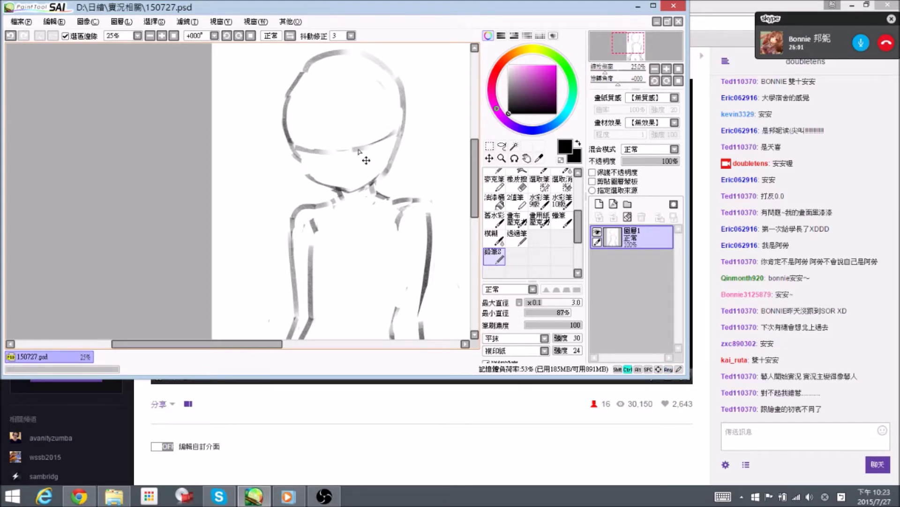
pyautogui.press('ctrl')
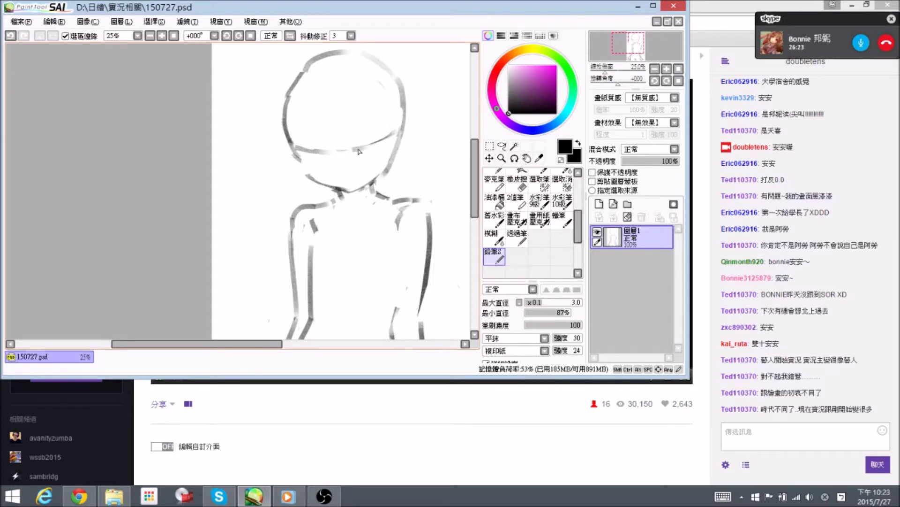
pyautogui.press('space')
pyautogui.moveTo(365, 199); pyautogui.dragTo(358, 202)
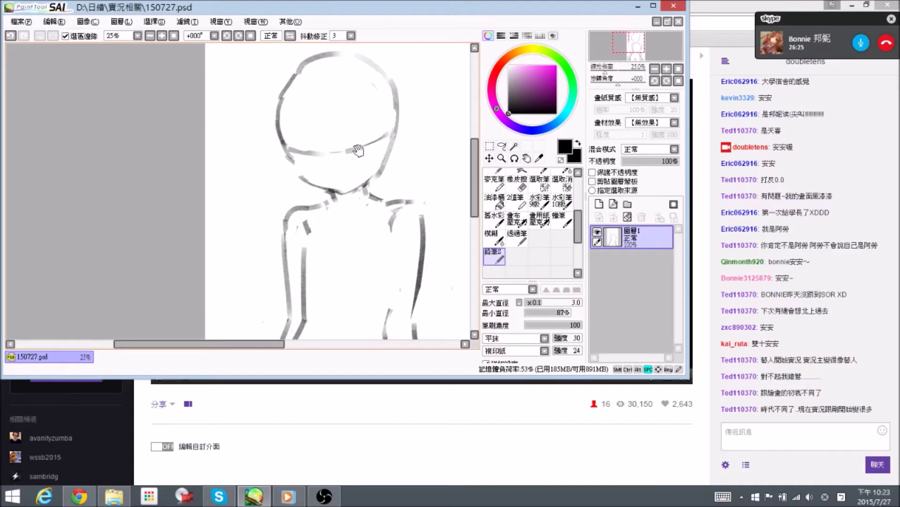
pyautogui.moveTo(359, 129); pyautogui.dragTo(360, 136)
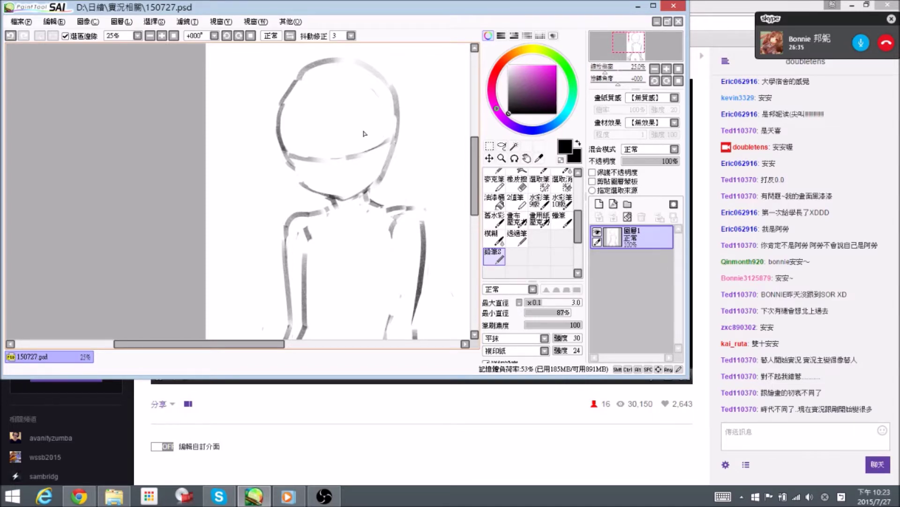
pyautogui.press('space')
pyautogui.moveTo(350, 169)
pyautogui.mouseDown()
pyautogui.moveTo(347, 156)
pyautogui.moveTo(369, 151)
pyautogui.mouseUp()
pyautogui.press('space')
# Undo the last stroke and set the pencil brush's maximum diameter to 14.0.
pyautogui.hotkey('ctrl', 'z')
pyautogui.press(']')
pyautogui.press(']')
pyautogui.press(']')
pyautogui.press(']')
pyautogui.press(']')
pyautogui.press(']')
pyautogui.press(']')
pyautogui.press(']')
pyautogui.press(']')
pyautogui.press(']')
pyautogui.press(']')
pyautogui.press(']')
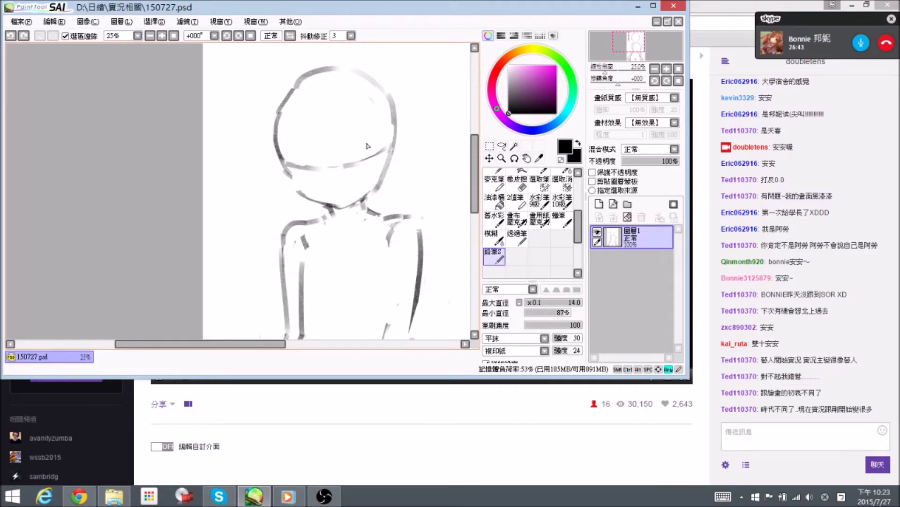
# Set the pencil brush's maximum diameter to 10.0 and undo the last stroke.
pyautogui.press('[')
pyautogui.press('[')
pyautogui.press('[')
pyautogui.press('[')
pyautogui.press('[')
pyautogui.press('[')
pyautogui.press('[')
pyautogui.press('[')
pyautogui.press('[')
pyautogui.press('space')
pyautogui.moveTo(356, 190); pyautogui.dragTo(358, 139)
pyautogui.hotkey('ctrl', 'z')
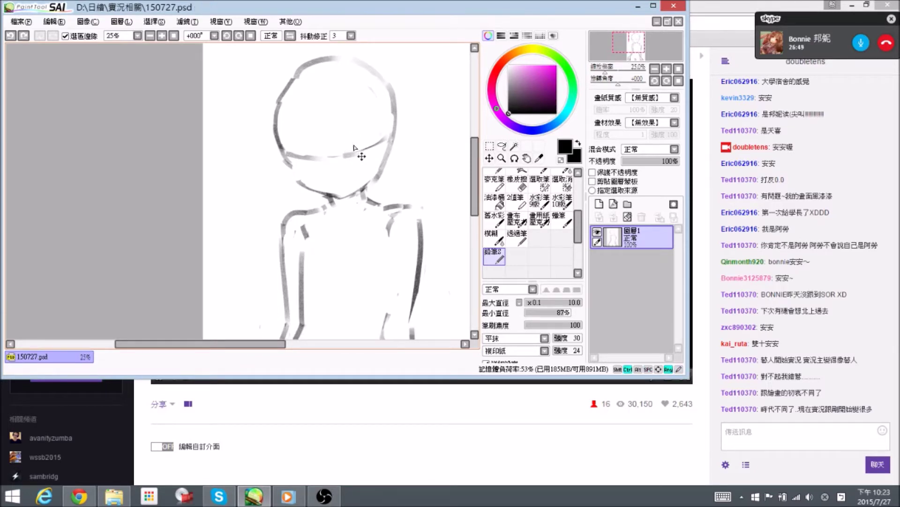
# Set the pencil brush's maximum diameter to 20.0 and draw a short slanted eye stroke rising from the face guide line.
pyautogui.press(']')
pyautogui.press(']')
pyautogui.press(']')
pyautogui.press('ctrl')
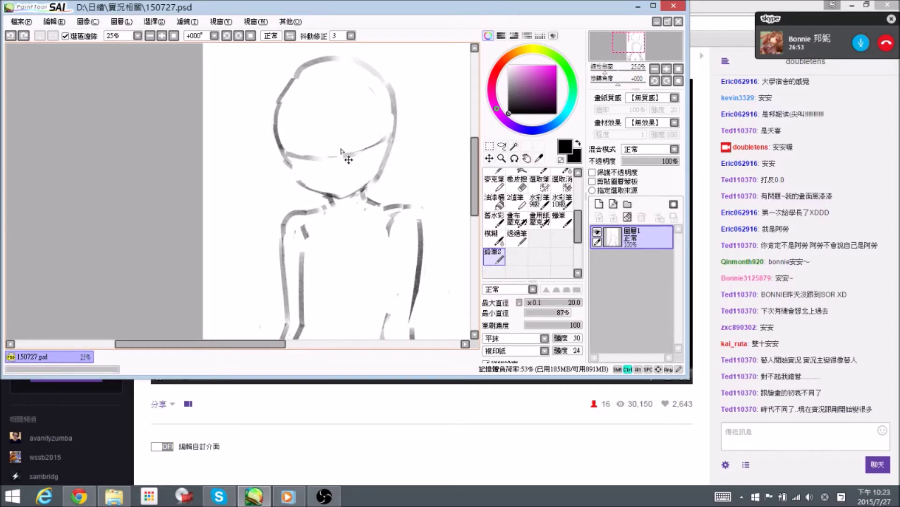
pyautogui.press('space')
pyautogui.moveTo(352, 183); pyautogui.dragTo(351, 175)
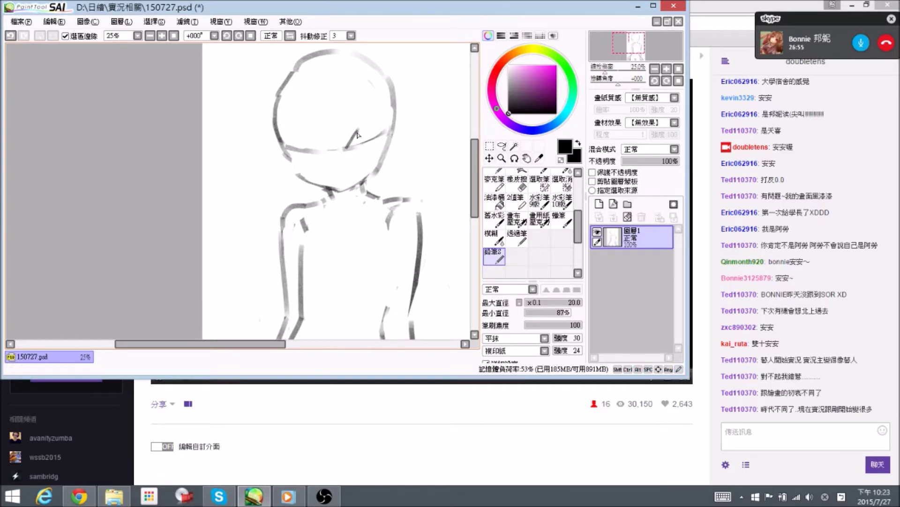
# Erase the slanted eye stroke above the face guide line and save the drawing.
pyautogui.press('e')
pyautogui.press('e')
pyautogui.moveTo(331, 180); pyautogui.dragTo(333, 175)
pyautogui.press('e')
pyautogui.moveTo(350, 138)
pyautogui.mouseDown()
pyautogui.moveTo(364, 124)
pyautogui.moveTo(358, 131)
pyautogui.mouseUp()
pyautogui.press('n')
pyautogui.press('space')
pyautogui.hotkey('ctrl', 's')
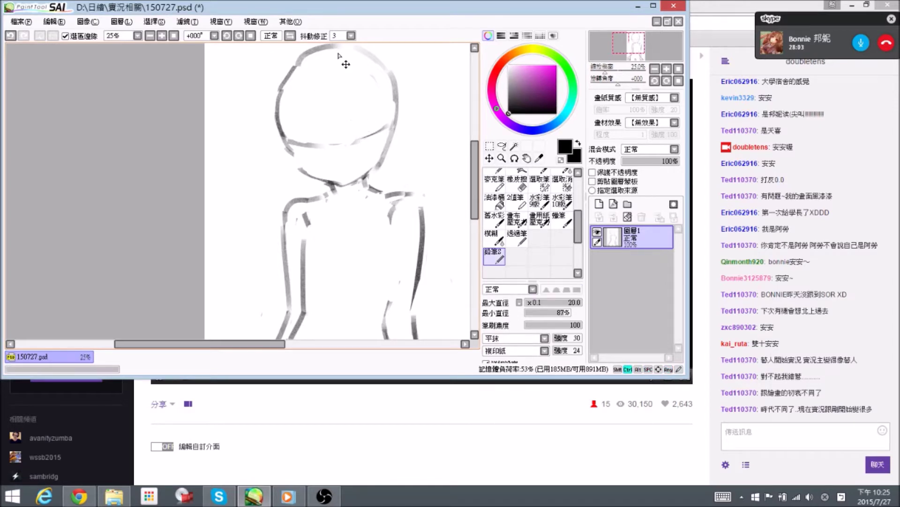
# Sketch the curved upper lid and lower lid of the right-hand eye on the guide line, correcting with the eraser.
pyautogui.moveTo(343, 146)
pyautogui.mouseDown()
pyautogui.moveTo(355, 128)
pyautogui.moveTo(345, 143)
pyautogui.moveTo(377, 126)
pyautogui.moveTo(345, 147)
pyautogui.moveTo(380, 124)
pyautogui.moveTo(357, 130)
pyautogui.moveTo(377, 124)
pyautogui.moveTo(357, 142)
pyautogui.moveTo(378, 133)
pyautogui.moveTo(353, 134)
pyautogui.moveTo(345, 146)
pyautogui.moveTo(354, 154)
pyautogui.mouseUp()
pyautogui.press('e')
pyautogui.press('n')
pyautogui.press('e')
pyautogui.press('n')
pyautogui.press('e')
pyautogui.press('n')
pyautogui.press('e')
pyautogui.press('n')
pyautogui.press('e')
pyautogui.press('n')
pyautogui.press('e')
pyautogui.press('n')
pyautogui.press('space')
pyautogui.press('space')
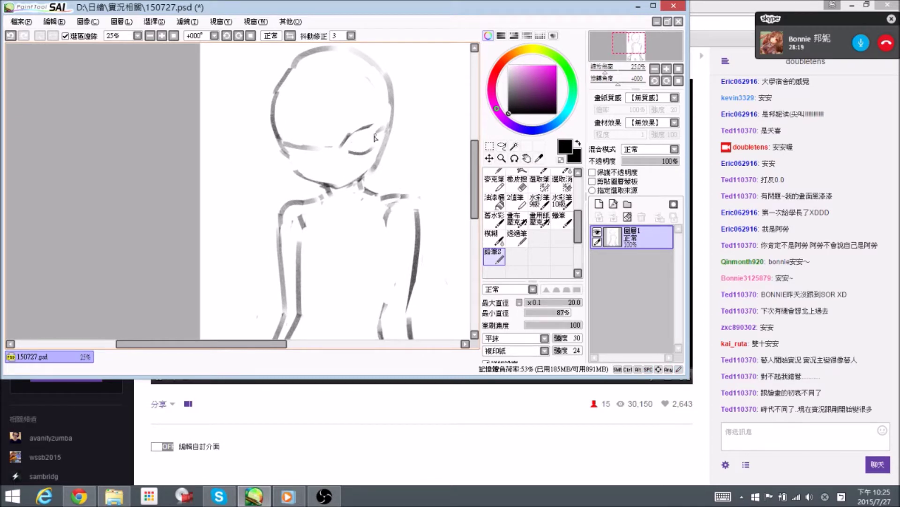
# Rework the right-hand eye's outline into a tighter shape with a steeper upper lid and a joined outer corner.
pyautogui.press('e')
pyautogui.moveTo(356, 151)
pyautogui.mouseDown()
pyautogui.moveTo(371, 144)
pyautogui.moveTo(355, 145)
pyautogui.mouseUp()
pyautogui.press('n')
pyautogui.press('space')
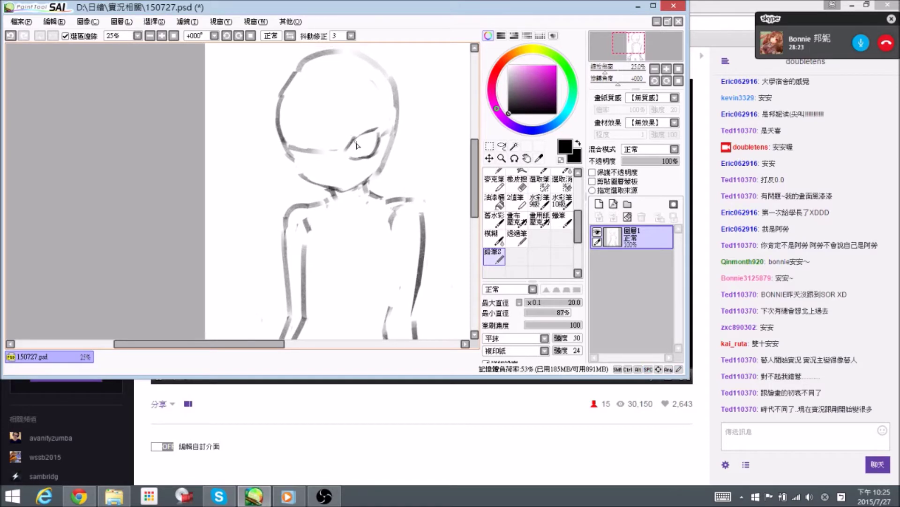
pyautogui.press('space')
pyautogui.moveTo(355, 146)
pyautogui.mouseDown()
pyautogui.moveTo(360, 159)
pyautogui.moveTo(365, 152)
pyautogui.moveTo(353, 160)
pyautogui.moveTo(363, 164)
pyautogui.moveTo(377, 146)
pyautogui.moveTo(366, 157)
pyautogui.mouseUp()
# Draw a round iris with a pupil inside the right-hand eye and darken its upper lid, alternating pencil and eraser.
pyautogui.press('e')
pyautogui.press('n')
pyautogui.press('e')
pyautogui.press('n')
pyautogui.press('e')
pyautogui.moveTo(366, 153)
pyautogui.mouseDown()
pyautogui.moveTo(325, 163)
pyautogui.moveTo(334, 162)
pyautogui.mouseUp()
pyautogui.press('n')
pyautogui.press('space')
pyautogui.press('e')
pyautogui.press('n')
pyautogui.press('space')
pyautogui.press('space')
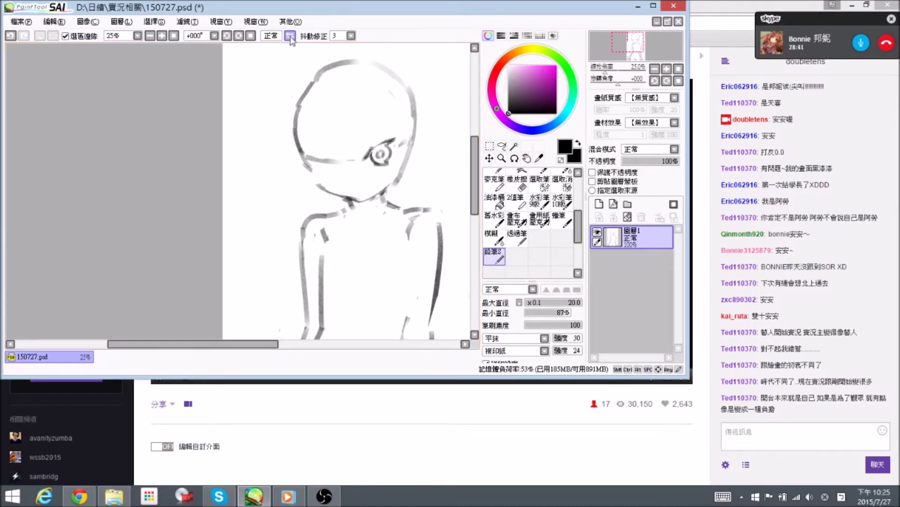
# Mirror the canvas view horizontally and draw a curved upper-lid stroke for the second eye on the guide line.
pyautogui.click(289, 36)
pyautogui.press('r')
pyautogui.moveTo(324, 68); pyautogui.dragTo(313, 62)
pyautogui.press('space')
pyautogui.press('r')
pyautogui.moveTo(239, 128)
pyautogui.mouseDown()
pyautogui.moveTo(394, 119)
pyautogui.moveTo(389, 81)
pyautogui.mouseUp()
pyautogui.press('space')
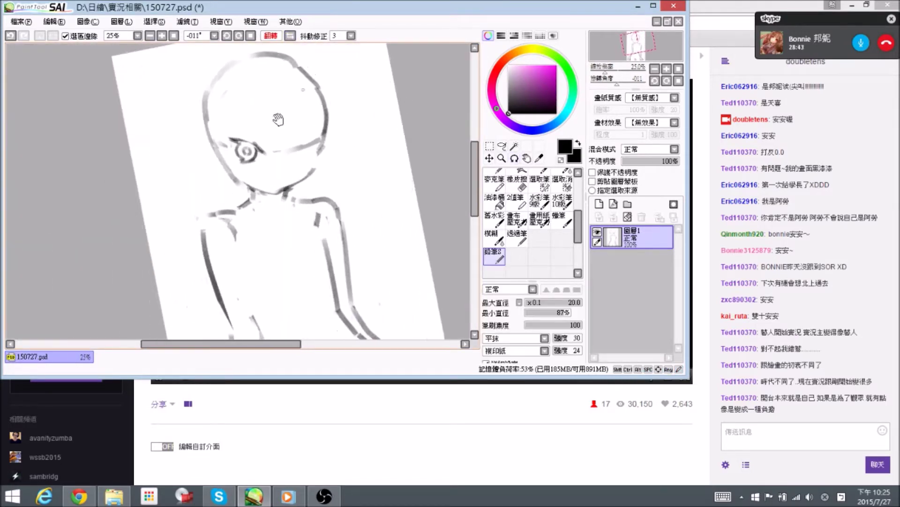
pyautogui.moveTo(299, 153); pyautogui.dragTo(308, 150)
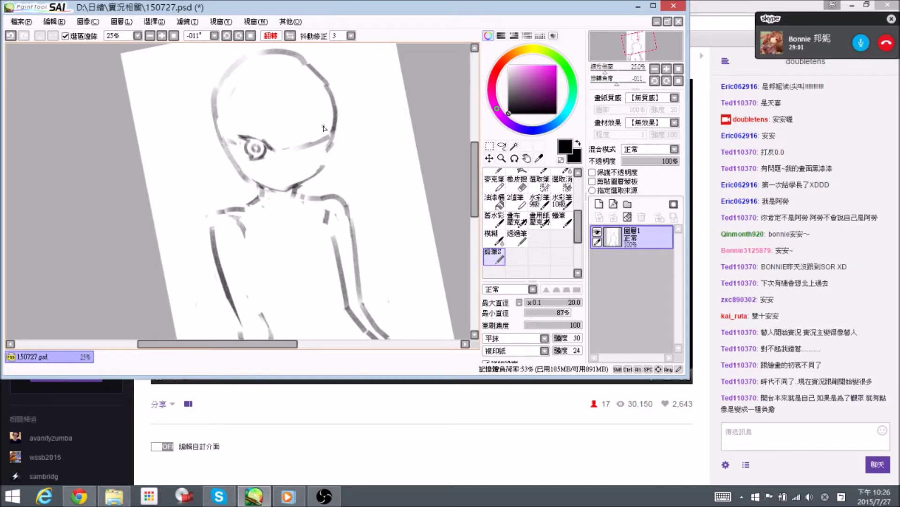
pyautogui.moveTo(342, 161); pyautogui.dragTo(303, 154)
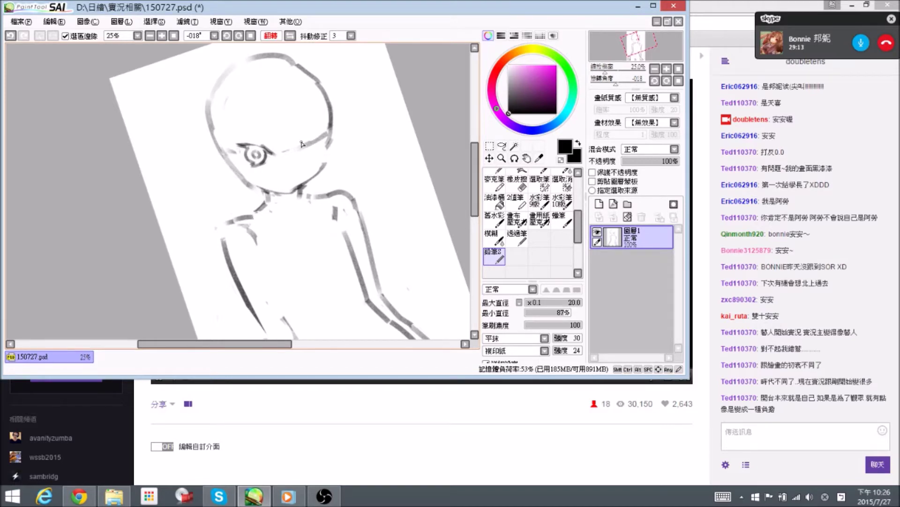
pyautogui.moveTo(308, 155)
pyautogui.mouseDown()
pyautogui.moveTo(293, 150)
pyautogui.moveTo(310, 139)
pyautogui.mouseUp()
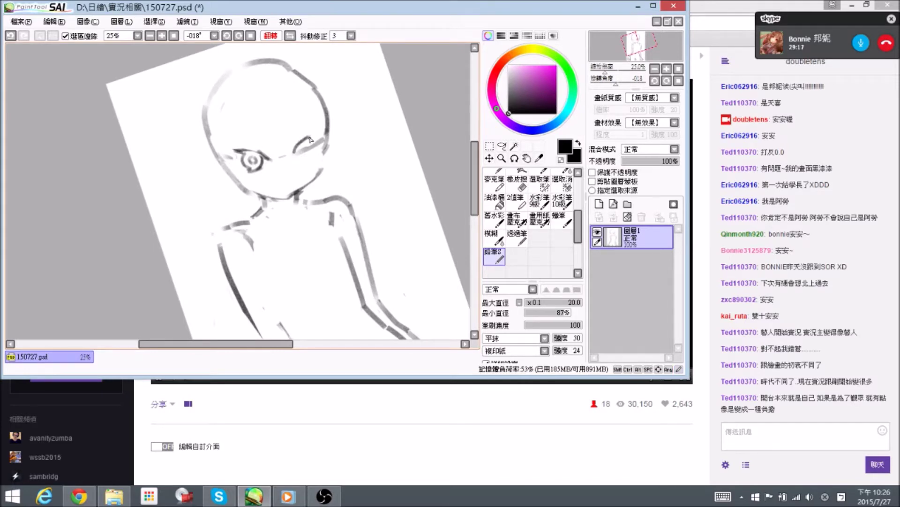
# Erase and redraw the second eye's upper lid, add its lower lid and iris, and restore the unmirrored canvas view.
pyautogui.press('e')
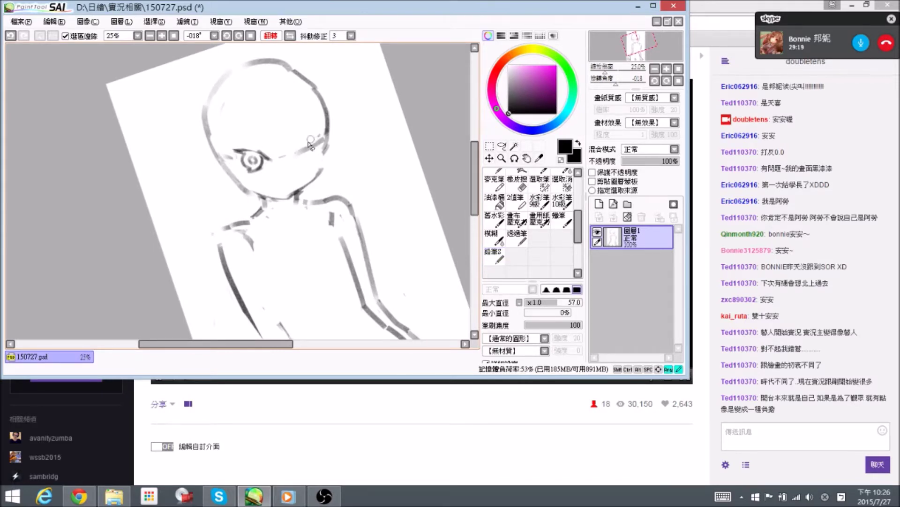
pyautogui.moveTo(312, 135); pyautogui.dragTo(296, 149)
pyautogui.press('e')
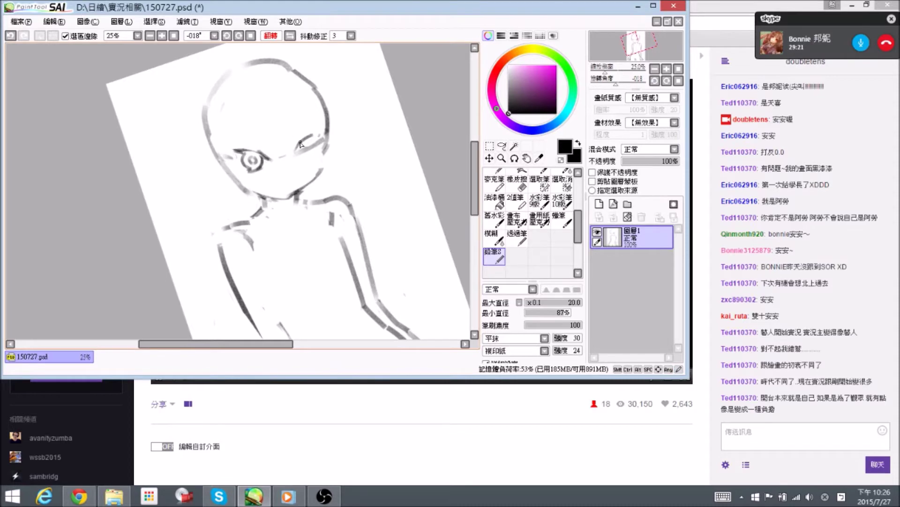
pyautogui.press('e')
pyautogui.moveTo(298, 149); pyautogui.dragTo(301, 156)
pyautogui.click(289, 36)
pyautogui.moveTo(319, 110); pyautogui.dragTo(299, 95)
pyautogui.moveTo(183, 204); pyautogui.dragTo(203, 190)
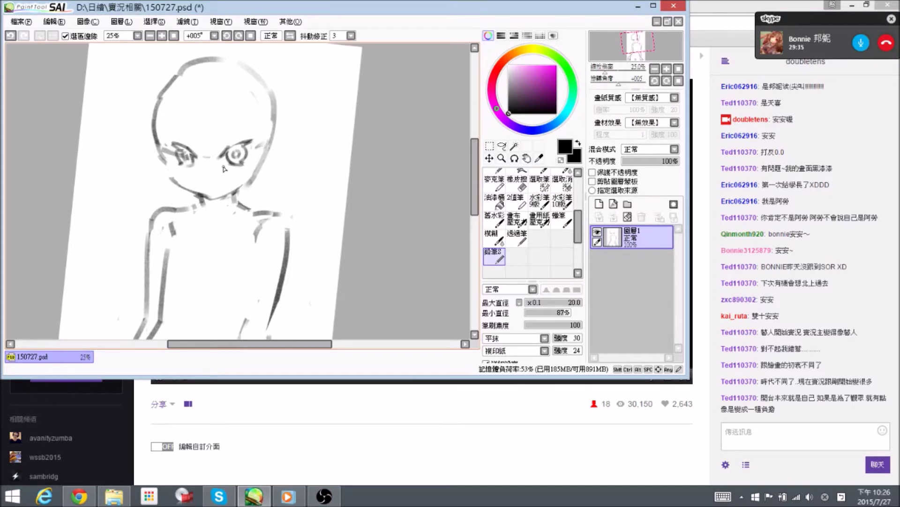
# Erase the outline beside the left-hand eye and redraw the cheek contour down to the jaw.
pyautogui.moveTo(295, 157); pyautogui.dragTo(290, 147)
pyautogui.moveTo(223, 178); pyautogui.dragTo(292, 166)
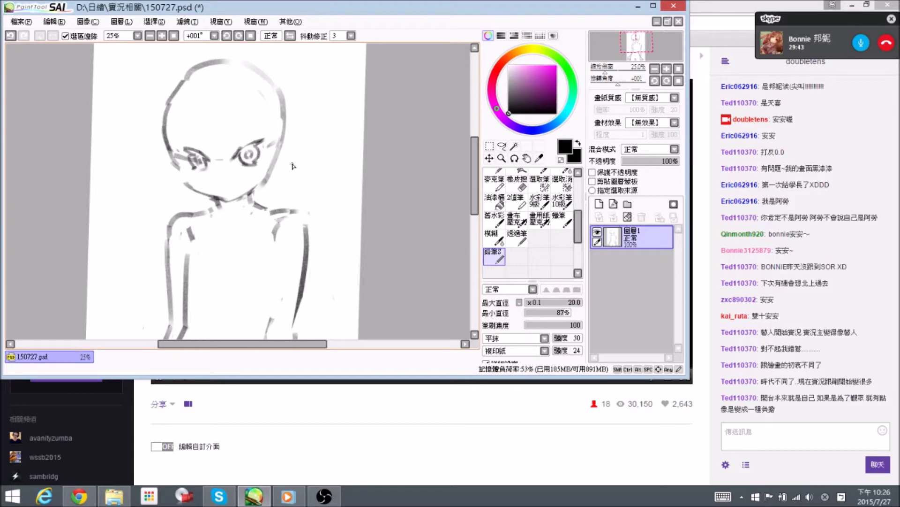
pyautogui.moveTo(306, 105)
pyautogui.mouseDown()
pyautogui.moveTo(322, 137)
pyautogui.moveTo(306, 133)
pyautogui.mouseUp()
pyautogui.moveTo(254, 185); pyautogui.dragTo(265, 178)
pyautogui.moveTo(294, 128); pyautogui.dragTo(301, 135)
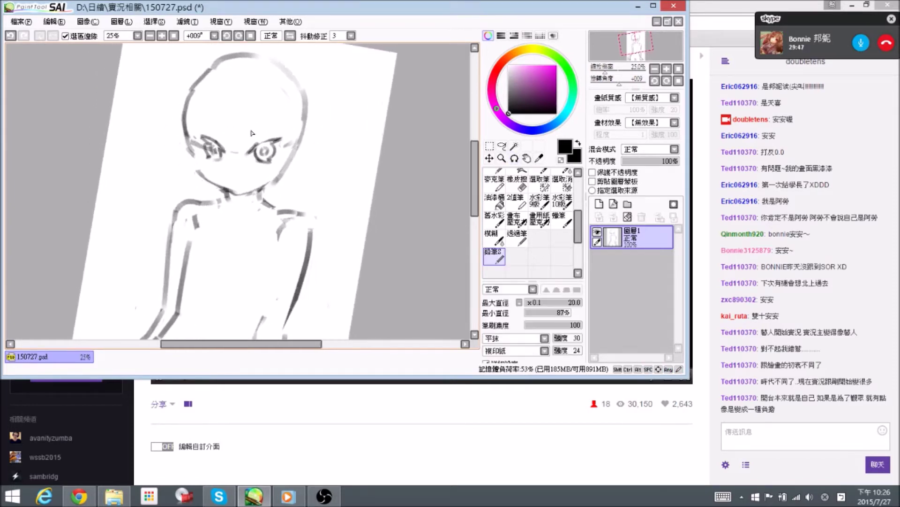
pyautogui.press('space')
pyautogui.press('e')
pyautogui.moveTo(193, 155); pyautogui.dragTo(187, 135)
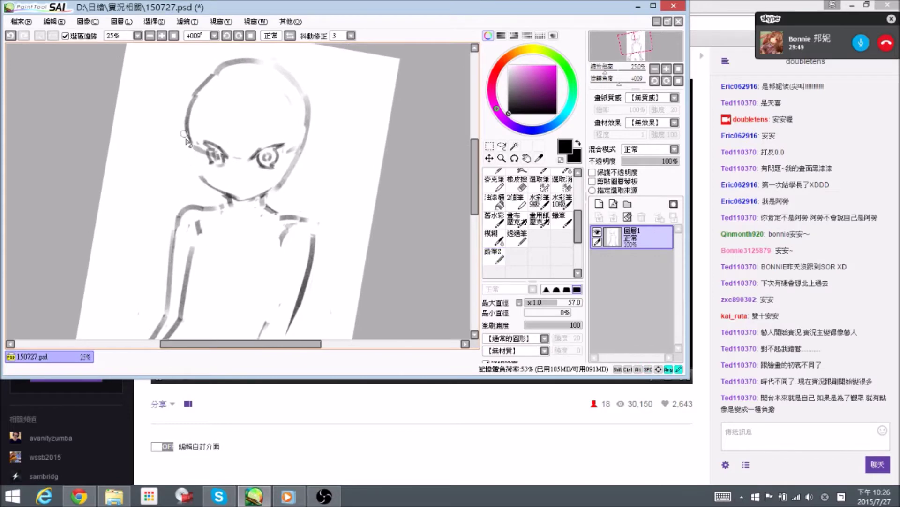
pyautogui.press('e')
pyautogui.press('n')
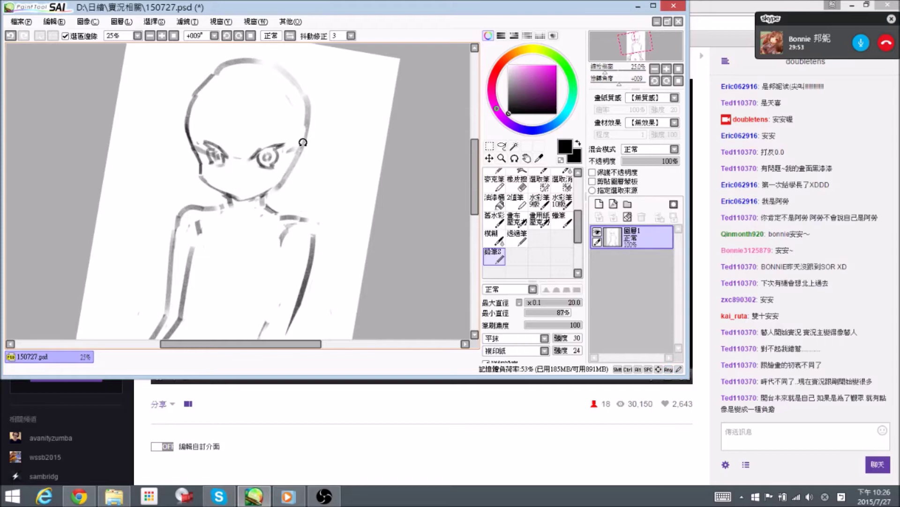
# Sketch a small triangular nose between and below the eyes and set the pencil brush's maximum diameter to 16.0.
pyautogui.press('Home')
pyautogui.moveTo(297, 151); pyautogui.dragTo(238, 142)
pyautogui.moveTo(248, 184); pyautogui.dragTo(246, 177)
pyautogui.moveTo(245, 170)
pyautogui.mouseDown()
pyautogui.moveTo(251, 184)
pyautogui.moveTo(338, 181)
pyautogui.moveTo(322, 173)
pyautogui.moveTo(237, 185)
pyautogui.moveTo(273, 181)
pyautogui.moveTo(241, 182)
pyautogui.moveTo(247, 175)
pyautogui.moveTo(273, 175)
pyautogui.mouseUp()
pyautogui.press('Delete')
pyautogui.press('n')
pyautogui.press('e')
pyautogui.press('n')
pyautogui.press('[')
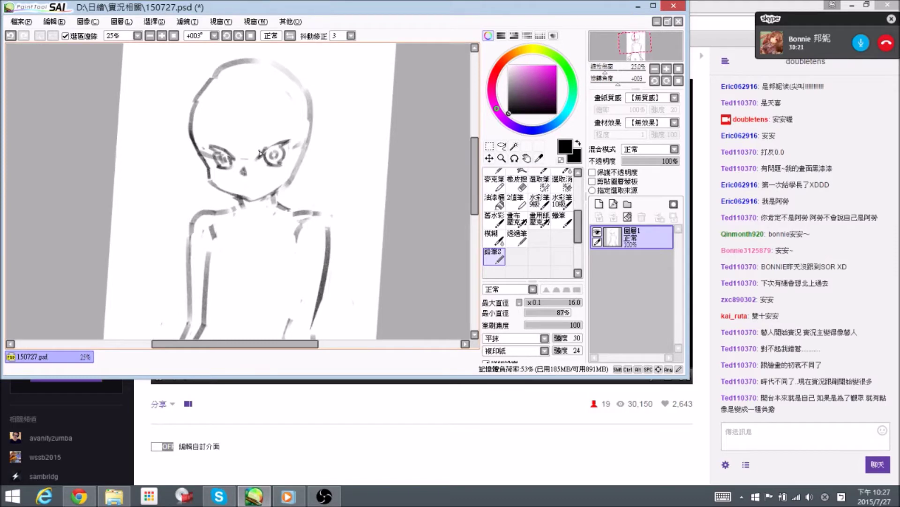
# Erase the guide line remnants between the eyes and sketch the mouth below the nose with two slanted strokes.
pyautogui.press('space')
pyautogui.moveTo(310, 155); pyautogui.dragTo(331, 158)
pyautogui.press('e')
pyautogui.moveTo(253, 148); pyautogui.dragTo(252, 153)
pyautogui.press('n')
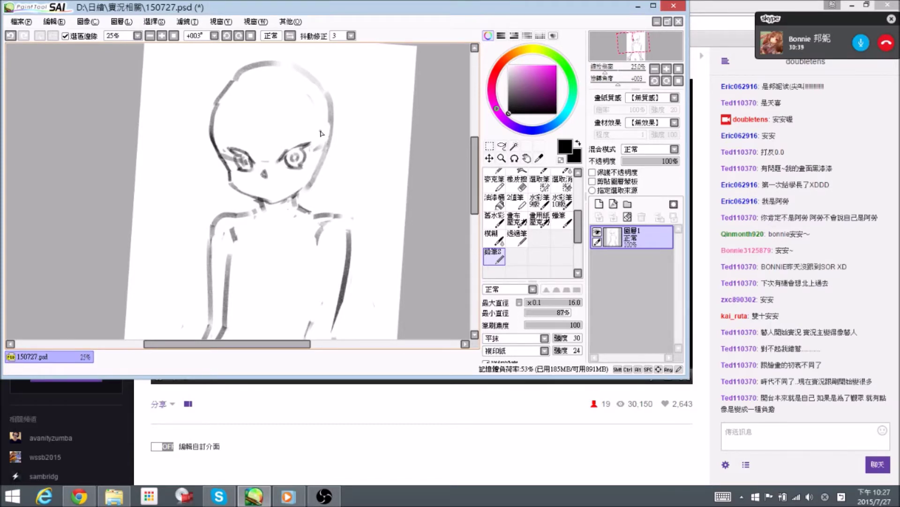
pyautogui.moveTo(370, 156)
pyautogui.mouseDown()
pyautogui.moveTo(343, 175)
pyautogui.moveTo(263, 196)
pyautogui.moveTo(258, 186)
pyautogui.moveTo(284, 182)
pyautogui.moveTo(267, 191)
pyautogui.mouseUp()
pyautogui.press('e')
pyautogui.press('e')
pyautogui.press('e')
pyautogui.hotkey('alt', 'space')
pyautogui.moveTo(318, 169); pyautogui.dragTo(315, 166)
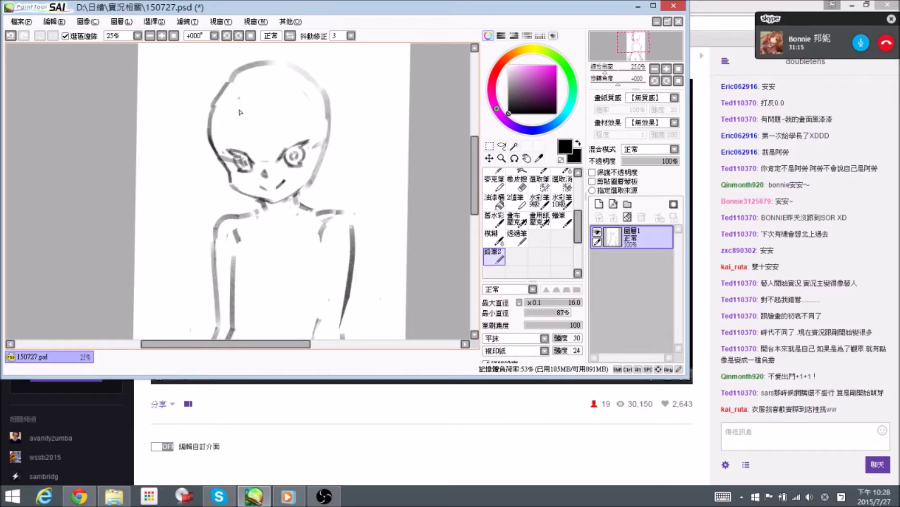
# Reduce the nose to a small thin stroke with the eraser and pencil.
pyautogui.moveTo(286, 129)
pyautogui.mouseDown()
pyautogui.moveTo(290, 141)
pyautogui.moveTo(317, 143)
pyautogui.mouseUp()
pyautogui.press('e')
pyautogui.moveTo(263, 170); pyautogui.dragTo(266, 192)
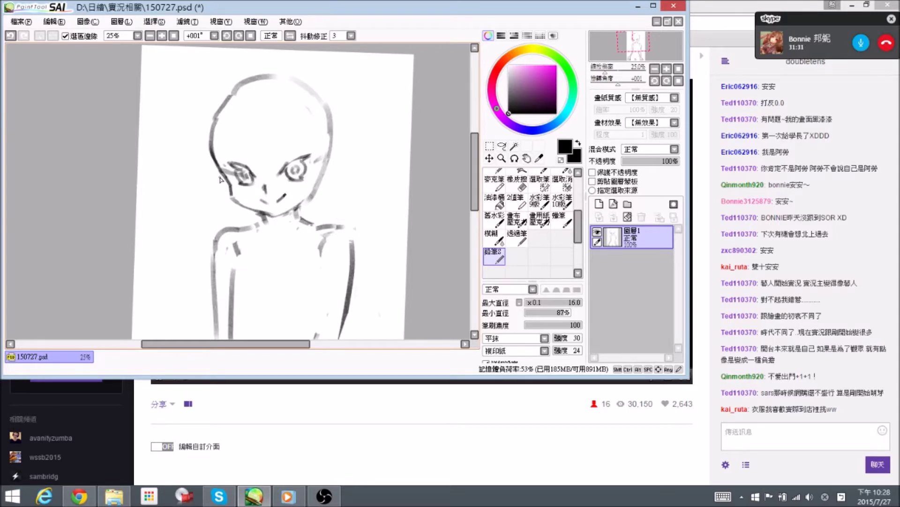
# Erase stray lines around the left-hand eye and redraw it with a rounder iris and cleaner outline.
pyautogui.press('space')
pyautogui.moveTo(300, 174); pyautogui.dragTo(302, 180)
pyautogui.press('e')
pyautogui.moveTo(224, 175); pyautogui.dragTo(242, 182)
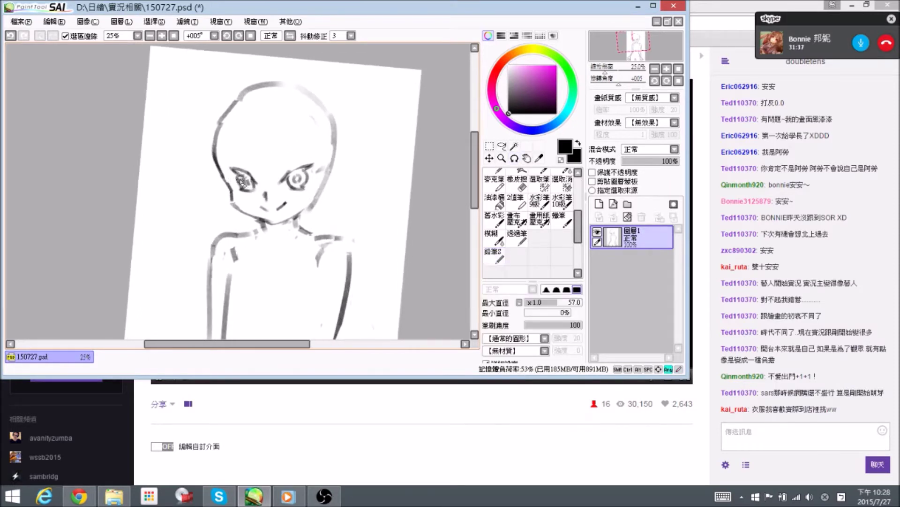
pyautogui.press('e')
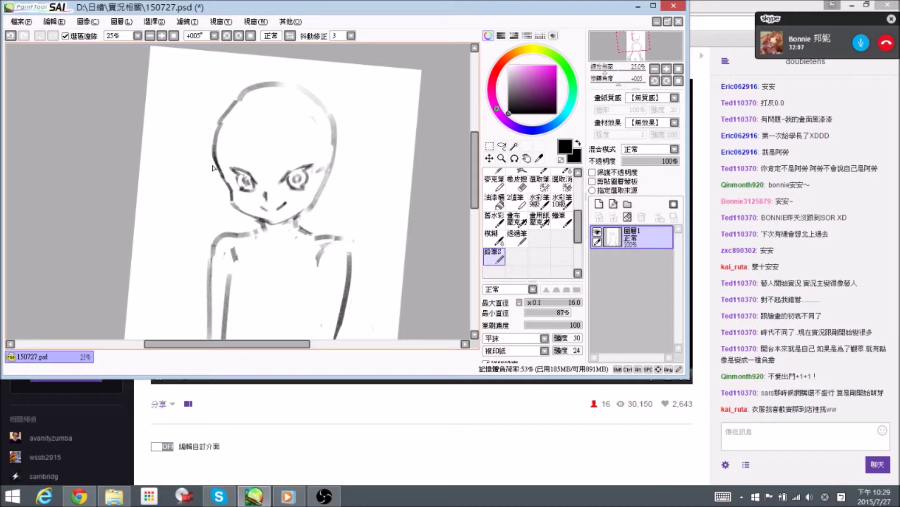
# Draw a slanted, leaf-shaped eyebrow above the left-hand eye.
pyautogui.moveTo(247, 166); pyautogui.dragTo(245, 171)
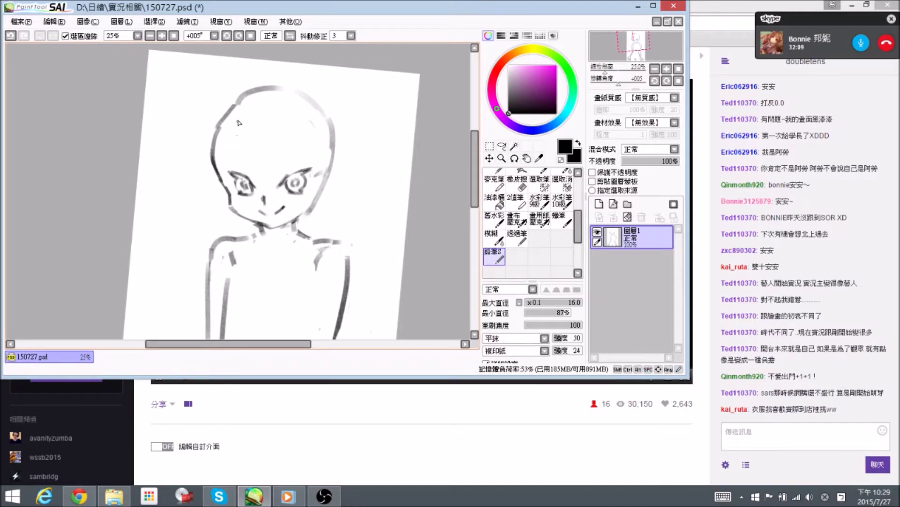
pyautogui.scroll(1, 248, 150)
pyautogui.moveTo(238, 163)
pyautogui.mouseDown()
pyautogui.moveTo(257, 182)
pyautogui.moveTo(298, 167)
pyautogui.moveTo(262, 186)
pyautogui.moveTo(253, 168)
pyautogui.moveTo(264, 176)
pyautogui.moveTo(309, 165)
pyautogui.mouseUp()
pyautogui.press('e')
pyautogui.press('n')
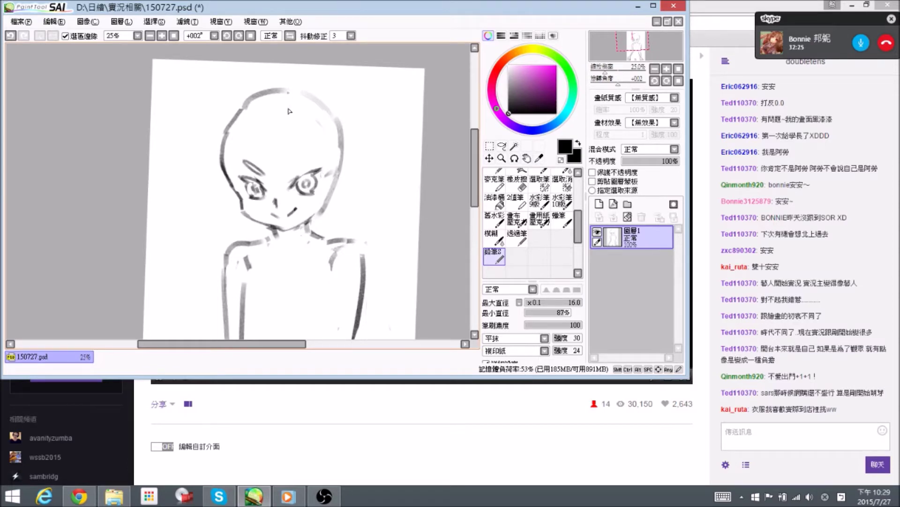
# Erase the slanted eyebrows and redraw them as shorter, flatter strokes above both eyes.
pyautogui.moveTo(308, 154)
pyautogui.mouseDown()
pyautogui.moveTo(312, 173)
pyautogui.moveTo(312, 161)
pyautogui.moveTo(282, 181)
pyautogui.moveTo(310, 161)
pyautogui.moveTo(293, 173)
pyautogui.moveTo(303, 172)
pyautogui.mouseUp()
pyautogui.press('e')
pyautogui.press('n')
pyautogui.press('e')
pyautogui.moveTo(249, 166)
pyautogui.mouseDown()
pyautogui.moveTo(266, 180)
pyautogui.moveTo(258, 171)
pyautogui.mouseUp()
pyautogui.press('n')
pyautogui.moveTo(250, 174)
pyautogui.mouseDown()
pyautogui.moveTo(263, 179)
pyautogui.moveTo(250, 171)
pyautogui.moveTo(294, 164)
pyautogui.moveTo(249, 184)
pyautogui.moveTo(258, 183)
pyautogui.mouseUp()
pyautogui.press('e')
pyautogui.press('n')
# Erase the stray lines beside the right-hand eye.
pyautogui.hotkey('alt', 'space')
pyautogui.press('e')
pyautogui.press('n')
pyautogui.press('e')
pyautogui.moveTo(323, 175)
pyautogui.mouseDown()
pyautogui.moveTo(311, 180)
pyautogui.moveTo(335, 193)
pyautogui.mouseUp()
pyautogui.press('n')
# Sketch a side-swept fringe as a long curve from the left-hand temple across the forehead.
pyautogui.press('space')
pyautogui.press('space')
pyautogui.moveTo(266, 158)
pyautogui.mouseDown()
pyautogui.moveTo(247, 148)
pyautogui.moveTo(257, 148)
pyautogui.moveTo(249, 158)
pyautogui.moveTo(247, 146)
pyautogui.moveTo(256, 166)
pyautogui.moveTo(310, 176)
pyautogui.moveTo(331, 220)
pyautogui.mouseUp()
pyautogui.press('space')
pyautogui.press('space')
pyautogui.scroll(1, 254, 160)
pyautogui.press('space')
pyautogui.press('space')
pyautogui.moveTo(309, 188); pyautogui.dragTo(317, 190)
# Draw the outer hair line down the right-hand side of the face and trim it with the eraser.
pyautogui.press('space')
pyautogui.moveTo(258, 175)
pyautogui.mouseDown()
pyautogui.moveTo(252, 201)
pyautogui.moveTo(238, 182)
pyautogui.moveTo(248, 226)
pyautogui.mouseUp()
pyautogui.press('space')
pyautogui.moveTo(344, 217)
pyautogui.mouseDown()
pyautogui.moveTo(332, 218)
pyautogui.moveTo(343, 208)
pyautogui.mouseUp()
pyautogui.press('space')
pyautogui.moveTo(345, 174); pyautogui.dragTo(327, 234)
pyautogui.press('e')
pyautogui.moveTo(345, 174)
pyautogui.mouseDown()
pyautogui.moveTo(329, 232)
pyautogui.moveTo(341, 206)
pyautogui.moveTo(320, 242)
pyautogui.mouseUp()
pyautogui.press('n')
# Erase the rough outline along the left-hand side of the face and redraw the cheek and side hair line.
pyautogui.press('space')
pyautogui.moveTo(266, 231); pyautogui.dragTo(271, 236)
pyautogui.press('e')
pyautogui.moveTo(237, 181); pyautogui.dragTo(243, 222)
pyautogui.press('n')
pyautogui.press('e')
pyautogui.moveTo(245, 155)
pyautogui.mouseDown()
pyautogui.moveTo(228, 203)
pyautogui.moveTo(228, 176)
pyautogui.moveTo(233, 207)
pyautogui.mouseUp()
pyautogui.press('n')
pyautogui.press('e')
pyautogui.moveTo(228, 174); pyautogui.dragTo(238, 220)
pyautogui.press('n')
pyautogui.moveTo(233, 173); pyautogui.dragTo(244, 215)
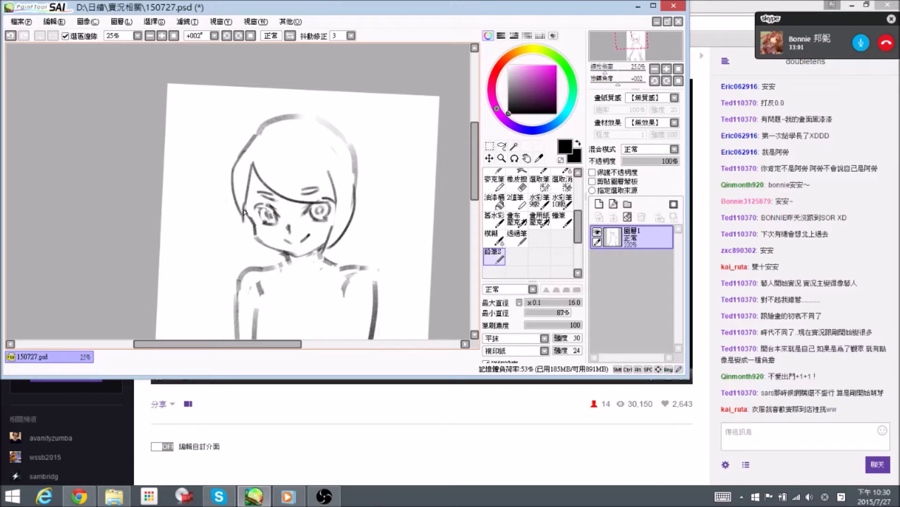
# Clean up the side hair by the left-hand cheek and draw a strand reaching below the jaw.
pyautogui.press('e')
pyautogui.moveTo(237, 177); pyautogui.dragTo(238, 211)
pyautogui.moveTo(233, 183)
pyautogui.mouseDown()
pyautogui.moveTo(237, 217)
pyautogui.moveTo(258, 230)
pyautogui.moveTo(241, 244)
pyautogui.mouseUp()
pyautogui.press('n')
pyautogui.press('space')
pyautogui.press('space')
pyautogui.moveTo(346, 195); pyautogui.dragTo(348, 208)
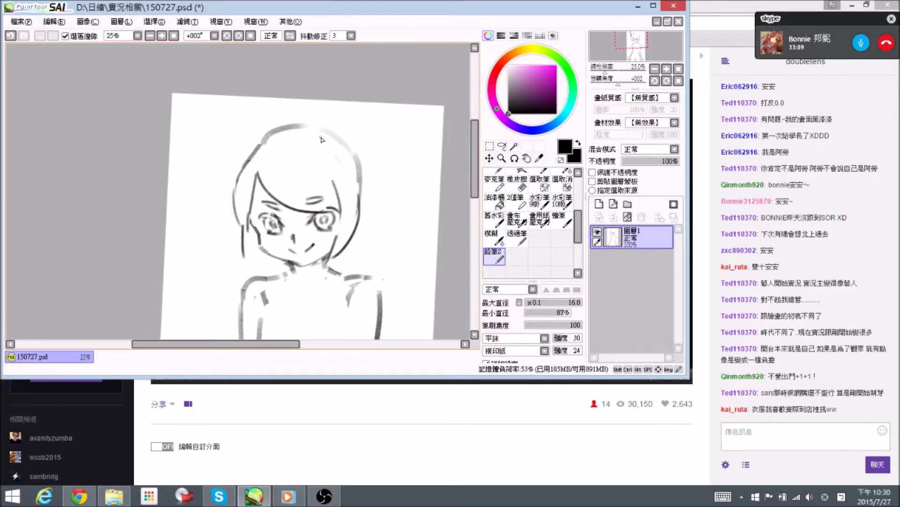
# Erase the faint head outline at the crown and draw two upright lines for the right-hand rabbit ear.
pyautogui.press('e')
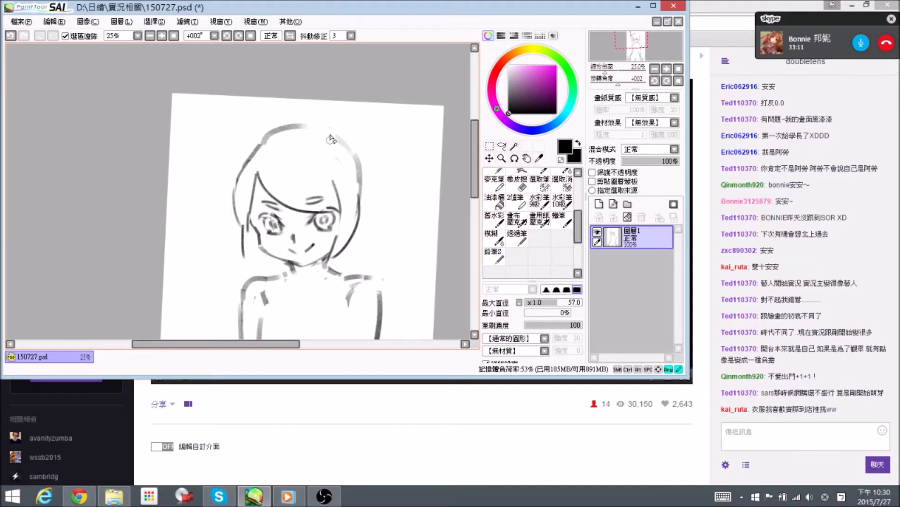
pyautogui.press('e')
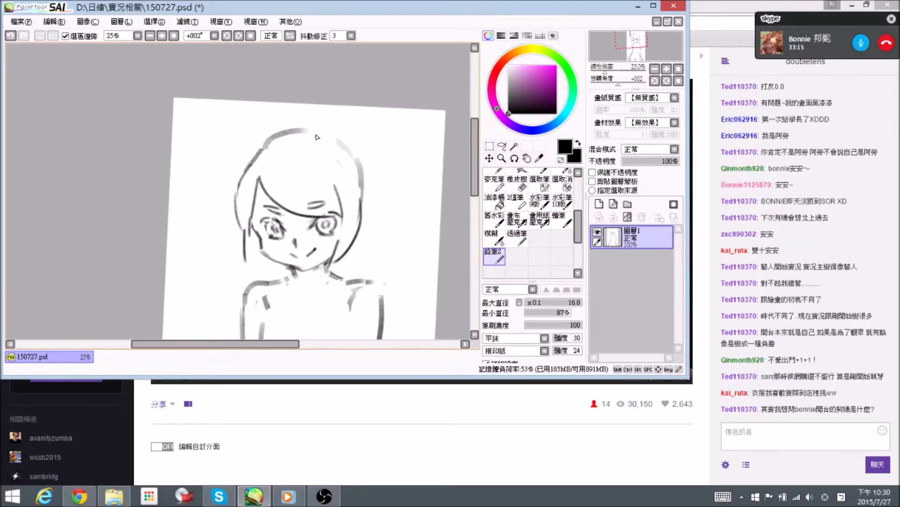
pyautogui.moveTo(312, 143)
pyautogui.mouseDown()
pyautogui.moveTo(324, 108)
pyautogui.moveTo(347, 106)
pyautogui.mouseUp()
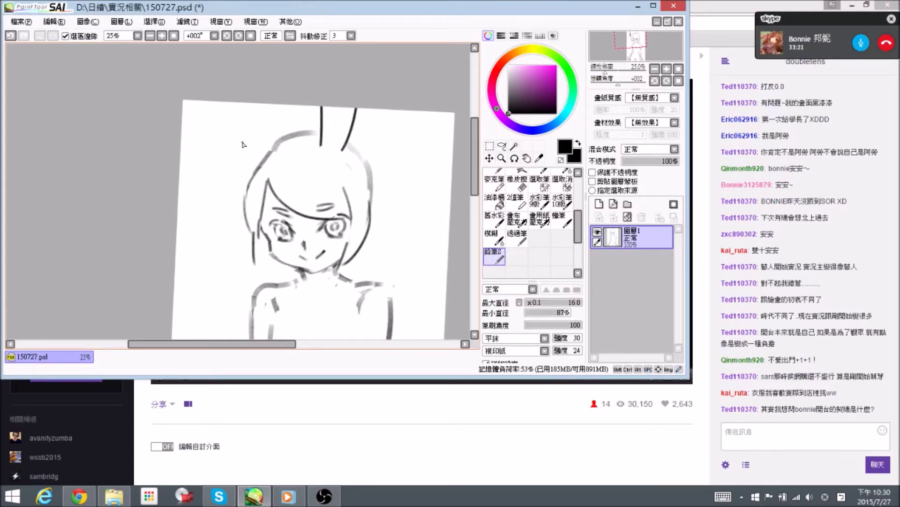
# Erase the upper left-hand head outline and redraw it as a smoother, rounder curve.
pyautogui.moveTo(265, 170); pyautogui.dragTo(278, 156)
pyautogui.press('e')
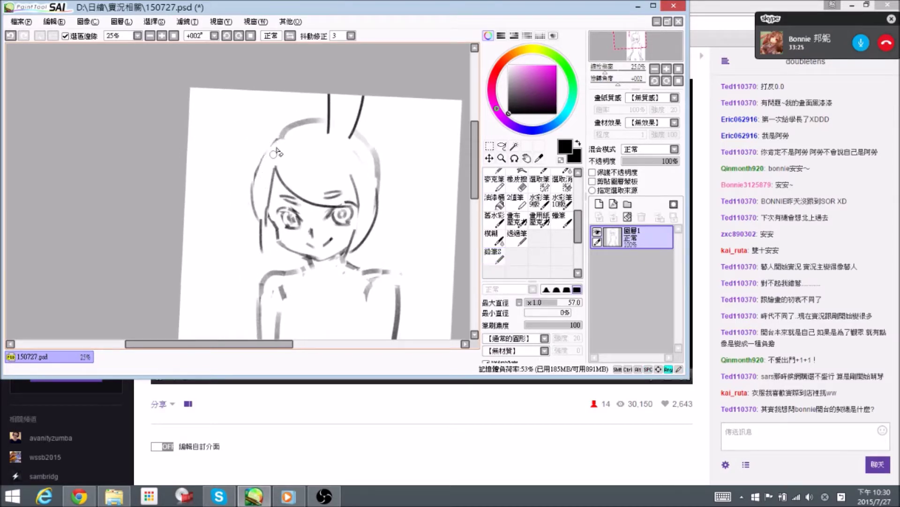
pyautogui.press('n')
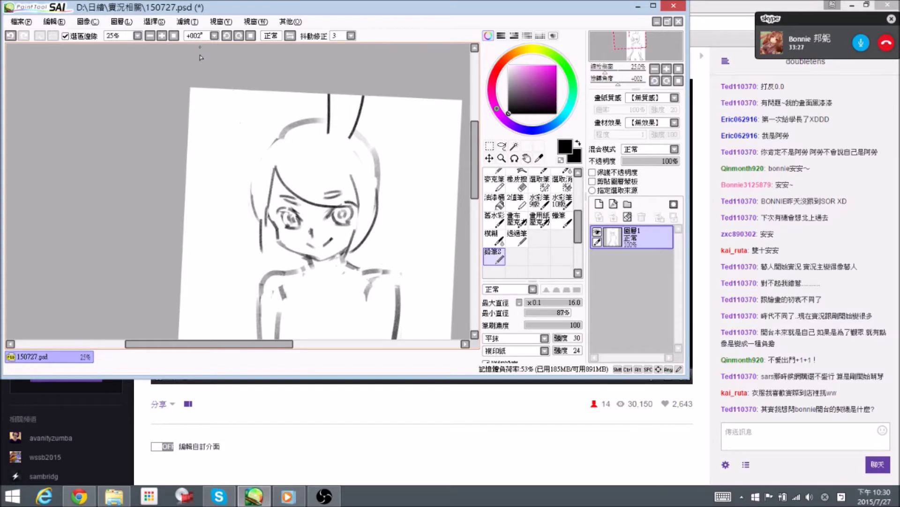
pyautogui.moveTo(278, 163); pyautogui.dragTo(274, 160)
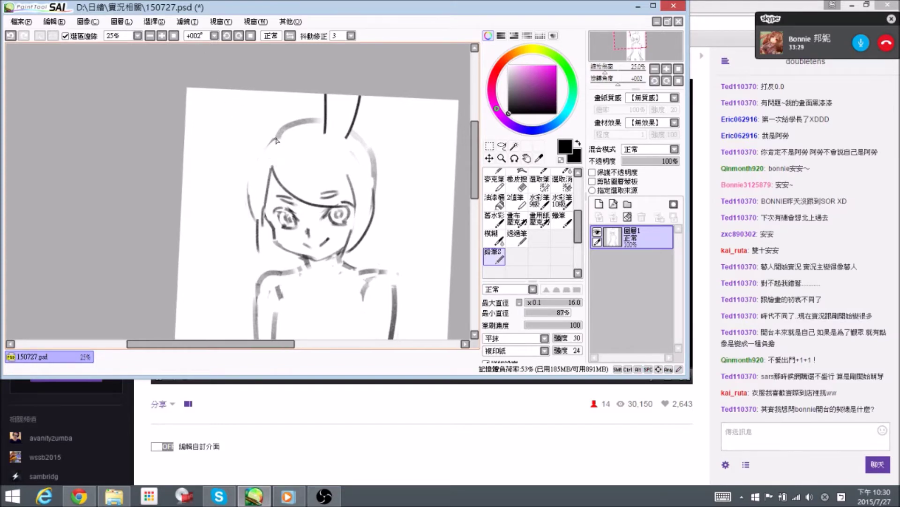
pyautogui.press('e')
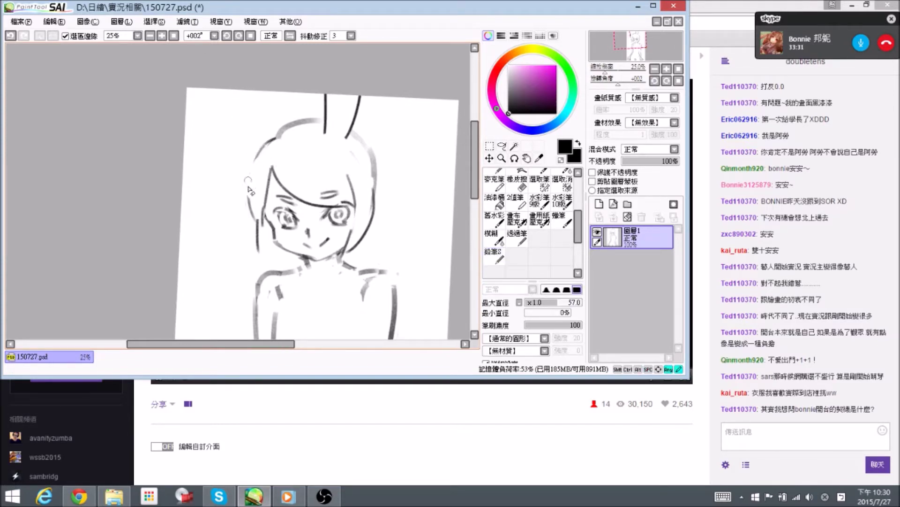
pyautogui.press('n')
# Draw a drooping rabbit ear on the left-hand side of the head and a small looped hair tuft at the crown.
pyautogui.moveTo(279, 117)
pyautogui.mouseDown()
pyautogui.moveTo(280, 131)
pyautogui.moveTo(309, 134)
pyautogui.moveTo(273, 156)
pyautogui.moveTo(285, 162)
pyautogui.moveTo(292, 154)
pyautogui.moveTo(240, 117)
pyautogui.mouseUp()
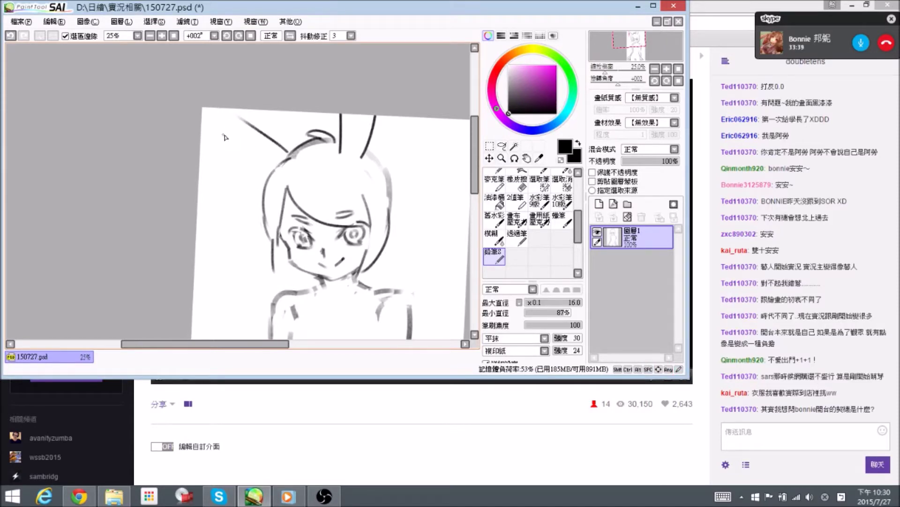
pyautogui.moveTo(209, 132); pyautogui.dragTo(267, 163)
pyautogui.moveTo(238, 119)
pyautogui.mouseDown()
pyautogui.moveTo(208, 134)
pyautogui.moveTo(225, 153)
pyautogui.moveTo(203, 138)
pyautogui.moveTo(204, 149)
pyautogui.moveTo(216, 139)
pyautogui.moveTo(199, 128)
pyautogui.moveTo(210, 110)
pyautogui.moveTo(238, 108)
pyautogui.mouseUp()
pyautogui.press('e')
pyautogui.press('n')
pyautogui.moveTo(223, 109)
pyautogui.mouseDown()
pyautogui.moveTo(252, 159)
pyautogui.moveTo(274, 168)
pyautogui.mouseUp()
pyautogui.press('e')
pyautogui.press('n')
# Draw a long pointed hair lock from the right-hand side of the face down over the chest.
pyautogui.press('space')
pyautogui.moveTo(425, 230); pyautogui.dragTo(420, 214)
pyautogui.moveTo(360, 214); pyautogui.dragTo(359, 199)
pyautogui.moveTo(336, 167); pyautogui.dragTo(336, 162)
pyautogui.moveTo(362, 221)
pyautogui.mouseDown()
pyautogui.moveTo(353, 237)
pyautogui.moveTo(361, 240)
pyautogui.mouseUp()
pyautogui.press('space')
pyautogui.moveTo(392, 182); pyautogui.dragTo(339, 296)
pyautogui.moveTo(364, 225); pyautogui.dragTo(342, 305)
pyautogui.moveTo(277, 226); pyautogui.dragTo(311, 314)
pyautogui.moveTo(305, 233); pyautogui.dragTo(310, 319)
pyautogui.press('space')
pyautogui.moveTo(320, 291); pyautogui.dragTo(328, 215)
pyautogui.hotkey('ctrl', 'z')
pyautogui.hotkey('ctrl', 'z')
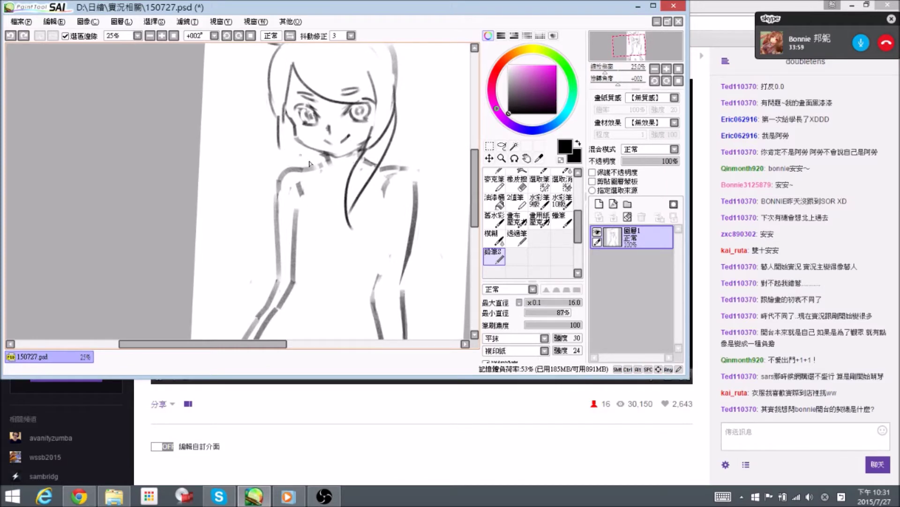
# Draw two long converging strands from the left-hand cheek down over the chest.
pyautogui.moveTo(315, 164); pyautogui.dragTo(318, 219)
pyautogui.moveTo(284, 147); pyautogui.dragTo(320, 240)
pyautogui.moveTo(344, 206); pyautogui.dragTo(345, 215)
# Erase the body lines crossing the right-hand hair lock and tidy its edges.
pyautogui.press('e')
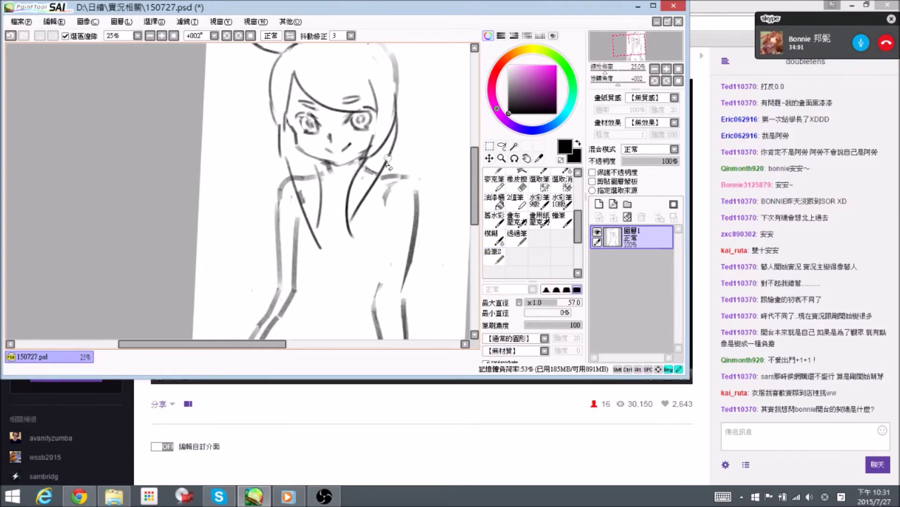
pyautogui.press('n')
pyautogui.press('e')
pyautogui.moveTo(404, 108)
pyautogui.mouseDown()
pyautogui.moveTo(388, 176)
pyautogui.moveTo(347, 227)
pyautogui.mouseUp()
pyautogui.press('n')
pyautogui.press('e')
pyautogui.moveTo(386, 179); pyautogui.dragTo(352, 244)
# Erase the shoulder lines inside the left-hand hair lock and clean up its pointed tip.
pyautogui.press('n')
pyautogui.press('e')
pyautogui.moveTo(319, 187)
pyautogui.mouseDown()
pyautogui.moveTo(322, 222)
pyautogui.moveTo(315, 165)
pyautogui.moveTo(320, 231)
pyautogui.mouseUp()
pyautogui.press('n')
pyautogui.press('e')
pyautogui.moveTo(292, 173); pyautogui.dragTo(320, 247)
pyautogui.moveTo(312, 215)
pyautogui.mouseDown()
pyautogui.moveTo(290, 162)
pyautogui.moveTo(320, 248)
pyautogui.mouseUp()
pyautogui.press('n')
# Draw a fuller outer hair curve over the right-hand side of the head and clean it with the eraser.
pyautogui.press('space')
pyautogui.moveTo(305, 154)
pyautogui.mouseDown()
pyautogui.moveTo(317, 206)
pyautogui.moveTo(287, 183)
pyautogui.moveTo(291, 224)
pyautogui.mouseUp()
pyautogui.press('e')
pyautogui.press('n')
pyautogui.press('space')
pyautogui.moveTo(398, 157); pyautogui.dragTo(385, 177)
pyautogui.moveTo(354, 148); pyautogui.dragTo(357, 156)
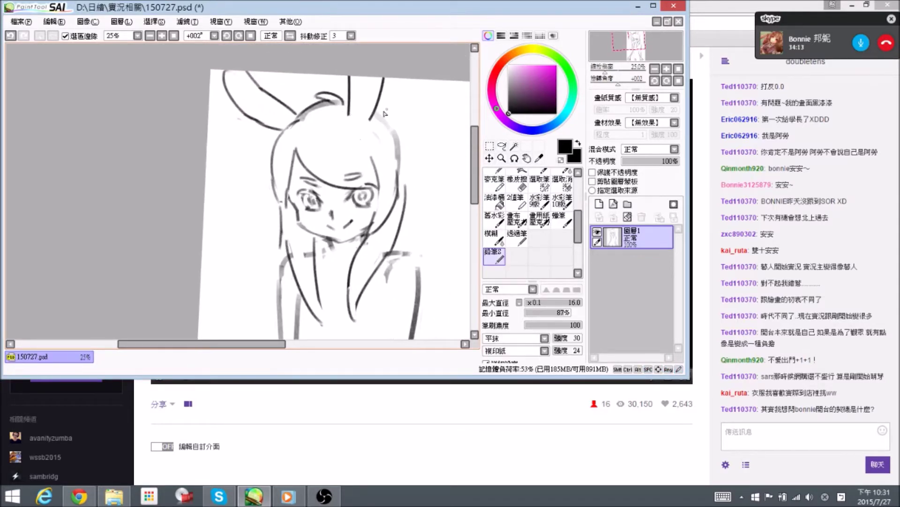
pyautogui.moveTo(376, 112)
pyautogui.mouseDown()
pyautogui.moveTo(396, 127)
pyautogui.moveTo(409, 174)
pyautogui.mouseUp()
pyautogui.press('e')
pyautogui.moveTo(389, 126); pyautogui.dragTo(411, 177)
pyautogui.press('n')
# Extend the outer right-hand hair line down to the shoulder and erase the overlapping strokes.
pyautogui.press('space')
pyautogui.moveTo(411, 190)
pyautogui.mouseDown()
pyautogui.moveTo(410, 177)
pyautogui.moveTo(404, 221)
pyautogui.mouseUp()
pyautogui.press('space')
pyautogui.moveTo(408, 225); pyautogui.dragTo(410, 204)
pyautogui.press('e')
pyautogui.moveTo(406, 202)
pyautogui.mouseDown()
pyautogui.moveTo(413, 123)
pyautogui.moveTo(405, 101)
pyautogui.moveTo(420, 219)
pyautogui.mouseUp()
pyautogui.press('n')
pyautogui.press('space')
# Erase the rough hair outline beside the left-hand cheek.
pyautogui.moveTo(300, 226)
pyautogui.mouseDown()
pyautogui.moveTo(349, 193)
pyautogui.moveTo(327, 151)
pyautogui.mouseUp()
pyautogui.press('e')
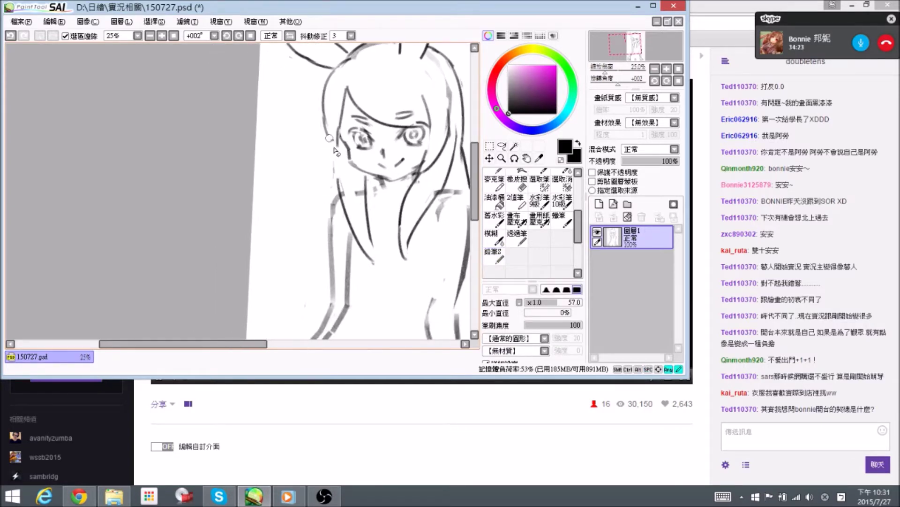
pyautogui.press('n')
pyautogui.press('e')
pyautogui.moveTo(329, 135)
pyautogui.mouseDown()
pyautogui.moveTo(343, 157)
pyautogui.moveTo(336, 156)
pyautogui.mouseUp()
pyautogui.press('n')
# Redraw the hair strands beside the left-hand cheek so they run down to the shoulder.
pyautogui.press('space')
pyautogui.press('space')
pyautogui.moveTo(339, 198); pyautogui.dragTo(342, 213)
pyautogui.press('e')
pyautogui.moveTo(342, 168)
pyautogui.mouseDown()
pyautogui.moveTo(361, 184)
pyautogui.moveTo(343, 170)
pyautogui.moveTo(351, 201)
pyautogui.mouseUp()
pyautogui.press('n')
pyautogui.moveTo(340, 145); pyautogui.dragTo(349, 205)
pyautogui.press('space')
pyautogui.moveTo(354, 206); pyautogui.dragTo(341, 194)
pyautogui.moveTo(327, 149); pyautogui.dragTo(327, 167)
pyautogui.press('space')
pyautogui.moveTo(379, 157)
pyautogui.mouseDown()
pyautogui.moveTo(324, 193)
pyautogui.moveTo(334, 205)
pyautogui.mouseUp()
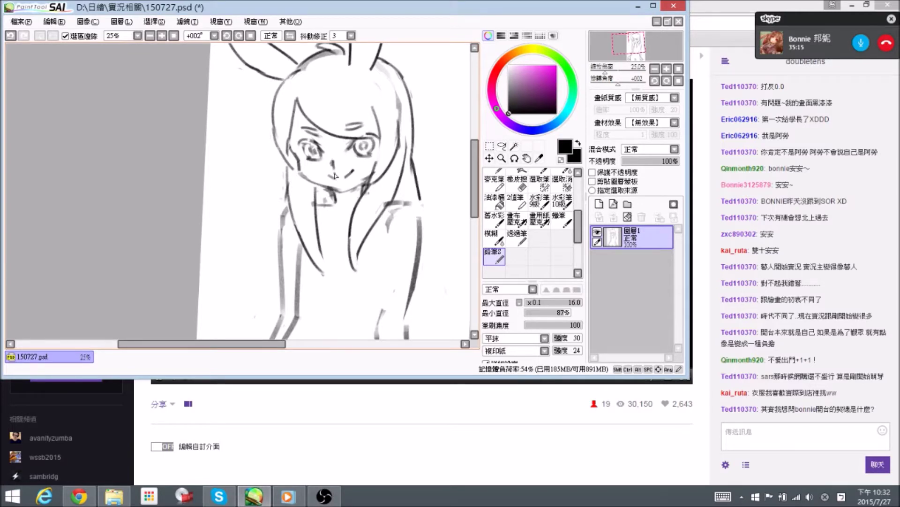
# Add long hair strands down the right-hand side of the figure past the shoulder.
pyautogui.press('space')
pyautogui.moveTo(360, 247); pyautogui.dragTo(360, 231)
pyautogui.press('space')
pyautogui.moveTo(398, 150); pyautogui.dragTo(408, 199)
pyautogui.moveTo(413, 204)
pyautogui.mouseDown()
pyautogui.moveTo(408, 158)
pyautogui.moveTo(412, 173)
pyautogui.mouseUp()
pyautogui.moveTo(404, 141)
pyautogui.mouseDown()
pyautogui.moveTo(417, 160)
pyautogui.moveTo(407, 251)
pyautogui.mouseUp()
# Draw an outer hair strand sweeping outward from the left-hand side of the neck over the shoulder.
pyautogui.press('space')
pyautogui.moveTo(276, 204); pyautogui.dragTo(313, 209)
pyautogui.press('space')
pyautogui.moveTo(295, 151)
pyautogui.mouseDown()
pyautogui.moveTo(243, 231)
pyautogui.moveTo(277, 230)
pyautogui.mouseUp()
pyautogui.press('space')
# Add extra curved strands to the hair tuft at the crown beside the rabbit ear.
pyautogui.moveTo(385, 70); pyautogui.dragTo(362, 192)
pyautogui.press('space')
pyautogui.moveTo(349, 102)
pyautogui.mouseDown()
pyautogui.moveTo(357, 108)
pyautogui.moveTo(347, 90)
pyautogui.moveTo(370, 109)
pyautogui.moveTo(364, 136)
pyautogui.mouseUp()
pyautogui.press('space')
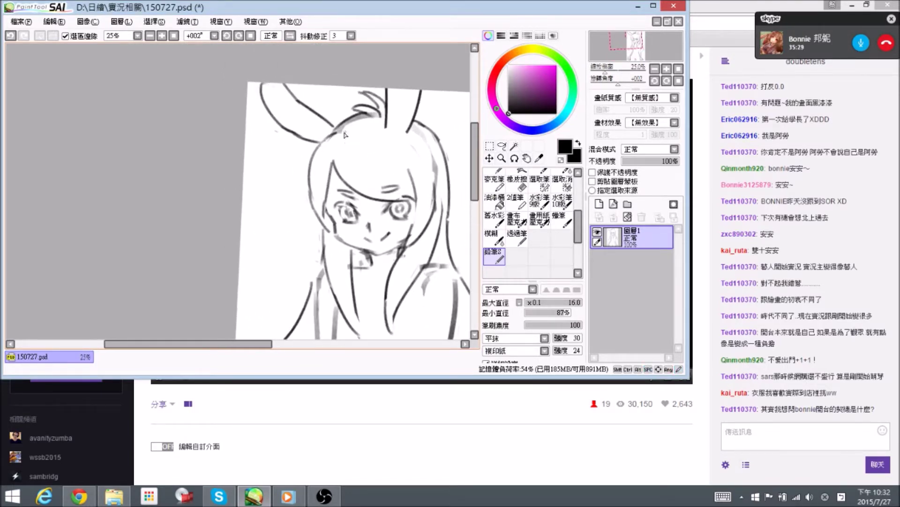
# Draw short curved side locks of hair beside both cheeks, running from the head down past the jaw.
pyautogui.moveTo(310, 185); pyautogui.dragTo(321, 243)
pyautogui.press('space')
pyautogui.moveTo(442, 219); pyautogui.dragTo(403, 230)
pyautogui.moveTo(417, 188)
pyautogui.mouseDown()
pyautogui.moveTo(406, 232)
pyautogui.moveTo(417, 268)
pyautogui.mouseUp()
pyautogui.press('e')
pyautogui.press('n')
pyautogui.press('space')
pyautogui.moveTo(342, 255); pyautogui.dragTo(346, 249)
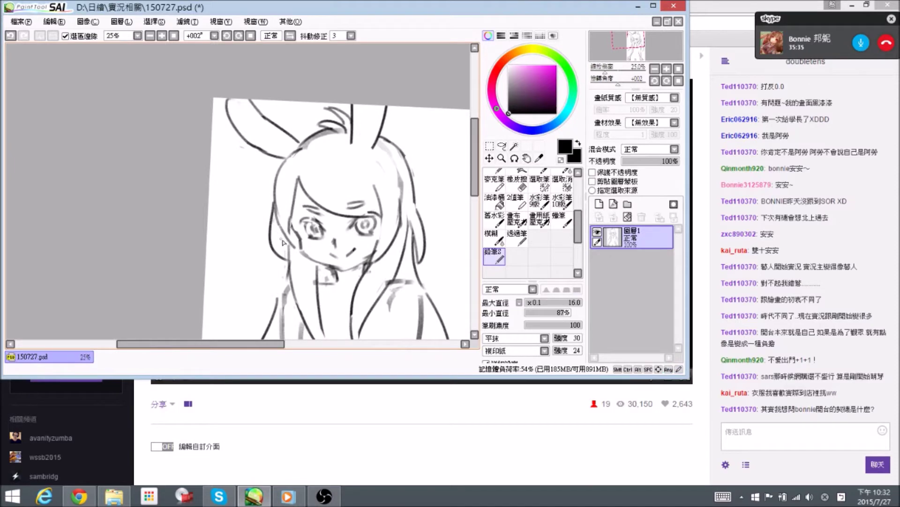
# Try redrawing the left-hand outer hair strand so it flares from the neck out to the paper's edge.
pyautogui.moveTo(263, 336)
pyautogui.mouseDown()
pyautogui.moveTo(259, 248)
pyautogui.moveTo(273, 241)
pyautogui.mouseUp()
pyautogui.press('e')
pyautogui.moveTo(285, 206); pyautogui.dragTo(280, 229)
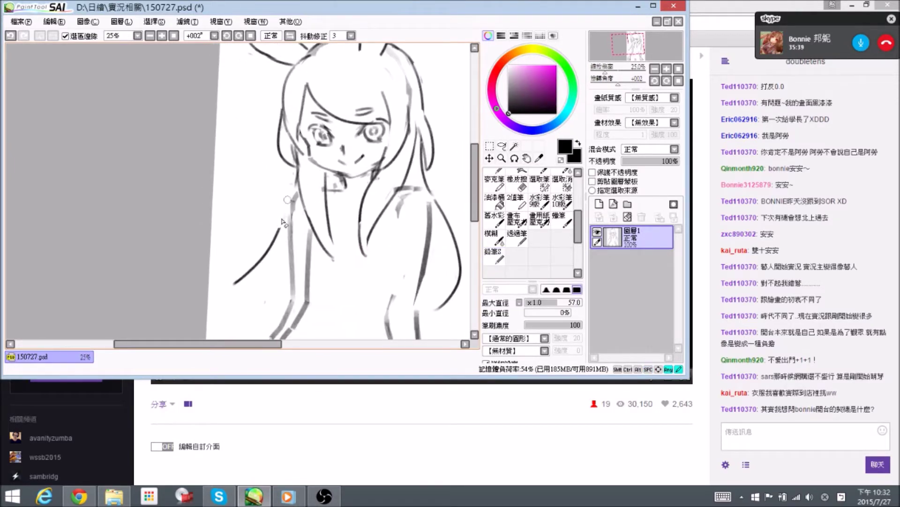
pyautogui.press('n')
pyautogui.moveTo(297, 190)
pyautogui.mouseDown()
pyautogui.moveTo(275, 242)
pyautogui.moveTo(237, 281)
pyautogui.mouseUp()
pyautogui.press('e')
pyautogui.moveTo(270, 246); pyautogui.dragTo(244, 270)
pyautogui.press('n')
pyautogui.moveTo(275, 233); pyautogui.dragTo(214, 276)
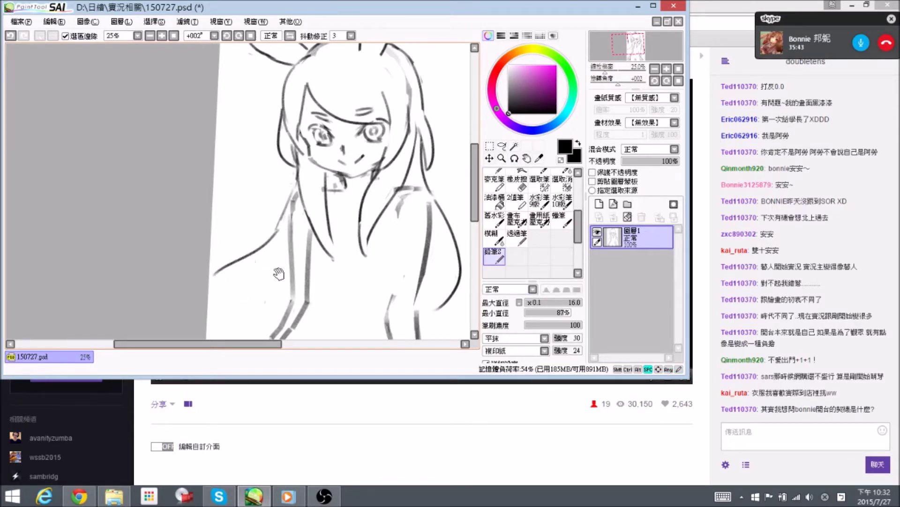
# Erase the flared left-hand strand and redraw it shorter and steeper from the neck over the shoulder.
pyautogui.moveTo(280, 273); pyautogui.dragTo(288, 257)
pyautogui.press('e')
pyautogui.moveTo(281, 220); pyautogui.dragTo(244, 246)
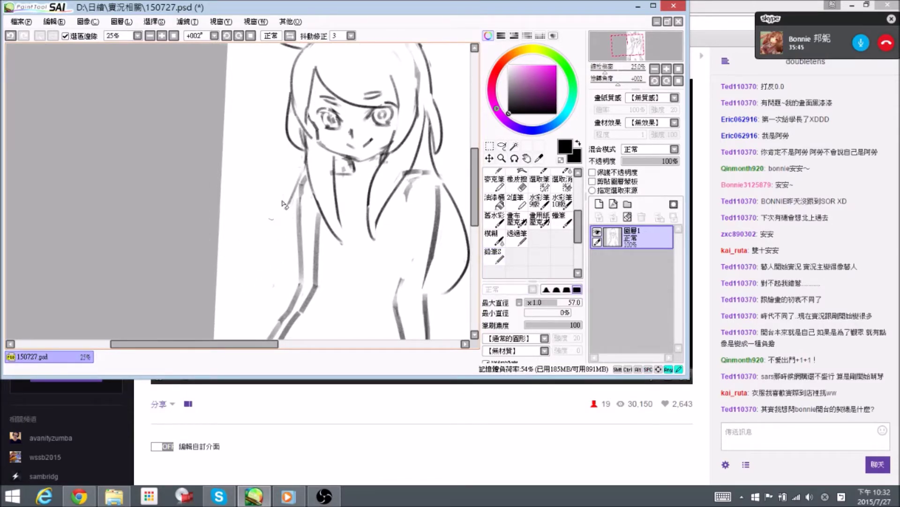
pyautogui.press('n')
pyautogui.moveTo(302, 177); pyautogui.dragTo(266, 237)
# Redraw the lower end of the right-hand outer hair as a tapered, split tip beside the arm.
pyautogui.moveTo(425, 177)
pyautogui.mouseDown()
pyautogui.moveTo(370, 189)
pyautogui.moveTo(375, 208)
pyautogui.mouseUp()
pyautogui.moveTo(378, 258); pyautogui.dragTo(379, 221)
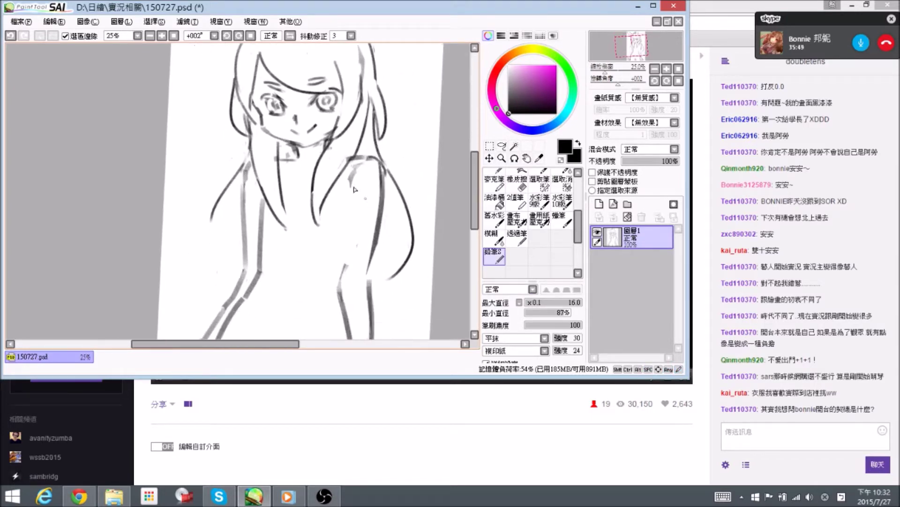
pyautogui.press('e')
pyautogui.moveTo(301, 159); pyautogui.dragTo(293, 160)
pyautogui.press('n')
pyautogui.moveTo(304, 298); pyautogui.dragTo(306, 294)
pyautogui.moveTo(210, 220)
pyautogui.mouseDown()
pyautogui.moveTo(216, 267)
pyautogui.moveTo(230, 224)
pyautogui.mouseUp()
pyautogui.moveTo(235, 173)
pyautogui.mouseDown()
pyautogui.moveTo(192, 229)
pyautogui.moveTo(218, 192)
pyautogui.moveTo(238, 266)
pyautogui.mouseUp()
pyautogui.press('e')
pyautogui.press('n')
pyautogui.moveTo(392, 245)
pyautogui.mouseDown()
pyautogui.moveTo(382, 295)
pyautogui.moveTo(374, 290)
pyautogui.mouseUp()
# Add an outward-curling flick to the right-hand hair just below the shoulder.
pyautogui.press('e')
pyautogui.moveTo(396, 191)
pyautogui.mouseDown()
pyautogui.moveTo(404, 208)
pyautogui.moveTo(419, 197)
pyautogui.mouseUp()
pyautogui.press('n')
# Erase the left-hand outer strand, redraw its short upper part at the shoulder, and save the file.
pyautogui.press('space')
pyautogui.moveTo(283, 226); pyautogui.dragTo(355, 224)
pyautogui.press('e')
pyautogui.moveTo(296, 206)
pyautogui.mouseDown()
pyautogui.moveTo(275, 241)
pyautogui.moveTo(281, 277)
pyautogui.moveTo(300, 235)
pyautogui.moveTo(308, 275)
pyautogui.moveTo(299, 233)
pyautogui.moveTo(246, 250)
pyautogui.moveTo(280, 203)
pyautogui.moveTo(290, 203)
pyautogui.moveTo(293, 218)
pyautogui.mouseUp()
pyautogui.press('n')
pyautogui.press('space')
pyautogui.press('e')
pyautogui.press('n')
pyautogui.press('space')
pyautogui.moveTo(293, 182); pyautogui.dragTo(278, 206)
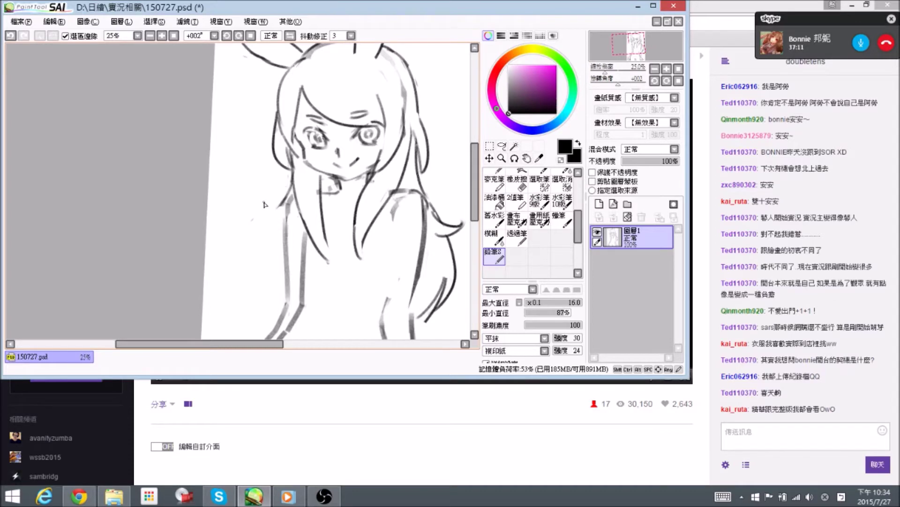
pyautogui.moveTo(264, 204); pyautogui.dragTo(254, 197)
pyautogui.hotkey('ctrl', 's')
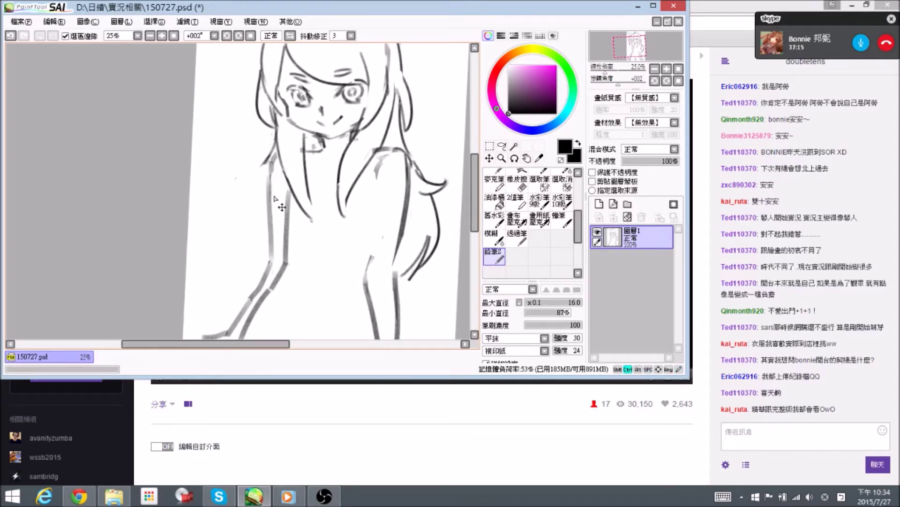
# Draw the long left-hand outer hair with a split tip and an outward flick at the shoulder, then save the file.
pyautogui.moveTo(291, 235); pyautogui.dragTo(281, 217)
pyautogui.moveTo(253, 165)
pyautogui.mouseDown()
pyautogui.moveTo(230, 254)
pyautogui.moveTo(254, 226)
pyautogui.moveTo(253, 263)
pyautogui.mouseUp()
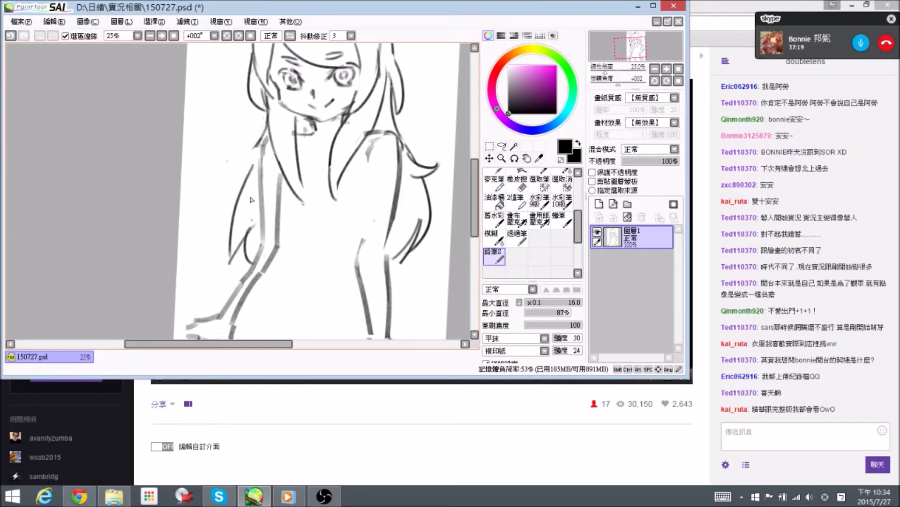
pyautogui.press('e')
pyautogui.moveTo(258, 143)
pyautogui.mouseDown()
pyautogui.moveTo(224, 175)
pyautogui.moveTo(244, 181)
pyautogui.moveTo(196, 233)
pyautogui.moveTo(216, 228)
pyautogui.moveTo(186, 242)
pyautogui.moveTo(203, 235)
pyautogui.mouseUp()
pyautogui.press('n')
pyautogui.press('e')
pyautogui.press('n')
pyautogui.press('e')
pyautogui.press('n')
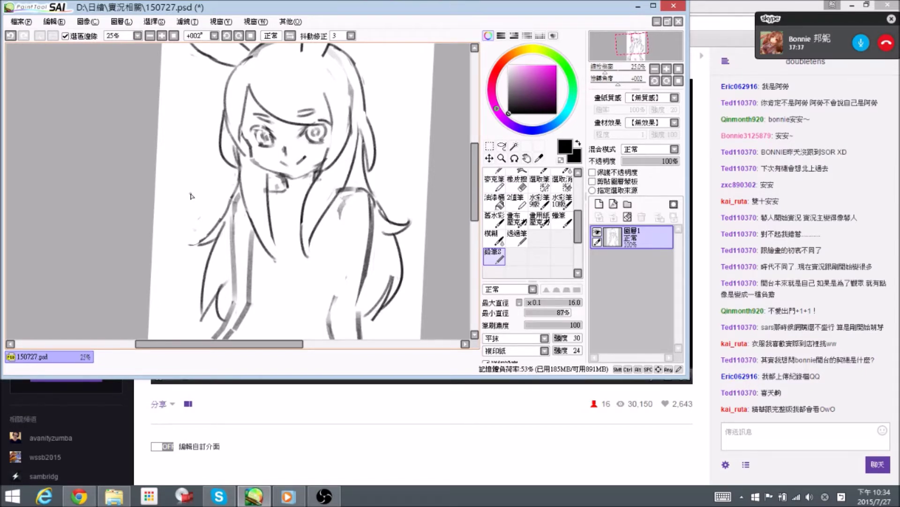
pyautogui.press('ctrl')
# Erase the thick rough line of the right-hand shoulder and redraw it as a thin curve.
pyautogui.press('space')
pyautogui.moveTo(331, 234); pyautogui.dragTo(334, 152)
pyautogui.press('e')
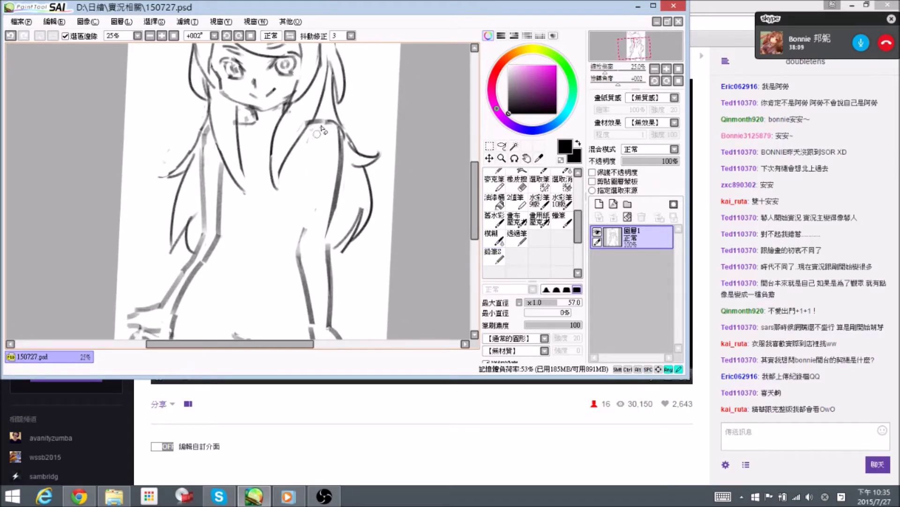
pyautogui.moveTo(320, 123)
pyautogui.mouseDown()
pyautogui.moveTo(334, 118)
pyautogui.moveTo(344, 140)
pyautogui.mouseUp()
pyautogui.press('e')
pyautogui.press('e')
pyautogui.press('e')
pyautogui.press('e')
# Replace the rough right-hand upper arm lines with the rounded inner and outer edges of a puffed sleeve.
pyautogui.moveTo(302, 161); pyautogui.dragTo(315, 187)
pyautogui.press('e')
pyautogui.press('e')
pyautogui.press('e')
pyautogui.press('e')
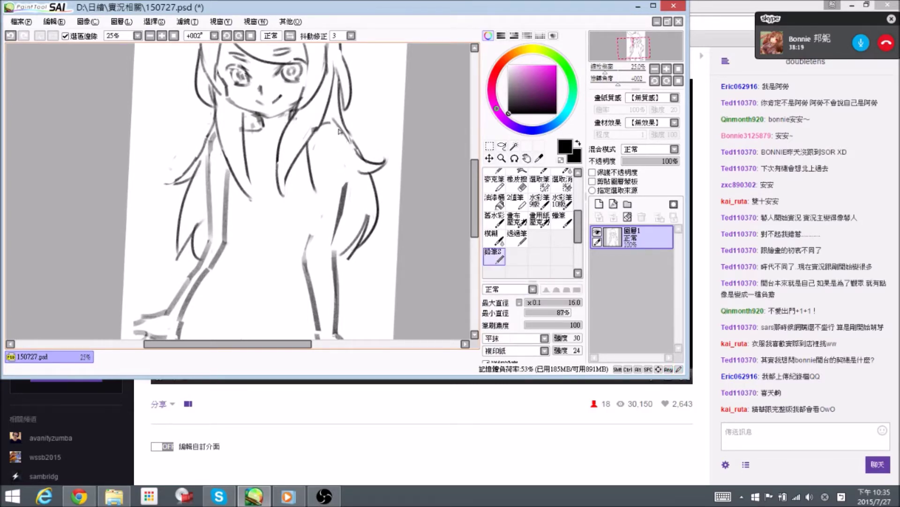
pyautogui.press('e')
pyautogui.moveTo(358, 167)
pyautogui.mouseDown()
pyautogui.moveTo(346, 201)
pyautogui.moveTo(334, 181)
pyautogui.mouseUp()
pyautogui.press('e')
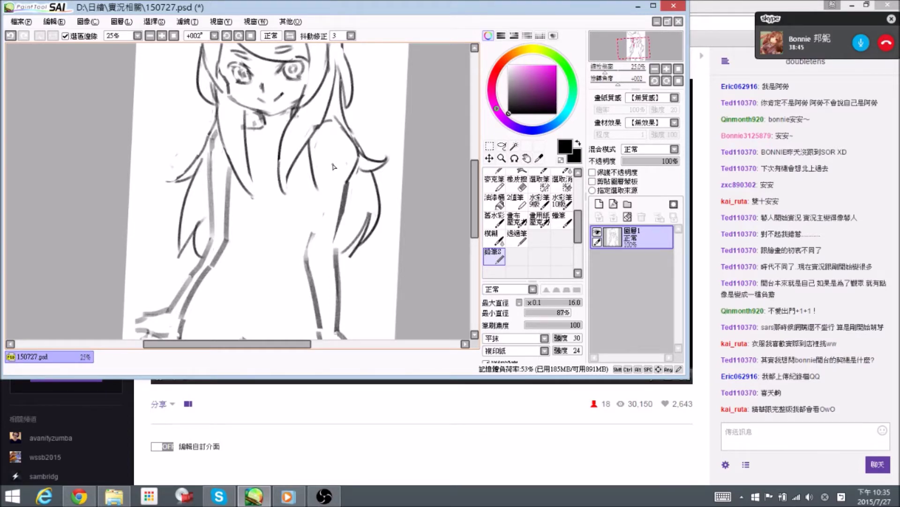
# Erase the rough left-hand shoulder lines and draw a rounded sleeve outline over the upper arm.
pyautogui.moveTo(186, 224); pyautogui.dragTo(192, 227)
pyautogui.press('e')
pyautogui.moveTo(217, 164)
pyautogui.mouseDown()
pyautogui.moveTo(219, 136)
pyautogui.moveTo(204, 174)
pyautogui.moveTo(213, 188)
pyautogui.moveTo(215, 165)
pyautogui.moveTo(213, 179)
pyautogui.moveTo(206, 167)
pyautogui.moveTo(236, 194)
pyautogui.mouseUp()
pyautogui.press('n')
pyautogui.press('e')
pyautogui.press('n')
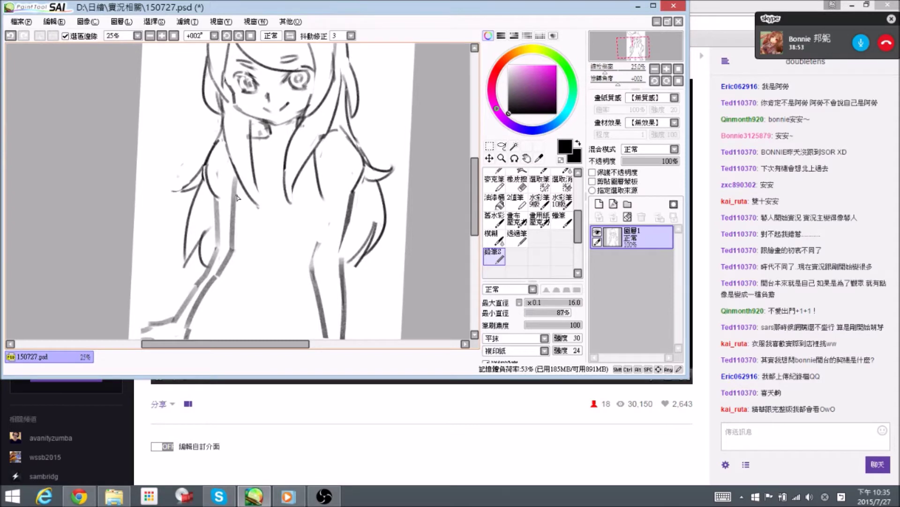
# Replace the rough marks under the chin with neck lines and the left-hand side of a collar.
pyautogui.moveTo(350, 231); pyautogui.dragTo(351, 232)
pyautogui.moveTo(264, 146)
pyautogui.mouseDown()
pyautogui.moveTo(283, 159)
pyautogui.moveTo(258, 148)
pyautogui.moveTo(282, 160)
pyautogui.moveTo(266, 171)
pyautogui.mouseUp()
pyautogui.press('e')
pyautogui.press('n')
pyautogui.press('e')
pyautogui.press('n')
pyautogui.press('e')
pyautogui.press('e')
pyautogui.moveTo(264, 139); pyautogui.dragTo(277, 157)
pyautogui.press('e')
pyautogui.press('e')
pyautogui.press('e')
pyautogui.press('n')
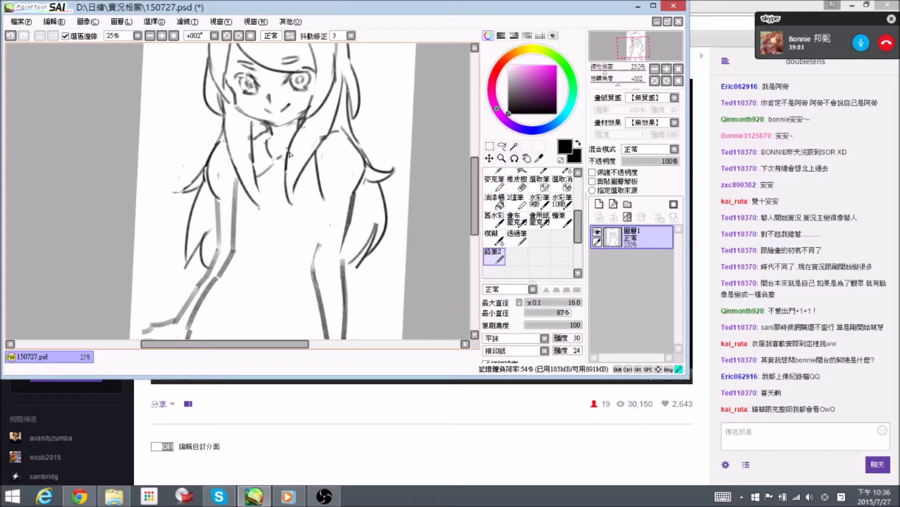
# Complete the collar with lines crossing in an X at the upper chest.
pyautogui.press('e')
pyautogui.press('n')
pyautogui.moveTo(264, 172)
pyautogui.mouseDown()
pyautogui.moveTo(259, 192)
pyautogui.moveTo(281, 194)
pyautogui.mouseUp()
pyautogui.press('space')
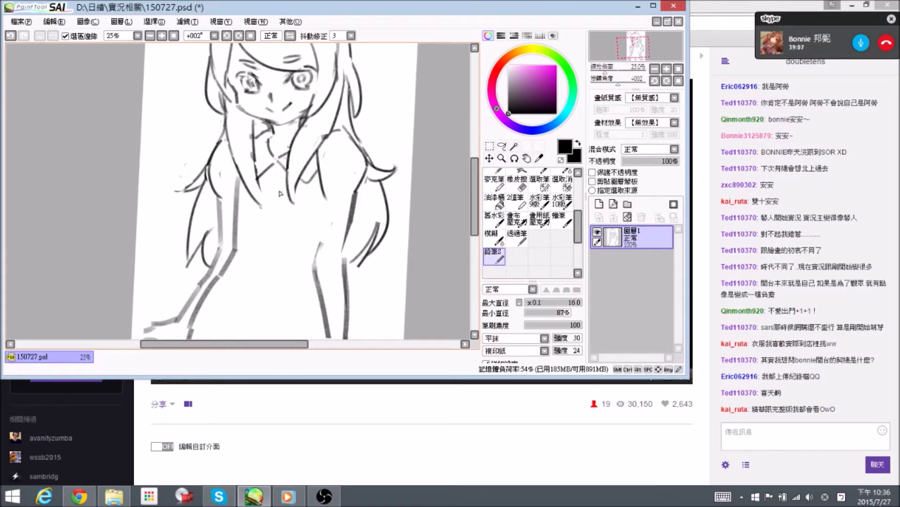
# Clean up the lines around the right-hand shoulder and extend the puffed sleeve outline down the upper arm.
pyautogui.press('e')
pyautogui.moveTo(320, 149)
pyautogui.mouseDown()
pyautogui.moveTo(318, 161)
pyautogui.moveTo(323, 149)
pyautogui.mouseUp()
pyautogui.press('n')
pyautogui.press('space')
pyautogui.moveTo(366, 169); pyautogui.dragTo(361, 175)
pyautogui.press('e')
pyautogui.moveTo(346, 140)
pyautogui.mouseDown()
pyautogui.moveTo(361, 175)
pyautogui.moveTo(355, 200)
pyautogui.moveTo(341, 140)
pyautogui.mouseUp()
pyautogui.press('n')
pyautogui.press('space')
pyautogui.press('space')
pyautogui.moveTo(291, 159); pyautogui.dragTo(327, 191)
pyautogui.press('space')
# Clear the rough arm line at the right-hand sleeve's hem and draw a frilled cuff there.
pyautogui.press('e')
pyautogui.moveTo(379, 148); pyautogui.dragTo(376, 157)
pyautogui.press('n')
pyautogui.moveTo(383, 151)
pyautogui.mouseDown()
pyautogui.moveTo(382, 164)
pyautogui.moveTo(347, 179)
pyautogui.moveTo(370, 173)
pyautogui.moveTo(357, 174)
pyautogui.moveTo(350, 158)
pyautogui.moveTo(352, 172)
pyautogui.moveTo(384, 165)
pyautogui.moveTo(355, 164)
pyautogui.moveTo(356, 173)
pyautogui.moveTo(375, 156)
pyautogui.moveTo(345, 188)
pyautogui.moveTo(340, 215)
pyautogui.mouseUp()
pyautogui.press('e')
pyautogui.press('e')
pyautogui.press('e')
pyautogui.press('e')
pyautogui.moveTo(374, 171)
pyautogui.mouseDown()
pyautogui.moveTo(364, 204)
pyautogui.moveTo(369, 209)
pyautogui.mouseUp()
pyautogui.press('e')
pyautogui.press('e')
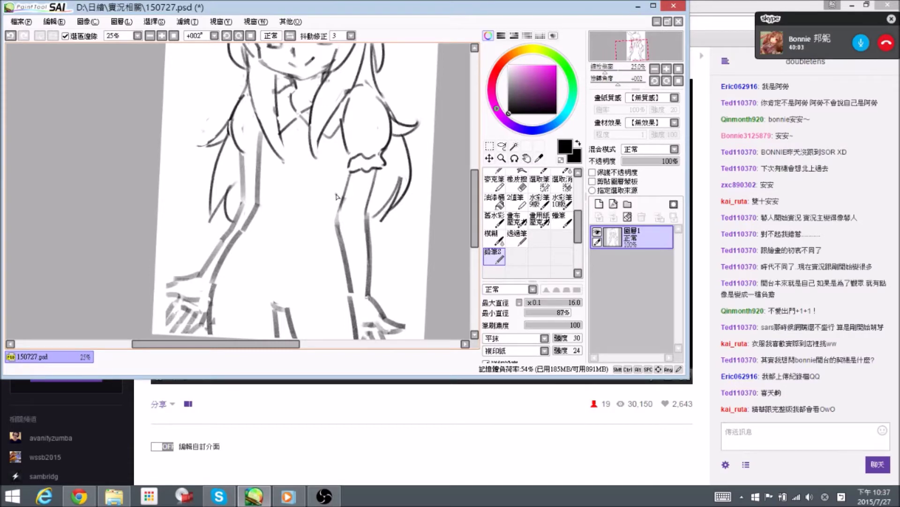
# Clear the rough arm line below the left-hand sleeve and draw a matching frilled cuff.
pyautogui.moveTo(223, 163)
pyautogui.mouseDown()
pyautogui.moveTo(261, 160)
pyautogui.moveTo(250, 172)
pyautogui.mouseUp()
pyautogui.press('e')
pyautogui.press('n')
pyautogui.press('e')
pyautogui.press('n')
pyautogui.press('e')
pyautogui.press('n')
pyautogui.moveTo(239, 170)
pyautogui.mouseDown()
pyautogui.moveTo(256, 174)
pyautogui.moveTo(246, 172)
pyautogui.moveTo(247, 184)
pyautogui.mouseUp()
pyautogui.press('e')
pyautogui.press('n')
# Refine the left-hand puffed sleeve's outline between the shoulder and the frilled cuff.
pyautogui.press('space')
pyautogui.moveTo(310, 150); pyautogui.dragTo(319, 175)
pyautogui.press('e')
pyautogui.moveTo(257, 118); pyautogui.dragTo(244, 154)
pyautogui.press('n')
pyautogui.press('e')
pyautogui.press('n')
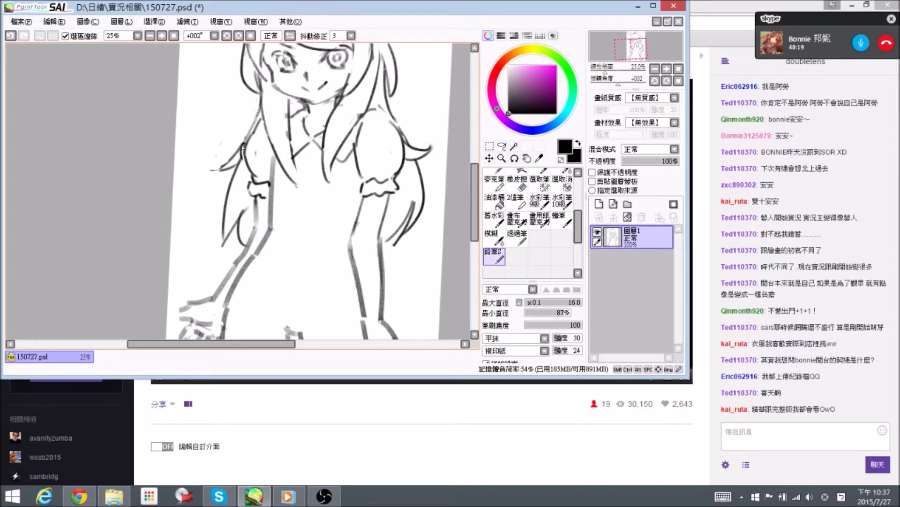
# Draw curved vertical fold lines inside the right-hand puffed sleeve from the shoulder to the cuff.
pyautogui.moveTo(345, 201); pyautogui.dragTo(338, 197)
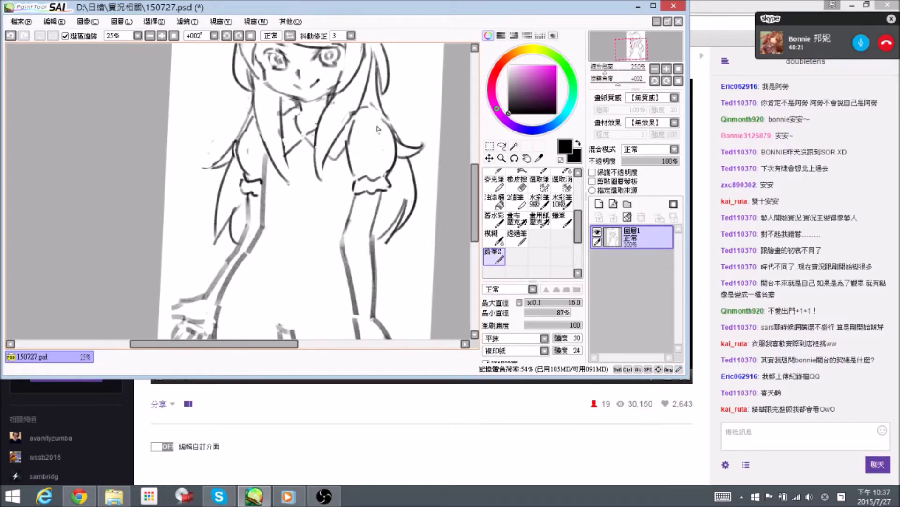
pyautogui.moveTo(364, 122)
pyautogui.mouseDown()
pyautogui.moveTo(360, 178)
pyautogui.moveTo(374, 127)
pyautogui.mouseUp()
pyautogui.moveTo(380, 160); pyautogui.dragTo(377, 179)
pyautogui.moveTo(375, 115); pyautogui.dragTo(384, 177)
# Draw curved fold lines inside the left-hand puffed sleeve and erase the stray marks around them.
pyautogui.moveTo(260, 143)
pyautogui.mouseDown()
pyautogui.moveTo(299, 143)
pyautogui.moveTo(302, 180)
pyautogui.mouseUp()
pyautogui.moveTo(296, 130)
pyautogui.mouseDown()
pyautogui.moveTo(300, 179)
pyautogui.moveTo(302, 141)
pyautogui.moveTo(300, 176)
pyautogui.moveTo(290, 157)
pyautogui.moveTo(298, 179)
pyautogui.moveTo(287, 155)
pyautogui.moveTo(291, 162)
pyautogui.moveTo(295, 128)
pyautogui.moveTo(286, 150)
pyautogui.mouseUp()
pyautogui.press('e')
pyautogui.press('e')
pyautogui.press('e')
pyautogui.press('n')
pyautogui.press('e')
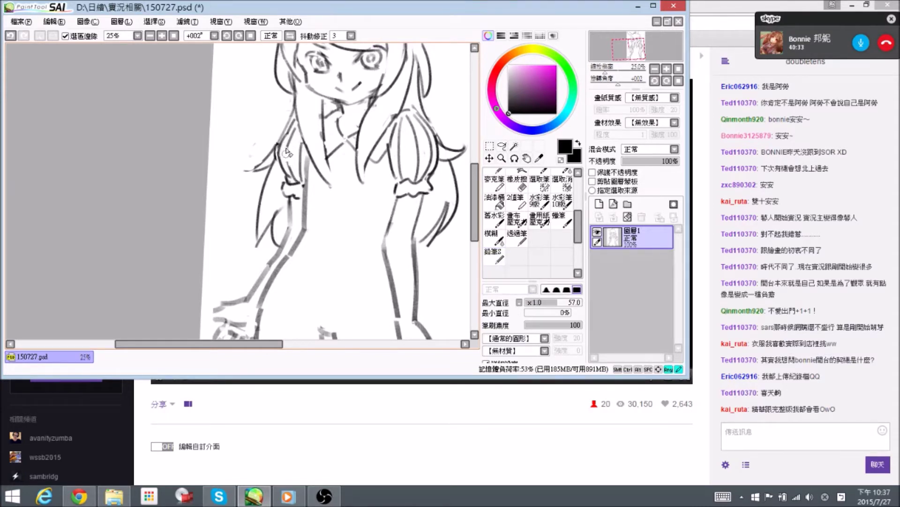
pyautogui.press('e')
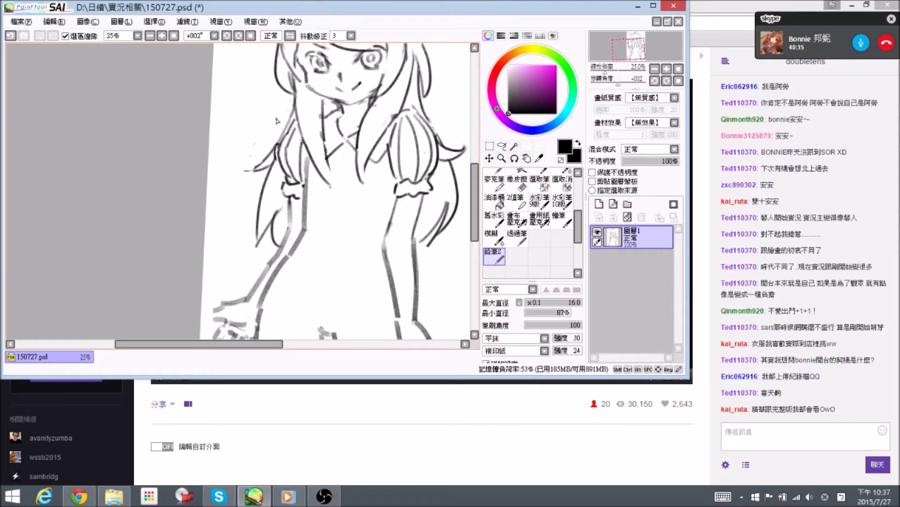
# Redraw the outer edge of the right-hand forearm as a clean thin line from cuff to wrist.
pyautogui.moveTo(371, 207); pyautogui.dragTo(367, 199)
pyautogui.moveTo(363, 230)
pyautogui.mouseDown()
pyautogui.moveTo(359, 205)
pyautogui.moveTo(414, 277)
pyautogui.moveTo(413, 254)
pyautogui.moveTo(411, 305)
pyautogui.mouseUp()
pyautogui.press('e')
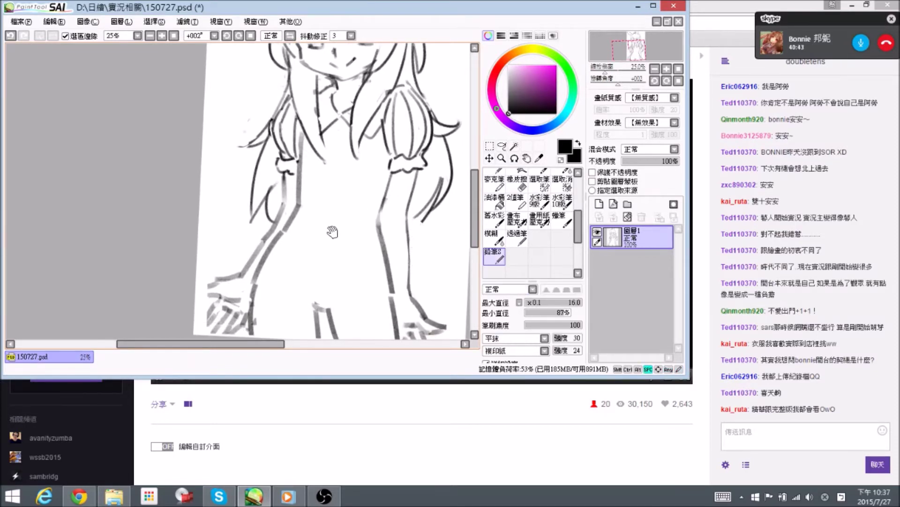
# Erase the rough thumb line of the left-hand hand and redraw it as a clean pointed contour from the wrist.
pyautogui.moveTo(331, 230); pyautogui.dragTo(351, 167)
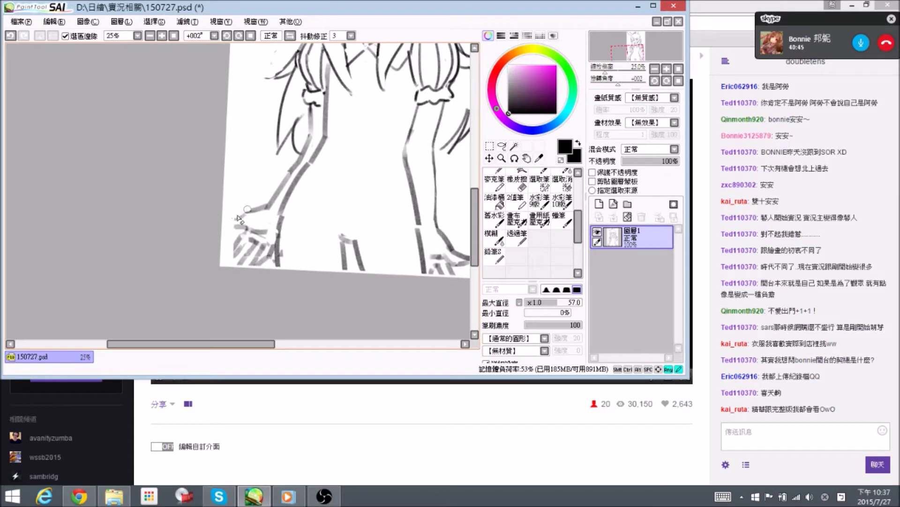
pyautogui.press('n')
pyautogui.moveTo(224, 219); pyautogui.dragTo(242, 227)
pyautogui.press('e')
pyautogui.press('n')
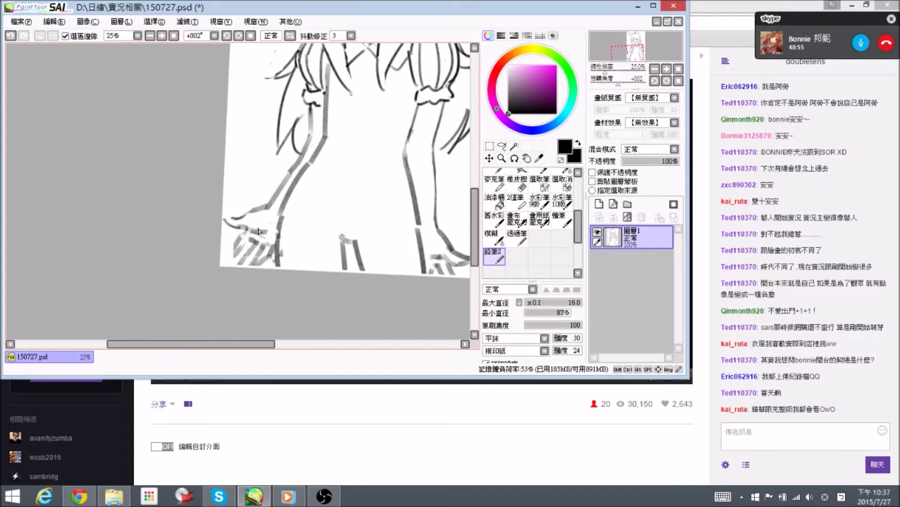
# Check the sketch in a mirrored view with the canvas rotation reset, and save the file.
pyautogui.press('ctrl')
pyautogui.click(271, 36)
pyautogui.moveTo(241, 133); pyautogui.dragTo(305, 176)
pyautogui.click(250, 35)
pyautogui.click(290, 36)
pyautogui.hotkey('ctrl', 's')
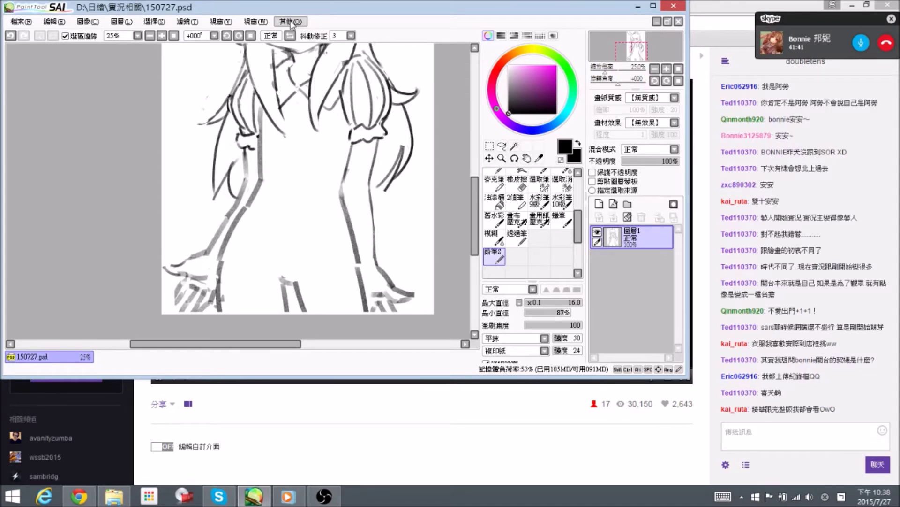
# Erase the rough vertical line along the inner side of the left-hand puffed sleeve and upper arm.
pyautogui.moveTo(310, 220); pyautogui.dragTo(307, 205)
pyautogui.moveTo(280, 175); pyautogui.dragTo(281, 181)
pyautogui.press('e')
pyautogui.moveTo(259, 105); pyautogui.dragTo(261, 139)
pyautogui.press('n')
pyautogui.press('e')
pyautogui.moveTo(263, 106); pyautogui.dragTo(265, 173)
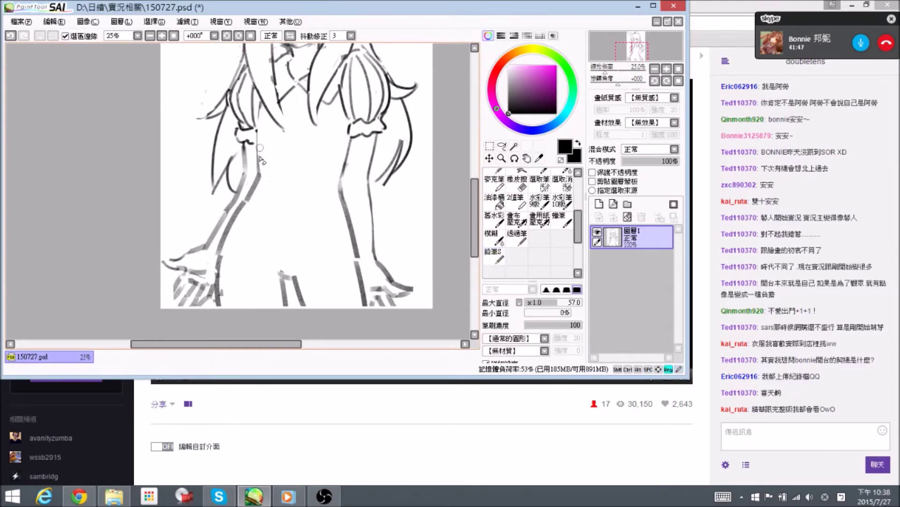
pyautogui.press('n')
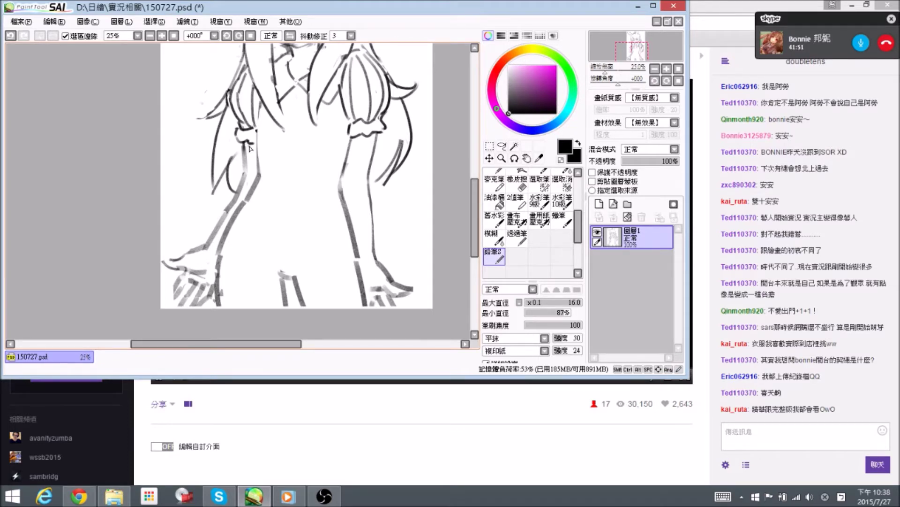
pyautogui.scroll(-1, 302, 203)
pyautogui.scroll(-1, 282, 211)
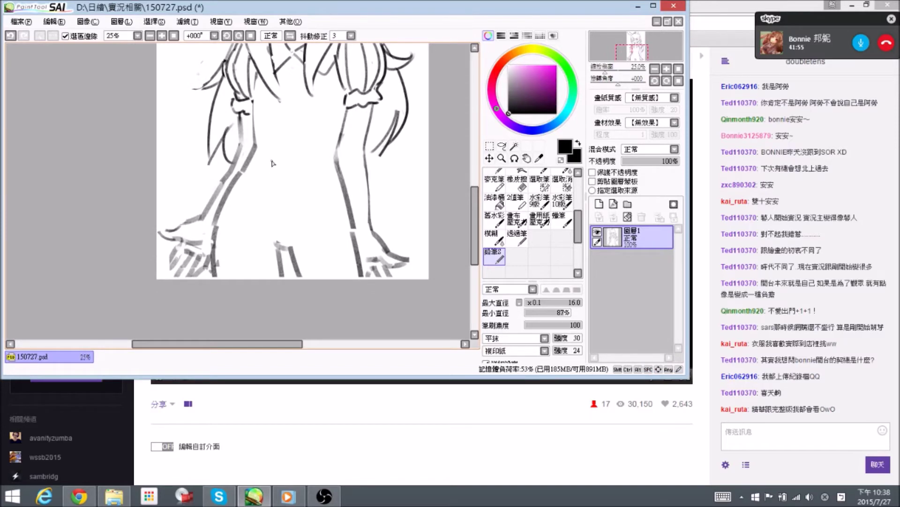
# Draw a nearly horizontal waistline across the torso between the two arms.
pyautogui.scroll(5, 272, 178)
pyautogui.moveTo(257, 214); pyautogui.dragTo(342, 216)
pyautogui.scroll(-2, 325, 210)
pyautogui.hotkey('ctrl', 'z')
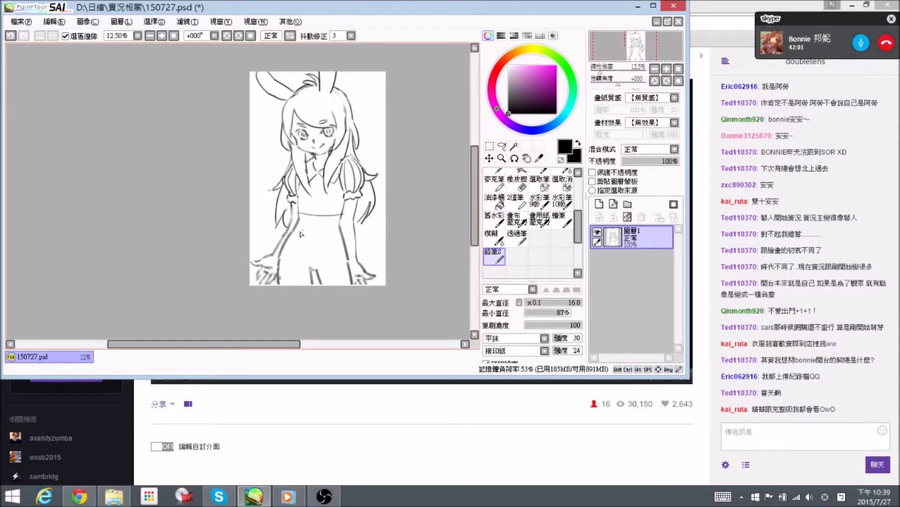
# Draw a curved hip line below the waistline and the flared right-hand side of the skirt.
pyautogui.moveTo(289, 242)
pyautogui.mouseDown()
pyautogui.moveTo(330, 241)
pyautogui.moveTo(299, 239)
pyautogui.moveTo(345, 252)
pyautogui.moveTo(336, 224)
pyautogui.moveTo(349, 241)
pyautogui.moveTo(350, 267)
pyautogui.mouseUp()
pyautogui.press('e')
pyautogui.press('e')
pyautogui.press('e')
pyautogui.press('e')
pyautogui.moveTo(347, 255); pyautogui.dragTo(356, 284)
pyautogui.press('e')
pyautogui.press('e')
# Draw the flared left-hand side of the skirt and erase the rough leg strokes inside it.
pyautogui.moveTo(286, 257)
pyautogui.mouseDown()
pyautogui.moveTo(280, 306)
pyautogui.moveTo(278, 279)
pyautogui.mouseUp()
pyautogui.press('e')
pyautogui.moveTo(284, 245)
pyautogui.mouseDown()
pyautogui.moveTo(279, 280)
pyautogui.moveTo(277, 265)
pyautogui.moveTo(268, 292)
pyautogui.mouseUp()
pyautogui.press('e')
pyautogui.press('e')
pyautogui.press('e')
pyautogui.moveTo(357, 284)
pyautogui.mouseDown()
pyautogui.moveTo(345, 256)
pyautogui.moveTo(358, 283)
pyautogui.mouseUp()
pyautogui.press('e')
pyautogui.press('e')
pyautogui.moveTo(347, 252)
pyautogui.mouseDown()
pyautogui.moveTo(339, 283)
pyautogui.moveTo(318, 277)
pyautogui.moveTo(317, 298)
pyautogui.moveTo(319, 268)
pyautogui.mouseUp()
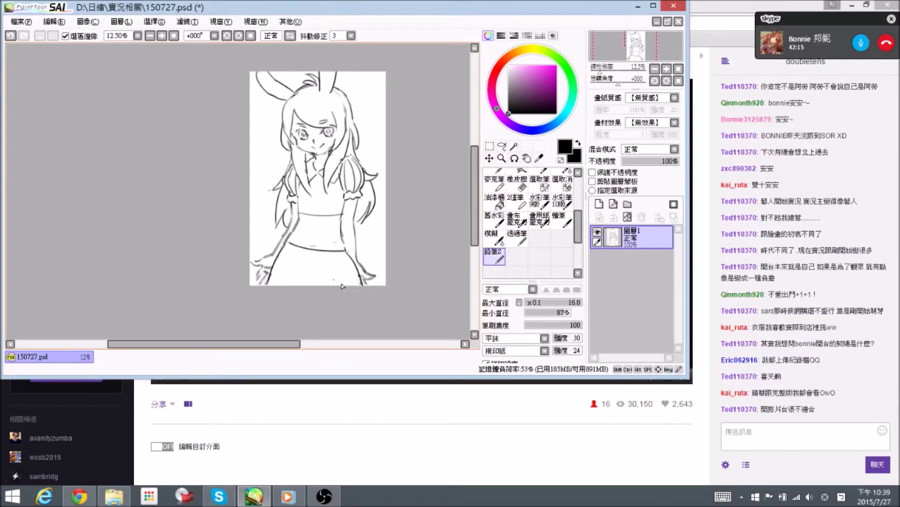
pyautogui.press('e')
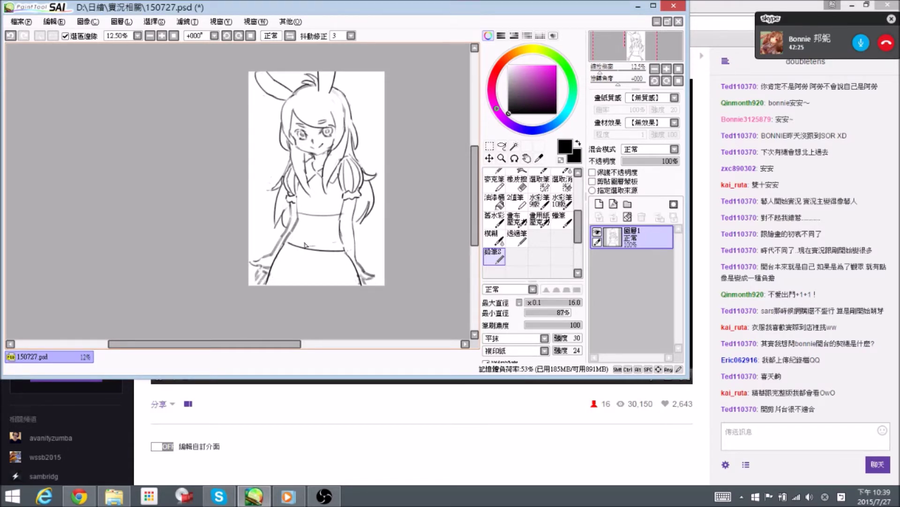
# Save the file, and erase the hip line and redraw it as a cleaner curve along the skirt's upper edge.
pyautogui.press('ctrl')
pyautogui.scroll(1, 306, 244)
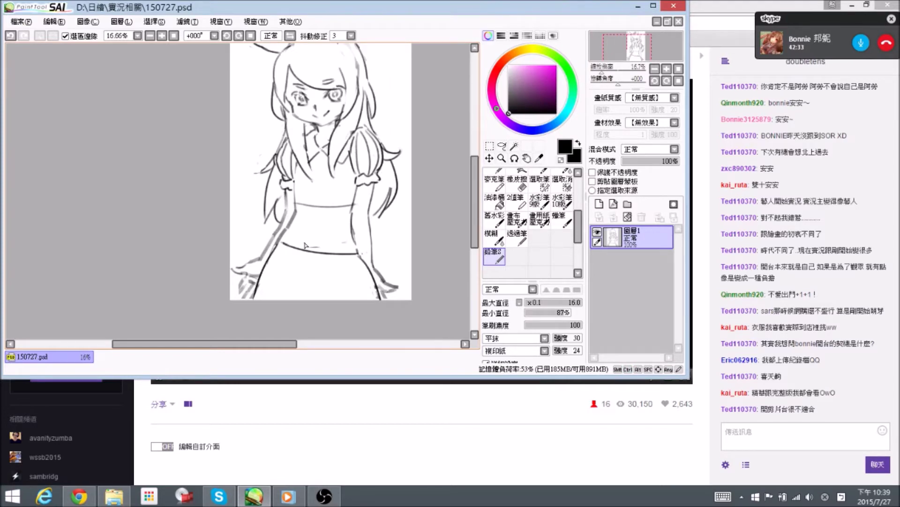
pyautogui.press('space')
pyautogui.moveTo(301, 268)
pyautogui.mouseDown()
pyautogui.moveTo(324, 245)
pyautogui.moveTo(315, 242)
pyautogui.moveTo(352, 241)
pyautogui.mouseUp()
pyautogui.press('e')
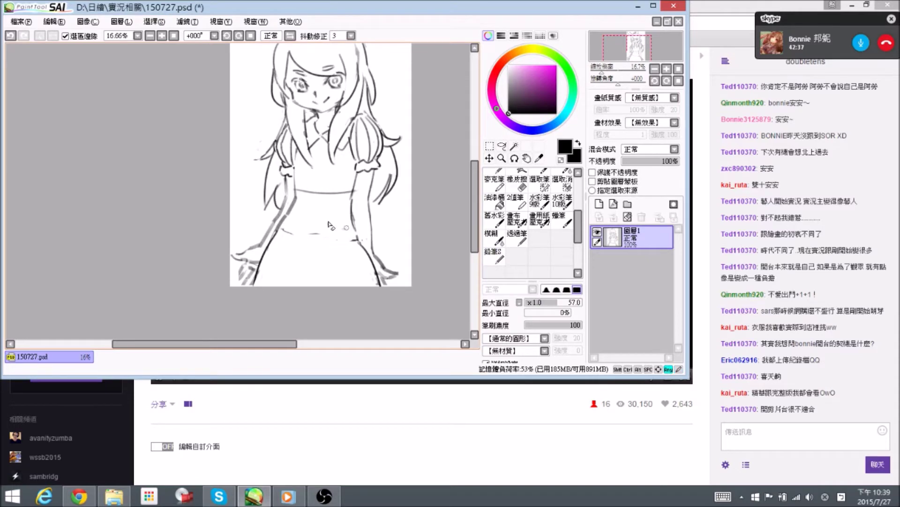
pyautogui.press('n')
pyautogui.moveTo(280, 229); pyautogui.dragTo(349, 225)
pyautogui.press('e')
pyautogui.press('n')
pyautogui.press('e')
pyautogui.moveTo(287, 232); pyautogui.dragTo(319, 229)
pyautogui.press('n')
# Tidy the waistline and touch up the upper end of the skirt's right-hand side.
pyautogui.press('e')
pyautogui.moveTo(298, 191); pyautogui.dragTo(346, 191)
pyautogui.press('n')
pyautogui.moveTo(364, 254); pyautogui.dragTo(351, 231)
pyautogui.press('e')
pyautogui.press('n')
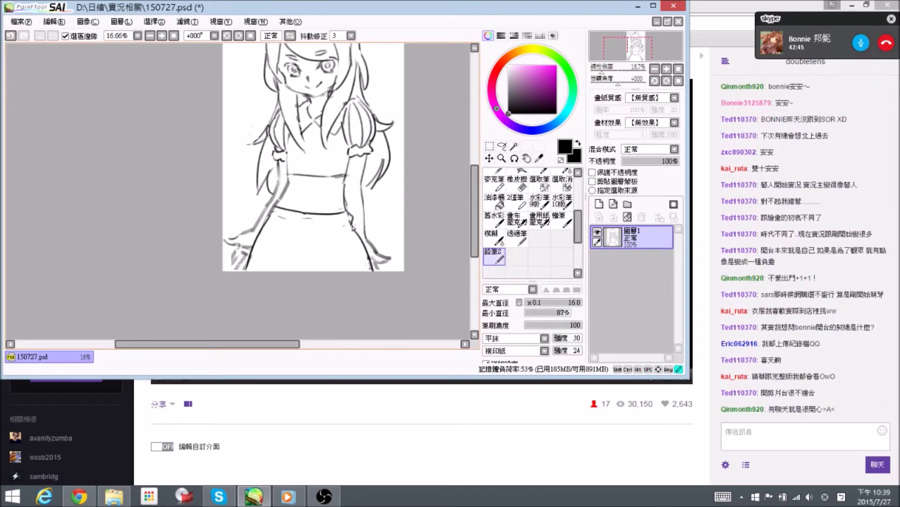
# Draw curved pleat lines fanning out from the skirt's upper edge to the bottom of the canvas.
pyautogui.moveTo(290, 251); pyautogui.dragTo(307, 238)
pyautogui.moveTo(360, 261)
pyautogui.mouseDown()
pyautogui.moveTo(354, 267)
pyautogui.moveTo(348, 257)
pyautogui.mouseUp()
pyautogui.moveTo(341, 210)
pyautogui.mouseDown()
pyautogui.moveTo(366, 259)
pyautogui.moveTo(320, 216)
pyautogui.moveTo(308, 259)
pyautogui.mouseUp()
pyautogui.moveTo(305, 206); pyautogui.dragTo(285, 259)
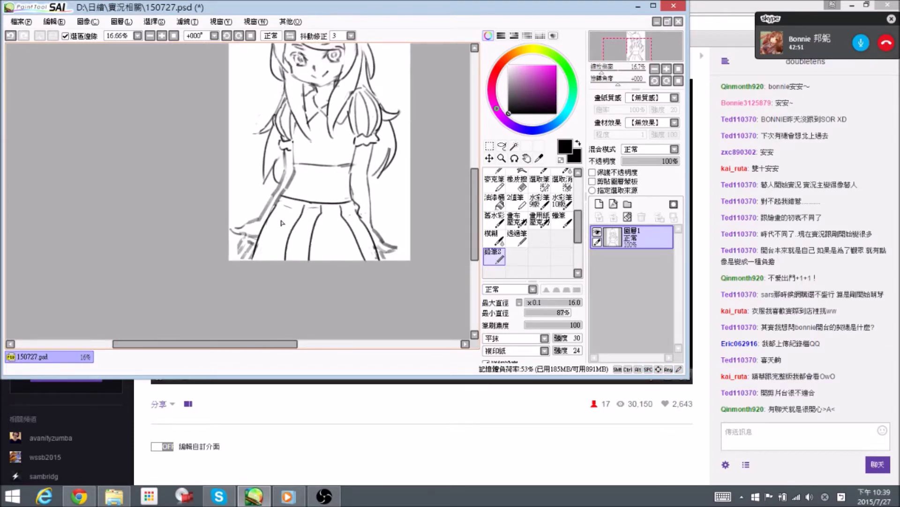
pyautogui.moveTo(291, 205); pyautogui.dragTo(270, 260)
pyautogui.press('e')
pyautogui.moveTo(339, 208)
pyautogui.mouseDown()
pyautogui.moveTo(368, 268)
pyautogui.moveTo(346, 220)
pyautogui.moveTo(346, 263)
pyautogui.moveTo(351, 225)
pyautogui.moveTo(361, 260)
pyautogui.moveTo(337, 227)
pyautogui.moveTo(338, 261)
pyautogui.mouseUp()
pyautogui.press('n')
# Refine the outer skirt pleats and erase rough hand strokes overlapping the skirt's left-hand side.
pyautogui.press('e')
pyautogui.press('n')
pyautogui.press('e')
pyautogui.moveTo(268, 242)
pyautogui.mouseDown()
pyautogui.moveTo(262, 235)
pyautogui.moveTo(252, 263)
pyautogui.moveTo(278, 207)
pyautogui.moveTo(260, 241)
pyautogui.mouseUp()
pyautogui.press('n')
pyautogui.press('e')
pyautogui.press('n')
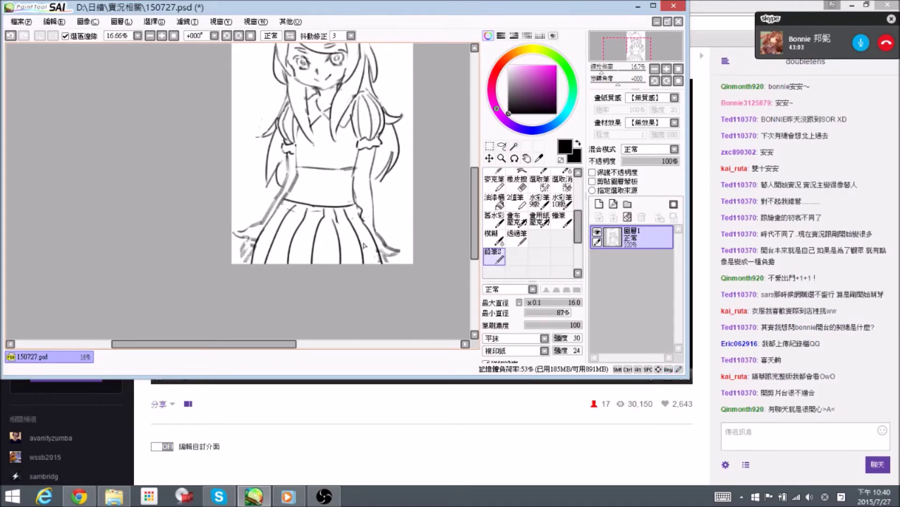
pyautogui.press('e')
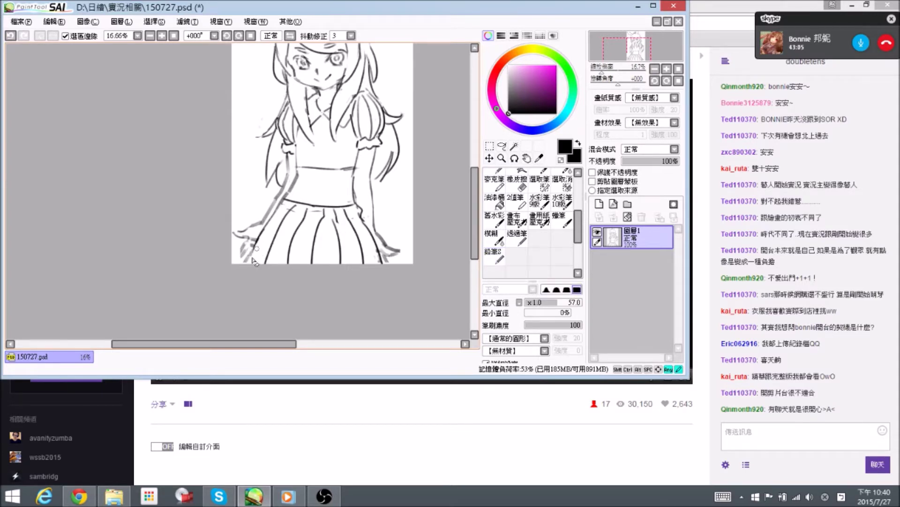
pyautogui.press('n')
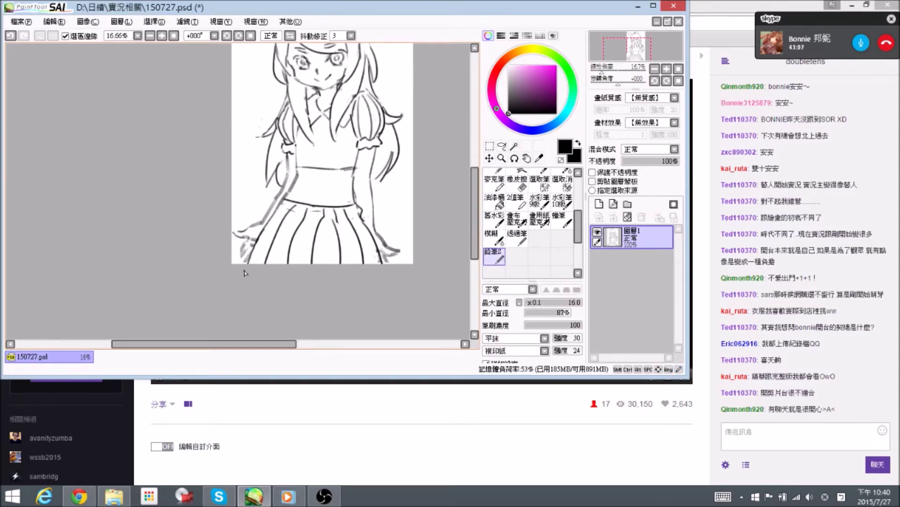
# Clean up the rough outline of the left-hand arm beside the waist and save the file.
pyautogui.press('ctrl')
pyautogui.press('space')
pyautogui.moveTo(419, 247); pyautogui.dragTo(418, 256)
pyautogui.moveTo(327, 211); pyautogui.dragTo(335, 224)
pyautogui.moveTo(295, 177); pyautogui.dragTo(299, 198)
pyautogui.press('e')
pyautogui.press('n')
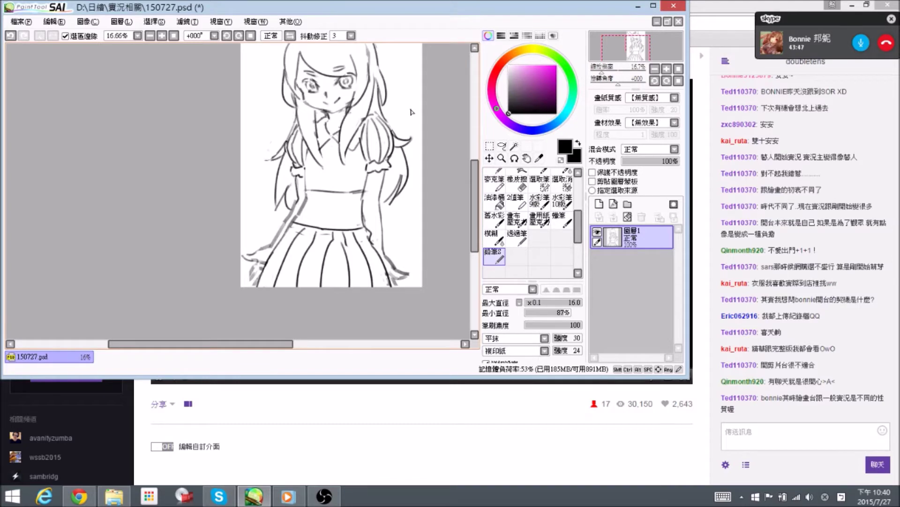
pyautogui.moveTo(414, 216); pyautogui.dragTo(419, 207)
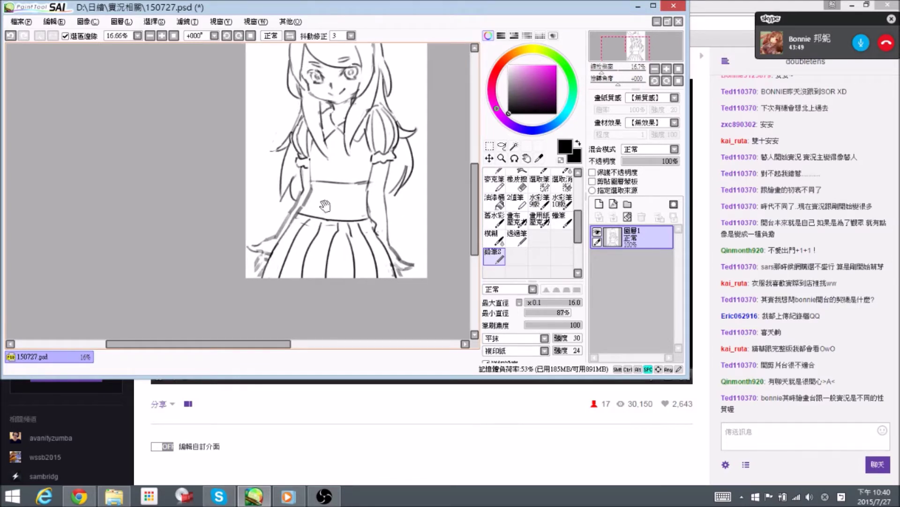
pyautogui.press('e')
pyautogui.moveTo(303, 174)
pyautogui.mouseDown()
pyautogui.moveTo(301, 197)
pyautogui.moveTo(276, 249)
pyautogui.moveTo(280, 228)
pyautogui.mouseUp()
pyautogui.press('e')
pyautogui.press('e')
pyautogui.press('e')
pyautogui.press('e')
pyautogui.press('e')
pyautogui.moveTo(346, 120); pyautogui.dragTo(346, 153)
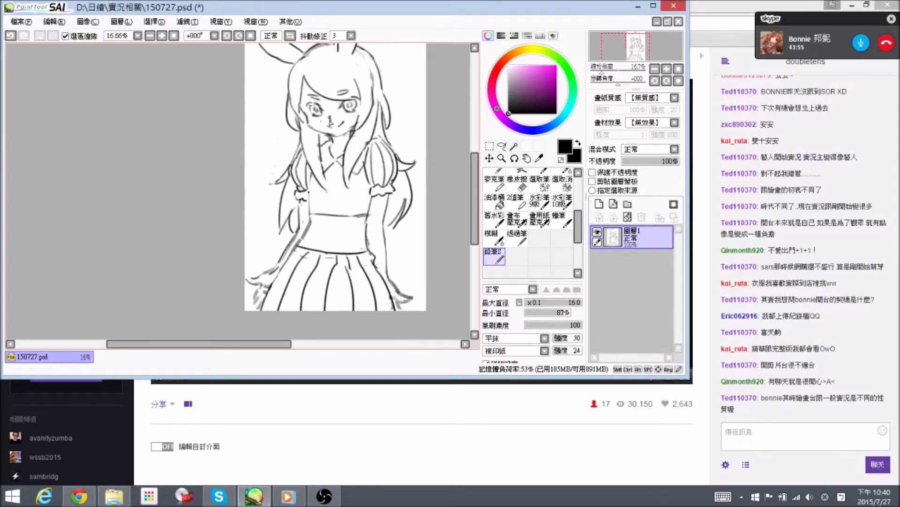
pyautogui.hotkey('ctrl', 's')
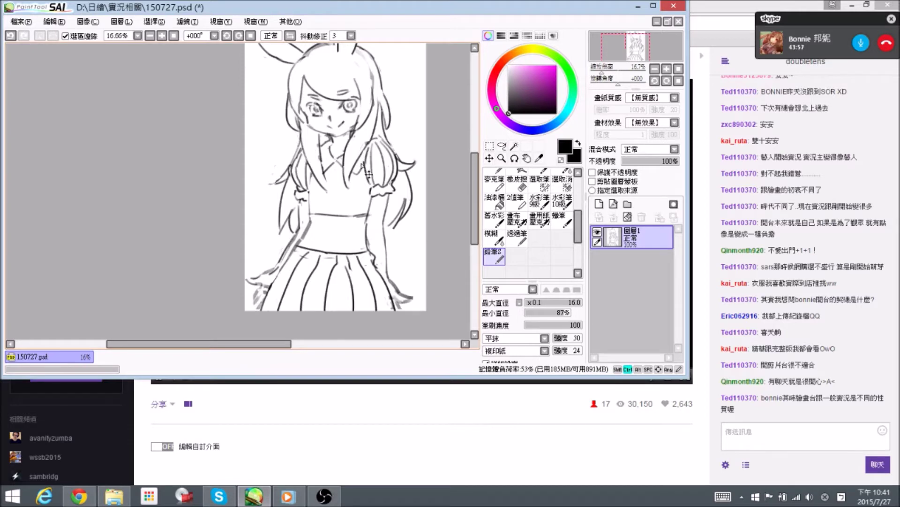
# Fade the sketch layer to about 15% opacity and add a new layer above it, saving the file.
pyautogui.scroll(2, 369, 175)
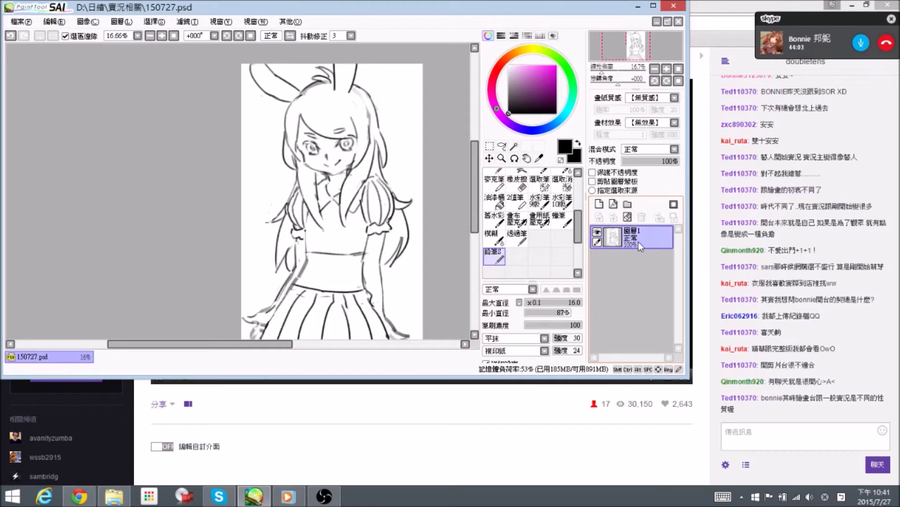
pyautogui.moveTo(676, 162); pyautogui.dragTo(631, 164)
pyautogui.click(599, 204)
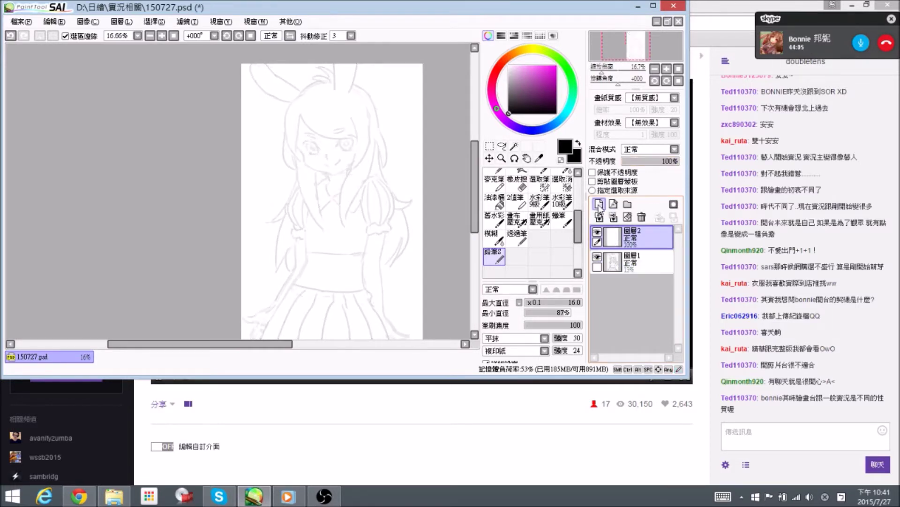
pyautogui.hotkey('ctrl', 's')
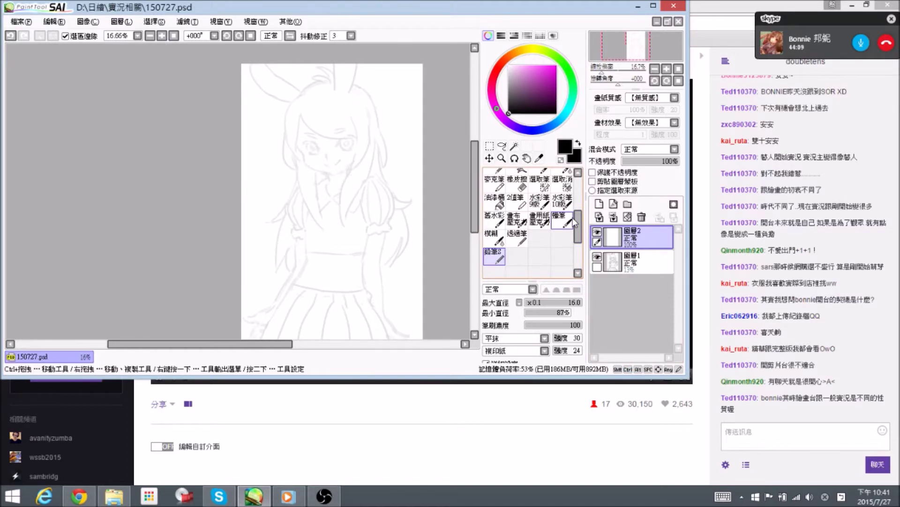
pyautogui.hotkey('ctrl', '+')
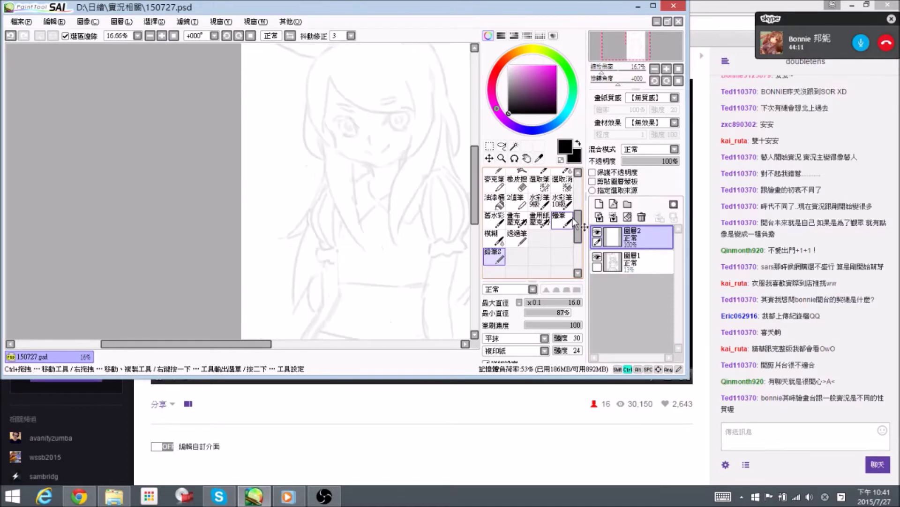
pyautogui.hotkey('ctrl', 's')
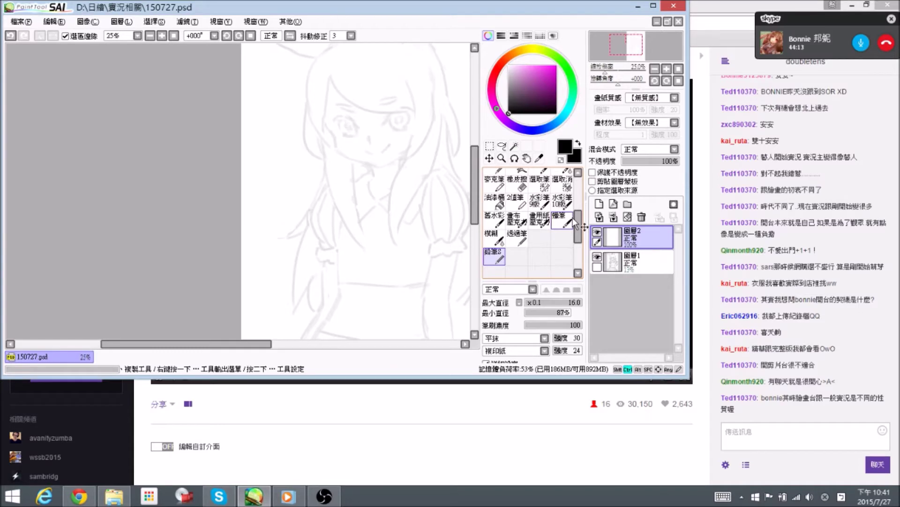
# Reduce the pencil's maximum diameter to 3.5 for thin line work on the face.
pyautogui.hotkey('ctrl', '+')
pyautogui.moveTo(388, 185); pyautogui.dragTo(289, 218)
pyautogui.moveTo(400, 168); pyautogui.dragTo(400, 176)
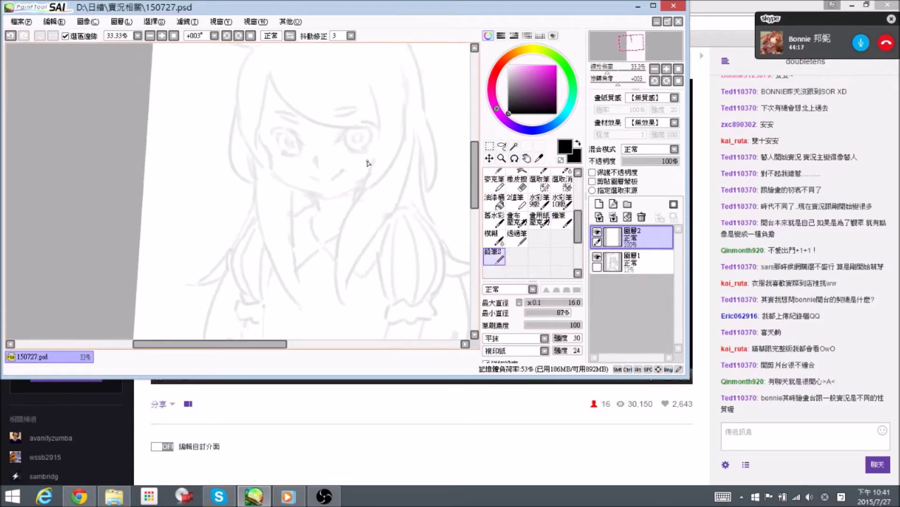
pyautogui.hotkey('ctrl', '+')
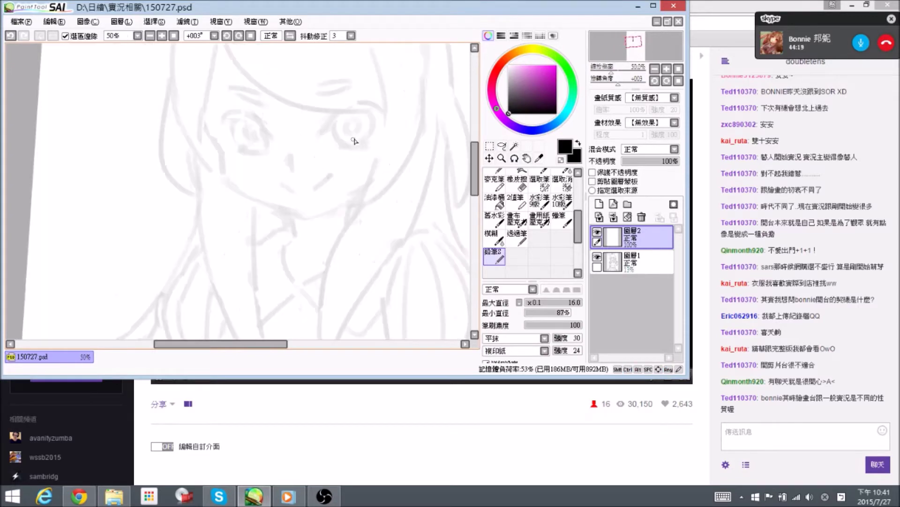
pyautogui.press('[')
pyautogui.press('[')
pyautogui.press('[')
pyautogui.press('[')
pyautogui.press('[')
pyautogui.press('[')
pyautogui.press('[')
pyautogui.press('[')
pyautogui.press('[')
pyautogui.press('[')
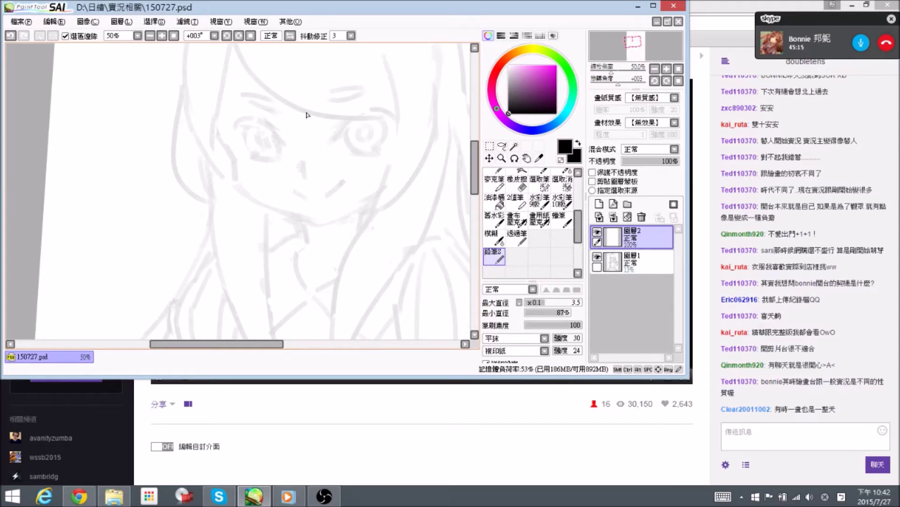
# Trace the right-hand eye on the new layer with thin lines for the iris, round pupil, lower lid and pointed inner lash.
pyautogui.moveTo(347, 167); pyautogui.dragTo(347, 164)
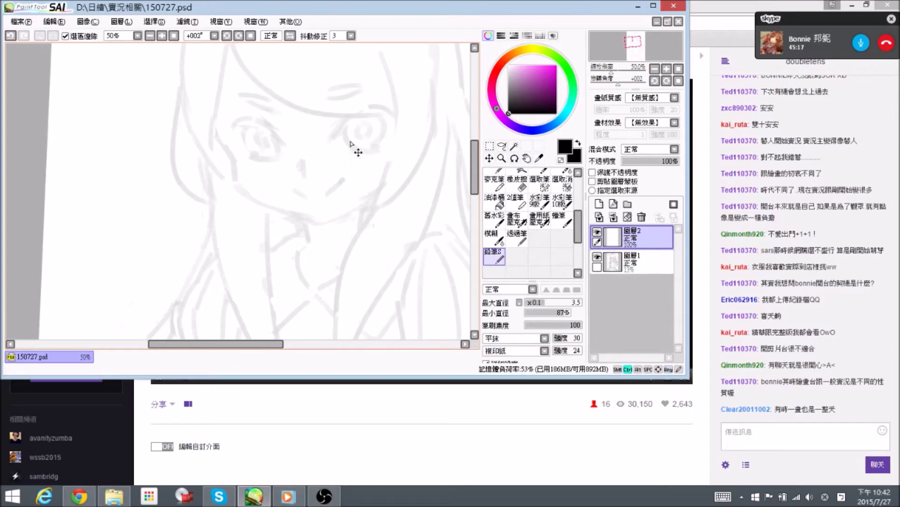
pyautogui.hotkey('ctrl', 's')
pyautogui.moveTo(380, 145)
pyautogui.mouseDown()
pyautogui.moveTo(350, 135)
pyautogui.moveTo(334, 151)
pyautogui.mouseUp()
pyautogui.moveTo(334, 151)
pyautogui.mouseDown()
pyautogui.moveTo(368, 127)
pyautogui.moveTo(352, 136)
pyautogui.moveTo(361, 163)
pyautogui.mouseUp()
pyautogui.press('e')
pyautogui.press('n')
pyautogui.press('e')
pyautogui.press('n')
pyautogui.press('e')
pyautogui.press('n')
pyautogui.press('space')
pyautogui.moveTo(356, 132)
pyautogui.mouseDown()
pyautogui.moveTo(380, 144)
pyautogui.moveTo(374, 165)
pyautogui.moveTo(352, 157)
pyautogui.moveTo(378, 165)
pyautogui.moveTo(379, 184)
pyautogui.moveTo(382, 166)
pyautogui.moveTo(397, 170)
pyautogui.moveTo(391, 195)
pyautogui.moveTo(385, 187)
pyautogui.mouseUp()
pyautogui.press('e')
pyautogui.press('n')
pyautogui.press('e')
pyautogui.press('n')
pyautogui.moveTo(386, 144); pyautogui.dragTo(392, 157)
pyautogui.moveTo(284, 171); pyautogui.dragTo(283, 163)
# Mirror the canvas view and trace the second eye's oval iris, pupil and inner lash over the faded sketch.
pyautogui.click(288, 36)
pyautogui.moveTo(338, 79); pyautogui.dragTo(365, 110)
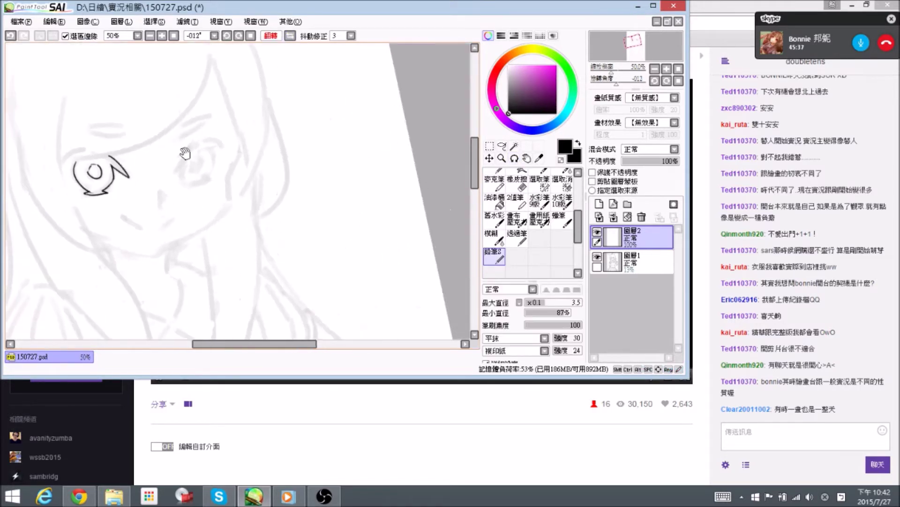
pyautogui.moveTo(215, 143); pyautogui.dragTo(328, 131)
pyautogui.moveTo(226, 138); pyautogui.dragTo(243, 144)
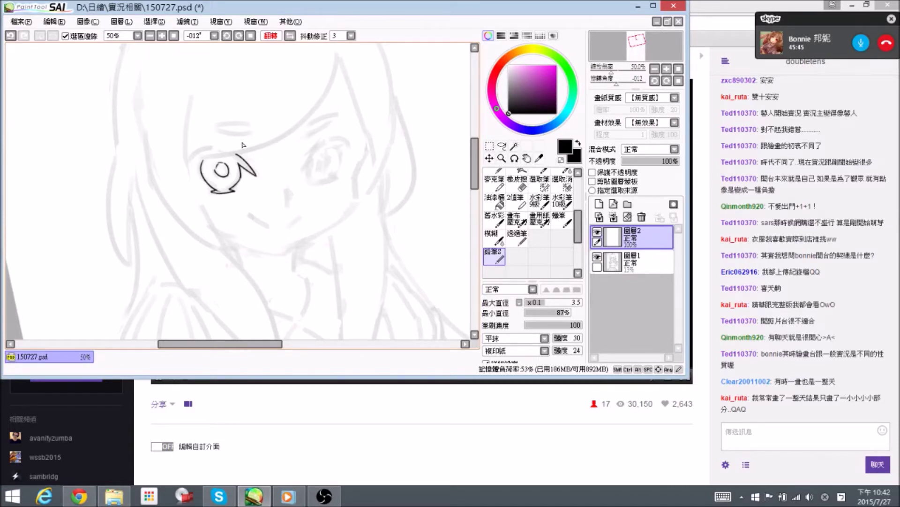
pyautogui.moveTo(326, 161)
pyautogui.mouseDown()
pyautogui.moveTo(331, 166)
pyautogui.moveTo(309, 172)
pyautogui.moveTo(317, 182)
pyautogui.moveTo(342, 179)
pyautogui.moveTo(326, 171)
pyautogui.moveTo(331, 185)
pyautogui.moveTo(342, 180)
pyautogui.mouseUp()
pyautogui.press('e')
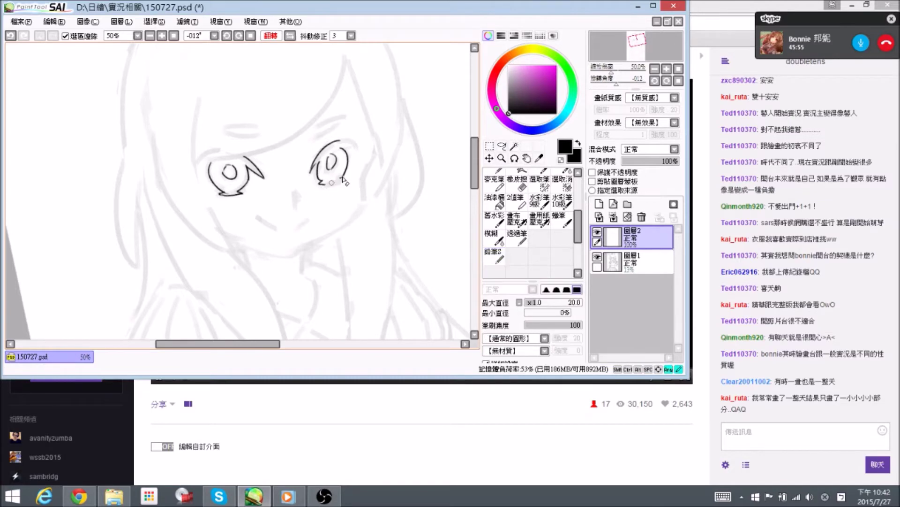
# Erase and redraw the second eye's lower edge, and add a pointed outer lash to its upper lid.
pyautogui.press('n')
pyautogui.press('e')
pyautogui.moveTo(344, 178)
pyautogui.mouseDown()
pyautogui.moveTo(351, 155)
pyautogui.moveTo(341, 148)
pyautogui.moveTo(342, 171)
pyautogui.moveTo(343, 148)
pyautogui.moveTo(331, 189)
pyautogui.mouseUp()
pyautogui.press('n')
pyautogui.press('e')
pyautogui.press('n')
pyautogui.press('e')
pyautogui.press('n')
pyautogui.press('e')
pyautogui.press('n')
pyautogui.moveTo(344, 151); pyautogui.dragTo(367, 160)
pyautogui.moveTo(289, 186)
pyautogui.mouseDown()
pyautogui.moveTo(297, 176)
pyautogui.moveTo(281, 155)
pyautogui.mouseUp()
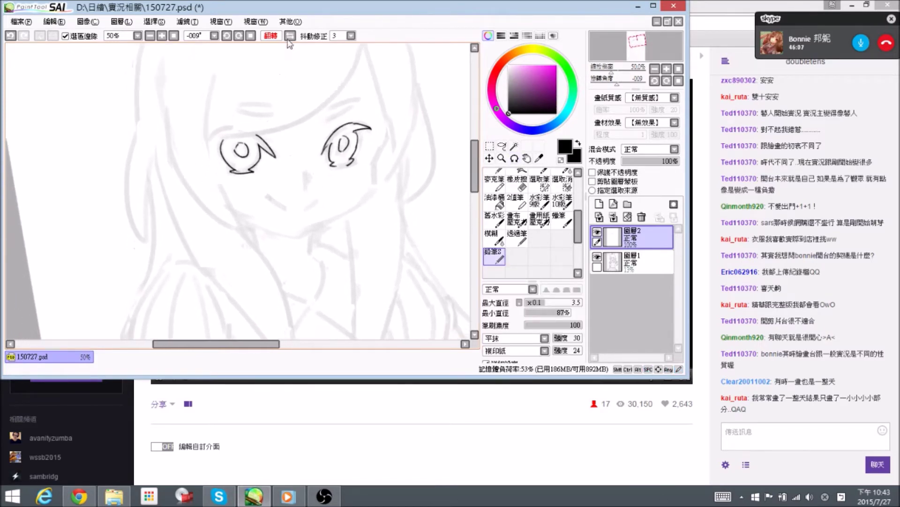
# Restore the unmirrored canvas view and trace the left-hand cheek outline from beside the eye down to the jaw.
pyautogui.click(289, 37)
pyautogui.moveTo(311, 86); pyautogui.dragTo(322, 94)
pyautogui.moveTo(104, 137)
pyautogui.mouseDown()
pyautogui.moveTo(166, 144)
pyautogui.moveTo(170, 169)
pyautogui.moveTo(247, 148)
pyautogui.moveTo(276, 160)
pyautogui.mouseUp()
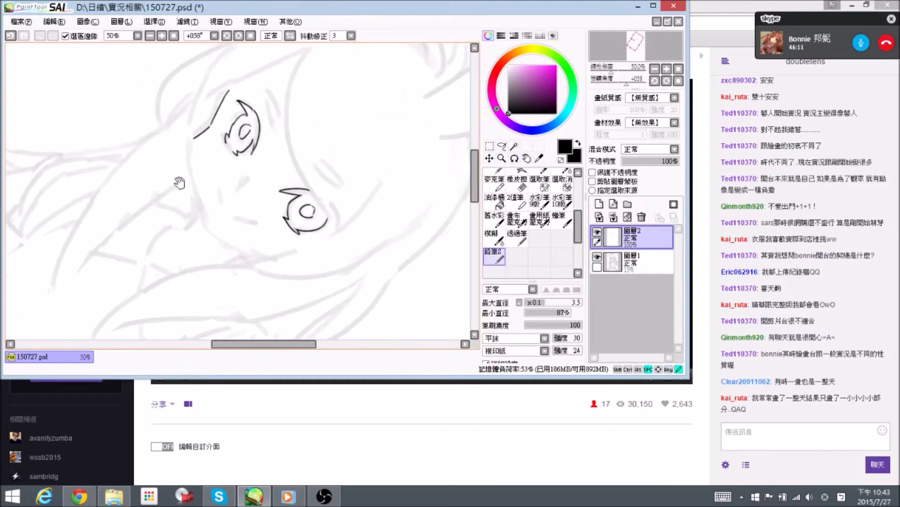
pyautogui.moveTo(196, 142)
pyautogui.mouseDown()
pyautogui.moveTo(194, 179)
pyautogui.moveTo(190, 170)
pyautogui.moveTo(193, 163)
pyautogui.moveTo(207, 225)
pyautogui.mouseUp()
pyautogui.press('e')
pyautogui.moveTo(255, 195); pyautogui.dragTo(243, 208)
pyautogui.moveTo(194, 187); pyautogui.dragTo(201, 245)
# Trace the jaw line through the pointed chin and up towards the opposite cheek, cleaning overlapping ends with the eraser.
pyautogui.moveTo(371, 104)
pyautogui.mouseDown()
pyautogui.moveTo(245, 56)
pyautogui.moveTo(106, 62)
pyautogui.mouseUp()
pyautogui.moveTo(288, 234)
pyautogui.mouseDown()
pyautogui.moveTo(315, 206)
pyautogui.moveTo(271, 230)
pyautogui.moveTo(254, 223)
pyautogui.moveTo(320, 193)
pyautogui.mouseUp()
pyautogui.press('e')
pyautogui.press('n')
pyautogui.press('e')
pyautogui.moveTo(269, 221); pyautogui.dragTo(308, 209)
pyautogui.press('n')
pyautogui.press('e')
pyautogui.press('n')
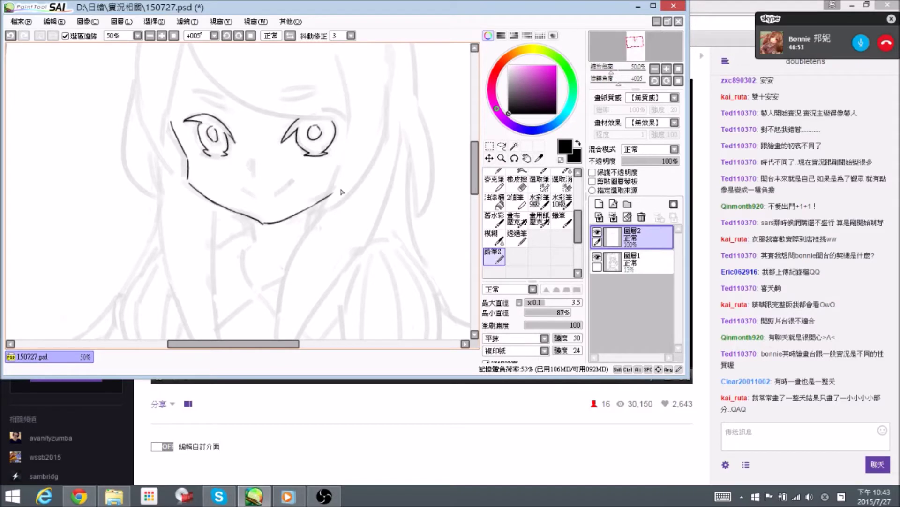
# Save 150727.psd and erase the rough end of the jaw line below the right-hand cheek.
pyautogui.hotkey('ctrl', 's')
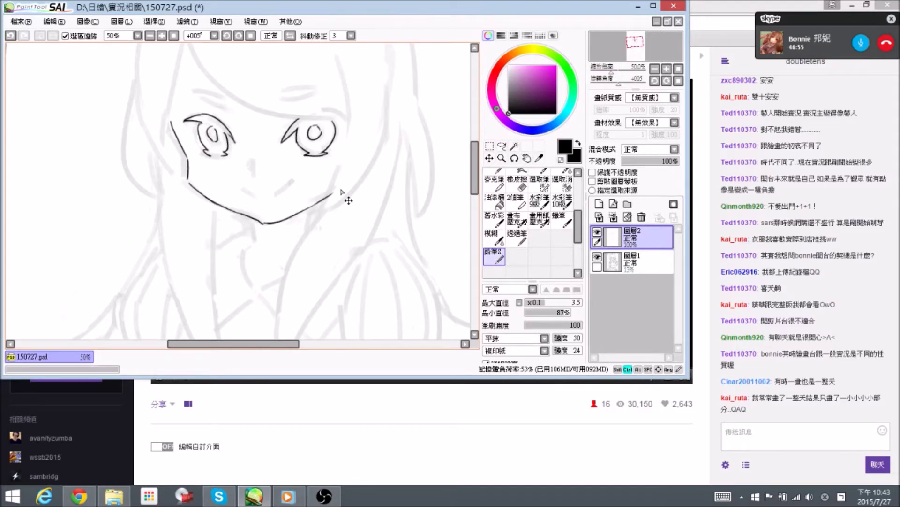
pyautogui.press('space')
pyautogui.moveTo(305, 221); pyautogui.dragTo(311, 213)
pyautogui.press('e')
pyautogui.moveTo(338, 185); pyautogui.dragTo(335, 193)
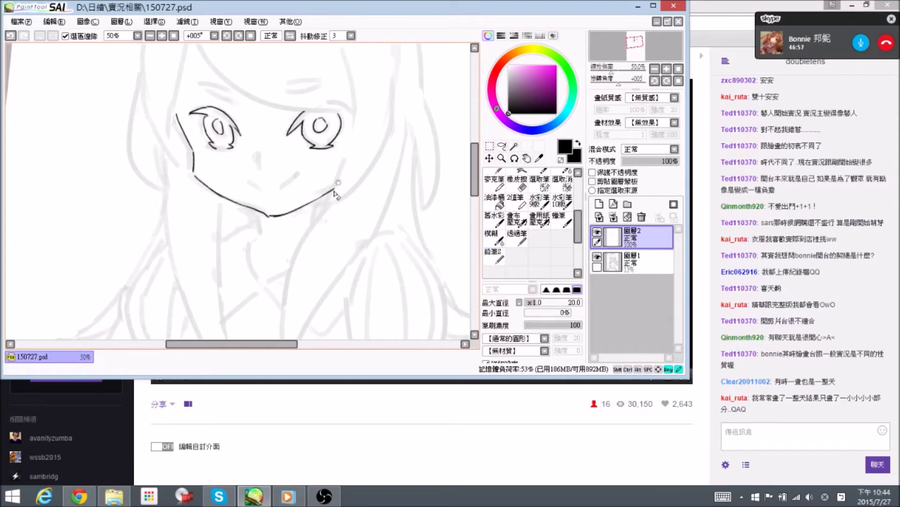
pyautogui.press('n')
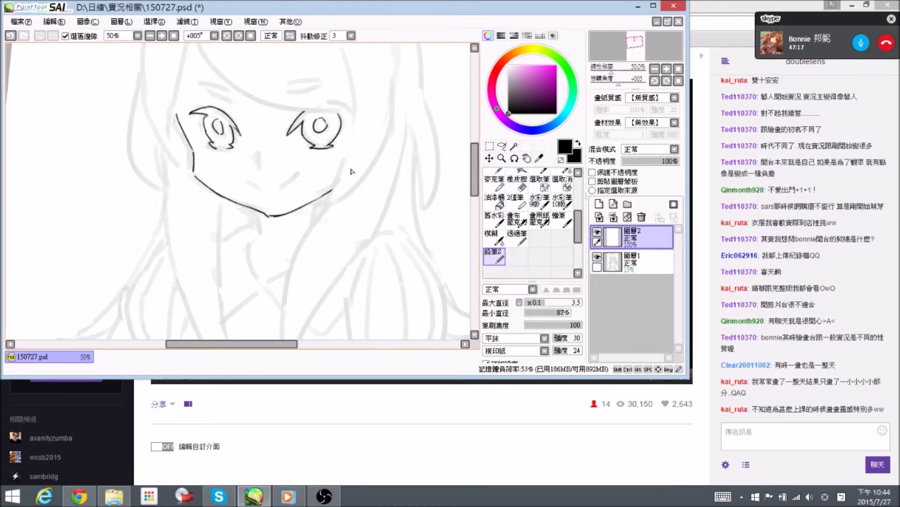
# Trace the sweeping edge of the bangs down to the right-hand eye and erase its overlap with the upper lid.
pyautogui.hotkey('alt', 'space')
pyautogui.moveTo(338, 142); pyautogui.dragTo(345, 210)
pyautogui.press('space')
pyautogui.moveTo(354, 173); pyautogui.dragTo(308, 179)
pyautogui.moveTo(255, 104); pyautogui.dragTo(260, 137)
pyautogui.moveTo(252, 65); pyautogui.dragTo(301, 215)
pyautogui.press('e')
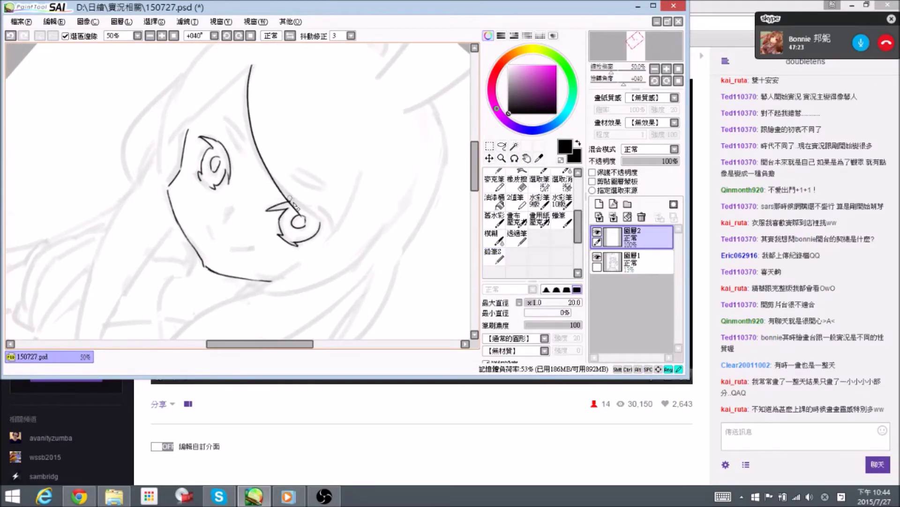
pyautogui.moveTo(301, 214)
pyautogui.mouseDown()
pyautogui.moveTo(292, 204)
pyautogui.moveTo(300, 212)
pyautogui.mouseUp()
pyautogui.press('n')
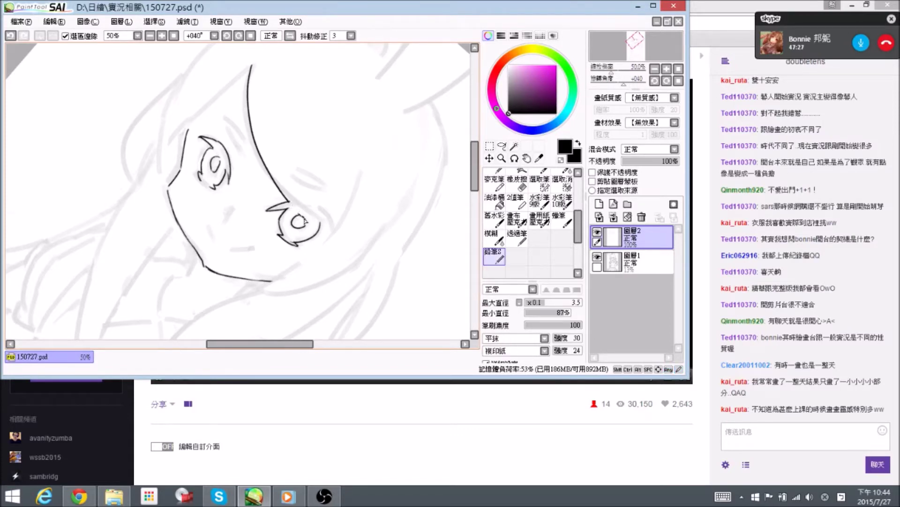
# Trace the right-hand eye's pointed outer lash and the hair edge running down beside the left-hand cheek.
pyautogui.hotkey('alt', 'space')
pyautogui.moveTo(348, 184); pyautogui.dragTo(343, 164)
pyautogui.moveTo(328, 210)
pyautogui.mouseDown()
pyautogui.moveTo(340, 226)
pyautogui.moveTo(338, 174)
pyautogui.mouseUp()
pyautogui.hotkey('alt', 'space')
pyautogui.press('space')
pyautogui.moveTo(203, 108)
pyautogui.mouseDown()
pyautogui.moveTo(217, 112)
pyautogui.moveTo(211, 99)
pyautogui.moveTo(190, 162)
pyautogui.moveTo(194, 197)
pyautogui.mouseUp()
# Trace a small triangular nose and a curved smiling mouth over the faded sketch.
pyautogui.press('space')
pyautogui.moveTo(258, 225)
pyautogui.mouseDown()
pyautogui.moveTo(255, 185)
pyautogui.moveTo(270, 164)
pyautogui.moveTo(265, 179)
pyautogui.moveTo(303, 168)
pyautogui.moveTo(307, 80)
pyautogui.moveTo(281, 73)
pyautogui.mouseUp()
pyautogui.hotkey('alt', 'space')
pyautogui.press('space')
pyautogui.hotkey('alt', 'space')
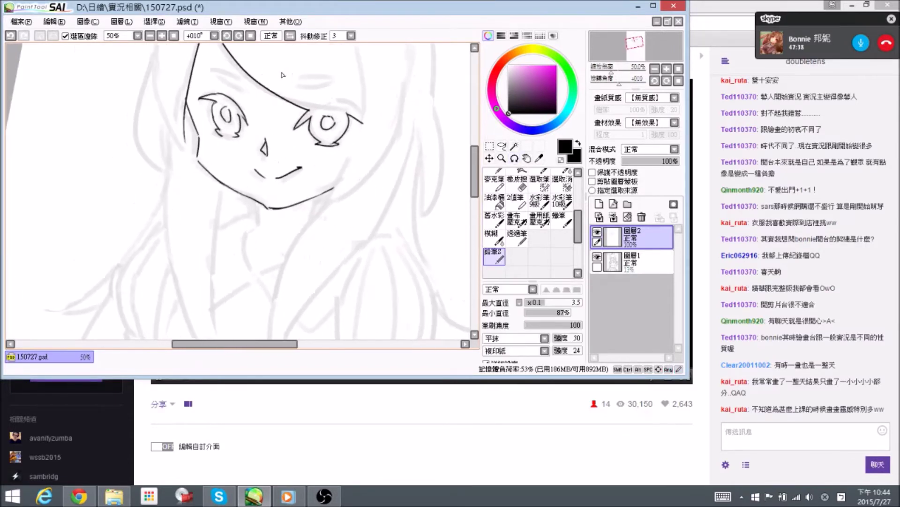
# Mirror the canvas view and trace a thin tapered eyebrow above the eye beside the hair parting.
pyautogui.click(290, 35)
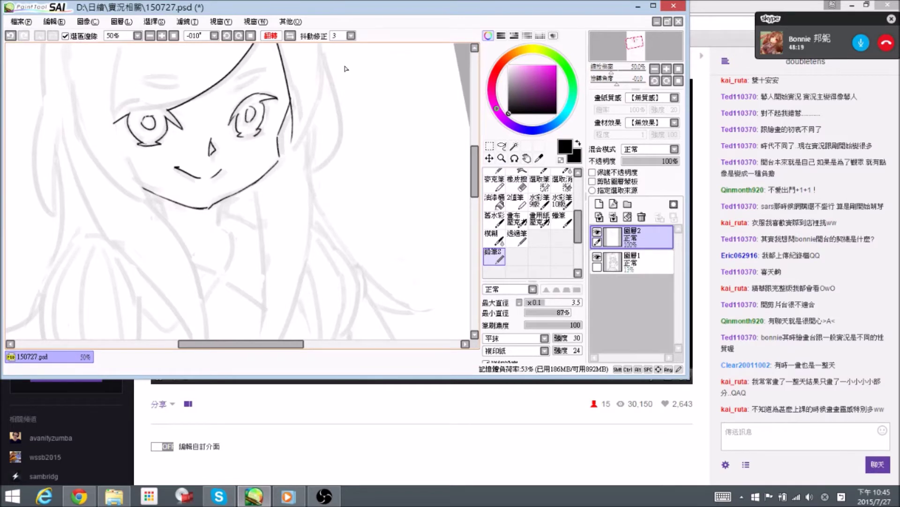
pyautogui.press('space')
pyautogui.moveTo(122, 132)
pyautogui.mouseDown()
pyautogui.moveTo(149, 142)
pyautogui.moveTo(143, 139)
pyautogui.moveTo(151, 130)
pyautogui.moveTo(141, 137)
pyautogui.mouseUp()
pyautogui.press('e')
pyautogui.press('n')
pyautogui.press('r')
pyautogui.moveTo(252, 122)
pyautogui.mouseDown()
pyautogui.moveTo(239, 135)
pyautogui.moveTo(256, 137)
pyautogui.moveTo(275, 116)
pyautogui.moveTo(252, 129)
pyautogui.moveTo(283, 112)
pyautogui.mouseUp()
pyautogui.press('space')
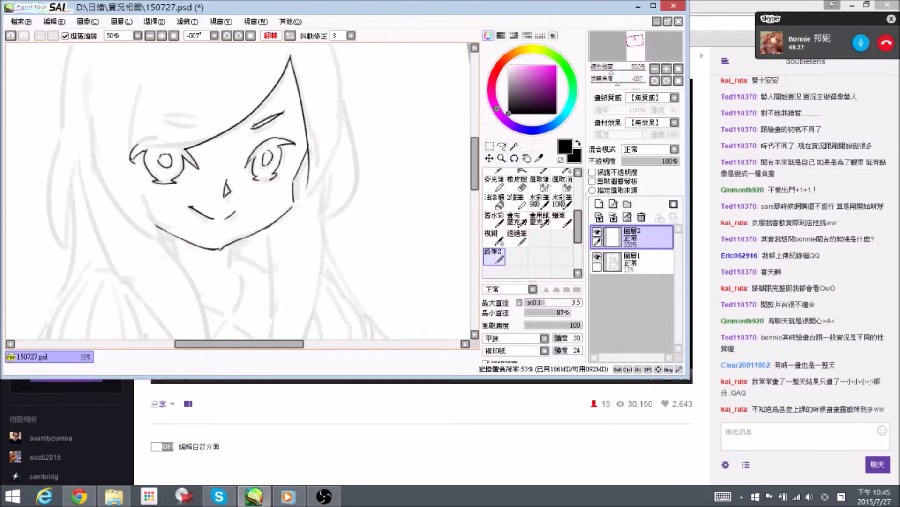
# Restore the unmirrored view and trace the second tapered eyebrow above the right-hand eye.
pyautogui.press('space')
pyautogui.moveTo(200, 127); pyautogui.dragTo(224, 134)
pyautogui.click(290, 36)
pyautogui.press('r')
pyautogui.moveTo(309, 127); pyautogui.dragTo(303, 121)
pyautogui.press('space')
pyautogui.moveTo(247, 132)
pyautogui.mouseDown()
pyautogui.moveTo(298, 121)
pyautogui.moveTo(378, 201)
pyautogui.moveTo(269, 125)
pyautogui.mouseUp()
# Trace the right-hand side of the face from the bangs to the jaw, erasing the overlap at the outer lash.
pyautogui.press('r')
pyautogui.press('space')
pyautogui.moveTo(337, 164); pyautogui.dragTo(324, 179)
pyautogui.moveTo(306, 111); pyautogui.dragTo(293, 242)
pyautogui.press('space')
pyautogui.moveTo(317, 177)
pyautogui.mouseDown()
pyautogui.moveTo(325, 153)
pyautogui.moveTo(322, 164)
pyautogui.mouseUp()
pyautogui.press('e')
pyautogui.press('e')
pyautogui.press('e')
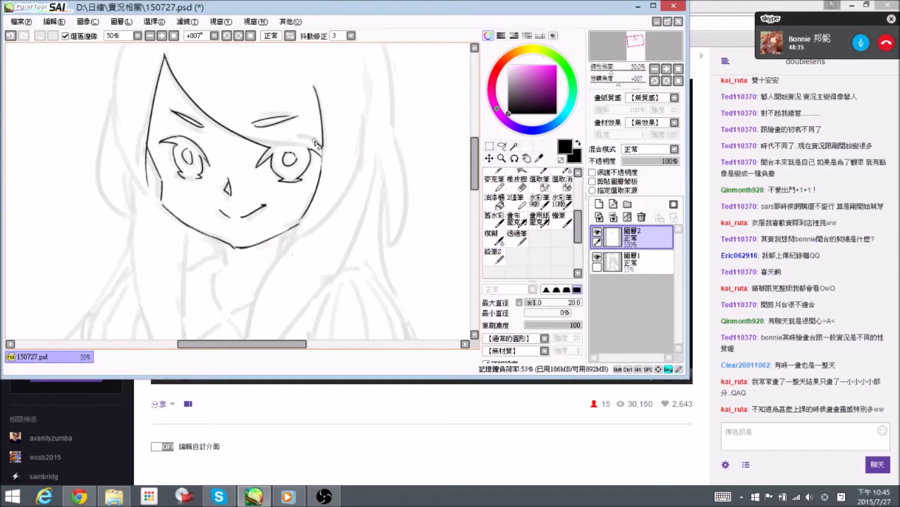
pyautogui.press('e')
# Trace the long right-hand front hair lock with its curved inner edge, outer edge and curled tip.
pyautogui.press('space')
pyautogui.moveTo(317, 211); pyautogui.dragTo(332, 147)
pyautogui.scroll(-1, 319, 156)
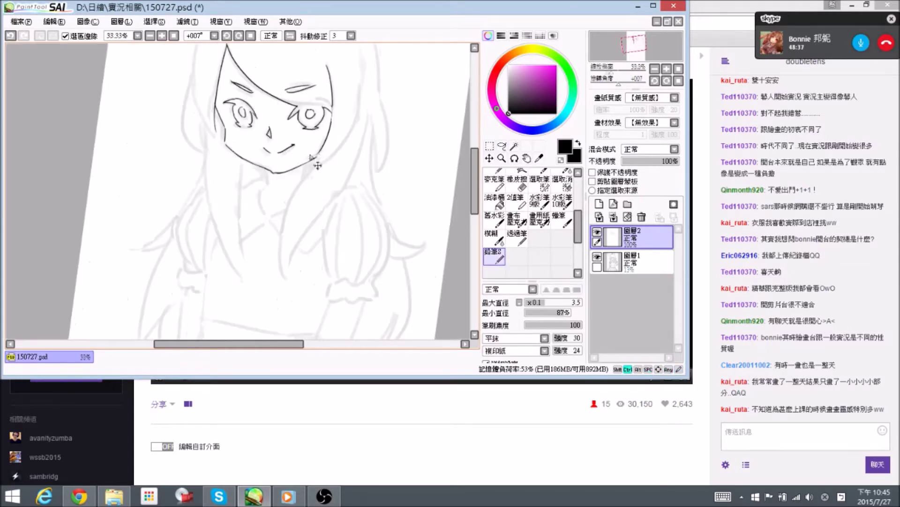
pyautogui.moveTo(319, 154)
pyautogui.mouseDown()
pyautogui.moveTo(298, 187)
pyautogui.moveTo(318, 175)
pyautogui.moveTo(300, 270)
pyautogui.mouseUp()
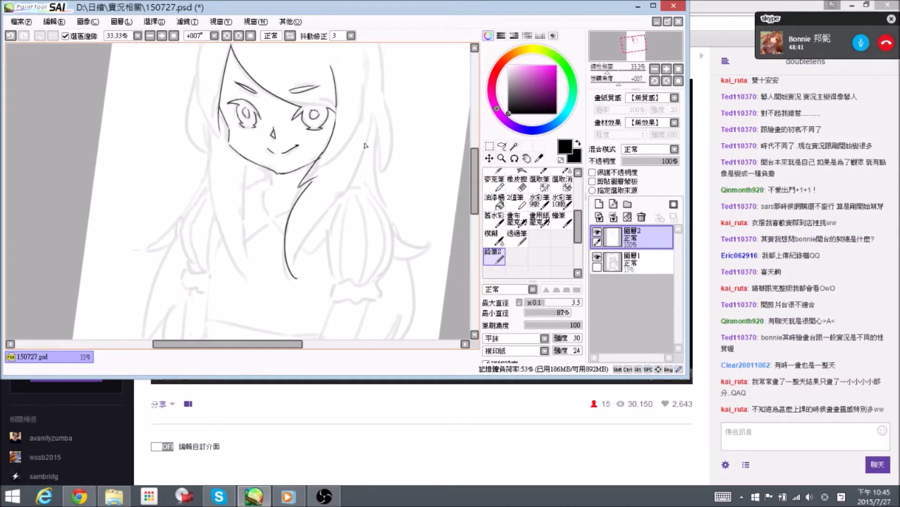
pyautogui.press('space')
pyautogui.moveTo(364, 151); pyautogui.dragTo(332, 228)
pyautogui.press('space')
pyautogui.moveTo(325, 253)
pyautogui.mouseDown()
pyautogui.moveTo(344, 195)
pyautogui.moveTo(320, 211)
pyautogui.moveTo(304, 254)
pyautogui.moveTo(320, 254)
pyautogui.moveTo(300, 248)
pyautogui.moveTo(316, 258)
pyautogui.mouseUp()
pyautogui.press('e')
pyautogui.press('n')
# Erase overlaps near the jaw and add a short inner strand at the top of the right-hand hair lock.
pyautogui.hotkey('alt', 'space')
pyautogui.moveTo(338, 156); pyautogui.dragTo(295, 179)
pyautogui.press('space')
pyautogui.press('e')
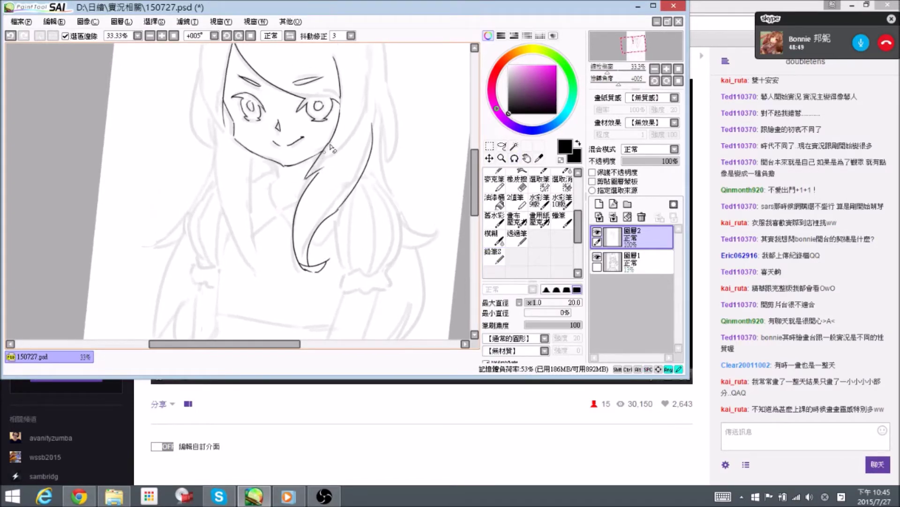
pyautogui.press('n')
pyautogui.moveTo(330, 161); pyautogui.dragTo(348, 141)
pyautogui.press('e')
pyautogui.press('n')
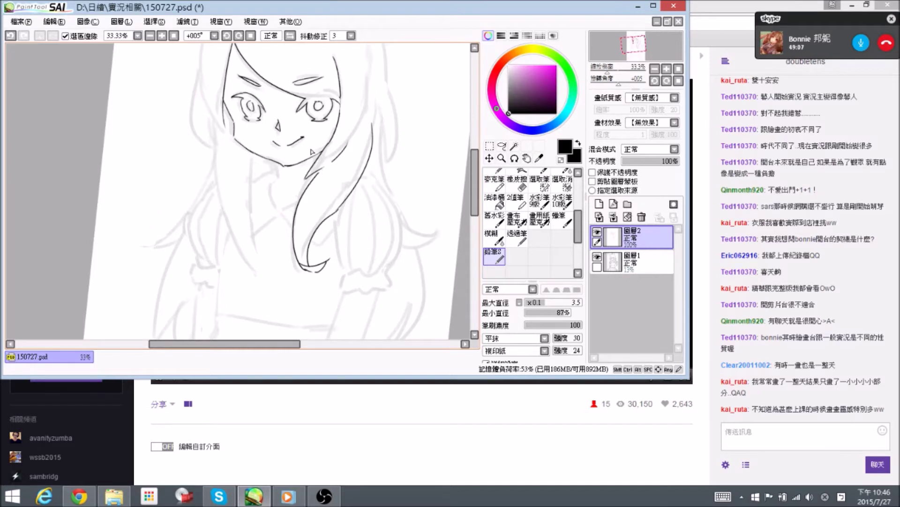
# Trace the long left-hand front hair lock's inner and outer edges, erasing and redrawing until it ends in a curled tip.
pyautogui.moveTo(248, 152)
pyautogui.mouseDown()
pyautogui.moveTo(231, 175)
pyautogui.moveTo(255, 256)
pyautogui.mouseUp()
pyautogui.moveTo(200, 143)
pyautogui.mouseDown()
pyautogui.moveTo(228, 243)
pyautogui.moveTo(204, 189)
pyautogui.moveTo(240, 266)
pyautogui.moveTo(196, 157)
pyautogui.moveTo(200, 183)
pyautogui.moveTo(208, 151)
pyautogui.moveTo(244, 259)
pyautogui.moveTo(235, 210)
pyautogui.mouseUp()
pyautogui.press('e')
pyautogui.press('n')
pyautogui.press('e')
pyautogui.moveTo(239, 172)
pyautogui.mouseDown()
pyautogui.moveTo(240, 200)
pyautogui.moveTo(240, 189)
pyautogui.mouseUp()
pyautogui.press('n')
pyautogui.moveTo(245, 152)
pyautogui.mouseDown()
pyautogui.moveTo(253, 262)
pyautogui.moveTo(232, 265)
pyautogui.moveTo(258, 267)
pyautogui.moveTo(240, 271)
pyautogui.moveTo(250, 251)
pyautogui.moveTo(248, 270)
pyautogui.moveTo(233, 268)
pyautogui.moveTo(246, 273)
pyautogui.moveTo(231, 265)
pyautogui.moveTo(240, 269)
pyautogui.mouseUp()
pyautogui.press('e')
pyautogui.press('n')
pyautogui.press('e')
pyautogui.press('n')
pyautogui.press('e')
pyautogui.press('n')
pyautogui.press('e')
pyautogui.press('n')
pyautogui.moveTo(225, 164); pyautogui.dragTo(228, 184)
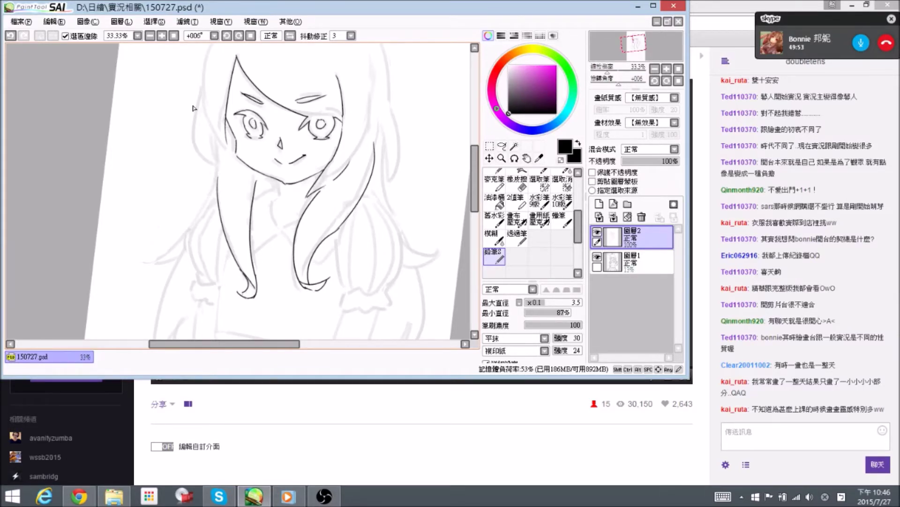
# Erase and redraw the upper outer edge of the right-hand hair lock, and save 150727.psd.
pyautogui.moveTo(298, 166); pyautogui.dragTo(296, 162)
pyautogui.moveTo(389, 188)
pyautogui.mouseDown()
pyautogui.moveTo(396, 210)
pyautogui.moveTo(388, 209)
pyautogui.mouseUp()
pyautogui.press('e')
pyautogui.moveTo(371, 158); pyautogui.dragTo(369, 190)
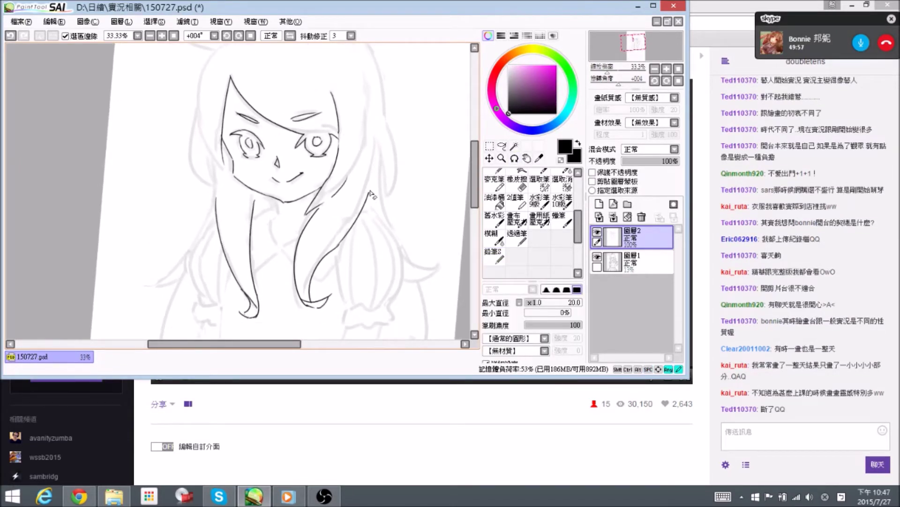
pyautogui.press('e')
pyautogui.press('n')
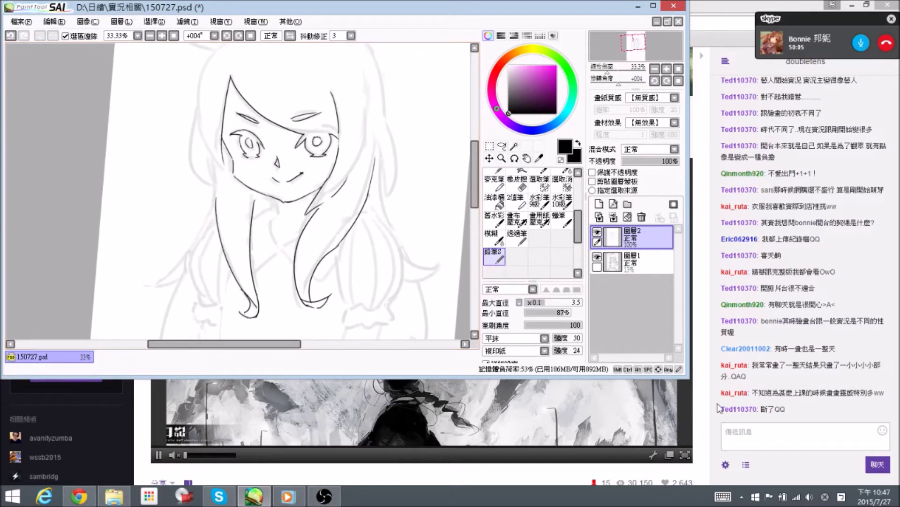
pyautogui.moveTo(376, 229); pyautogui.dragTo(368, 200)
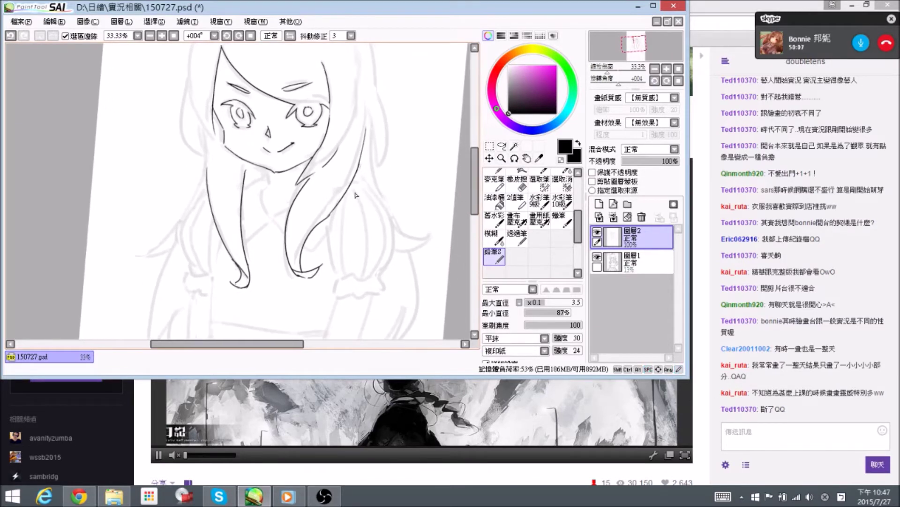
pyautogui.hotkey('ctrl', 's')
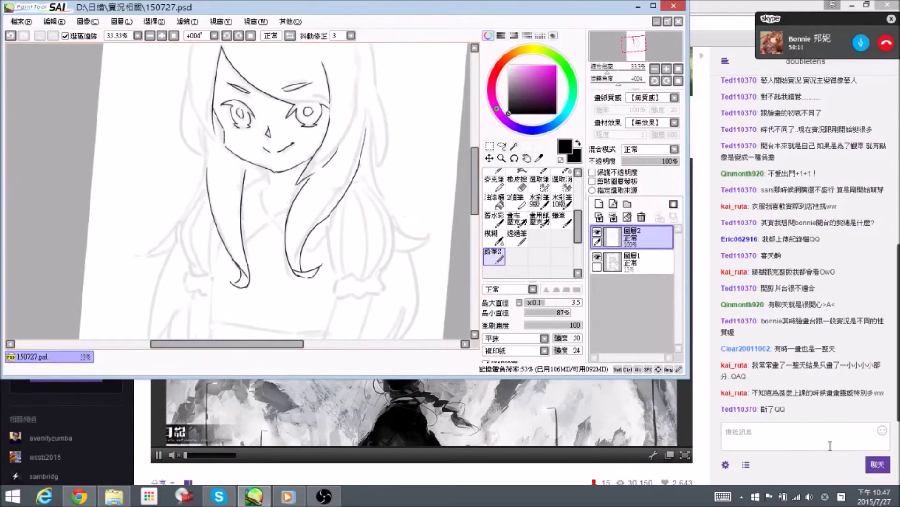
# Switch to the Twitch chat in the browser, post the message "請按F5", and return to PaintTool SAI.
pyautogui.click(812, 436)
pyautogui.write('諸')
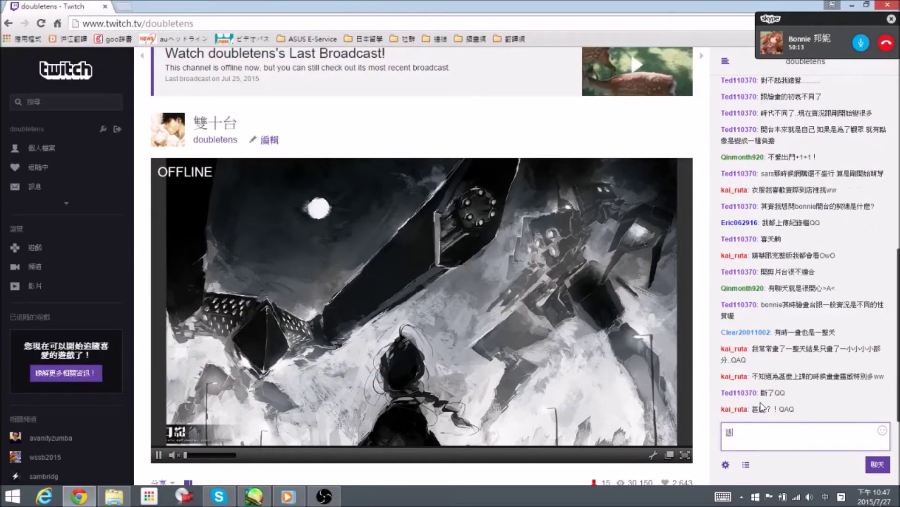
pyautogui.write('位')
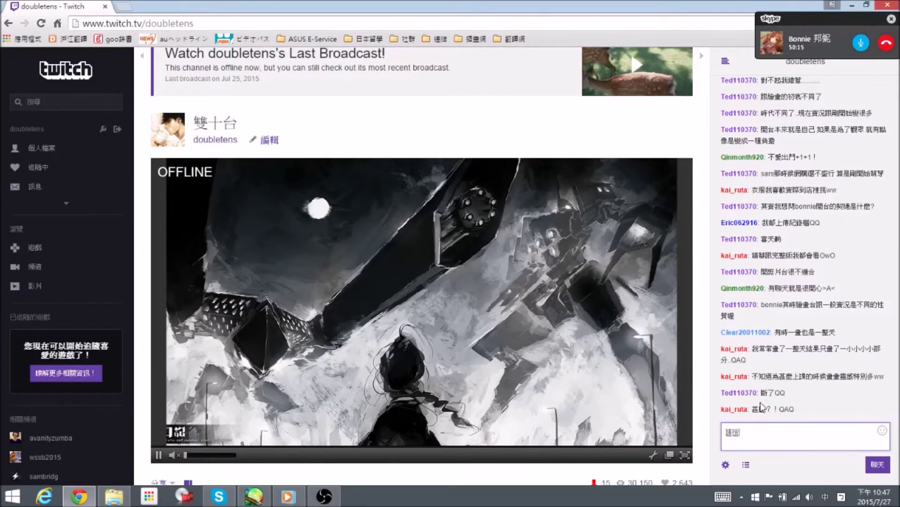
pyautogui.write('F5')
pyautogui.press('Return')
pyautogui.press('Return')
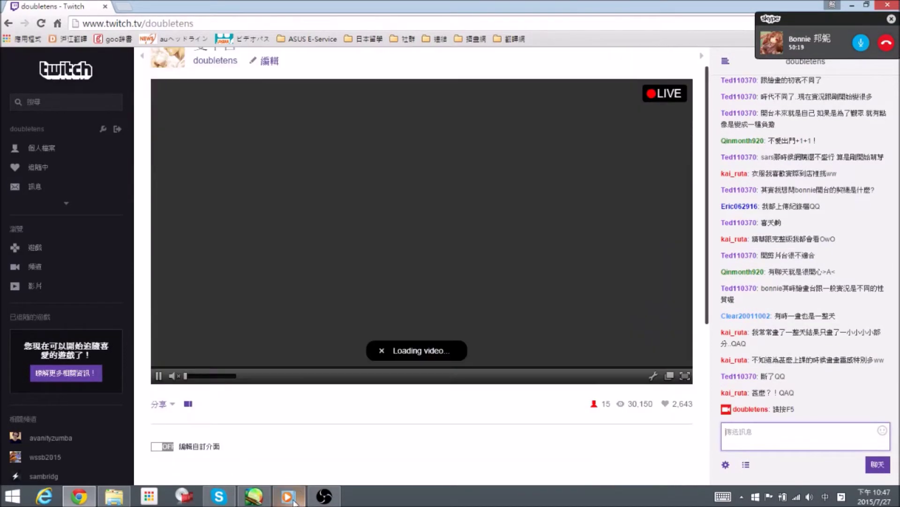
pyautogui.click(254, 496)
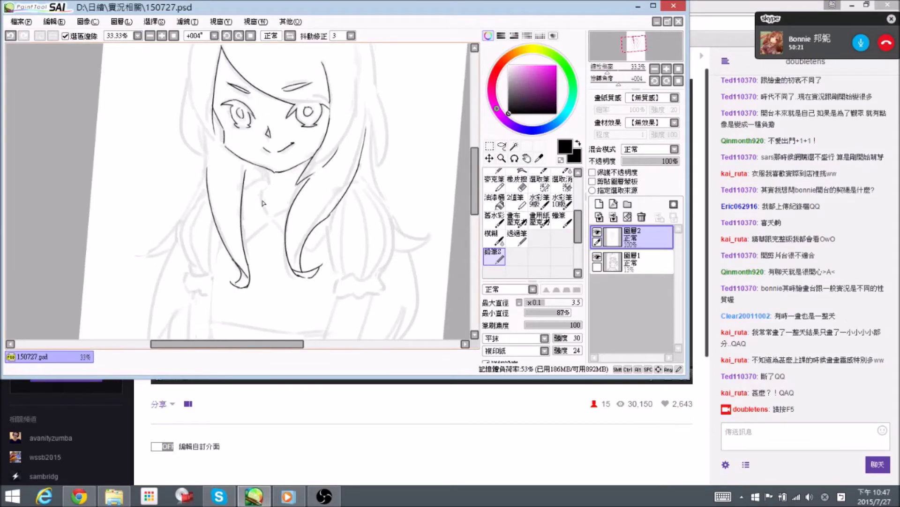
# Erase the rough upper end of the left-hand hair lock's outer edge.
pyautogui.moveTo(225, 206); pyautogui.dragTo(231, 218)
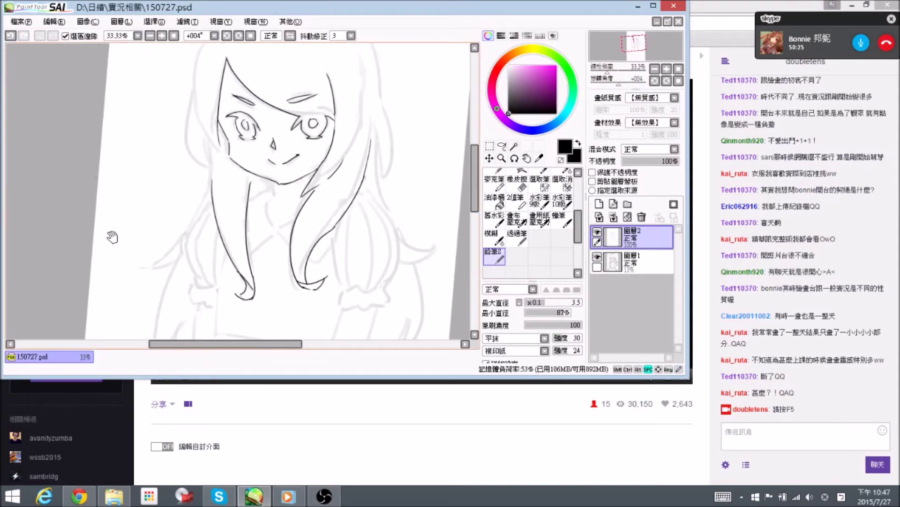
pyautogui.moveTo(122, 227); pyautogui.dragTo(127, 237)
pyautogui.press('e')
pyautogui.moveTo(219, 179); pyautogui.dragTo(218, 201)
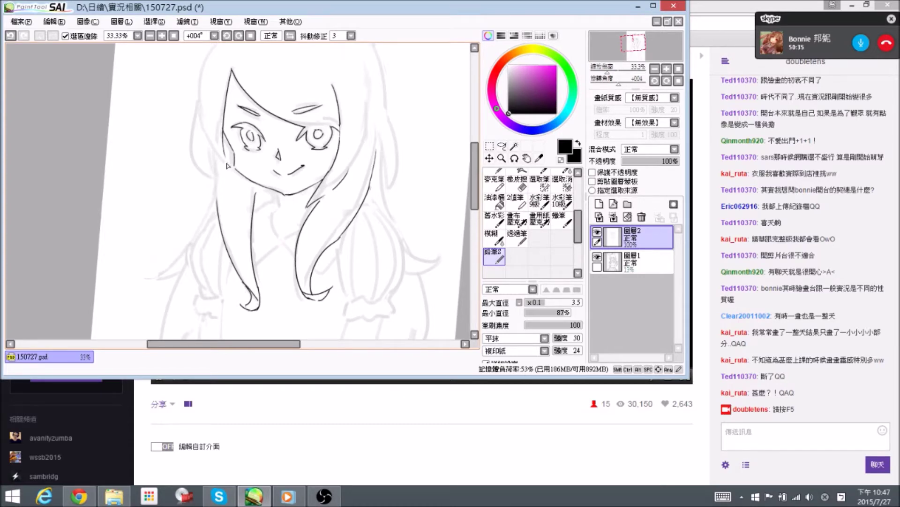
# Trace the neck line below the chin and the V-shaped neckline between the two front hair locks.
pyautogui.press('space')
pyautogui.moveTo(194, 170); pyautogui.dragTo(196, 186)
pyautogui.moveTo(223, 145); pyautogui.dragTo(229, 155)
pyautogui.moveTo(230, 258)
pyautogui.mouseDown()
pyautogui.moveTo(231, 183)
pyautogui.moveTo(226, 198)
pyautogui.mouseUp()
pyautogui.press('space')
pyautogui.moveTo(282, 159)
pyautogui.mouseDown()
pyautogui.moveTo(278, 177)
pyautogui.moveTo(299, 199)
pyautogui.mouseUp()
pyautogui.moveTo(282, 167)
pyautogui.mouseDown()
pyautogui.moveTo(267, 173)
pyautogui.moveTo(280, 216)
pyautogui.mouseUp()
# Trace the outer hair curve beside the left-hand cheek with a small pointed strand joining the front lock.
pyautogui.press('space')
pyautogui.moveTo(238, 148); pyautogui.dragTo(250, 224)
pyautogui.press('space')
pyautogui.moveTo(242, 197); pyautogui.dragTo(250, 224)
pyautogui.press('space')
pyautogui.moveTo(238, 195); pyautogui.dragTo(243, 203)
pyautogui.moveTo(237, 167)
pyautogui.mouseDown()
pyautogui.moveTo(234, 219)
pyautogui.moveTo(256, 254)
pyautogui.mouseUp()
pyautogui.press('e')
pyautogui.press('n')
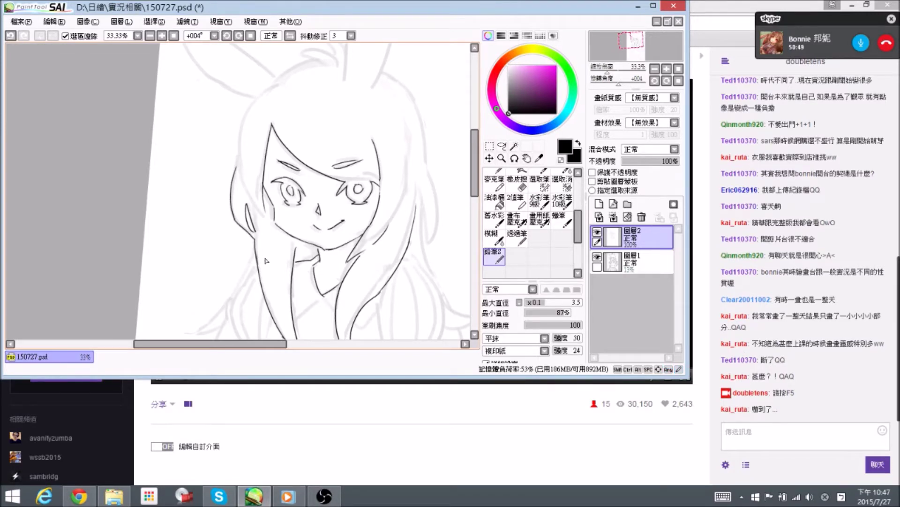
# Trace the head outline from the left-hand side hair up to the crown, ending in a pointed tuft of hair.
pyautogui.press('space')
pyautogui.moveTo(305, 234); pyautogui.dragTo(285, 239)
pyautogui.moveTo(309, 72)
pyautogui.mouseDown()
pyautogui.moveTo(332, 132)
pyautogui.moveTo(293, 117)
pyautogui.moveTo(317, 132)
pyautogui.moveTo(268, 161)
pyautogui.moveTo(283, 161)
pyautogui.moveTo(306, 129)
pyautogui.moveTo(286, 154)
pyautogui.moveTo(270, 220)
pyautogui.mouseUp()
pyautogui.press('space')
pyautogui.press('space')
pyautogui.press('e')
pyautogui.press('n')
pyautogui.press('space')
pyautogui.press('e')
pyautogui.press('n')
pyautogui.press('e')
pyautogui.press('n')
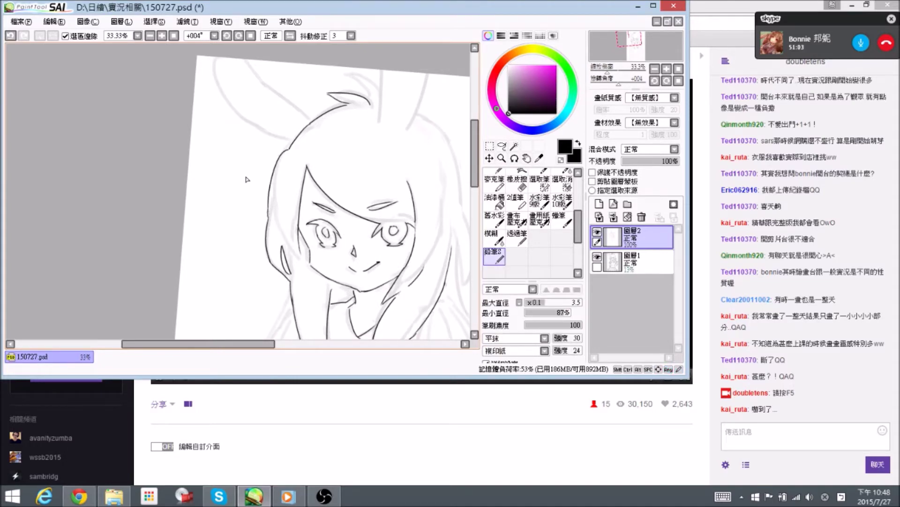
# Mirror the canvas view and trace additional pointed strands on the hair tuft at the crown.
pyautogui.click(291, 36)
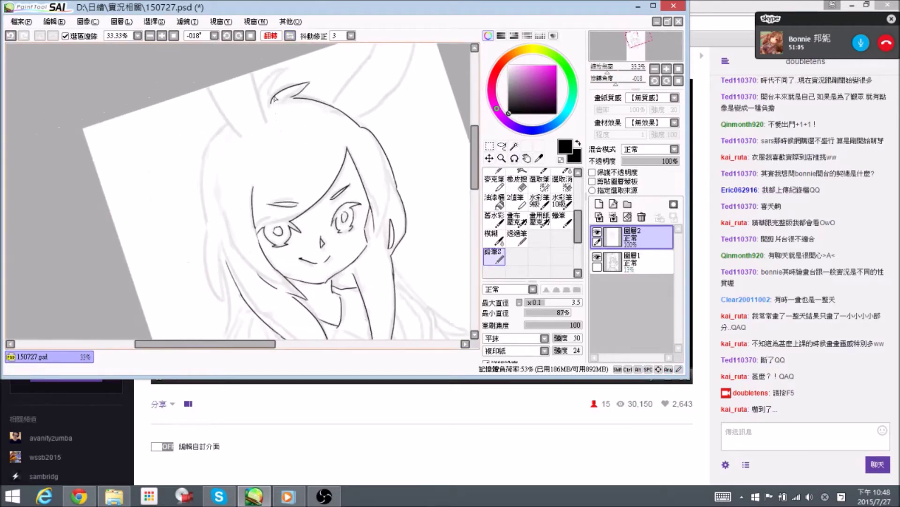
pyautogui.moveTo(331, 101); pyautogui.dragTo(322, 93)
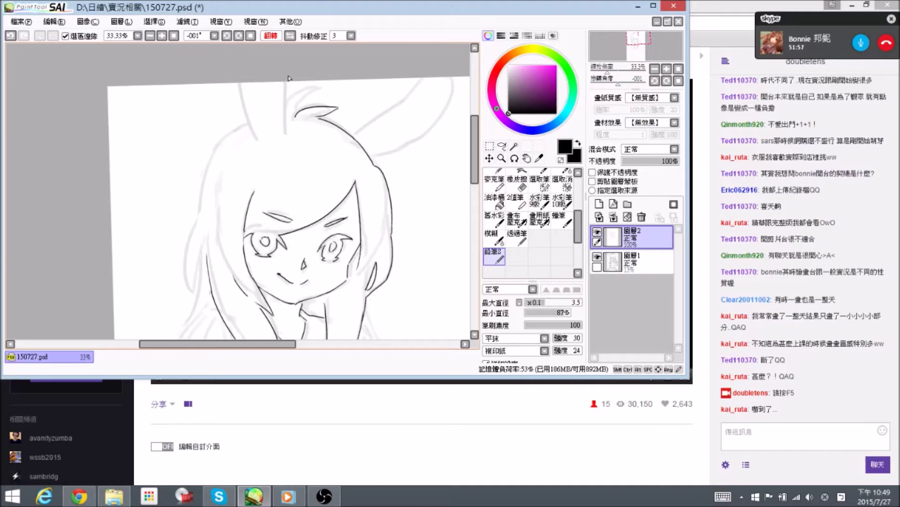
pyautogui.press('space')
pyautogui.moveTo(285, 239); pyautogui.dragTo(298, 262)
pyautogui.moveTo(302, 133)
pyautogui.mouseDown()
pyautogui.moveTo(331, 113)
pyautogui.moveTo(284, 171)
pyautogui.moveTo(317, 137)
pyautogui.mouseUp()
pyautogui.hotkey('alt', 'space')
pyautogui.press('space')
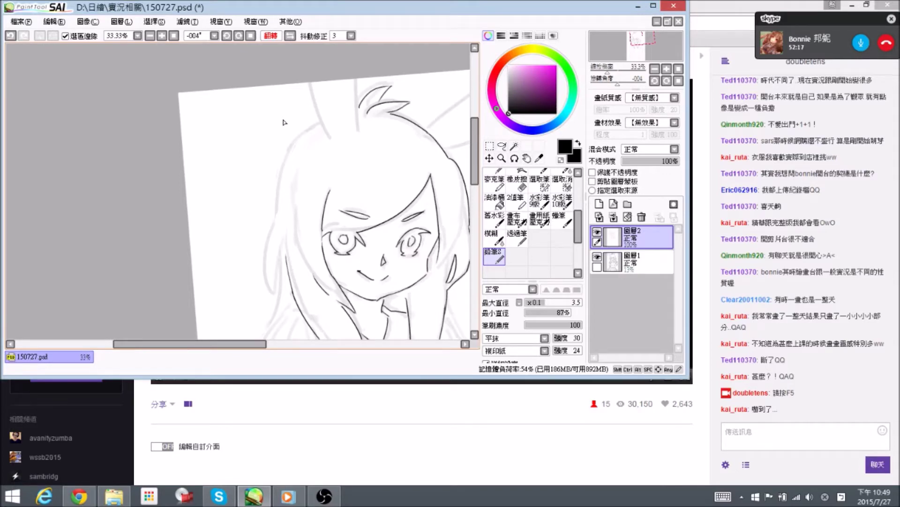
# Save the file and trace the head outline from the crown tuft down to the temple on the left-hand side.
pyautogui.hotkey('ctrl', 's')
pyautogui.press('space')
pyautogui.moveTo(294, 153); pyautogui.dragTo(296, 156)
pyautogui.press('e')
pyautogui.moveTo(379, 94)
pyautogui.mouseDown()
pyautogui.moveTo(364, 107)
pyautogui.moveTo(394, 86)
pyautogui.moveTo(362, 119)
pyautogui.moveTo(371, 113)
pyautogui.moveTo(328, 107)
pyautogui.moveTo(281, 187)
pyautogui.mouseUp()
pyautogui.press('n')
pyautogui.press('e')
pyautogui.press('n')
# Extend the left-hand hair outline below the temple, erase its stray ends, and save the file.
pyautogui.moveTo(282, 219); pyautogui.dragTo(278, 194)
pyautogui.press('e')
pyautogui.moveTo(282, 133); pyautogui.dragTo(275, 165)
pyautogui.press('n')
pyautogui.moveTo(283, 120); pyautogui.dragTo(280, 168)
pyautogui.press('e')
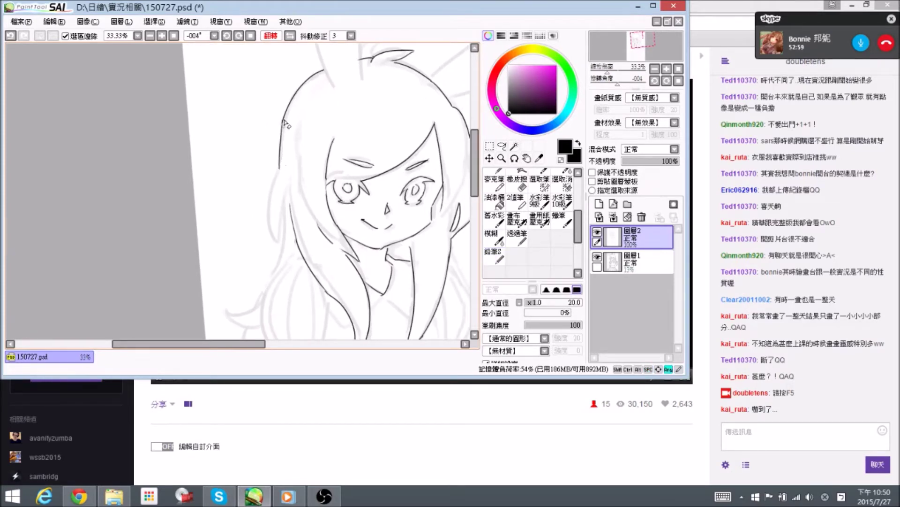
pyautogui.press('n')
pyautogui.moveTo(284, 128)
pyautogui.mouseDown()
pyautogui.moveTo(278, 181)
pyautogui.moveTo(288, 182)
pyautogui.mouseUp()
pyautogui.press('e')
pyautogui.press('n')
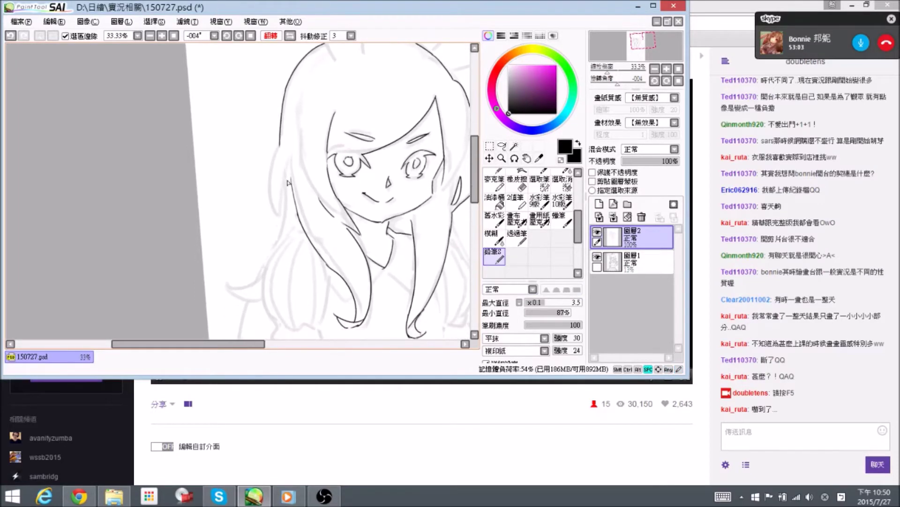
pyautogui.hotkey('ctrl', 's')
# Trace the pointed side strand beside the left-hand cheek and the long outer hair ending in an outward flick.
pyautogui.press('space')
pyautogui.moveTo(276, 162); pyautogui.dragTo(278, 237)
pyautogui.moveTo(286, 182); pyautogui.dragTo(277, 229)
pyautogui.press('space')
pyautogui.moveTo(281, 206)
pyautogui.mouseDown()
pyautogui.moveTo(280, 192)
pyautogui.moveTo(280, 233)
pyautogui.moveTo(288, 222)
pyautogui.moveTo(267, 253)
pyautogui.mouseUp()
pyautogui.press('space')
pyautogui.press('e')
pyautogui.press('n')
pyautogui.press('space')
pyautogui.moveTo(267, 254)
pyautogui.mouseDown()
pyautogui.moveTo(281, 233)
pyautogui.moveTo(250, 237)
pyautogui.moveTo(272, 256)
pyautogui.mouseUp()
pyautogui.press('space')
pyautogui.moveTo(277, 292); pyautogui.dragTo(295, 199)
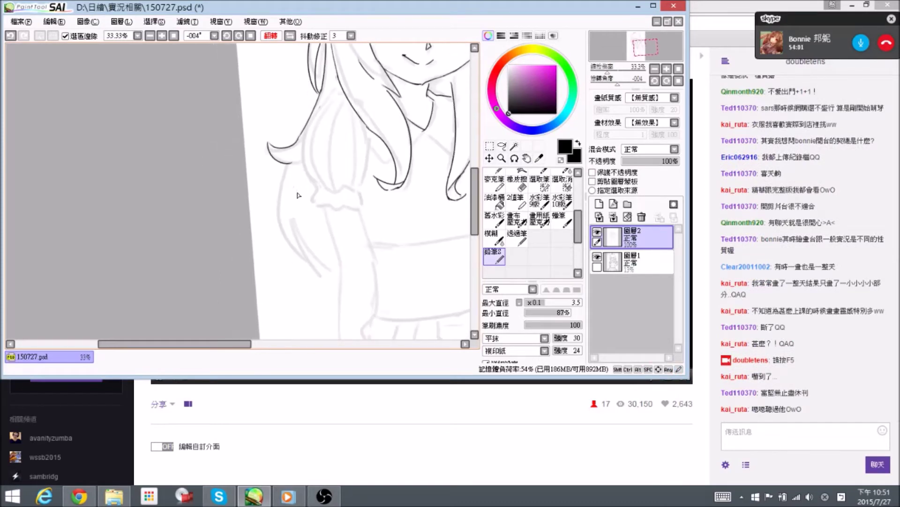
# Trace the lower back hair below the flick, curving inward to pointed ends, and clean up its line.
pyautogui.moveTo(288, 166); pyautogui.dragTo(295, 264)
pyautogui.press('e')
pyautogui.moveTo(279, 232)
pyautogui.mouseDown()
pyautogui.moveTo(300, 272)
pyautogui.moveTo(326, 276)
pyautogui.moveTo(303, 235)
pyautogui.moveTo(339, 266)
pyautogui.mouseUp()
pyautogui.press('n')
# Restore the unmirrored canvas view and trace the long outer hair with its outward flick on the left-hand side.
pyautogui.press('space')
pyautogui.moveTo(454, 143); pyautogui.dragTo(341, 213)
pyautogui.click(288, 37)
pyautogui.moveTo(208, 204); pyautogui.dragTo(279, 165)
pyautogui.moveTo(177, 136)
pyautogui.mouseDown()
pyautogui.moveTo(244, 210)
pyautogui.moveTo(262, 186)
pyautogui.moveTo(265, 163)
pyautogui.moveTo(234, 212)
pyautogui.moveTo(260, 187)
pyautogui.moveTo(271, 171)
pyautogui.moveTo(210, 221)
pyautogui.moveTo(249, 223)
pyautogui.mouseUp()
pyautogui.press('e')
pyautogui.press('n')
pyautogui.press('space')
pyautogui.press('e')
pyautogui.press('n')
pyautogui.press('space')
pyautogui.moveTo(252, 251)
pyautogui.mouseDown()
pyautogui.moveTo(265, 209)
pyautogui.moveTo(263, 177)
pyautogui.mouseUp()
pyautogui.press('space')
pyautogui.press('space')
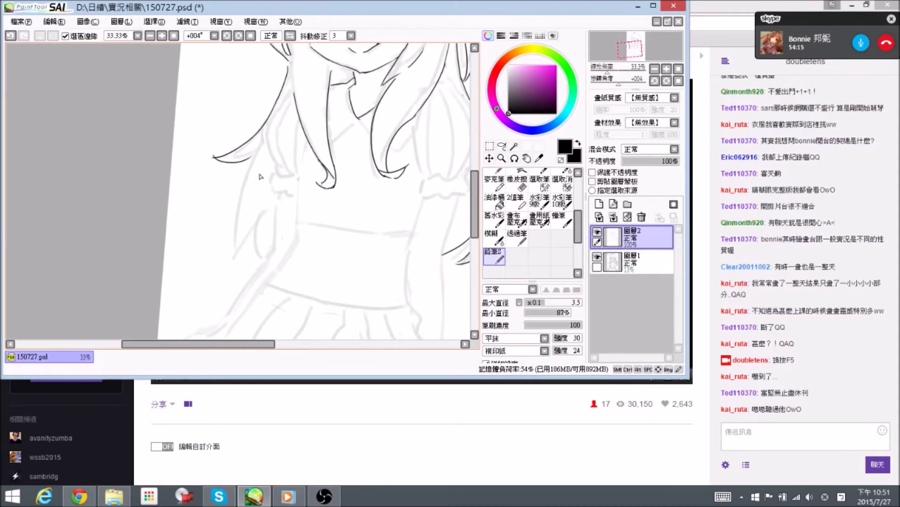
# Clean up the left-hand flick's tip and trace the lower back hair beneath it with pointed ends.
pyautogui.press('e')
pyautogui.moveTo(214, 159); pyautogui.dragTo(216, 159)
pyautogui.press('n')
pyautogui.press('space')
pyautogui.moveTo(300, 195)
pyautogui.mouseDown()
pyautogui.moveTo(283, 206)
pyautogui.moveTo(243, 209)
pyautogui.mouseUp()
pyautogui.moveTo(185, 210); pyautogui.dragTo(200, 218)
pyautogui.moveTo(203, 183)
pyautogui.mouseDown()
pyautogui.moveTo(160, 253)
pyautogui.moveTo(181, 282)
pyautogui.moveTo(181, 302)
pyautogui.moveTo(219, 244)
pyautogui.moveTo(209, 294)
pyautogui.mouseUp()
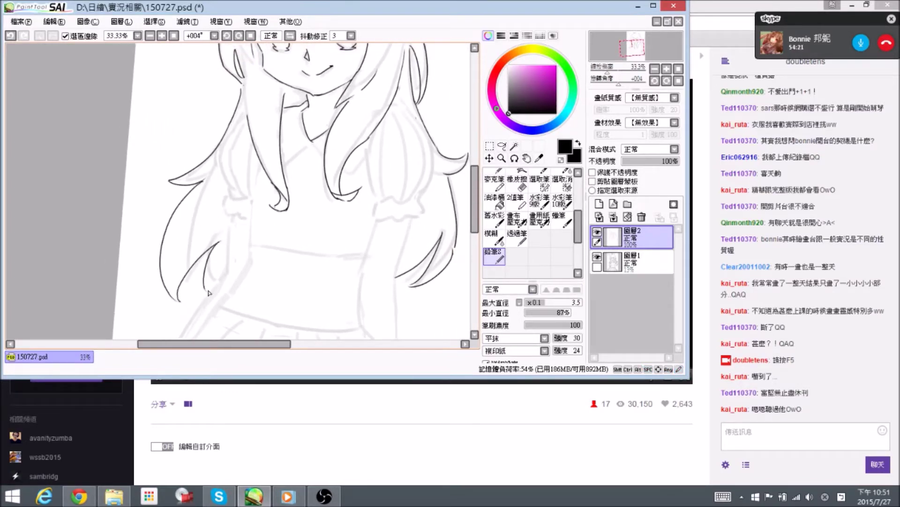
# Trace the pointed collar edges below the V-shaped neckline between the front locks and save the file.
pyautogui.moveTo(404, 166)
pyautogui.mouseDown()
pyautogui.moveTo(316, 254)
pyautogui.moveTo(334, 218)
pyautogui.mouseUp()
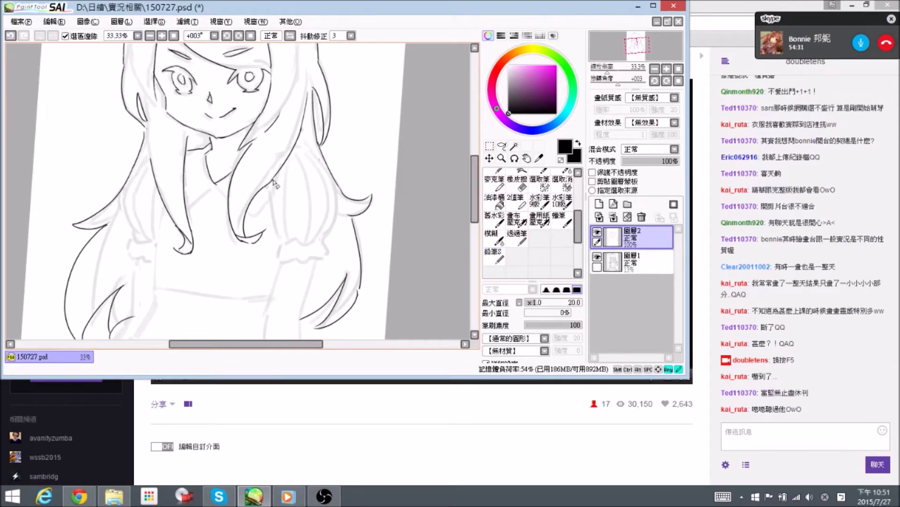
pyautogui.press('space')
pyautogui.moveTo(166, 171); pyautogui.dragTo(185, 174)
pyautogui.moveTo(228, 204)
pyautogui.mouseDown()
pyautogui.moveTo(228, 196)
pyautogui.moveTo(215, 200)
pyautogui.moveTo(232, 183)
pyautogui.moveTo(243, 194)
pyautogui.mouseUp()
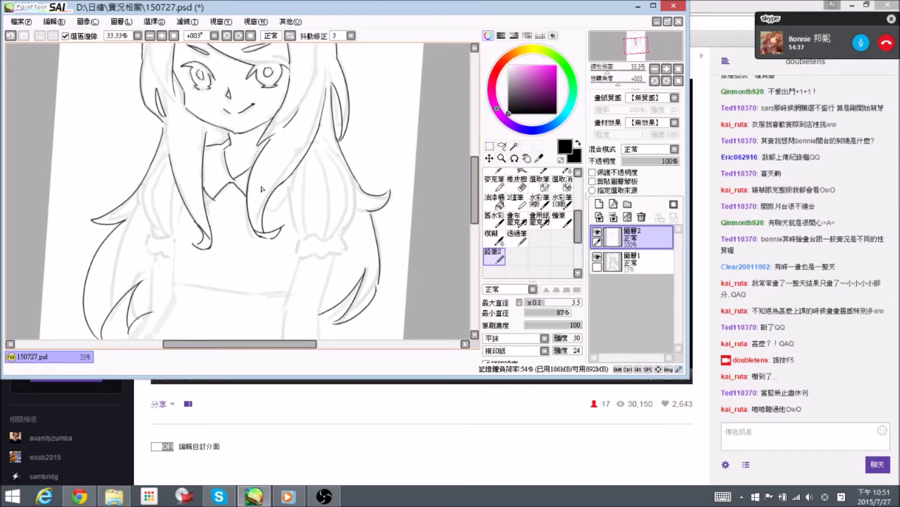
pyautogui.hotkey('ctrl', 's')
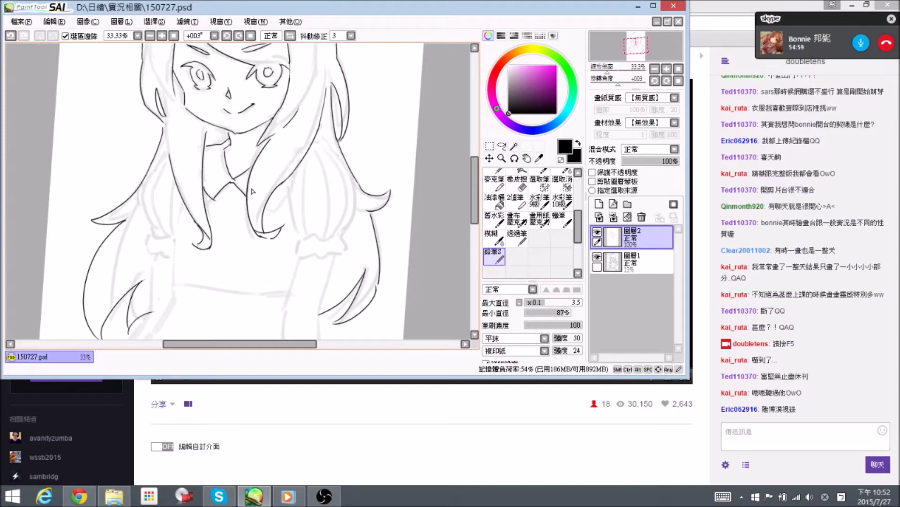
# Refine the upper edge of the left-hand front lock beside the jaw, erasing stray line ends.
pyautogui.moveTo(168, 143)
pyautogui.mouseDown()
pyautogui.moveTo(170, 164)
pyautogui.moveTo(179, 99)
pyautogui.moveTo(171, 161)
pyautogui.moveTo(173, 104)
pyautogui.mouseUp()
pyautogui.press('e')
pyautogui.press('n')
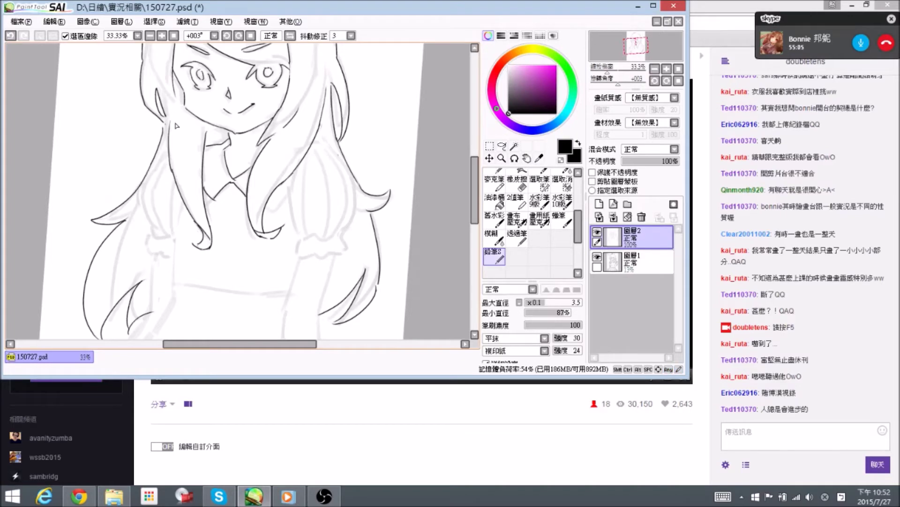
pyautogui.moveTo(226, 93)
pyautogui.mouseDown()
pyautogui.moveTo(253, 95)
pyautogui.moveTo(265, 144)
pyautogui.mouseUp()
pyautogui.press('e')
pyautogui.moveTo(185, 131); pyautogui.dragTo(198, 154)
pyautogui.press('n')
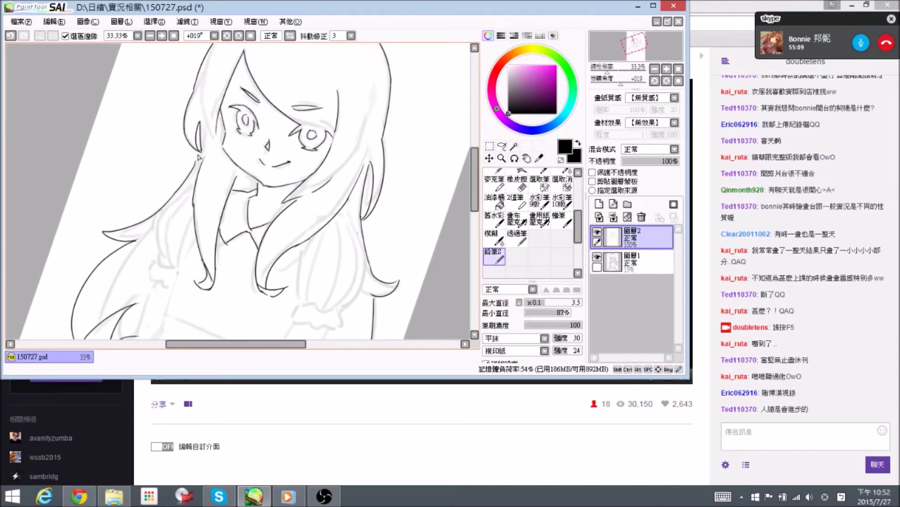
# Erase and redraw the junction of the left-hand side strand and outer hair, and rotate the canvas back to +003°.
pyautogui.hotkey('alt', 'space')
pyautogui.press('e')
pyautogui.moveTo(203, 143); pyautogui.dragTo(200, 156)
pyautogui.press('n')
pyautogui.moveTo(200, 153); pyautogui.dragTo(195, 163)
pyautogui.hotkey('alt', 'space')
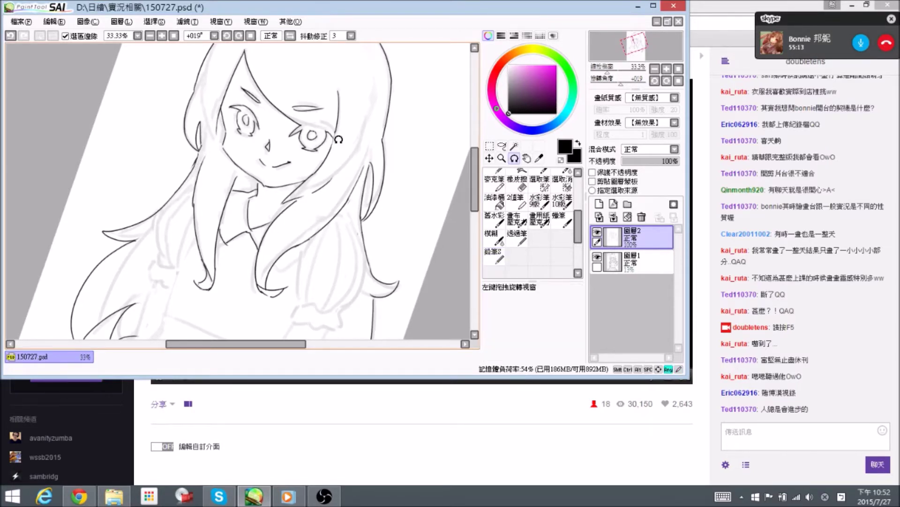
pyautogui.moveTo(336, 136); pyautogui.dragTo(350, 126)
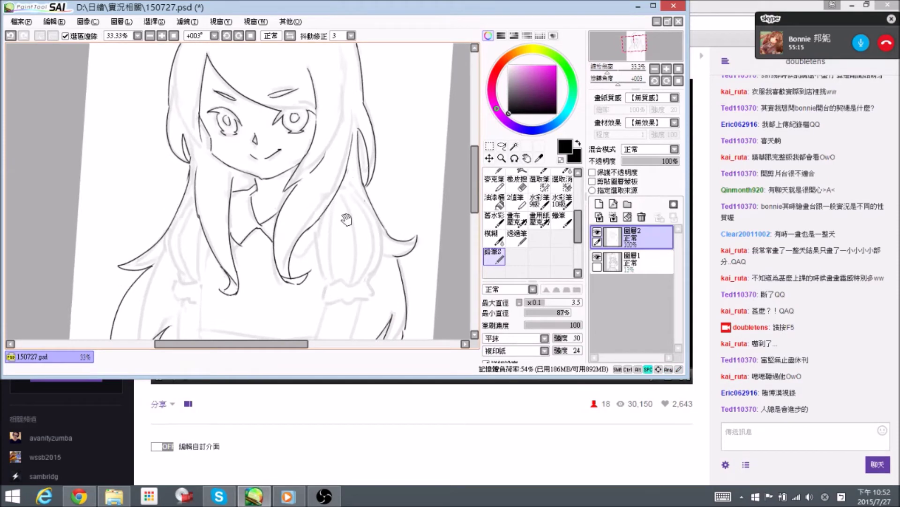
# Trace the puffed sleeve with its fold lines on the right-hand arm.
pyautogui.scroll(-3, 328, 129)
pyautogui.moveTo(320, 117)
pyautogui.mouseDown()
pyautogui.moveTo(330, 113)
pyautogui.moveTo(355, 172)
pyautogui.moveTo(344, 207)
pyautogui.mouseUp()
pyautogui.press('space')
pyautogui.press('space')
pyautogui.moveTo(333, 221); pyautogui.dragTo(335, 221)
pyautogui.moveTo(297, 153); pyautogui.dragTo(302, 212)
pyautogui.press('space')
# Clean up the right-hand sleeve's lower end and trace its ruffled cuff with a zigzag hem.
pyautogui.press('e')
pyautogui.moveTo(299, 205)
pyautogui.mouseDown()
pyautogui.moveTo(300, 192)
pyautogui.moveTo(315, 207)
pyautogui.moveTo(352, 201)
pyautogui.moveTo(357, 226)
pyautogui.moveTo(306, 220)
pyautogui.moveTo(328, 224)
pyautogui.moveTo(324, 192)
pyautogui.moveTo(351, 182)
pyautogui.moveTo(342, 171)
pyautogui.moveTo(329, 225)
pyautogui.mouseUp()
pyautogui.press('n')
pyautogui.press('space')
pyautogui.press('space')
pyautogui.press('space')
pyautogui.press('e')
pyautogui.press('n')
pyautogui.press('space')
pyautogui.moveTo(320, 242); pyautogui.dragTo(324, 224)
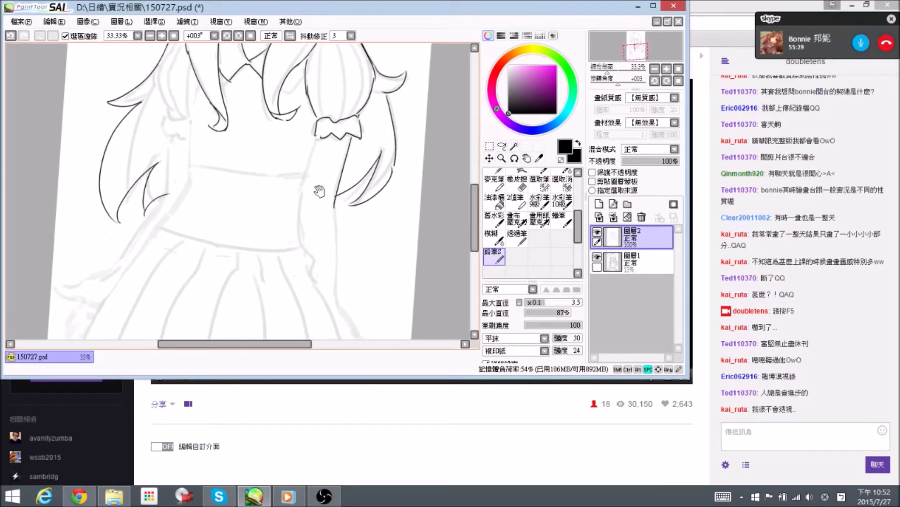
# Trace the right-hand arm's edges below the cuff, undoing a faulty stroke, and start the adjoining side of the torso.
pyautogui.moveTo(321, 141); pyautogui.dragTo(297, 214)
pyautogui.hotkey('ctrl', 'z')
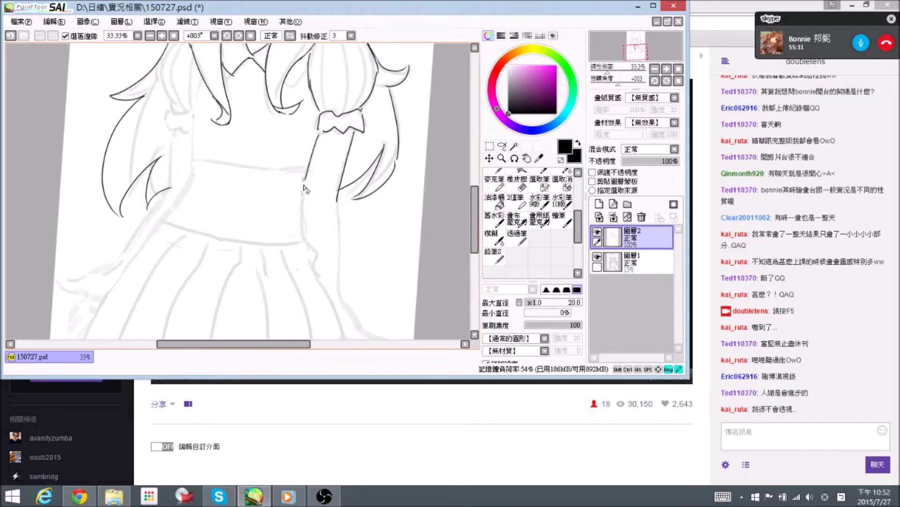
pyautogui.moveTo(308, 170)
pyautogui.mouseDown()
pyautogui.moveTo(307, 238)
pyautogui.moveTo(310, 209)
pyautogui.mouseUp()
pyautogui.press('space')
pyautogui.moveTo(321, 165); pyautogui.dragTo(325, 219)
pyautogui.moveTo(327, 255)
pyautogui.mouseDown()
pyautogui.moveTo(310, 184)
pyautogui.moveTo(319, 244)
pyautogui.mouseUp()
# Reset the canvas rotation, trace the right-hand waist and skirt edge down to the canvas bottom, and save the file.
pyautogui.click(250, 36)
pyautogui.press('space')
pyautogui.moveTo(284, 160)
pyautogui.mouseDown()
pyautogui.moveTo(327, 254)
pyautogui.moveTo(308, 184)
pyautogui.moveTo(259, 154)
pyautogui.moveTo(272, 165)
pyautogui.moveTo(323, 289)
pyautogui.mouseUp()
pyautogui.moveTo(218, 211); pyautogui.dragTo(321, 240)
pyautogui.press('ctrl')
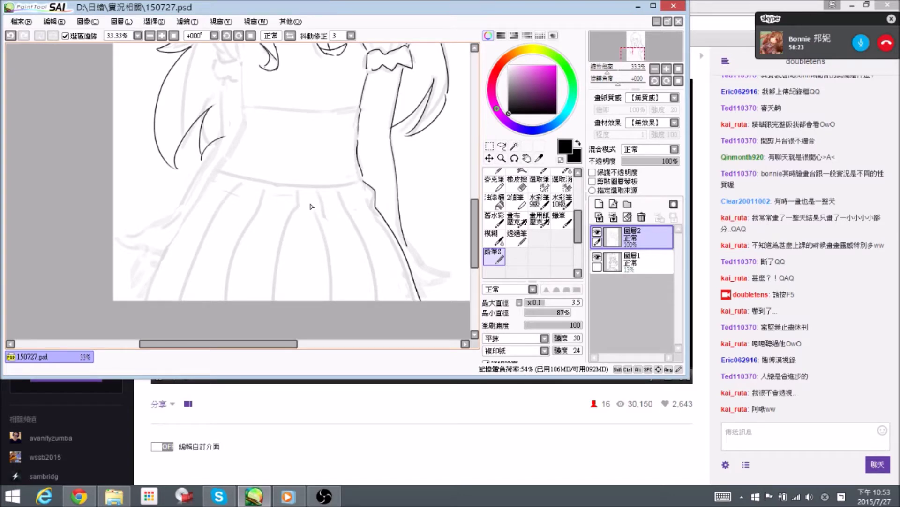
# Trace the left-hand side of the torso and the seam across the top of the waistband.
pyautogui.press('space')
pyautogui.moveTo(233, 82); pyautogui.dragTo(227, 151)
pyautogui.moveTo(245, 116)
pyautogui.mouseDown()
pyautogui.moveTo(229, 193)
pyautogui.moveTo(235, 202)
pyautogui.mouseUp()
pyautogui.press('space')
pyautogui.hotkey('ctrl', 'z')
pyautogui.moveTo(234, 121)
pyautogui.mouseDown()
pyautogui.moveTo(237, 201)
pyautogui.moveTo(242, 188)
pyautogui.moveTo(349, 200)
pyautogui.mouseUp()
pyautogui.press('space')
pyautogui.press('e')
pyautogui.press('space')
# Trace the left-hand side of the waistband and the curved waistline above the skirt, redrawing the faulty stroke.
pyautogui.moveTo(231, 200)
pyautogui.mouseDown()
pyautogui.moveTo(244, 205)
pyautogui.moveTo(249, 224)
pyautogui.moveTo(253, 214)
pyautogui.moveTo(226, 254)
pyautogui.mouseUp()
pyautogui.scroll(-1, 249, 224)
pyautogui.scroll(-4, 227, 253)
pyautogui.moveTo(244, 187); pyautogui.dragTo(367, 207)
pyautogui.hotkey('ctrl', 'z')
pyautogui.moveTo(243, 183)
pyautogui.mouseDown()
pyautogui.moveTo(371, 199)
pyautogui.moveTo(356, 206)
pyautogui.moveTo(346, 205)
pyautogui.moveTo(386, 196)
pyautogui.mouseUp()
pyautogui.press('space')
pyautogui.press('e')
pyautogui.press('n')
pyautogui.press('space')
pyautogui.moveTo(263, 198)
pyautogui.mouseDown()
pyautogui.moveTo(288, 193)
pyautogui.moveTo(271, 153)
pyautogui.moveTo(271, 171)
pyautogui.mouseUp()
# Trace the skirt's left-hand edge and the first pleat lines from the waist to the canvas bottom.
pyautogui.press('space')
pyautogui.press('space')
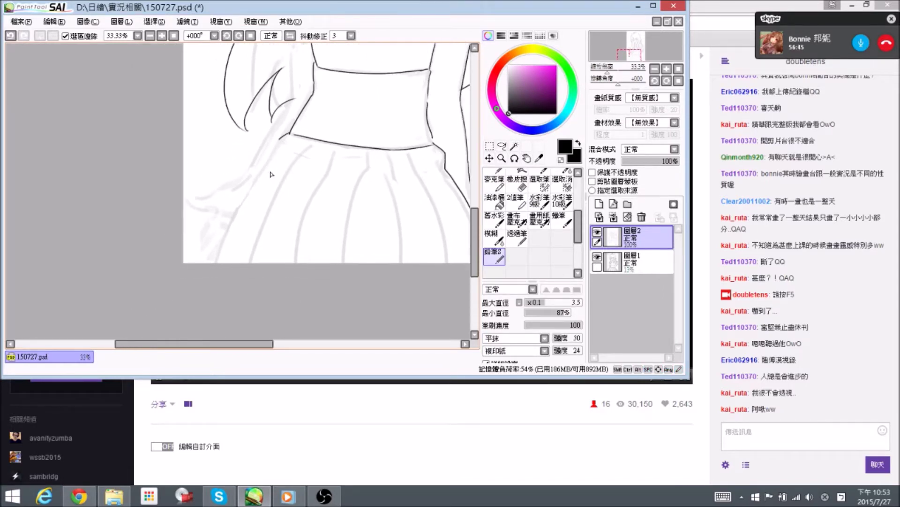
pyautogui.press('space')
pyautogui.moveTo(279, 203); pyautogui.dragTo(278, 198)
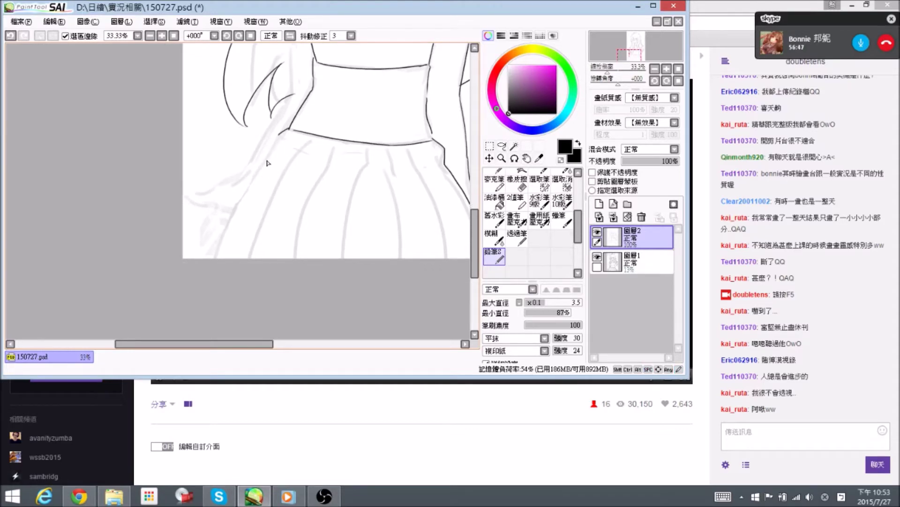
pyautogui.moveTo(277, 137); pyautogui.dragTo(214, 270)
pyautogui.press('space')
pyautogui.moveTo(308, 191); pyautogui.dragTo(260, 195)
pyautogui.moveTo(248, 153)
pyautogui.mouseDown()
pyautogui.moveTo(248, 165)
pyautogui.moveTo(257, 164)
pyautogui.moveTo(196, 287)
pyautogui.mouseUp()
pyautogui.moveTo(284, 164); pyautogui.dragTo(245, 282)
pyautogui.press('space')
# Trace the remaining skirt pleats across the middle and right-hand side, redrawing the faulty pleat line.
pyautogui.moveTo(317, 211); pyautogui.dragTo(312, 222)
pyautogui.moveTo(312, 179)
pyautogui.mouseDown()
pyautogui.moveTo(302, 290)
pyautogui.moveTo(337, 201)
pyautogui.mouseUp()
pyautogui.moveTo(361, 181); pyautogui.dragTo(396, 291)
pyautogui.press('space')
pyautogui.moveTo(345, 73); pyautogui.dragTo(350, 216)
pyautogui.moveTo(371, 185)
pyautogui.mouseDown()
pyautogui.moveTo(373, 197)
pyautogui.moveTo(350, 219)
pyautogui.mouseUp()
pyautogui.moveTo(364, 141)
pyautogui.mouseDown()
pyautogui.moveTo(375, 219)
pyautogui.moveTo(393, 212)
pyautogui.moveTo(395, 199)
pyautogui.moveTo(392, 227)
pyautogui.mouseUp()
pyautogui.press('e')
pyautogui.press('space')
pyautogui.moveTo(394, 141); pyautogui.dragTo(403, 224)
pyautogui.hotkey('ctrl', 'z')
pyautogui.moveTo(397, 147)
pyautogui.mouseDown()
pyautogui.moveTo(408, 171)
pyautogui.moveTo(405, 227)
pyautogui.mouseUp()
# Trace the puffed sleeve behind the left-hand front lock and its ruffled cuff, erasing the overlap with the hair.
pyautogui.press('space')
pyautogui.moveTo(282, 182)
pyautogui.mouseDown()
pyautogui.moveTo(360, 176)
pyautogui.moveTo(365, 164)
pyautogui.mouseUp()
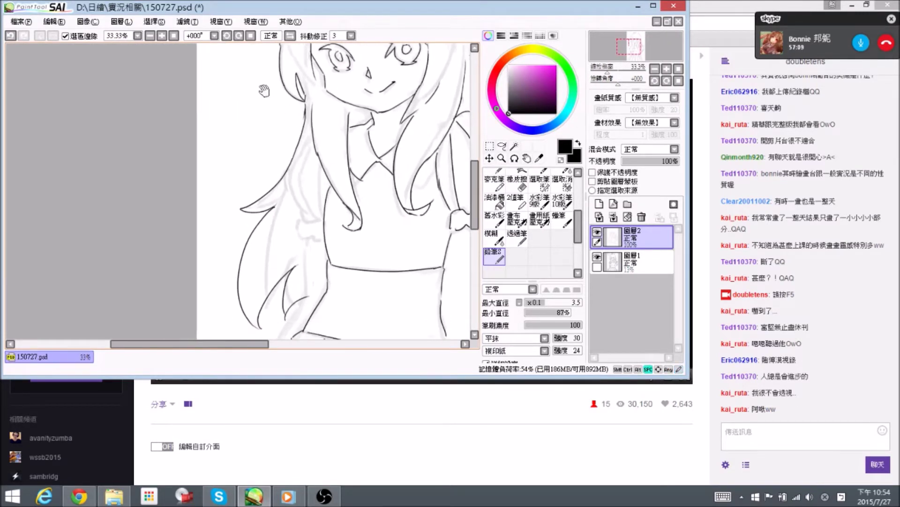
pyautogui.moveTo(419, 197); pyautogui.dragTo(385, 170)
pyautogui.moveTo(279, 112); pyautogui.dragTo(261, 147)
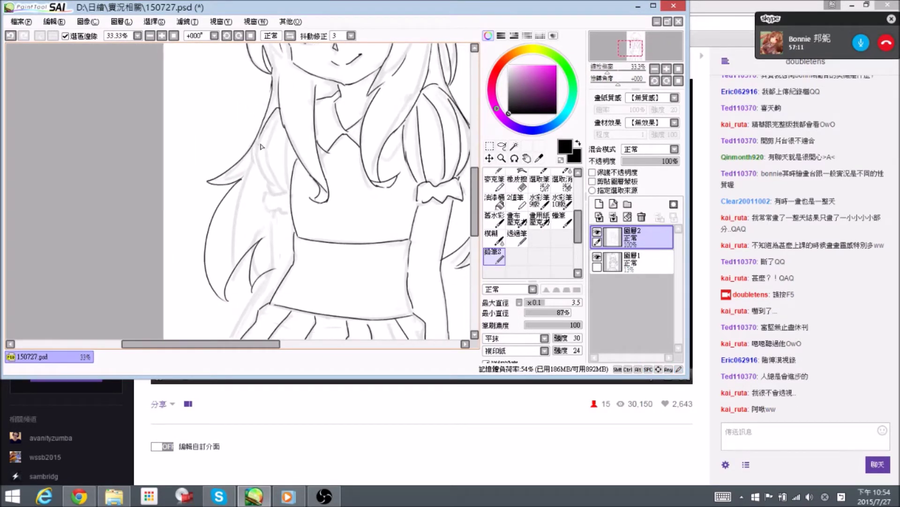
pyautogui.press('e')
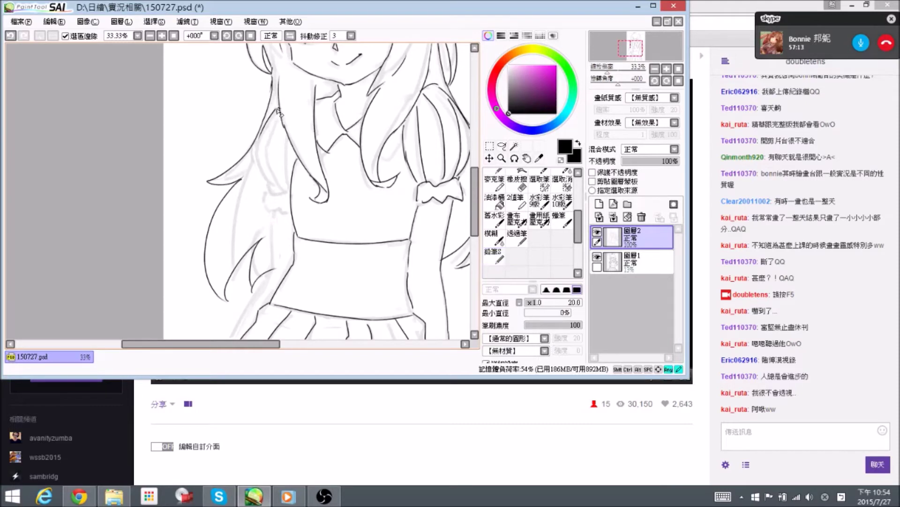
pyautogui.press('e')
pyautogui.moveTo(277, 110)
pyautogui.mouseDown()
pyautogui.moveTo(253, 165)
pyautogui.moveTo(257, 156)
pyautogui.moveTo(248, 153)
pyautogui.moveTo(279, 190)
pyautogui.mouseUp()
pyautogui.press('e')
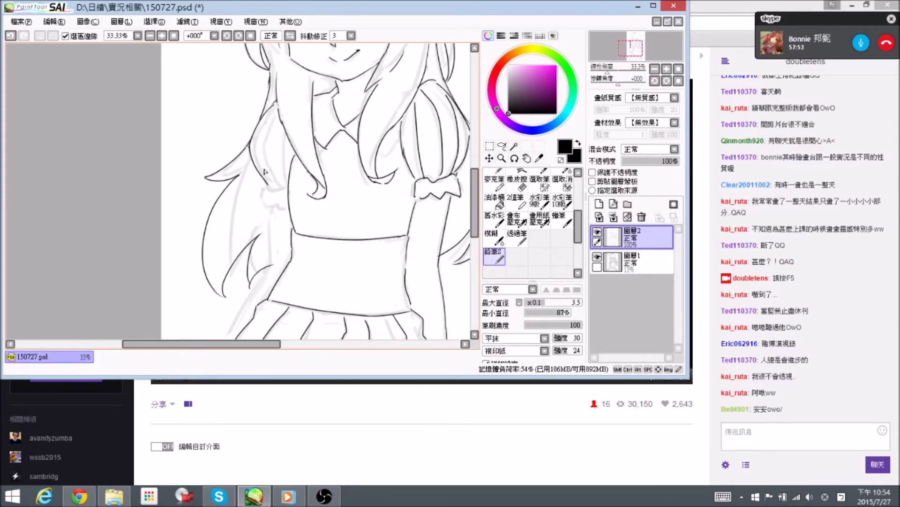
pyautogui.moveTo(269, 195)
pyautogui.mouseDown()
pyautogui.moveTo(258, 169)
pyautogui.moveTo(264, 158)
pyautogui.mouseUp()
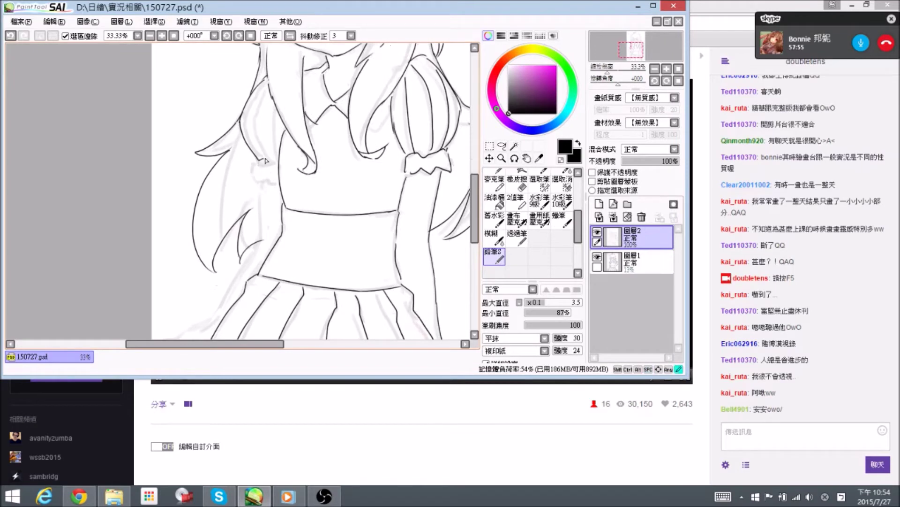
pyautogui.moveTo(278, 236); pyautogui.dragTo(283, 192)
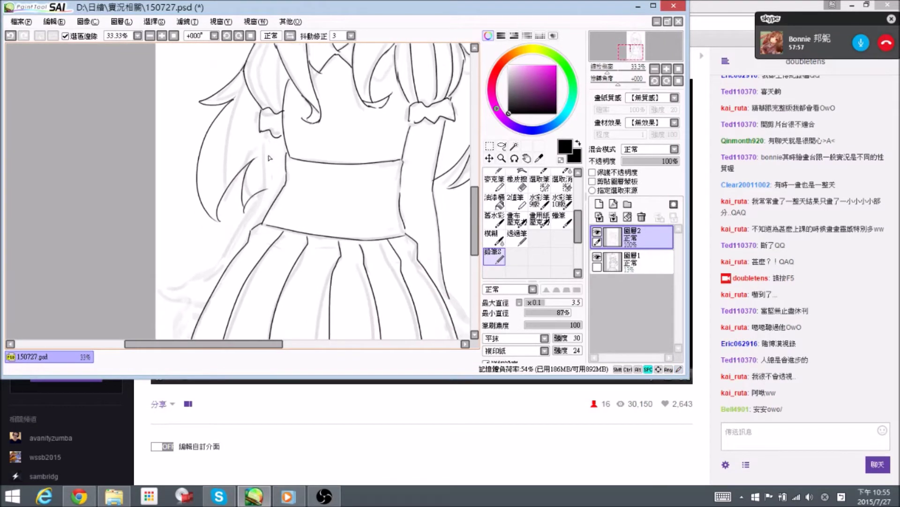
# Trace the left-hand arm from below the puffed sleeve's cuff to the wrist and start of the outstretched hand, erasing stray line ends.
pyautogui.moveTo(266, 143)
pyautogui.mouseDown()
pyautogui.moveTo(262, 209)
pyautogui.moveTo(268, 194)
pyautogui.moveTo(270, 163)
pyautogui.moveTo(222, 255)
pyautogui.moveTo(182, 191)
pyautogui.moveTo(242, 190)
pyautogui.moveTo(222, 220)
pyautogui.moveTo(159, 225)
pyautogui.moveTo(161, 216)
pyautogui.moveTo(121, 229)
pyautogui.mouseUp()
pyautogui.press('e')
pyautogui.press('n')
pyautogui.press('e')
pyautogui.press('n')
pyautogui.press('e')
pyautogui.press('n')
pyautogui.press('e')
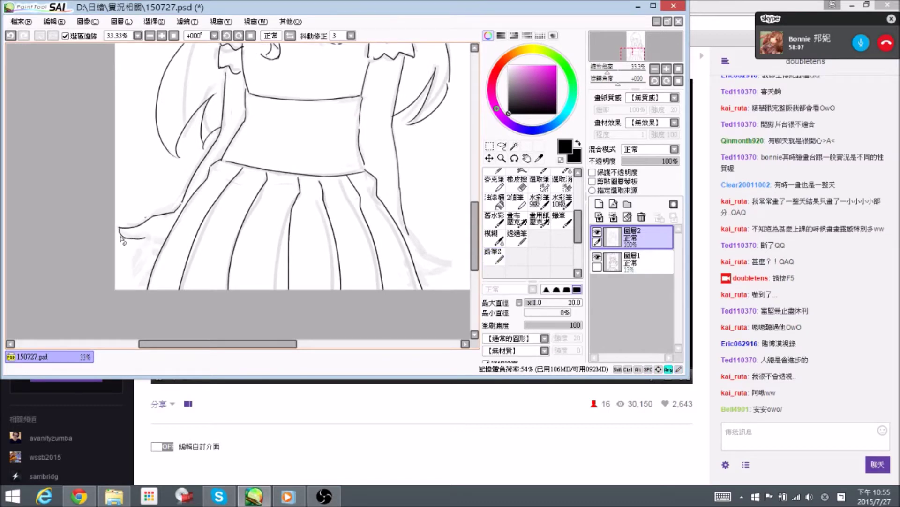
# Trace the palm and spread fingers of the left-hand hand beside the skirt, down to the canvas bottom.
pyautogui.press('n')
pyautogui.moveTo(120, 233)
pyautogui.mouseDown()
pyautogui.moveTo(151, 235)
pyautogui.moveTo(147, 244)
pyautogui.moveTo(159, 247)
pyautogui.mouseUp()
pyautogui.moveTo(146, 251)
pyautogui.mouseDown()
pyautogui.moveTo(132, 272)
pyautogui.moveTo(148, 263)
pyautogui.moveTo(139, 278)
pyautogui.mouseUp()
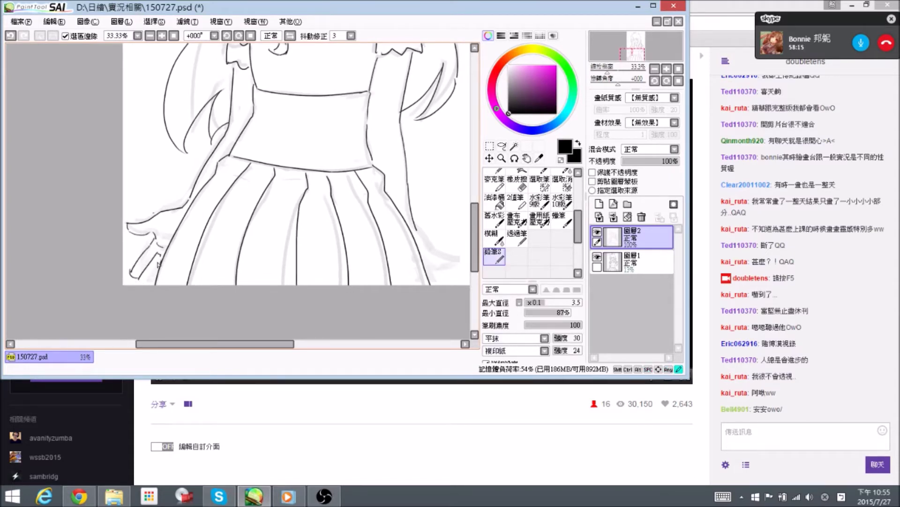
pyautogui.moveTo(160, 261)
pyautogui.mouseDown()
pyautogui.moveTo(114, 276)
pyautogui.moveTo(100, 292)
pyautogui.mouseUp()
pyautogui.press('e')
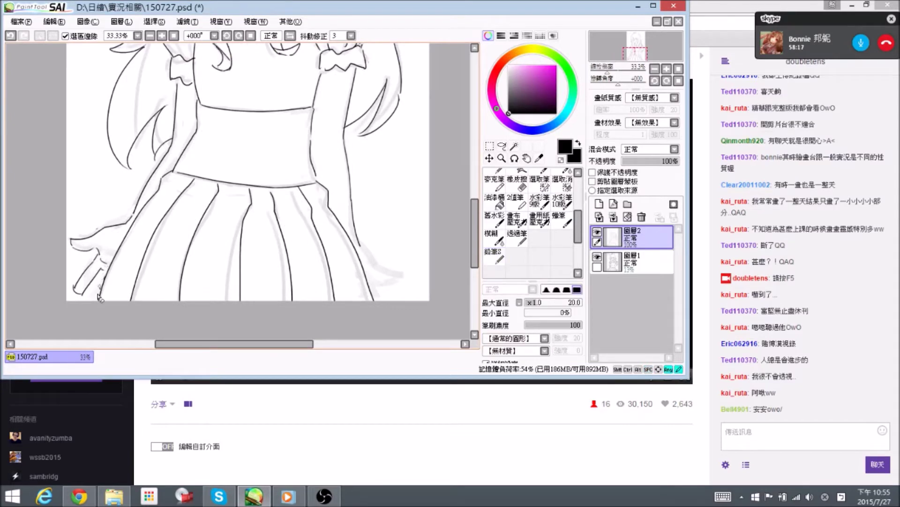
pyautogui.press('n')
pyautogui.moveTo(104, 273); pyautogui.dragTo(98, 301)
pyautogui.press('space')
pyautogui.moveTo(377, 232); pyautogui.dragTo(339, 239)
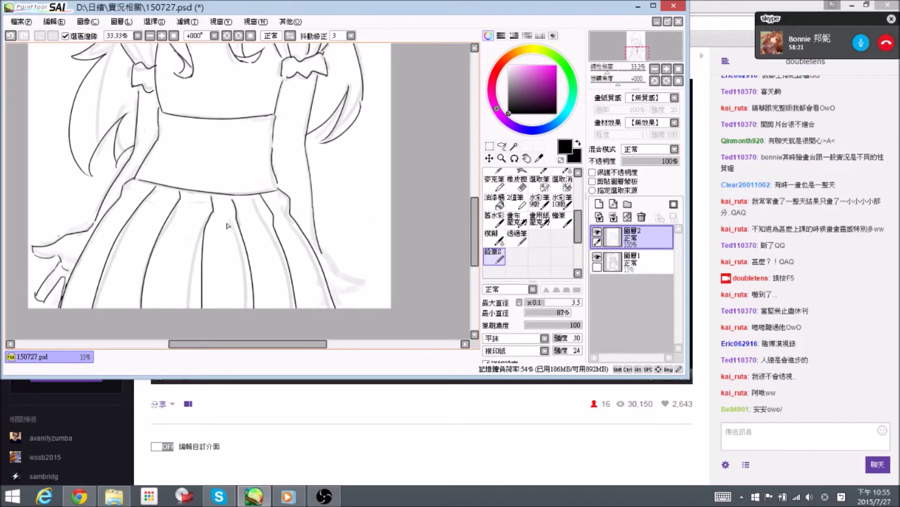
# Clean up and refine the finger and palm lines of the left-hand hand where they meet the skirt.
pyautogui.press('e')
pyautogui.press('n')
pyautogui.hotkey('alt', 'space')
pyautogui.moveTo(120, 199)
pyautogui.mouseDown()
pyautogui.moveTo(203, 216)
pyautogui.moveTo(199, 169)
pyautogui.mouseUp()
pyautogui.press('space')
pyautogui.moveTo(56, 211); pyautogui.dragTo(76, 217)
pyautogui.press('e')
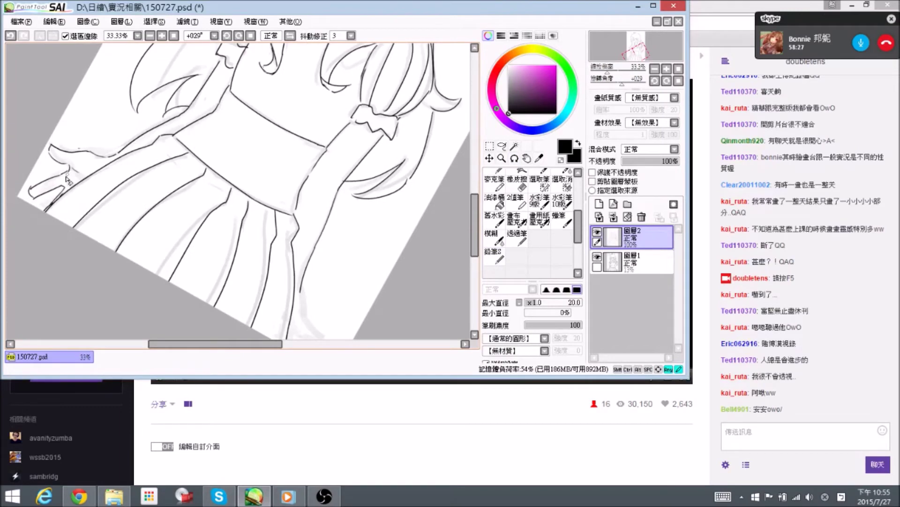
pyautogui.press('n')
# Erase the lower outer line of the right-hand arm and try redrawing it from the hair lock toward the wrist.
pyautogui.hotkey('alt', 'space')
pyautogui.moveTo(339, 209); pyautogui.dragTo(328, 185)
pyautogui.press('space')
pyautogui.moveTo(361, 253); pyautogui.dragTo(351, 250)
pyautogui.press('e')
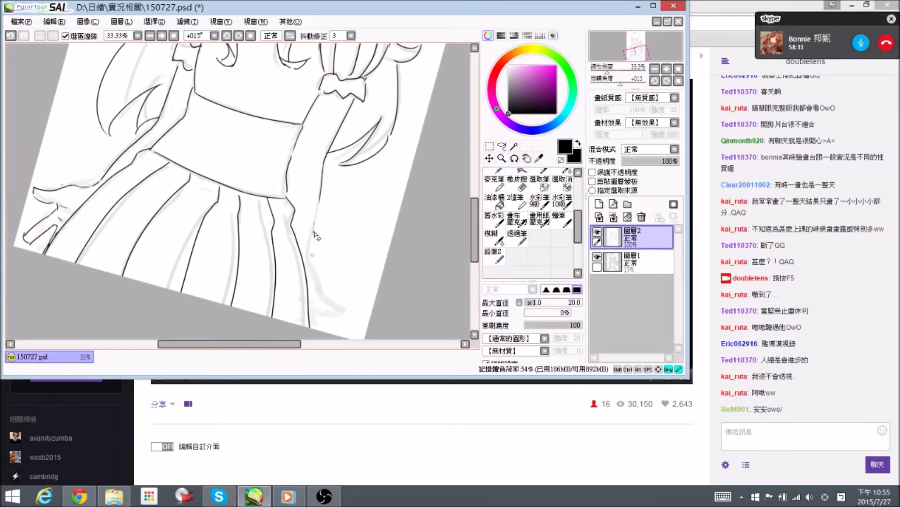
pyautogui.press('n')
pyautogui.press('e')
pyautogui.press('n')
pyautogui.moveTo(322, 180); pyautogui.dragTo(311, 259)
pyautogui.press('space')
pyautogui.moveTo(307, 202); pyautogui.dragTo(306, 199)
pyautogui.press('e')
pyautogui.press('n')
pyautogui.press('space')
pyautogui.moveTo(316, 259); pyautogui.dragTo(318, 271)
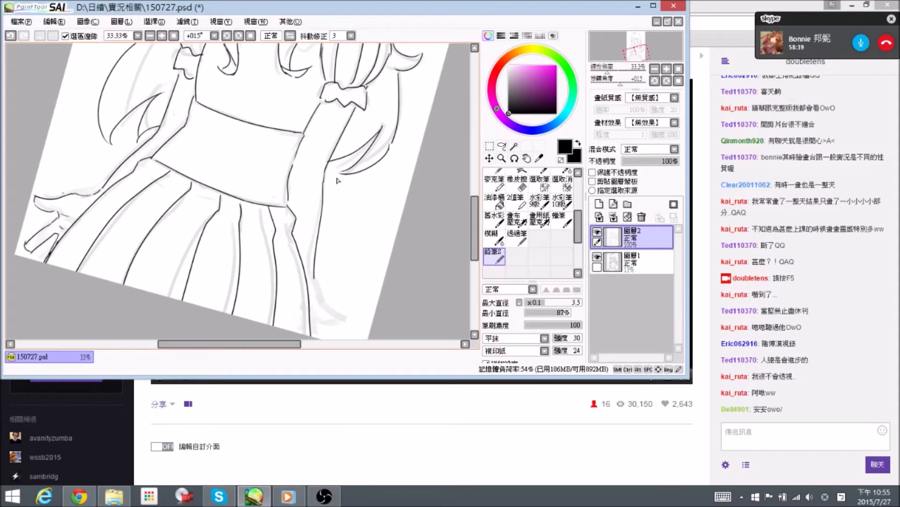
pyautogui.press('space')
pyautogui.moveTo(332, 287); pyautogui.dragTo(334, 260)
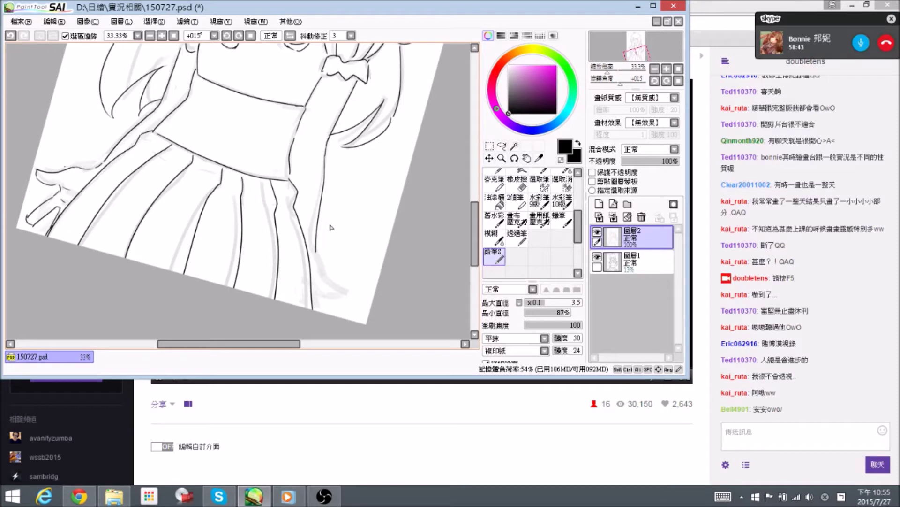
pyautogui.press('space')
pyautogui.moveTo(285, 279); pyautogui.dragTo(286, 268)
# Erase the right-hand arm's outer line below the hair lock and retrace it down to the wrist.
pyautogui.press('e')
pyautogui.moveTo(328, 167); pyautogui.dragTo(324, 178)
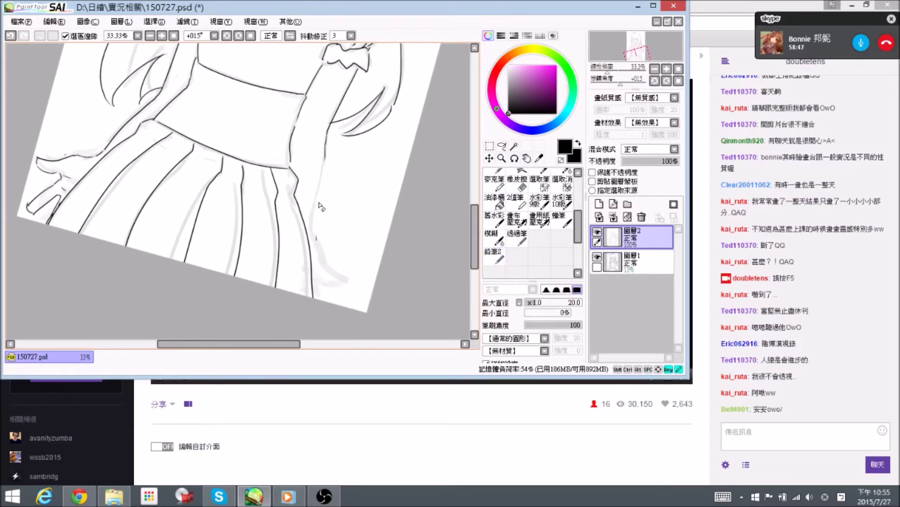
pyautogui.press('n')
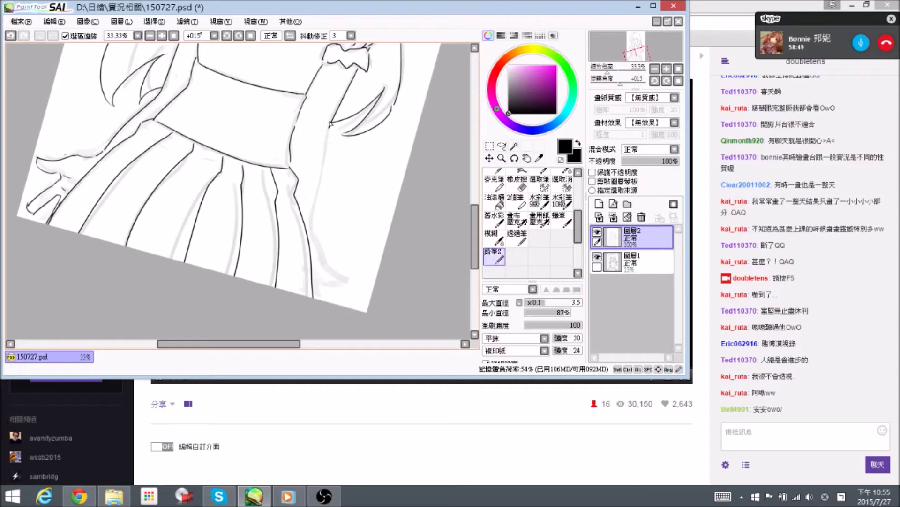
pyautogui.moveTo(327, 128); pyautogui.dragTo(317, 241)
pyautogui.press('e')
pyautogui.press('n')
pyautogui.press('space')
pyautogui.press('e')
pyautogui.moveTo(322, 181)
pyautogui.mouseDown()
pyautogui.moveTo(313, 245)
pyautogui.moveTo(319, 226)
pyautogui.moveTo(323, 254)
pyautogui.moveTo(324, 151)
pyautogui.moveTo(307, 123)
pyautogui.moveTo(315, 111)
pyautogui.moveTo(327, 139)
pyautogui.moveTo(348, 119)
pyautogui.moveTo(331, 138)
pyautogui.moveTo(348, 137)
pyautogui.moveTo(348, 124)
pyautogui.moveTo(348, 140)
pyautogui.moveTo(347, 131)
pyautogui.moveTo(396, 167)
pyautogui.moveTo(349, 237)
pyautogui.mouseUp()
pyautogui.press('n')
# Try to trace the wrist and outstretched thumb of the right-hand hand beside the skirt.
pyautogui.press('e')
pyautogui.press('n')
pyautogui.hotkey('alt', 'space')
pyautogui.hotkey('alt', 'space')
pyautogui.press('space')
pyautogui.press('e')
pyautogui.press('n')
pyautogui.press('e')
pyautogui.press('n')
pyautogui.press('e')
pyautogui.press('n')
pyautogui.press('e')
pyautogui.press('n')
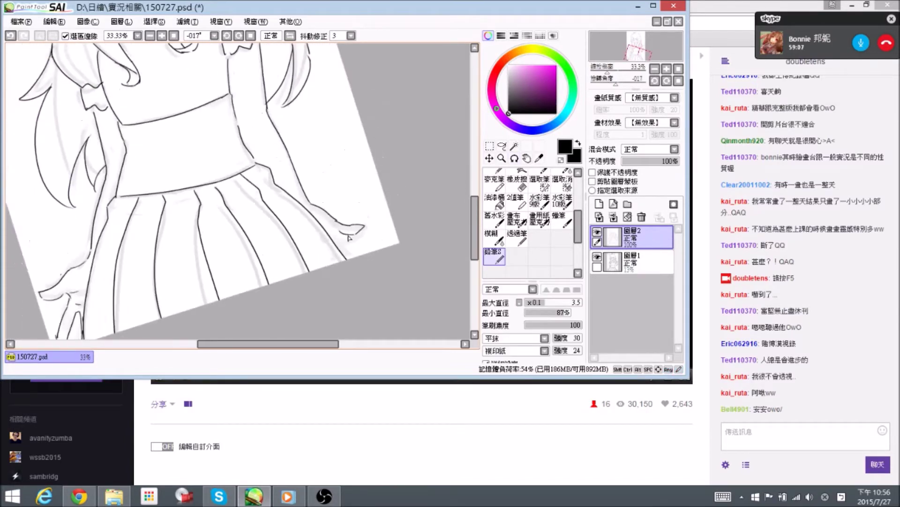
# Try to add the underside and finger lines of the right-hand hand at the skirt's edge, erasing stray marks.
pyautogui.moveTo(381, 207)
pyautogui.mouseDown()
pyautogui.moveTo(366, 232)
pyautogui.moveTo(324, 254)
pyautogui.moveTo(351, 247)
pyautogui.moveTo(317, 261)
pyautogui.moveTo(323, 286)
pyautogui.mouseUp()
pyautogui.press('e')
pyautogui.press('n')
pyautogui.press('e')
pyautogui.press('n')
pyautogui.moveTo(377, 229); pyautogui.dragTo(351, 283)
pyautogui.press('e')
pyautogui.moveTo(290, 286)
pyautogui.mouseDown()
pyautogui.moveTo(284, 280)
pyautogui.moveTo(298, 291)
pyautogui.mouseUp()
pyautogui.press('n')
# Try to tidy the right-hand hand by erasing and retouching the wrist line where it meets the skirt.
pyautogui.moveTo(330, 250); pyautogui.dragTo(353, 195)
pyautogui.moveTo(218, 172); pyautogui.dragTo(320, 185)
pyautogui.press('e')
pyautogui.moveTo(185, 209); pyautogui.dragTo(167, 221)
pyautogui.press('n')
pyautogui.press('e')
pyautogui.press('n')
pyautogui.moveTo(418, 214)
pyautogui.mouseDown()
pyautogui.moveTo(411, 241)
pyautogui.moveTo(330, 229)
pyautogui.mouseUp()
pyautogui.press('e')
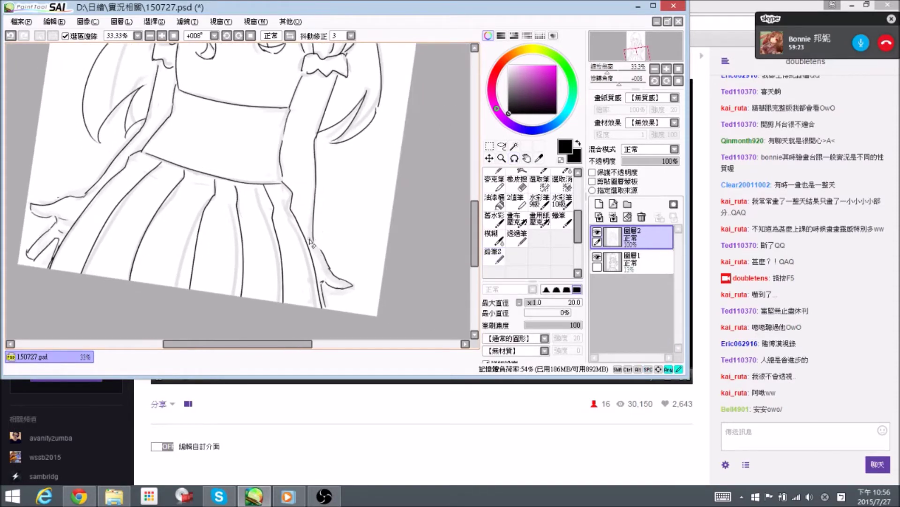
pyautogui.press('n')
pyautogui.press('e')
pyautogui.moveTo(315, 240)
pyautogui.mouseDown()
pyautogui.moveTo(317, 177)
pyautogui.moveTo(309, 244)
pyautogui.mouseUp()
pyautogui.press('n')
# Mirror the canvas view and erase the traced hand opposite the finished outstretched one.
pyautogui.moveTo(332, 196)
pyautogui.mouseDown()
pyautogui.moveTo(346, 165)
pyautogui.moveTo(366, 207)
pyautogui.mouseUp()
pyautogui.click(290, 35)
pyautogui.moveTo(346, 114); pyautogui.dragTo(342, 109)
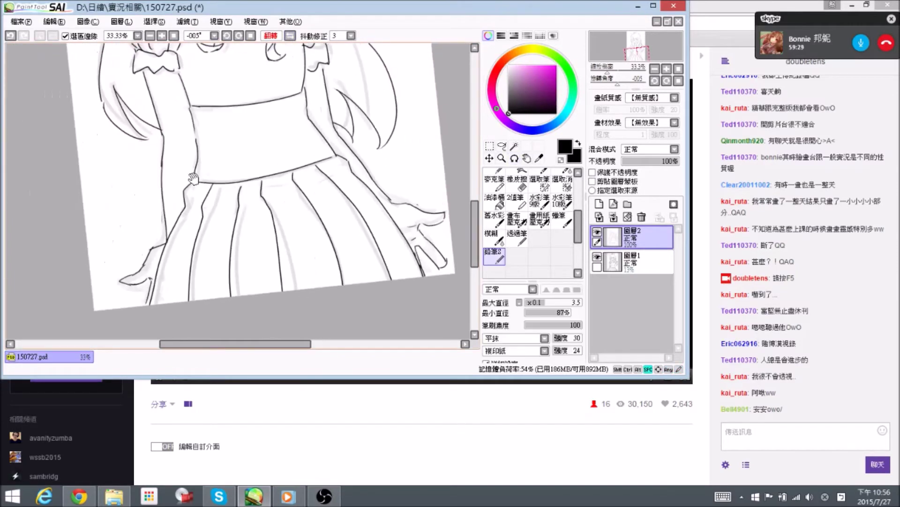
pyautogui.moveTo(215, 156); pyautogui.dragTo(317, 170)
pyautogui.press('e')
pyautogui.moveTo(265, 248)
pyautogui.mouseDown()
pyautogui.moveTo(264, 260)
pyautogui.moveTo(264, 240)
pyautogui.moveTo(259, 254)
pyautogui.mouseUp()
pyautogui.press('n')
pyautogui.moveTo(277, 267)
pyautogui.mouseDown()
pyautogui.moveTo(259, 212)
pyautogui.moveTo(227, 211)
pyautogui.moveTo(265, 205)
pyautogui.moveTo(204, 242)
pyautogui.moveTo(232, 241)
pyautogui.moveTo(245, 127)
pyautogui.moveTo(233, 197)
pyautogui.mouseUp()
pyautogui.press('e')
pyautogui.press('n')
# Redraw the forearm line on the erased hand's side, running it down along the skirt's edge toward the canvas bottom.
pyautogui.moveTo(287, 171)
pyautogui.mouseDown()
pyautogui.moveTo(291, 235)
pyautogui.moveTo(324, 177)
pyautogui.moveTo(243, 180)
pyautogui.moveTo(238, 204)
pyautogui.mouseUp()
pyautogui.press('e')
pyautogui.press('n')
pyautogui.moveTo(250, 162); pyautogui.dragTo(242, 206)
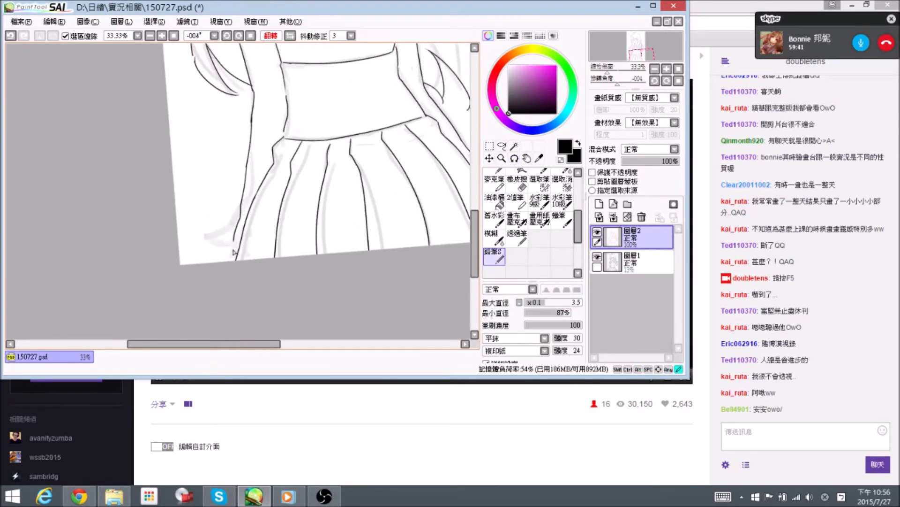
pyautogui.moveTo(233, 253); pyautogui.dragTo(233, 255)
pyautogui.moveTo(375, 175); pyautogui.dragTo(260, 263)
pyautogui.moveTo(202, 264); pyautogui.dragTo(223, 225)
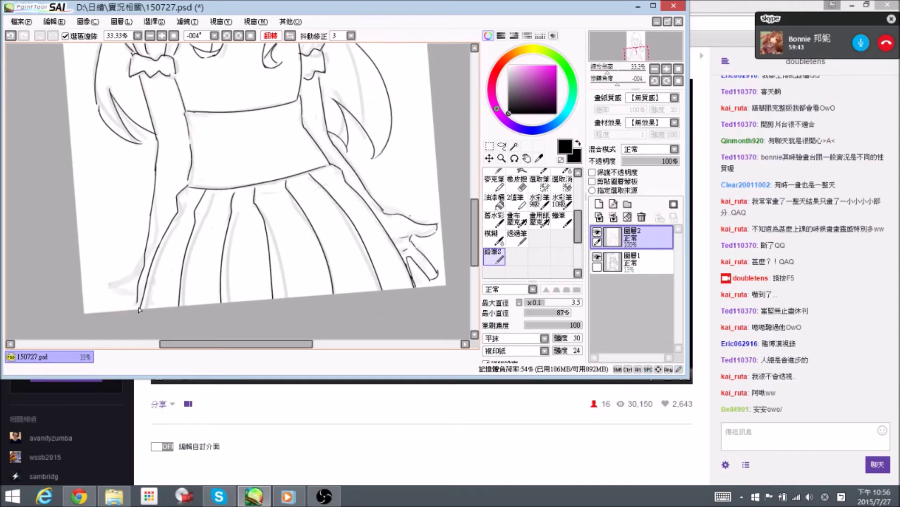
# Switch off the mirrored view, straighten the canvas and examine the line art of the upper body.
pyautogui.moveTo(316, 162); pyautogui.dragTo(277, 285)
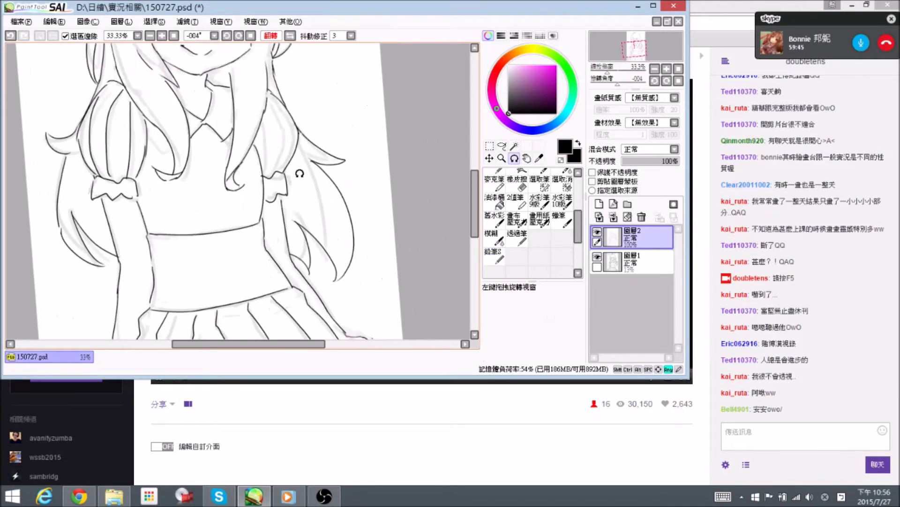
pyautogui.moveTo(300, 173); pyautogui.dragTo(275, 167)
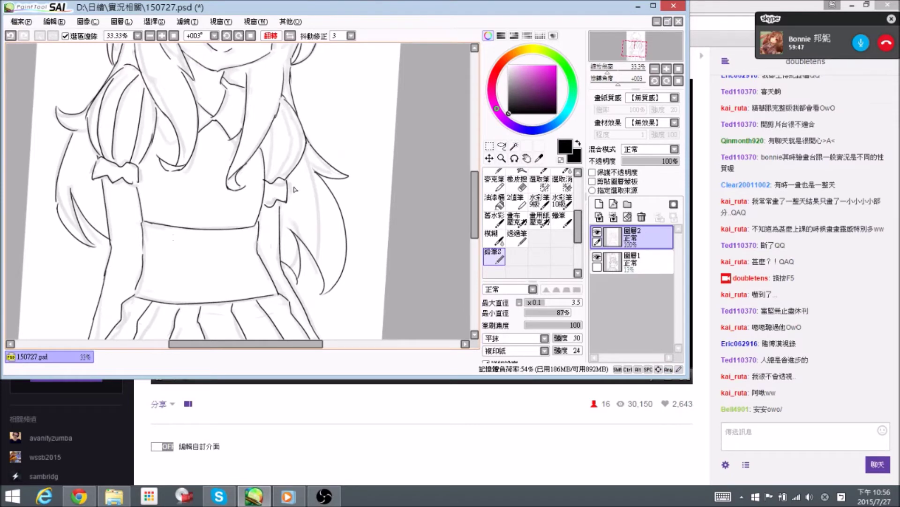
pyautogui.click(290, 36)
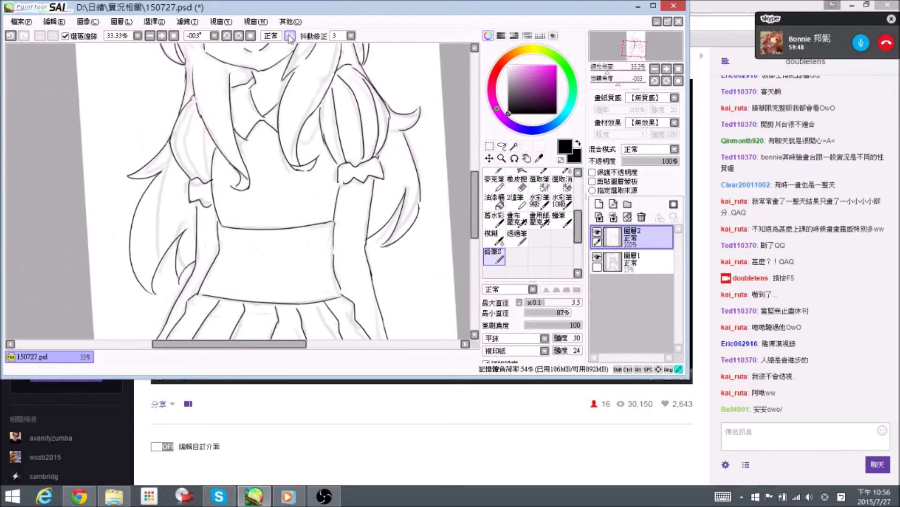
pyautogui.click(251, 36)
pyautogui.moveTo(340, 113); pyautogui.dragTo(351, 155)
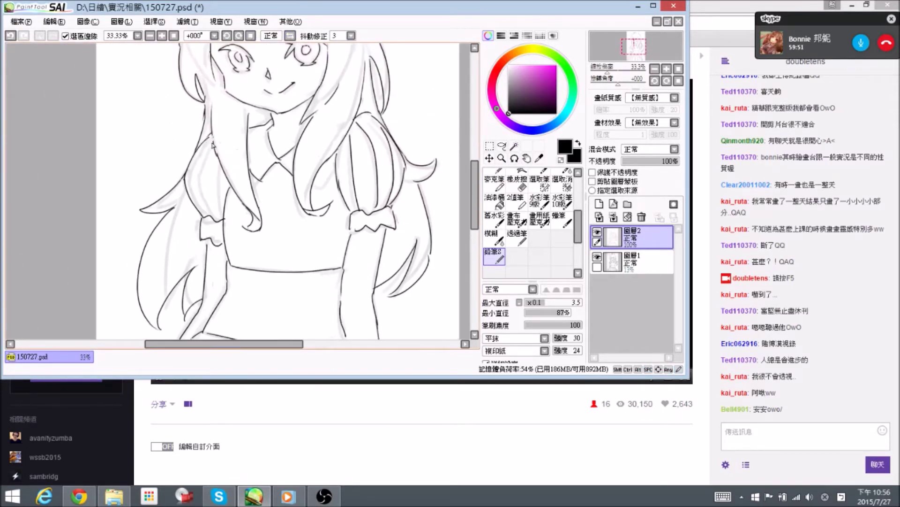
pyautogui.hotkey('ctrl', '-')
pyautogui.hotkey('ctrl', '-')
# Trace both sides and the curved base of the upright rabbit ear, erasing the head line that crosses it.
pyautogui.moveTo(282, 103); pyautogui.dragTo(312, 170)
pyautogui.scroll(1, 291, 108)
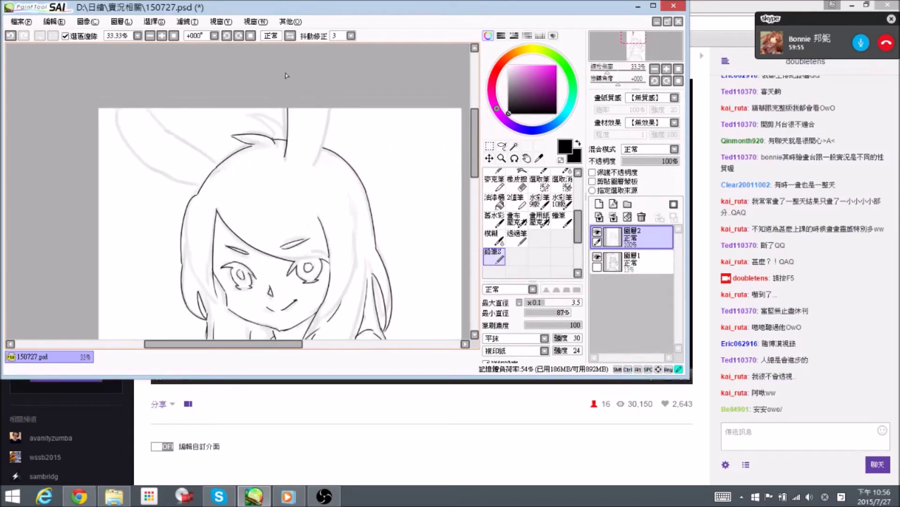
pyautogui.moveTo(337, 103); pyautogui.dragTo(322, 152)
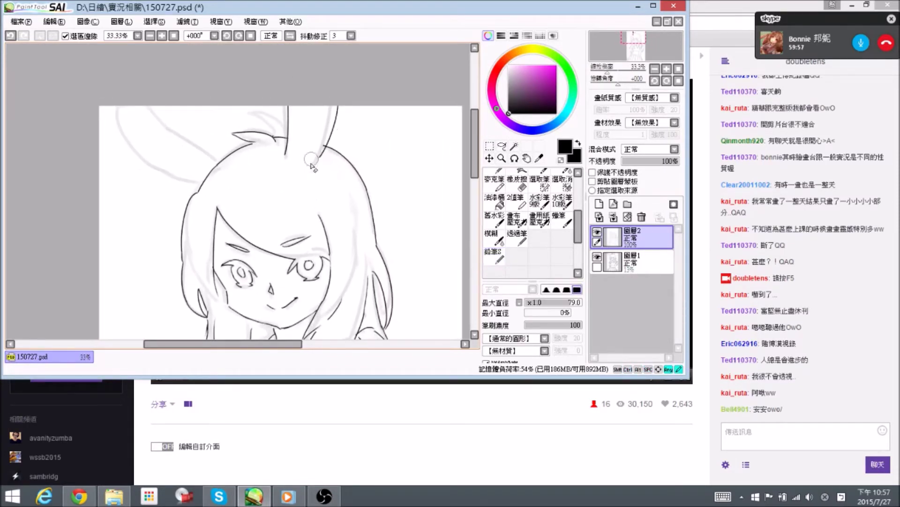
pyautogui.moveTo(286, 156); pyautogui.dragTo(317, 162)
pyautogui.hotkey('alt', 'space')
pyautogui.moveTo(364, 126); pyautogui.dragTo(374, 149)
pyautogui.press('e')
pyautogui.moveTo(302, 162); pyautogui.dragTo(320, 163)
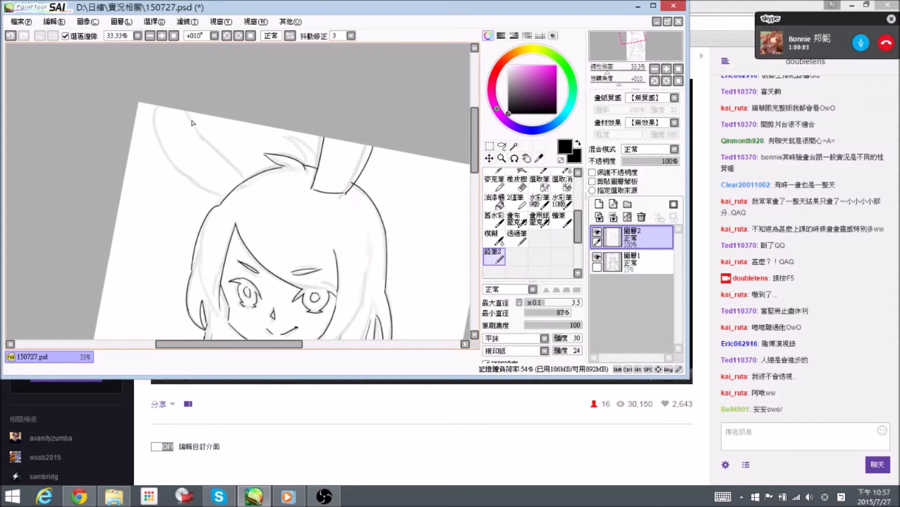
# Trace both edges of the slanted left-hand rabbit ear, redrawing the faulty stroke, and clean up the lines around the ears.
pyautogui.moveTo(278, 128)
pyautogui.mouseDown()
pyautogui.moveTo(239, 121)
pyautogui.moveTo(256, 181)
pyautogui.mouseUp()
pyautogui.hotkey('ctrl', 'z')
pyautogui.moveTo(198, 89)
pyautogui.mouseDown()
pyautogui.moveTo(212, 102)
pyautogui.moveTo(195, 99)
pyautogui.moveTo(238, 203)
pyautogui.mouseUp()
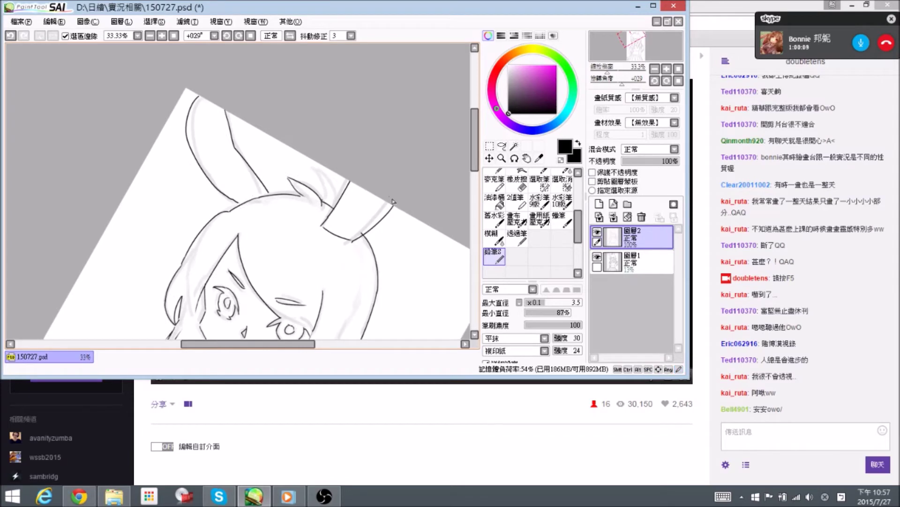
pyautogui.moveTo(403, 205); pyautogui.dragTo(401, 162)
pyautogui.press('e')
pyautogui.moveTo(323, 188); pyautogui.dragTo(349, 202)
pyautogui.press('n')
pyautogui.moveTo(372, 168); pyautogui.dragTo(354, 136)
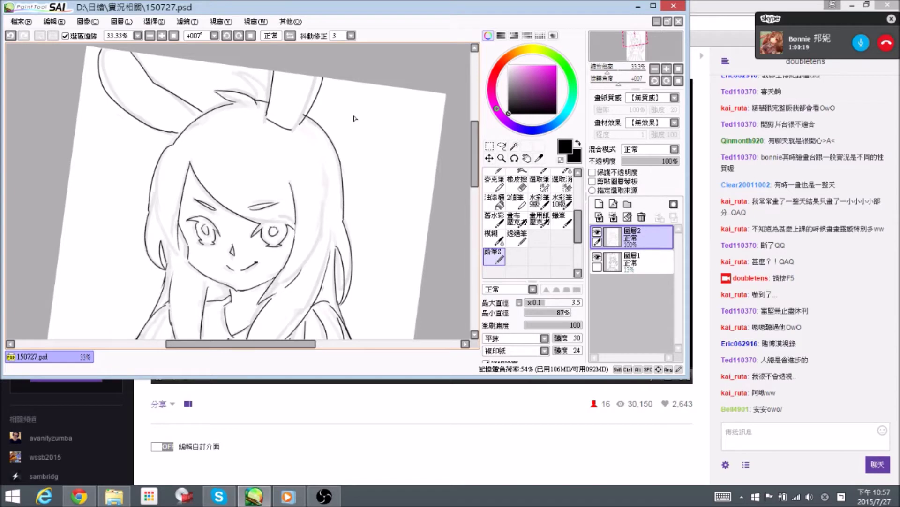
# Select the right-hand eyebrow with a smaller selection pen, move it slightly higher with a transform, and deselect it.
pyautogui.click(251, 36)
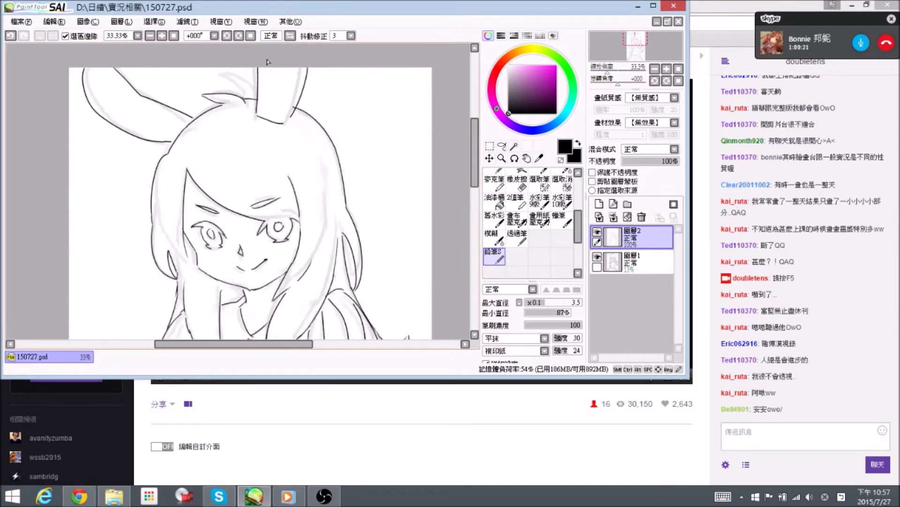
pyautogui.click(540, 180)
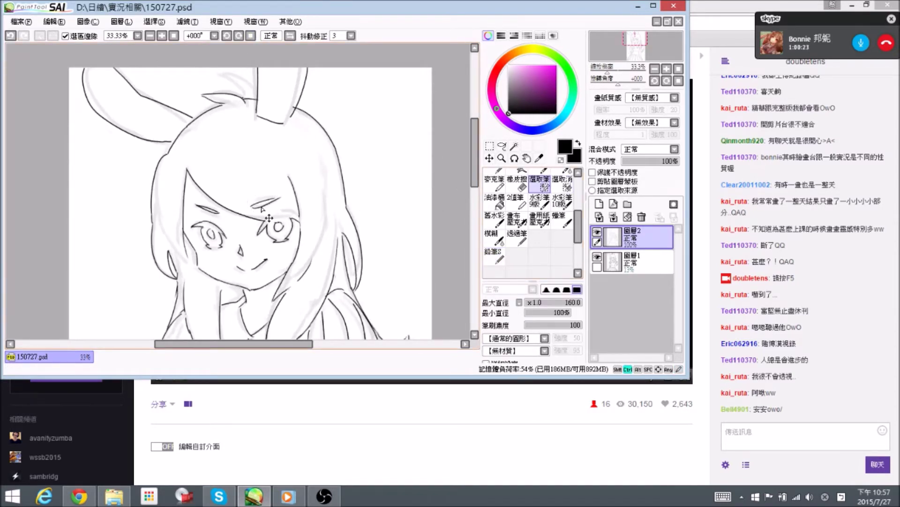
pyautogui.scroll(1, 261, 206)
pyautogui.press('[')
pyautogui.press('[')
pyautogui.press('[')
pyautogui.press('[')
pyautogui.press('[')
pyautogui.moveTo(290, 193); pyautogui.dragTo(257, 206)
pyautogui.hotkey('ctrl', 't')
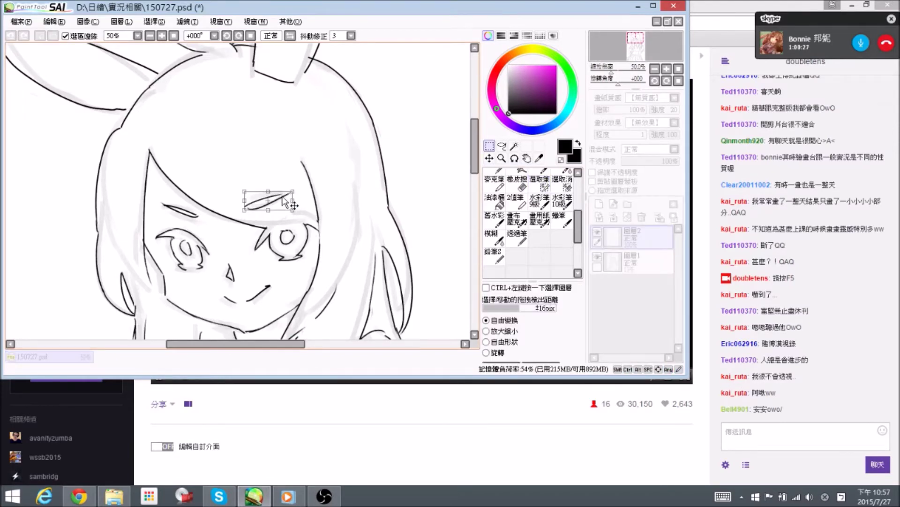
pyautogui.press('Return')
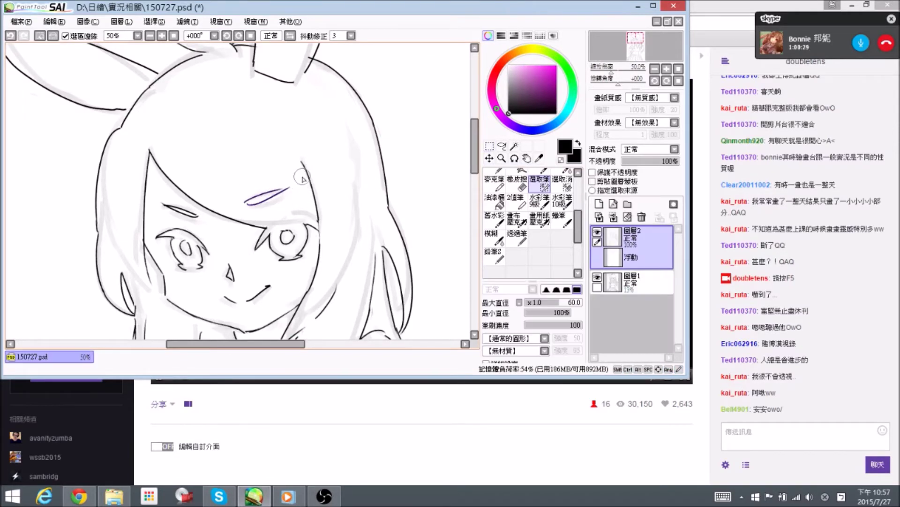
pyautogui.hotkey('ctrl', 'd')
pyautogui.scroll(-3, 310, 188)
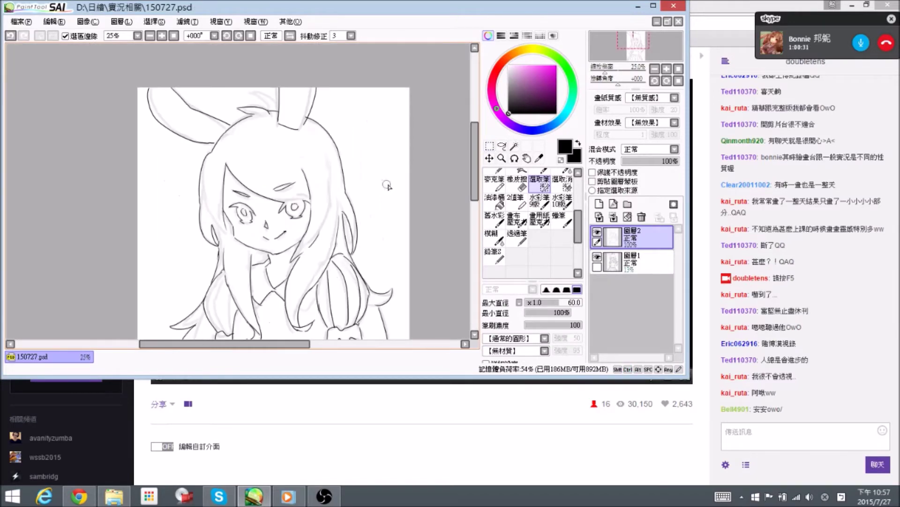
pyautogui.scroll(2, 453, 197)
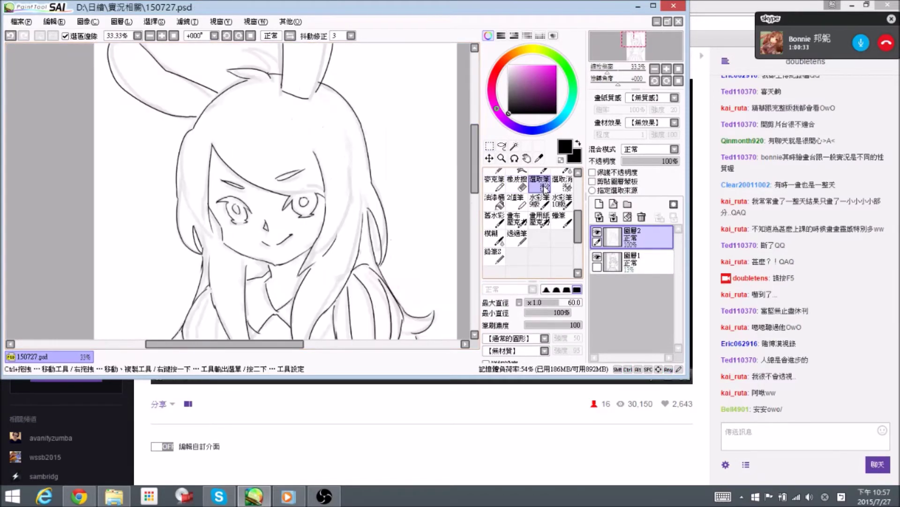
pyautogui.moveTo(580, 226); pyautogui.dragTo(580, 227)
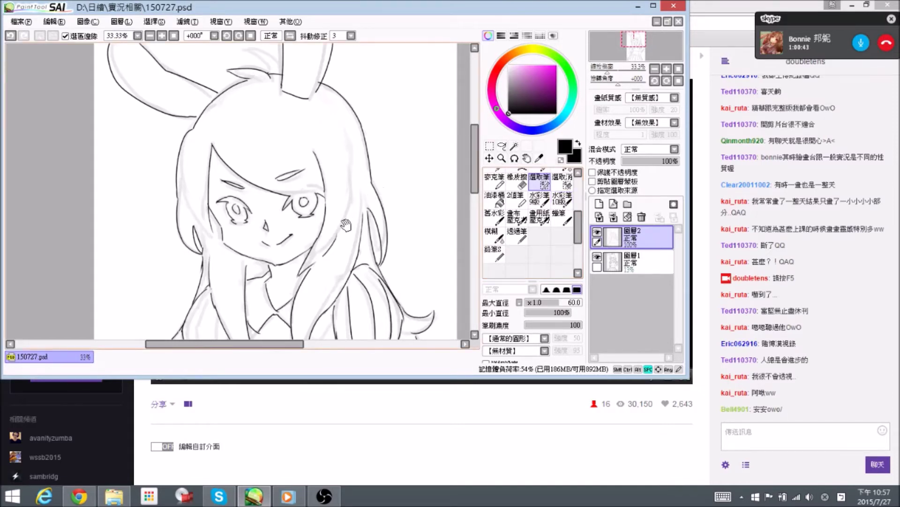
# Mask the character's left-hand eye with the selection pen and adjust it slightly with free transform.
pyautogui.moveTo(346, 225); pyautogui.dragTo(352, 214)
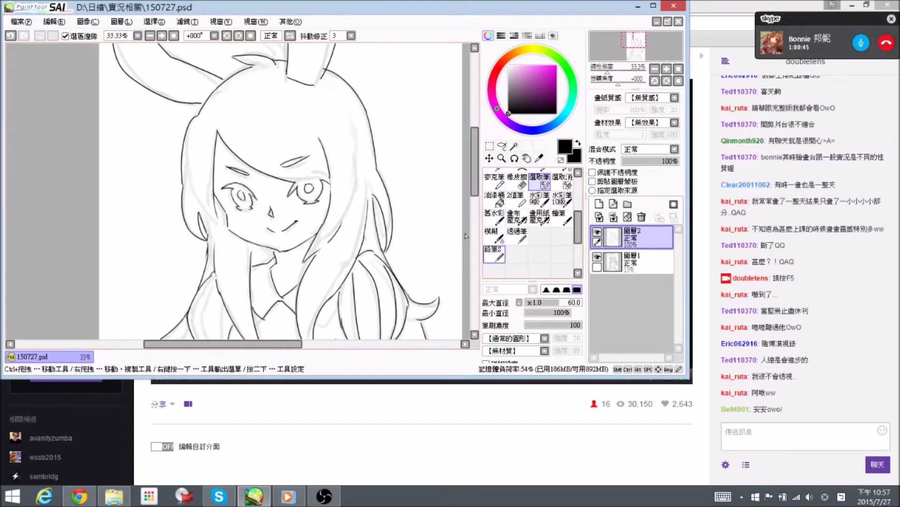
pyautogui.keyDown('alt'); pyautogui.moveTo(367, 176); pyautogui.dragTo(376, 190); pyautogui.keyUp('alt')
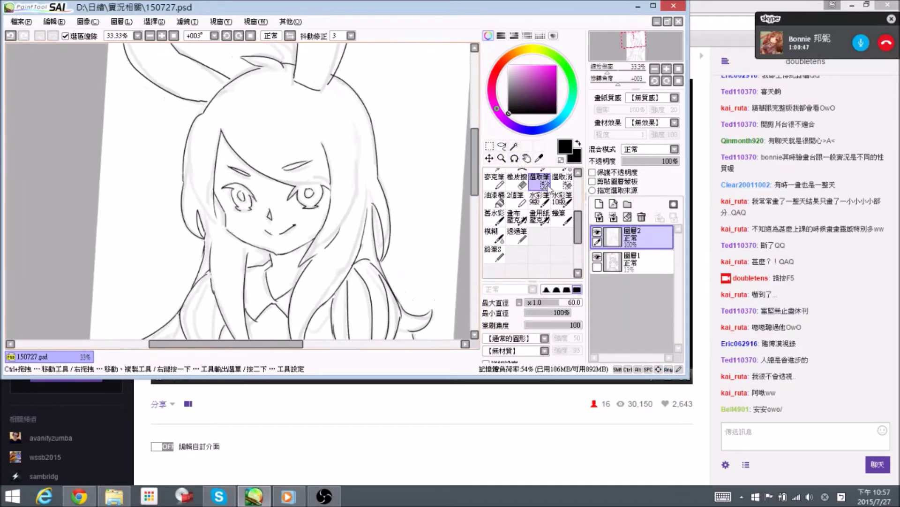
pyautogui.moveTo(233, 193)
pyautogui.mouseDown()
pyautogui.moveTo(239, 209)
pyautogui.moveTo(254, 190)
pyautogui.moveTo(240, 196)
pyautogui.moveTo(242, 206)
pyautogui.moveTo(229, 198)
pyautogui.moveTo(256, 199)
pyautogui.mouseUp()
pyautogui.hotkey('ctrl', 'd')
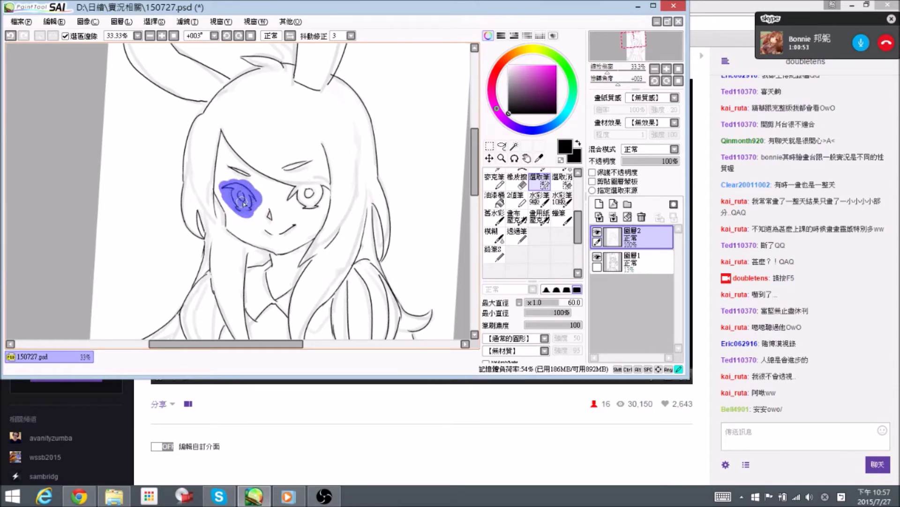
pyautogui.hotkey('ctrl', 't')
pyautogui.moveTo(225, 208); pyautogui.dragTo(222, 211)
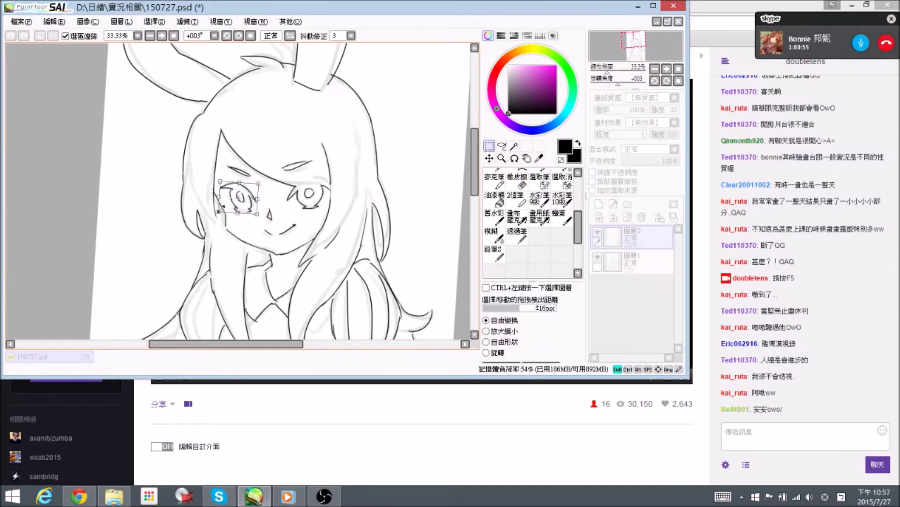
pyautogui.press('Return')
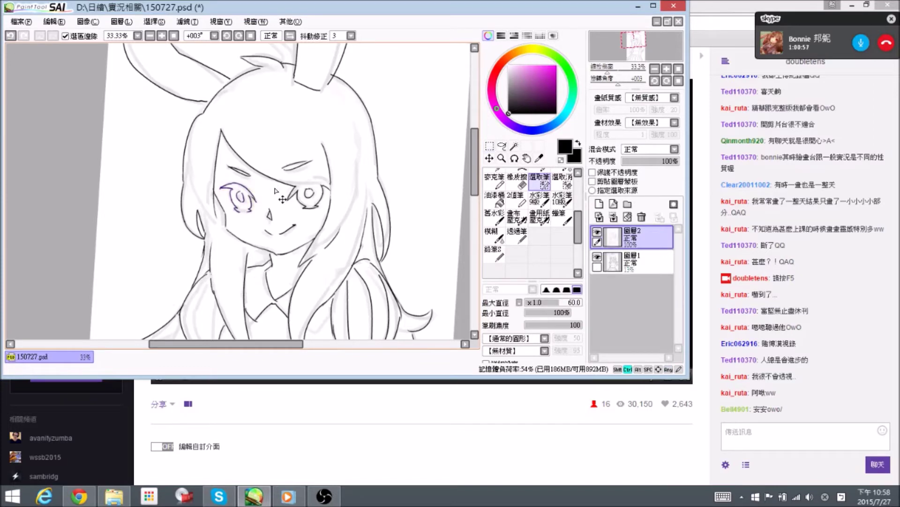
pyautogui.press('pagedown')
pyautogui.click(251, 37)
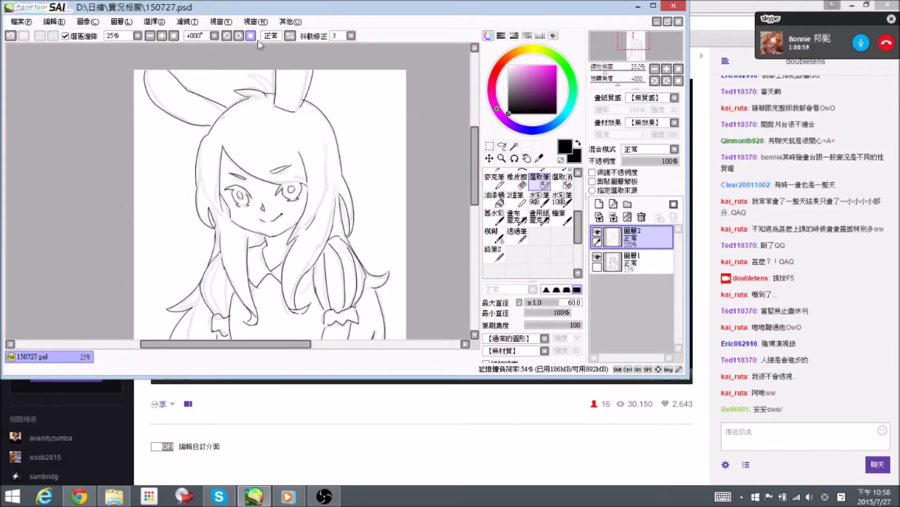
# Add a new layer directly beneath 圖層2 and hide the 圖層1 rough sketch.
pyautogui.click(599, 205)
pyautogui.moveTo(648, 237); pyautogui.dragTo(643, 263)
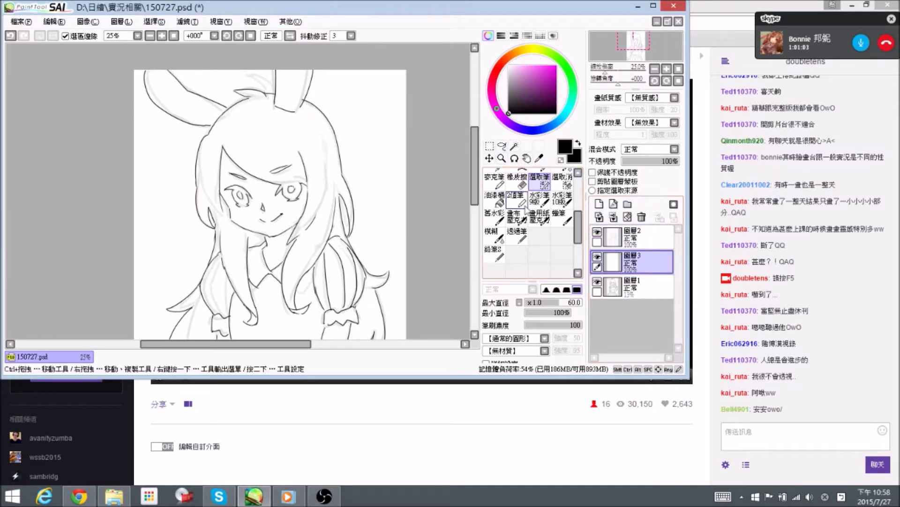
pyautogui.scroll(5, 573, 231)
pyautogui.click(491, 175)
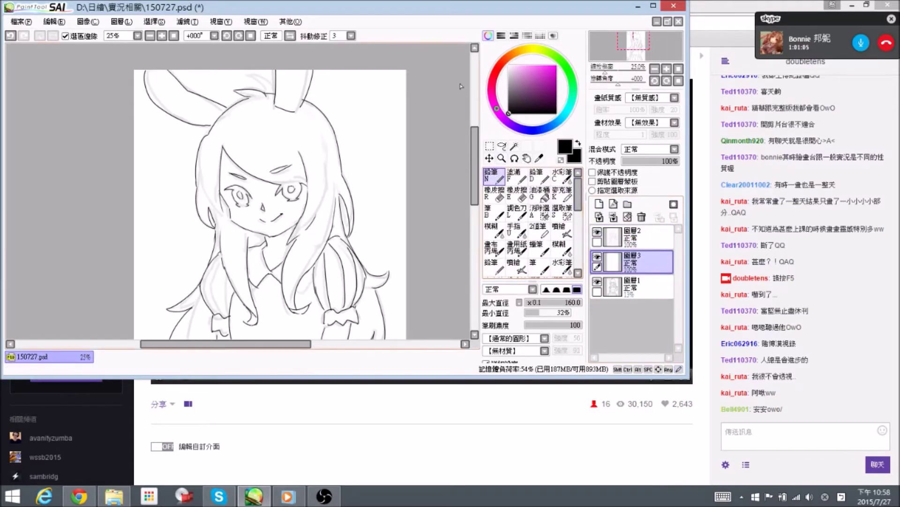
pyautogui.moveTo(333, 237); pyautogui.dragTo(339, 211)
pyautogui.click(596, 282)
pyautogui.moveTo(338, 262); pyautogui.dragTo(333, 183)
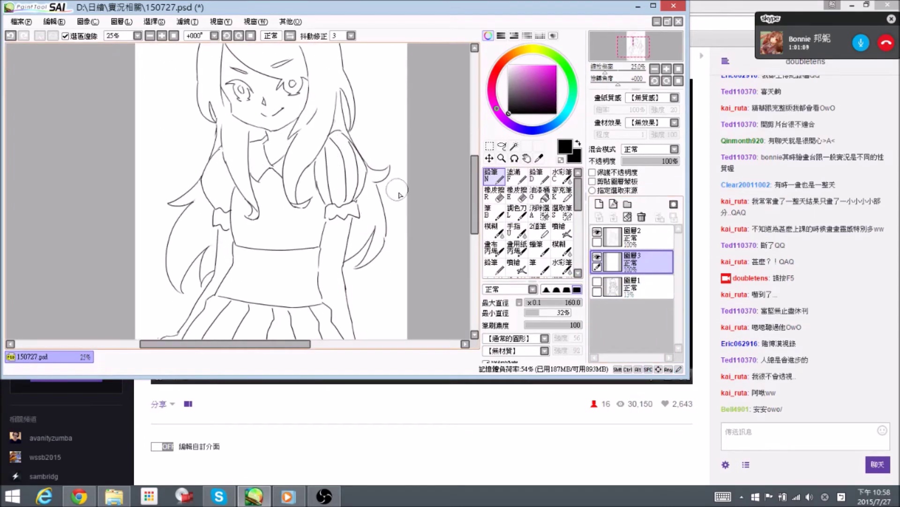
# Reduce the pencil's maximum brush size to 30 for inking on the new layer.
pyautogui.press('[')
pyautogui.press('[')
pyautogui.press('[')
pyautogui.press('[')
pyautogui.press('[')
pyautogui.press('[')
pyautogui.press('[')
pyautogui.press('[')
pyautogui.press('[')
pyautogui.press('[')
pyautogui.press('[')
pyautogui.keyDown('ctrl'); pyautogui.keyDown('alt'); pyautogui.moveTo(383, 204); pyautogui.dragTo(384, 203); pyautogui.keyUp('alt'); pyautogui.keyUp('ctrl')
pyautogui.keyDown('ctrl'); pyautogui.click(361, 211); pyautogui.keyUp('ctrl')
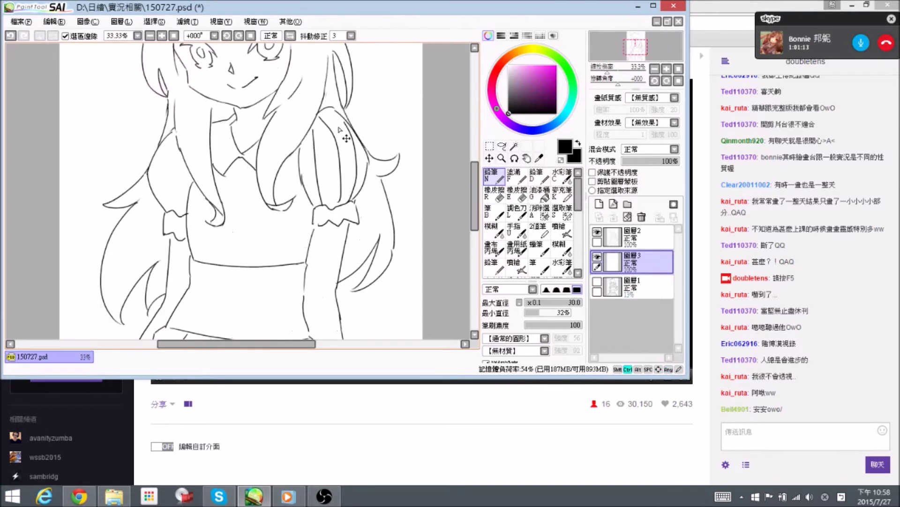
pyautogui.moveTo(341, 280); pyautogui.dragTo(355, 235)
pyautogui.moveTo(295, 122); pyautogui.dragTo(297, 205)
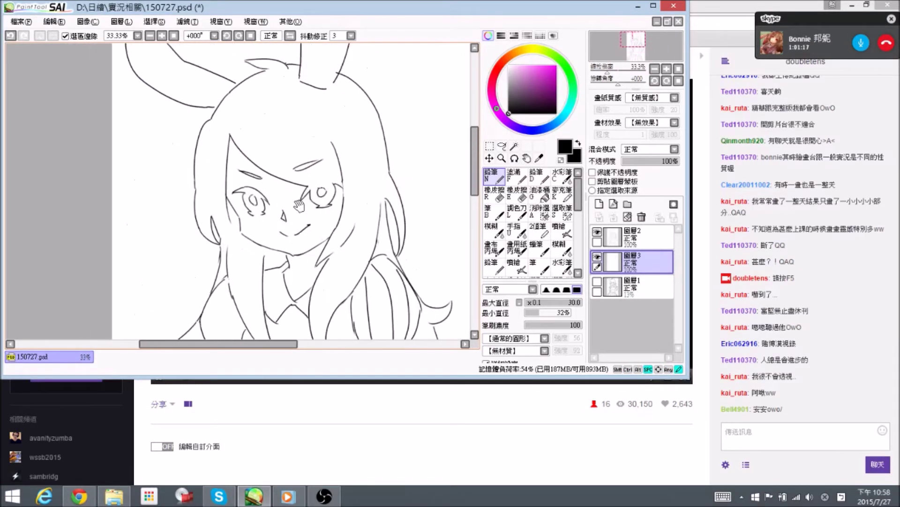
# Ink the hair tuft between the rabbit ears and the inner edge of the right-hand ear in thick black lines.
pyautogui.moveTo(339, 170); pyautogui.dragTo(375, 162)
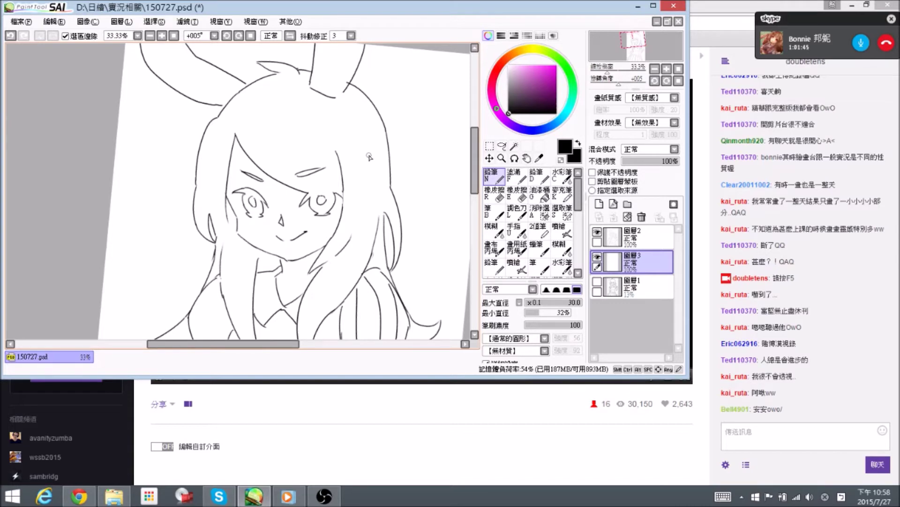
pyautogui.scroll(5, 262, 117)
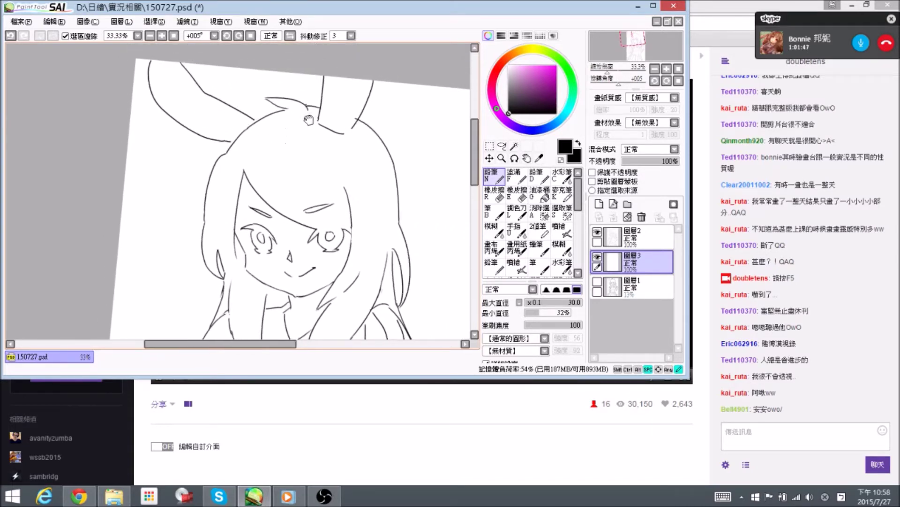
pyautogui.moveTo(321, 84)
pyautogui.mouseDown()
pyautogui.moveTo(320, 115)
pyautogui.moveTo(307, 115)
pyautogui.moveTo(322, 115)
pyautogui.moveTo(280, 108)
pyautogui.moveTo(300, 118)
pyautogui.moveTo(281, 109)
pyautogui.moveTo(282, 119)
pyautogui.moveTo(299, 119)
pyautogui.moveTo(275, 126)
pyautogui.moveTo(382, 130)
pyautogui.mouseUp()
pyautogui.press('e')
pyautogui.press('n')
pyautogui.press('e')
pyautogui.press('n')
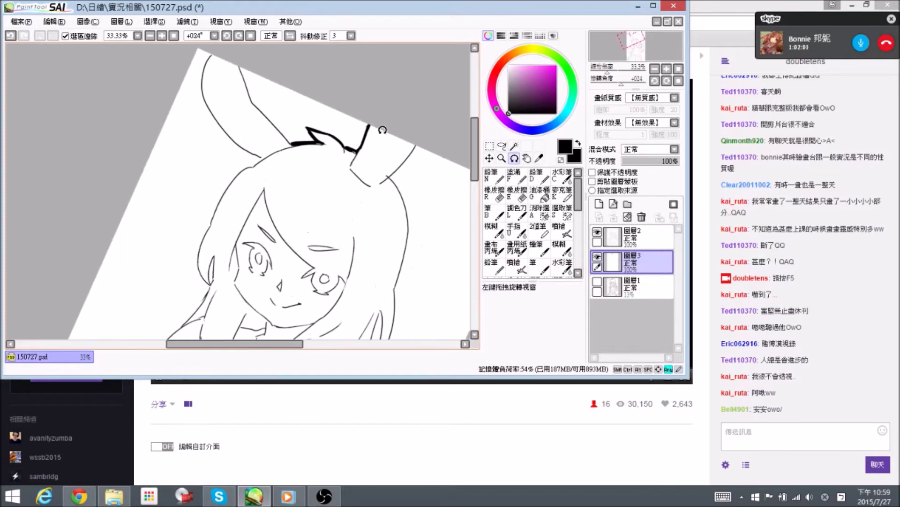
pyautogui.moveTo(394, 187)
pyautogui.mouseDown()
pyautogui.moveTo(328, 140)
pyautogui.moveTo(293, 169)
pyautogui.mouseUp()
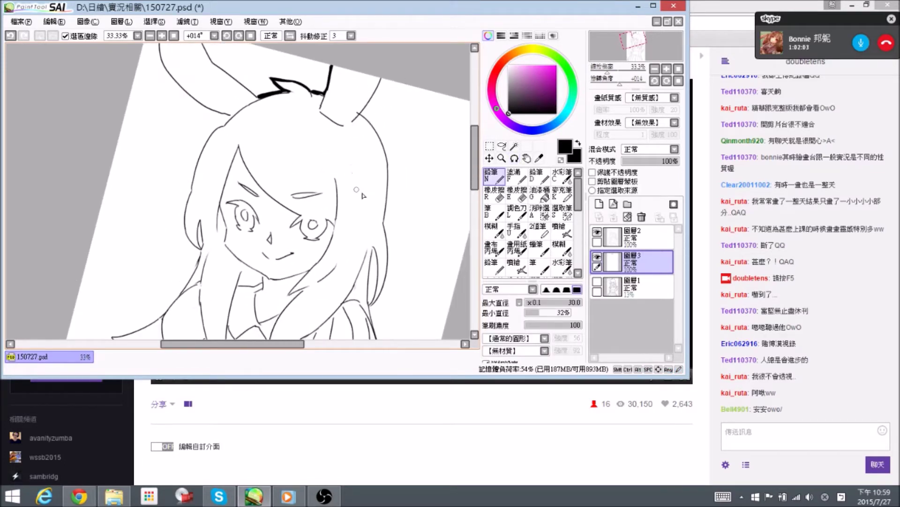
pyautogui.moveTo(358, 190); pyautogui.dragTo(370, 183)
pyautogui.press('n')
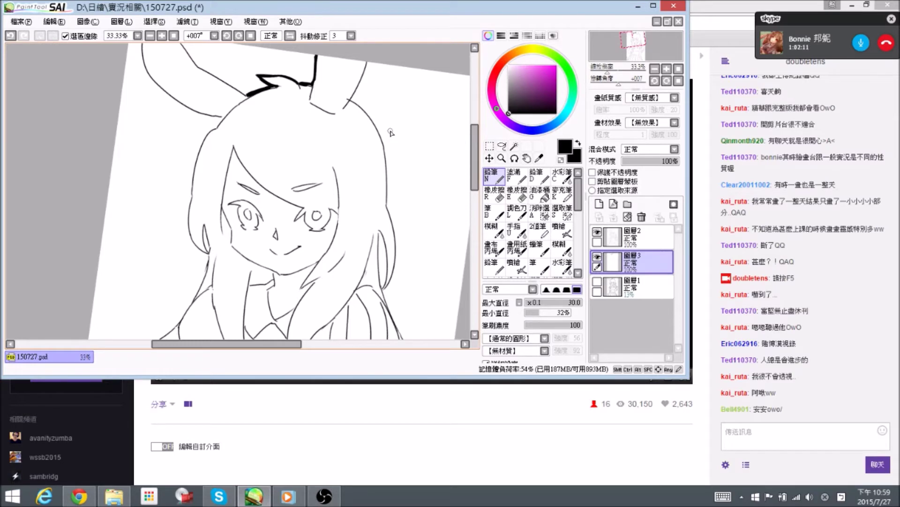
# Ink the base and outer edge of the right-hand rabbit ear, cleaning up stray line ends.
pyautogui.moveTo(358, 135)
pyautogui.mouseDown()
pyautogui.moveTo(350, 157)
pyautogui.moveTo(330, 156)
pyautogui.mouseUp()
pyautogui.moveTo(319, 121); pyautogui.dragTo(351, 73)
pyautogui.moveTo(347, 111); pyautogui.dragTo(348, 116)
pyautogui.moveTo(293, 112)
pyautogui.mouseDown()
pyautogui.moveTo(318, 127)
pyautogui.moveTo(336, 78)
pyautogui.moveTo(347, 125)
pyautogui.mouseUp()
pyautogui.press('e')
pyautogui.press('n')
# Ink both edges of the left-hand rabbit ear and the hair outline around its base, trimming the joins.
pyautogui.moveTo(225, 55); pyautogui.dragTo(245, 120)
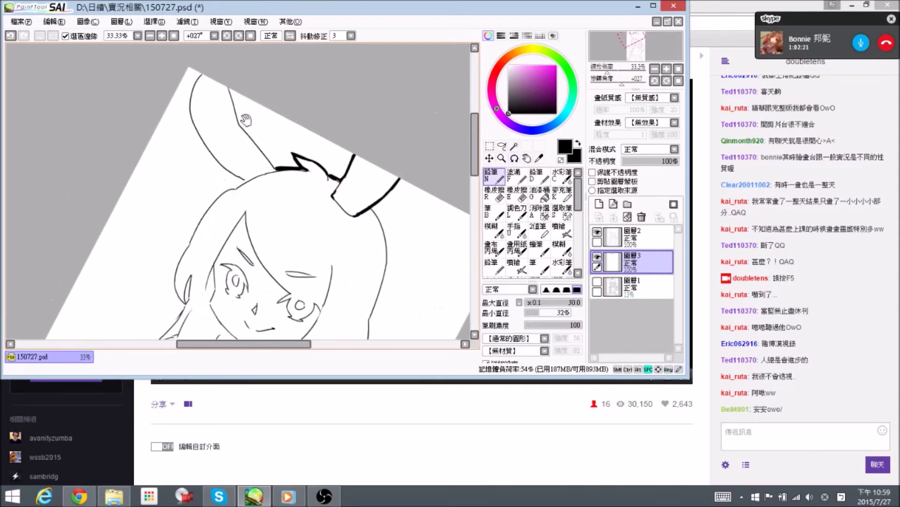
pyautogui.moveTo(228, 86)
pyautogui.mouseDown()
pyautogui.moveTo(242, 137)
pyautogui.moveTo(241, 126)
pyautogui.moveTo(277, 171)
pyautogui.mouseUp()
pyautogui.press('e')
pyautogui.press('n')
pyautogui.moveTo(244, 141)
pyautogui.mouseDown()
pyautogui.moveTo(237, 123)
pyautogui.moveTo(246, 132)
pyautogui.moveTo(252, 116)
pyautogui.mouseUp()
pyautogui.moveTo(223, 75); pyautogui.dragTo(213, 90)
pyautogui.moveTo(218, 134); pyautogui.dragTo(265, 179)
pyautogui.moveTo(317, 151); pyautogui.dragTo(297, 113)
pyautogui.moveTo(344, 163); pyautogui.dragTo(313, 125)
pyautogui.moveTo(328, 177); pyautogui.dragTo(327, 171)
pyautogui.moveTo(218, 112)
pyautogui.mouseDown()
pyautogui.moveTo(232, 123)
pyautogui.moveTo(231, 111)
pyautogui.moveTo(213, 126)
pyautogui.mouseUp()
pyautogui.moveTo(219, 121); pyautogui.dragTo(202, 144)
pyautogui.moveTo(219, 120)
pyautogui.mouseDown()
pyautogui.moveTo(201, 145)
pyautogui.moveTo(219, 116)
pyautogui.moveTo(205, 149)
pyautogui.moveTo(220, 153)
pyautogui.moveTo(218, 142)
pyautogui.moveTo(210, 152)
pyautogui.mouseUp()
pyautogui.press('e')
pyautogui.press('n')
pyautogui.press('e')
pyautogui.press('n')
pyautogui.press('e')
pyautogui.press('n')
pyautogui.moveTo(215, 199); pyautogui.dragTo(217, 179)
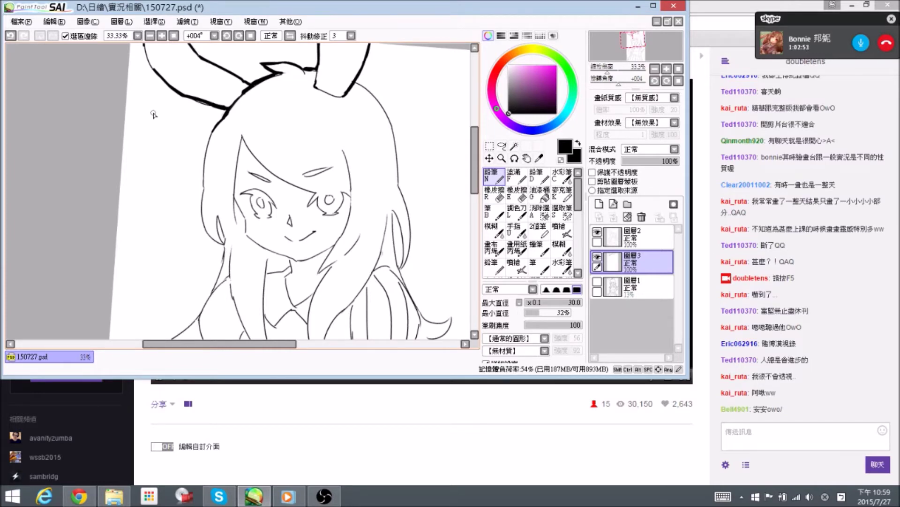
# Ink the right-hand eye with a thick upper lash line and a solid black upper iris.
pyautogui.moveTo(368, 174)
pyautogui.mouseDown()
pyautogui.moveTo(298, 136)
pyautogui.moveTo(282, 150)
pyautogui.moveTo(292, 147)
pyautogui.moveTo(294, 191)
pyautogui.moveTo(286, 174)
pyautogui.moveTo(283, 201)
pyautogui.mouseUp()
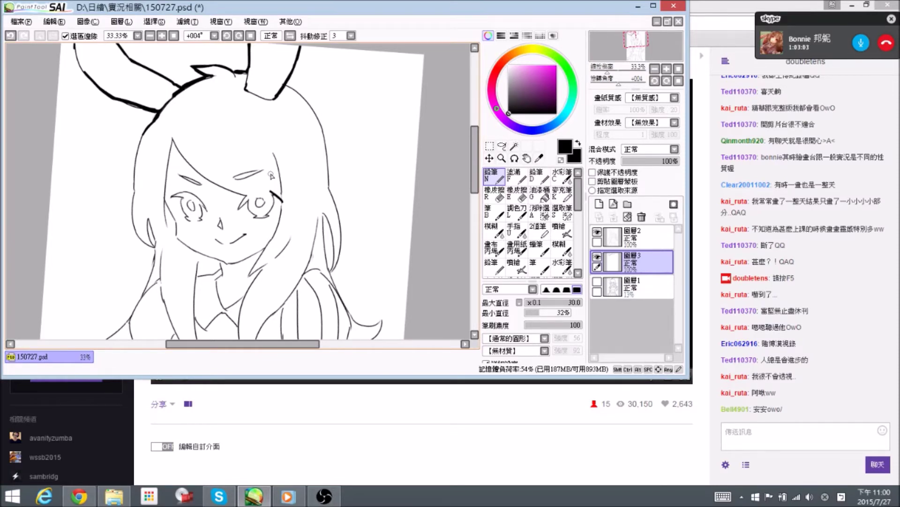
pyautogui.moveTo(276, 202)
pyautogui.mouseDown()
pyautogui.moveTo(266, 193)
pyautogui.moveTo(270, 200)
pyautogui.mouseUp()
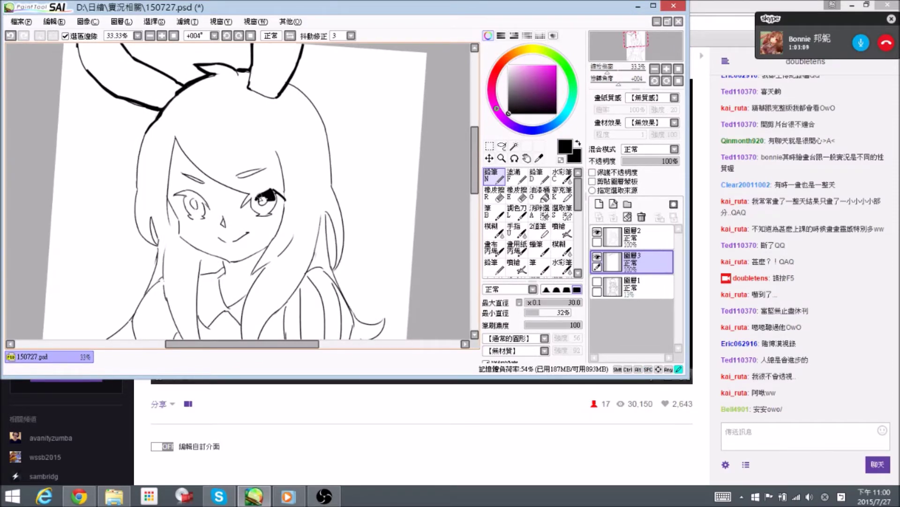
pyautogui.moveTo(255, 200)
pyautogui.mouseDown()
pyautogui.moveTo(265, 193)
pyautogui.moveTo(255, 195)
pyautogui.mouseUp()
pyautogui.moveTo(258, 195)
pyautogui.mouseDown()
pyautogui.moveTo(249, 204)
pyautogui.moveTo(256, 192)
pyautogui.mouseUp()
pyautogui.moveTo(185, 208); pyautogui.dragTo(246, 204)
# Mirror the canvas view and ink the other eye's upper lash line and iris to match, erasing excess.
pyautogui.click(290, 36)
pyautogui.moveTo(323, 94); pyautogui.dragTo(298, 78)
pyautogui.moveTo(270, 171); pyautogui.dragTo(327, 132)
pyautogui.moveTo(210, 176)
pyautogui.mouseDown()
pyautogui.moveTo(230, 177)
pyautogui.moveTo(243, 163)
pyautogui.moveTo(266, 168)
pyautogui.moveTo(234, 170)
pyautogui.moveTo(243, 173)
pyautogui.moveTo(234, 180)
pyautogui.mouseUp()
pyautogui.press('e')
pyautogui.press('n')
pyautogui.press('e')
pyautogui.press('n')
pyautogui.moveTo(321, 164)
pyautogui.mouseDown()
pyautogui.moveTo(300, 159)
pyautogui.moveTo(319, 158)
pyautogui.moveTo(310, 146)
pyautogui.moveTo(321, 154)
pyautogui.moveTo(302, 157)
pyautogui.moveTo(306, 164)
pyautogui.mouseUp()
pyautogui.press('e')
pyautogui.press('n')
pyautogui.press('e')
pyautogui.press('n')
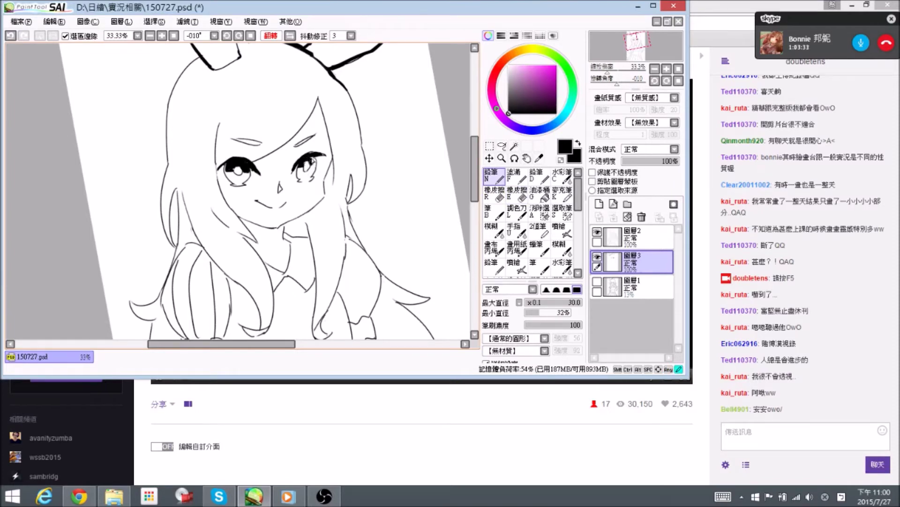
pyautogui.moveTo(328, 168); pyautogui.dragTo(318, 163)
# Return the canvas to its unmirrored view and refine the lashes and outer corners of both eyes with pencil and eraser.
pyautogui.click(290, 36)
pyautogui.moveTo(164, 170); pyautogui.dragTo(188, 166)
pyautogui.moveTo(180, 168)
pyautogui.mouseDown()
pyautogui.moveTo(221, 166)
pyautogui.moveTo(175, 167)
pyautogui.moveTo(184, 169)
pyautogui.mouseUp()
pyautogui.press('e')
pyautogui.press('n')
pyautogui.press('e')
pyautogui.press('n')
pyautogui.moveTo(295, 159)
pyautogui.mouseDown()
pyautogui.moveTo(281, 157)
pyautogui.moveTo(275, 166)
pyautogui.moveTo(278, 148)
pyautogui.moveTo(286, 195)
pyautogui.moveTo(286, 170)
pyautogui.mouseUp()
pyautogui.press('e')
pyautogui.press('n')
pyautogui.press('e')
pyautogui.press('n')
pyautogui.press('e')
pyautogui.press('n')
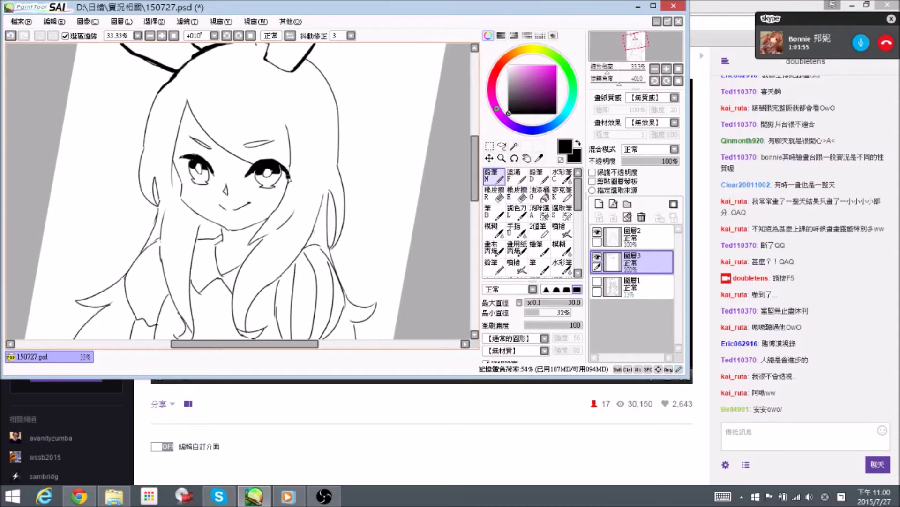
pyautogui.moveTo(289, 157)
pyautogui.mouseDown()
pyautogui.moveTo(292, 113)
pyautogui.moveTo(287, 157)
pyautogui.mouseUp()
pyautogui.press('e')
pyautogui.press('n')
pyautogui.press('e')
pyautogui.press('n')
pyautogui.press('e')
pyautogui.press('n')
# Ink the hair line beside the right-hand eye and trim its upper end.
pyautogui.moveTo(291, 125)
pyautogui.mouseDown()
pyautogui.moveTo(289, 149)
pyautogui.moveTo(290, 91)
pyautogui.mouseUp()
pyautogui.press('e')
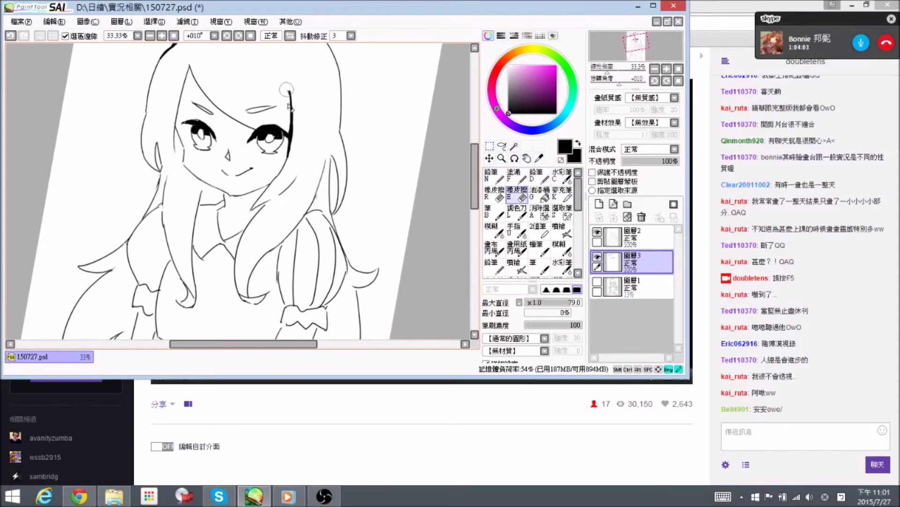
pyautogui.moveTo(300, 120)
pyautogui.mouseDown()
pyautogui.moveTo(358, 165)
pyautogui.moveTo(362, 181)
pyautogui.mouseUp()
pyautogui.press('n')
pyautogui.moveTo(280, 80); pyautogui.dragTo(295, 191)
pyautogui.press('e')
pyautogui.moveTo(284, 122)
pyautogui.mouseDown()
pyautogui.moveTo(285, 168)
pyautogui.moveTo(281, 160)
pyautogui.moveTo(296, 193)
pyautogui.mouseUp()
# Ink the fringe strand from the parting down the left-hand side of the face, thinning its line.
pyautogui.moveTo(342, 162)
pyautogui.mouseDown()
pyautogui.moveTo(280, 108)
pyautogui.moveTo(320, 105)
pyautogui.moveTo(303, 58)
pyautogui.moveTo(218, 109)
pyautogui.moveTo(257, 113)
pyautogui.moveTo(226, 162)
pyautogui.mouseUp()
pyautogui.press('n')
pyautogui.moveTo(246, 131); pyautogui.dragTo(215, 186)
pyautogui.press('e')
pyautogui.press('n')
pyautogui.moveTo(221, 140)
pyautogui.mouseDown()
pyautogui.moveTo(224, 199)
pyautogui.moveTo(213, 156)
pyautogui.moveTo(220, 197)
pyautogui.mouseUp()
pyautogui.press('e')
pyautogui.press('n')
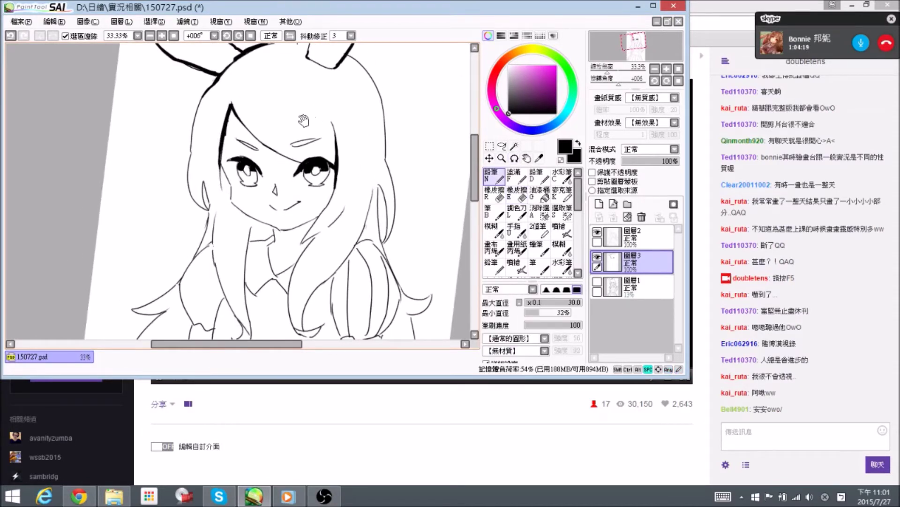
# In the mirrored view, ink the outer hair outline from the ear down to the side lock, then save the file.
pyautogui.moveTo(284, 137); pyautogui.dragTo(266, 152)
pyautogui.moveTo(270, 107); pyautogui.dragTo(230, 156)
pyautogui.click(289, 36)
pyautogui.moveTo(323, 86); pyautogui.dragTo(335, 101)
pyautogui.moveTo(221, 135)
pyautogui.mouseDown()
pyautogui.moveTo(266, 129)
pyautogui.moveTo(269, 119)
pyautogui.moveTo(226, 173)
pyautogui.moveTo(221, 224)
pyautogui.mouseUp()
pyautogui.moveTo(226, 226); pyautogui.dragTo(234, 199)
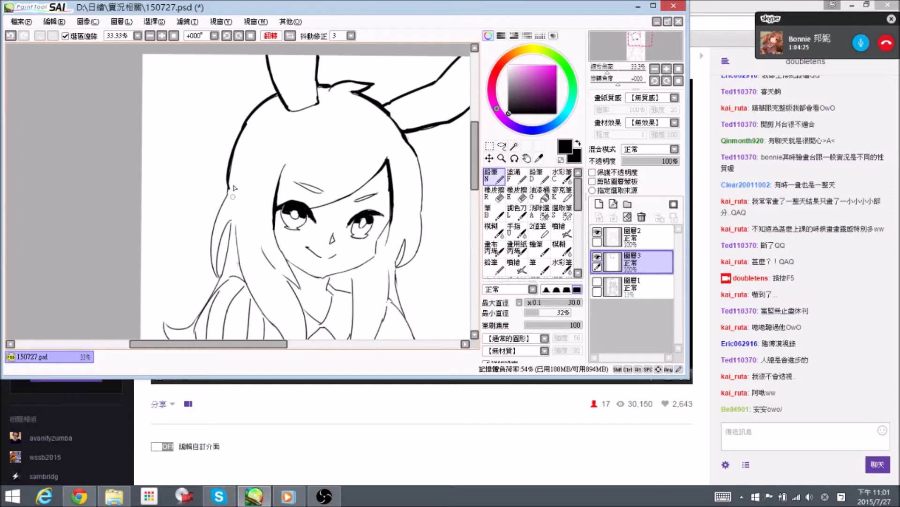
pyautogui.press('e')
pyautogui.moveTo(234, 167); pyautogui.dragTo(227, 204)
pyautogui.press('n')
pyautogui.press('e')
pyautogui.moveTo(232, 159); pyautogui.dragTo(227, 209)
pyautogui.press('n')
pyautogui.moveTo(232, 157)
pyautogui.mouseDown()
pyautogui.moveTo(228, 200)
pyautogui.moveTo(209, 175)
pyautogui.moveTo(232, 202)
pyautogui.mouseUp()
pyautogui.press('e')
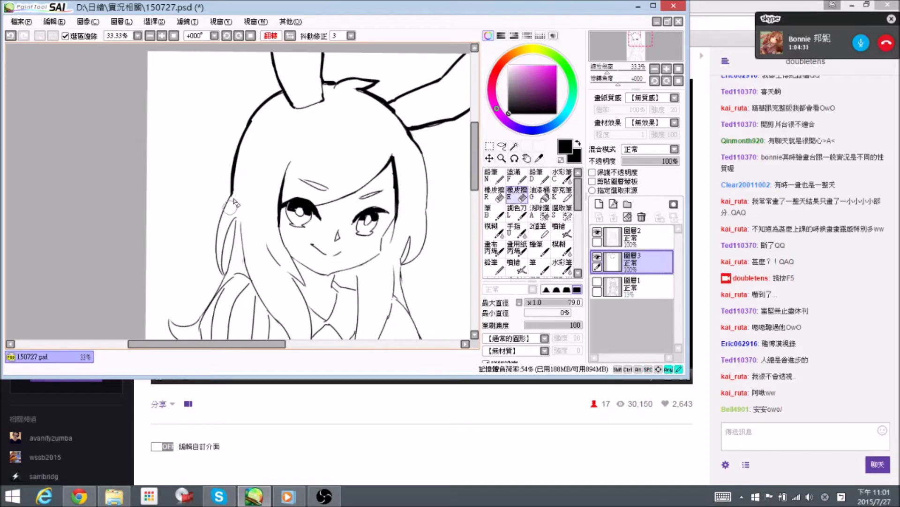
pyautogui.press('n')
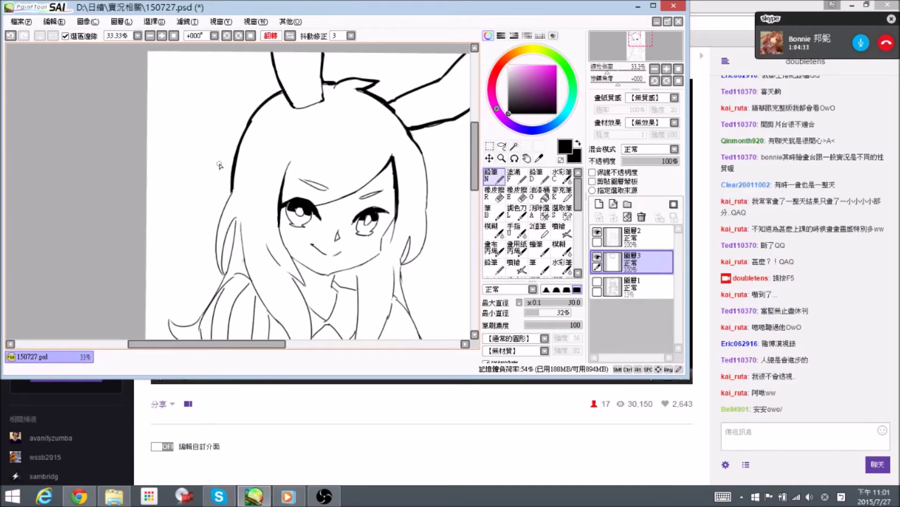
pyautogui.hotkey('ctrl', 's')
# Ink the side hair lock with a solid black inner shadow and the long strand sweeping outward past the shoulder.
pyautogui.moveTo(247, 253)
pyautogui.mouseDown()
pyautogui.moveTo(236, 227)
pyautogui.moveTo(196, 204)
pyautogui.moveTo(224, 200)
pyautogui.mouseUp()
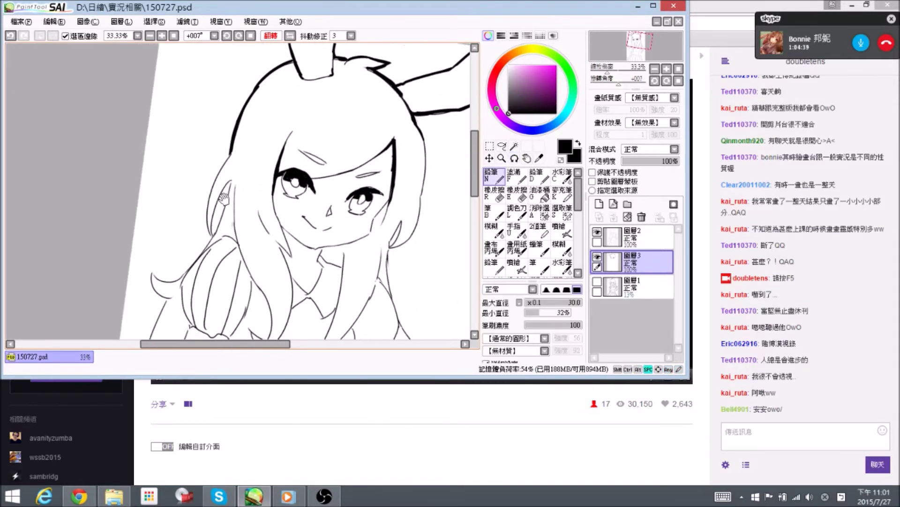
pyautogui.moveTo(230, 153)
pyautogui.mouseDown()
pyautogui.moveTo(207, 202)
pyautogui.moveTo(212, 234)
pyautogui.moveTo(215, 208)
pyautogui.moveTo(214, 218)
pyautogui.mouseUp()
pyautogui.moveTo(231, 187)
pyautogui.mouseDown()
pyautogui.moveTo(210, 241)
pyautogui.moveTo(227, 198)
pyautogui.moveTo(218, 202)
pyautogui.moveTo(214, 226)
pyautogui.moveTo(239, 185)
pyautogui.moveTo(252, 196)
pyautogui.moveTo(240, 172)
pyautogui.moveTo(233, 212)
pyautogui.moveTo(199, 221)
pyautogui.moveTo(204, 217)
pyautogui.mouseUp()
pyautogui.press('n')
pyautogui.press('e')
pyautogui.press('n')
pyautogui.hotkey('alt', 'space')
pyautogui.moveTo(272, 205); pyautogui.dragTo(274, 183)
pyautogui.moveTo(213, 258)
pyautogui.mouseDown()
pyautogui.moveTo(213, 210)
pyautogui.moveTo(258, 209)
pyautogui.moveTo(255, 224)
pyautogui.moveTo(211, 223)
pyautogui.mouseUp()
pyautogui.moveTo(245, 236); pyautogui.dragTo(194, 217)
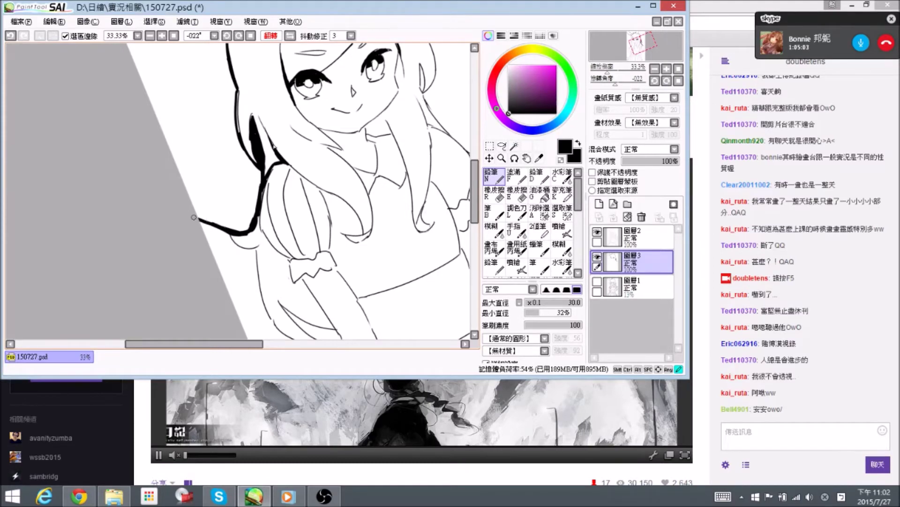
# Reset the canvas rotation to 0° and save the drawing.
pyautogui.click(254, 496)
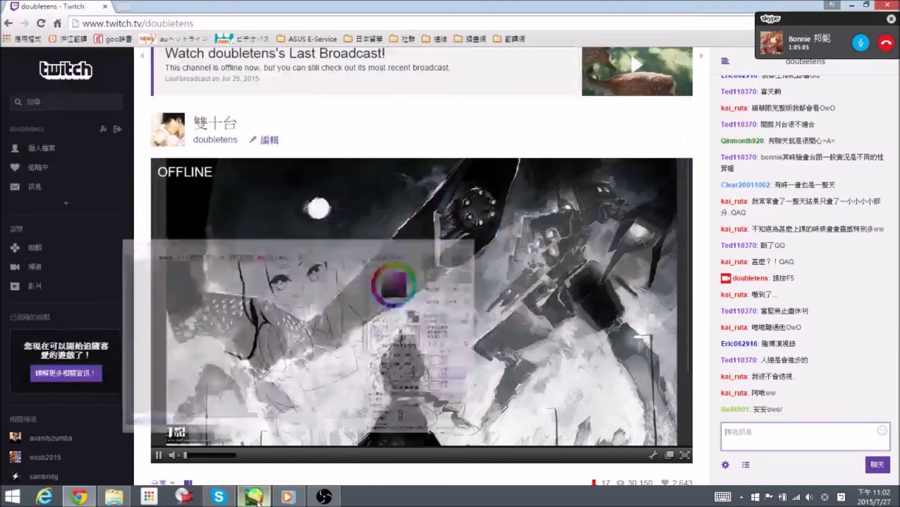
pyautogui.click(254, 496)
pyautogui.moveTo(316, 197); pyautogui.dragTo(303, 241)
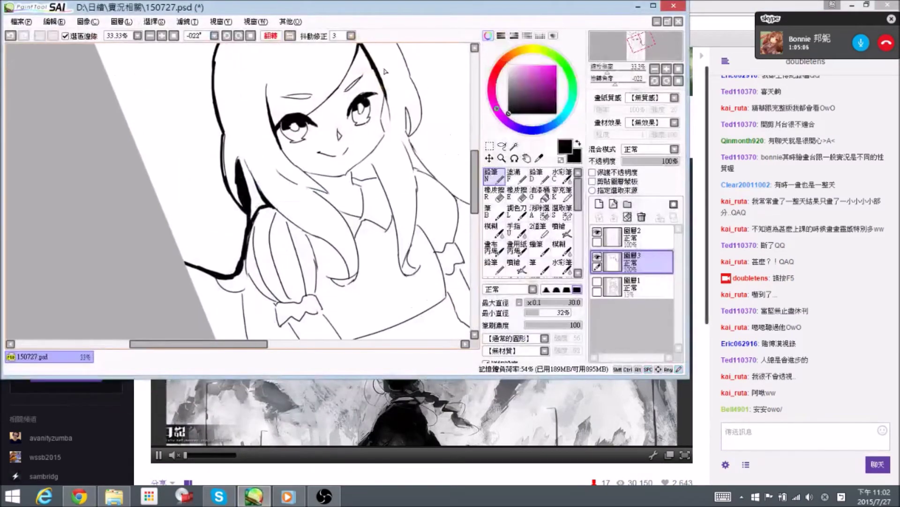
pyautogui.click(251, 36)
pyautogui.hotkey('ctrl', 's')
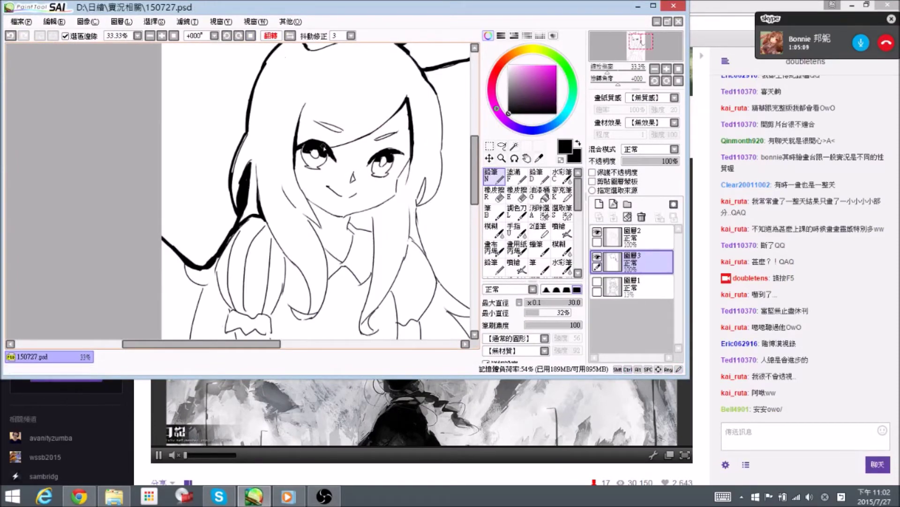
# Close the outline of the flicked hair tip beside the shoulder and fill it with black using the paint bucket.
pyautogui.press('space')
pyautogui.moveTo(207, 247)
pyautogui.mouseDown()
pyautogui.moveTo(223, 198)
pyautogui.moveTo(172, 216)
pyautogui.moveTo(225, 251)
pyautogui.moveTo(221, 235)
pyautogui.mouseUp()
pyautogui.press('space')
pyautogui.press('e')
pyautogui.press('n')
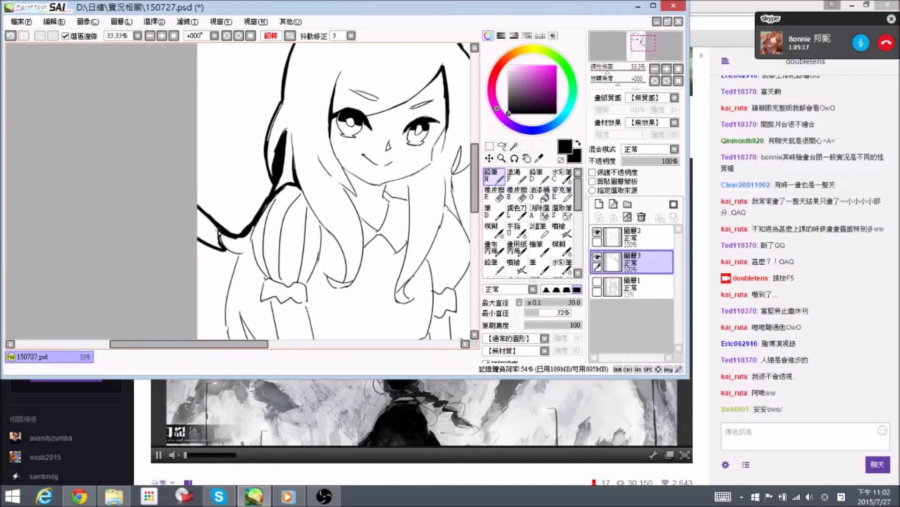
pyautogui.press('g')
pyautogui.click(212, 226)
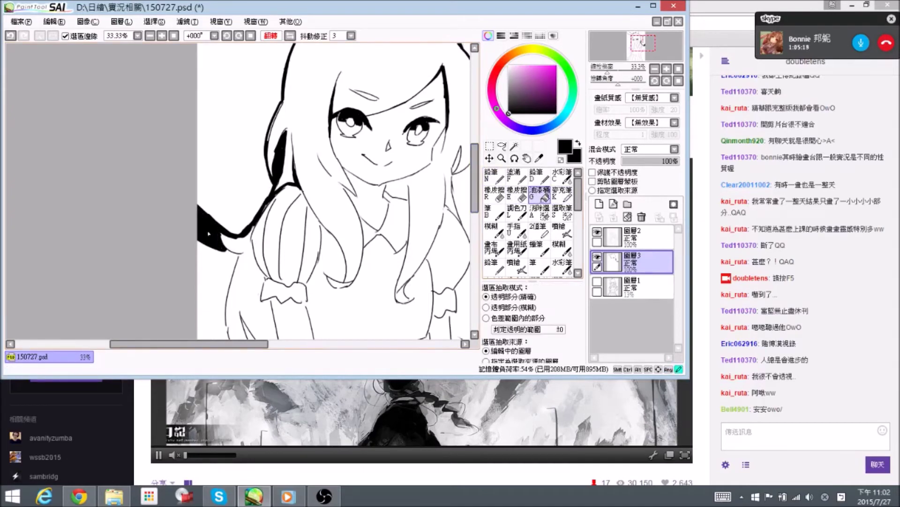
# In the unmirrored view, extend the black area at the flicked hair tip into a pointed edge beside the puffed sleeve.
pyautogui.click(491, 175)
pyautogui.press('space')
pyautogui.moveTo(288, 154); pyautogui.dragTo(260, 201)
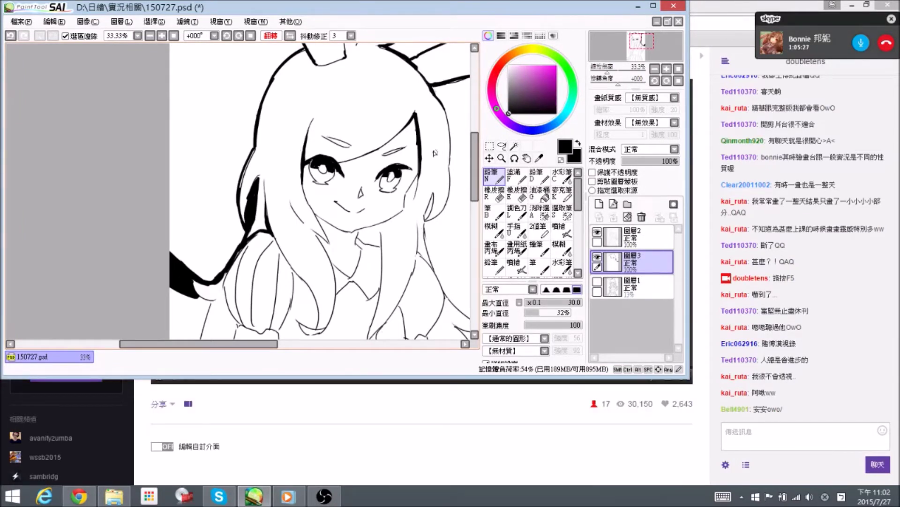
pyautogui.click(291, 36)
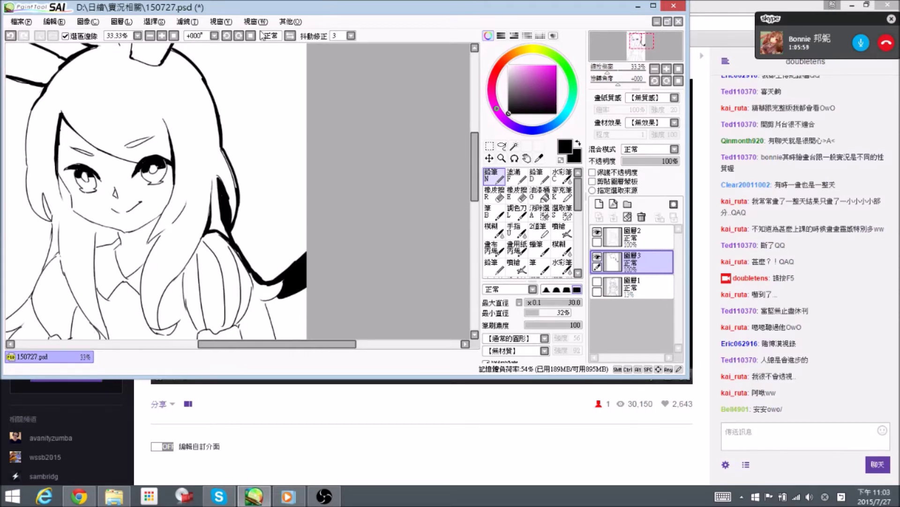
pyautogui.scroll(-2, 258, 195)
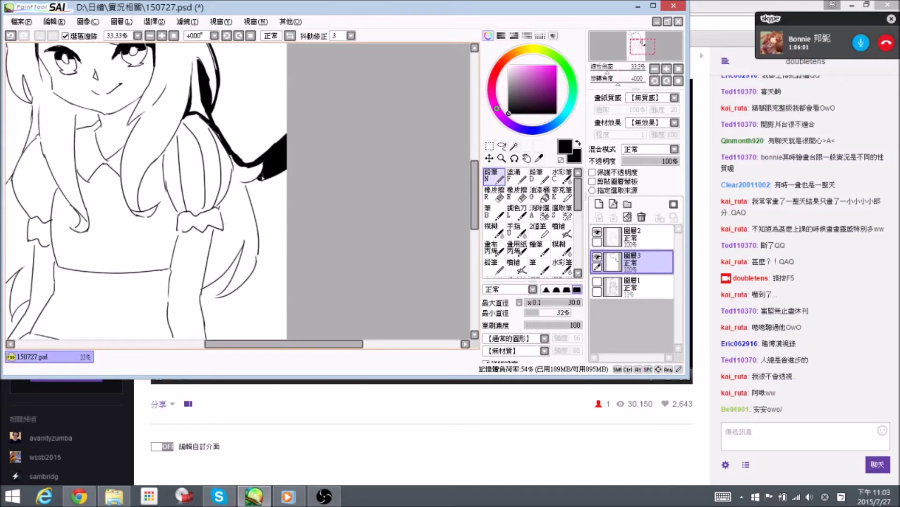
pyautogui.press('e')
pyautogui.press('n')
pyautogui.moveTo(296, 178)
pyautogui.mouseDown()
pyautogui.moveTo(295, 168)
pyautogui.moveTo(245, 182)
pyautogui.mouseUp()
pyautogui.moveTo(249, 184); pyautogui.dragTo(270, 178)
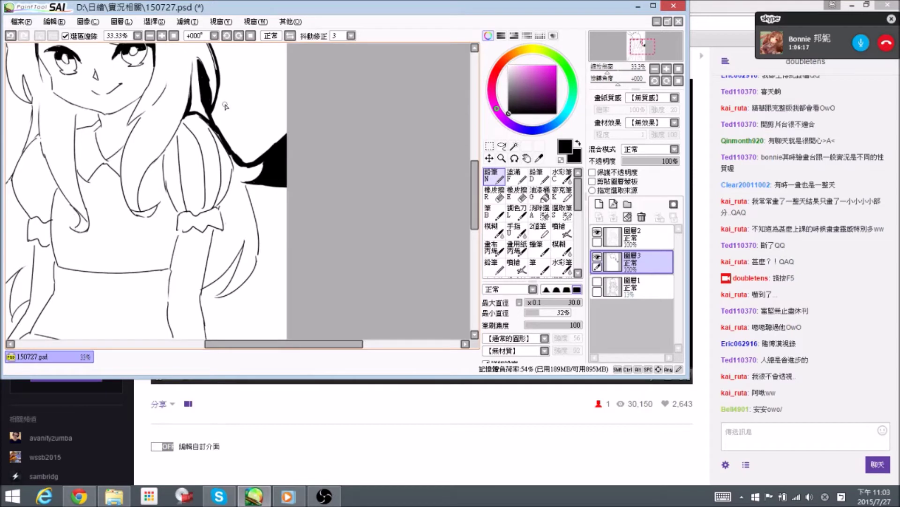
pyautogui.moveTo(222, 143)
pyautogui.mouseDown()
pyautogui.moveTo(225, 157)
pyautogui.moveTo(255, 169)
pyautogui.moveTo(246, 175)
pyautogui.moveTo(294, 147)
pyautogui.moveTo(272, 161)
pyautogui.moveTo(287, 152)
pyautogui.mouseUp()
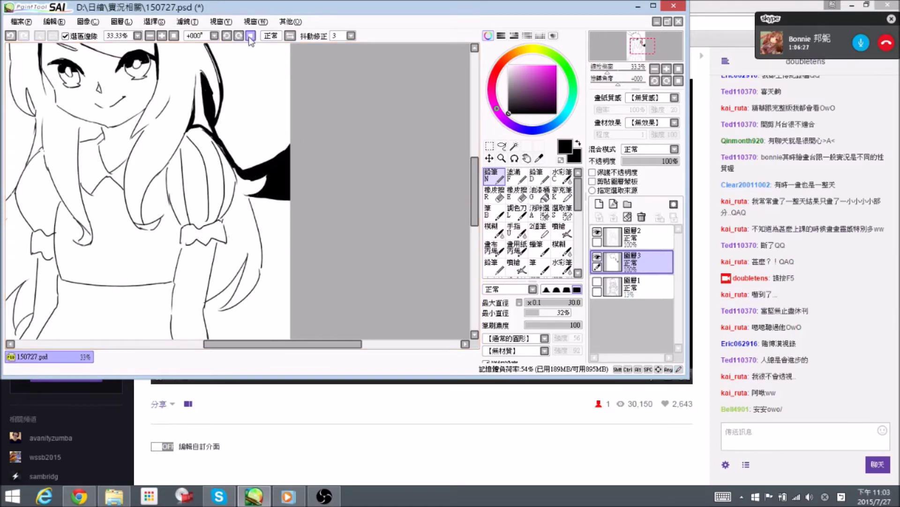
# In a mirrored view rotated to +047°, ink a curved line from the canvas edge to the base of the side hair lock.
pyautogui.press('space')
pyautogui.moveTo(255, 108); pyautogui.dragTo(237, 172)
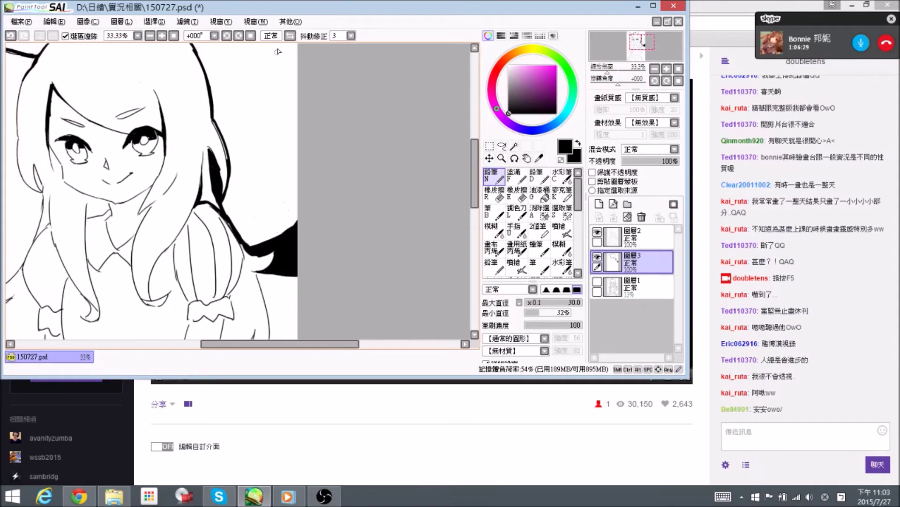
pyautogui.click(290, 36)
pyautogui.hotkey('alt', 'space')
pyautogui.moveTo(342, 80); pyautogui.dragTo(316, 159)
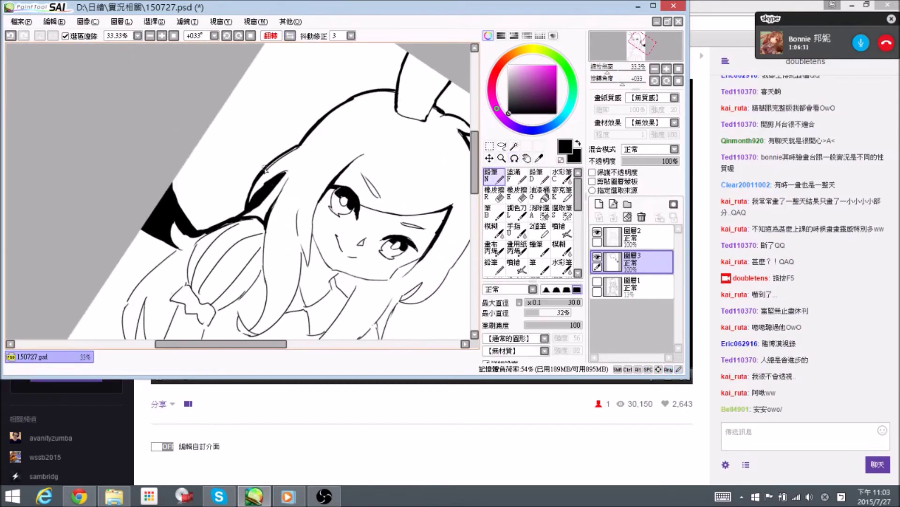
pyautogui.moveTo(244, 119)
pyautogui.mouseDown()
pyautogui.moveTo(261, 125)
pyautogui.moveTo(178, 166)
pyautogui.mouseUp()
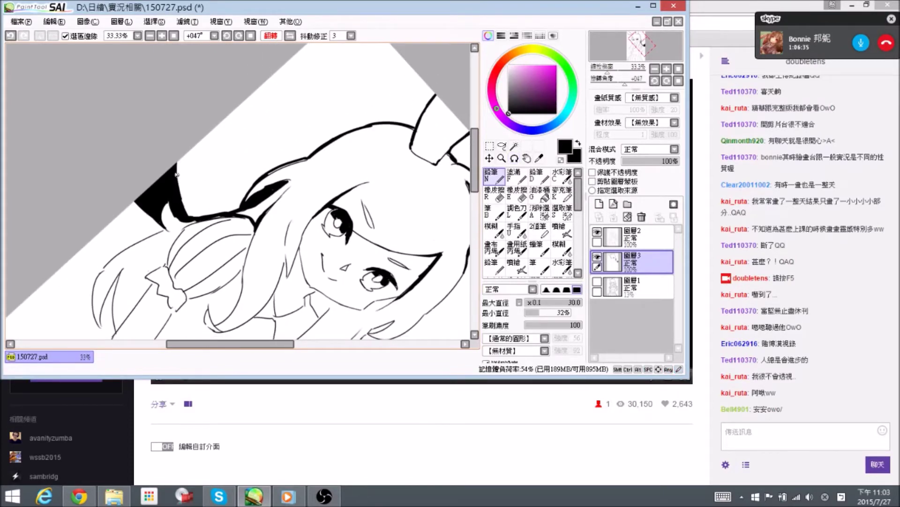
pyautogui.press('e')
pyautogui.press('n')
pyautogui.scroll(1, 235, 136)
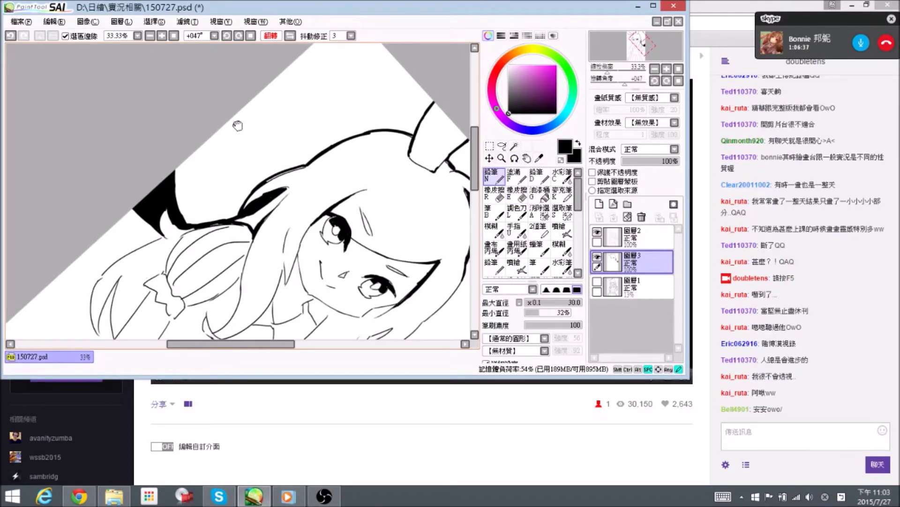
pyautogui.scroll(1, 243, 132)
pyautogui.moveTo(257, 111)
pyautogui.mouseDown()
pyautogui.moveTo(231, 224)
pyautogui.moveTo(237, 232)
pyautogui.mouseUp()
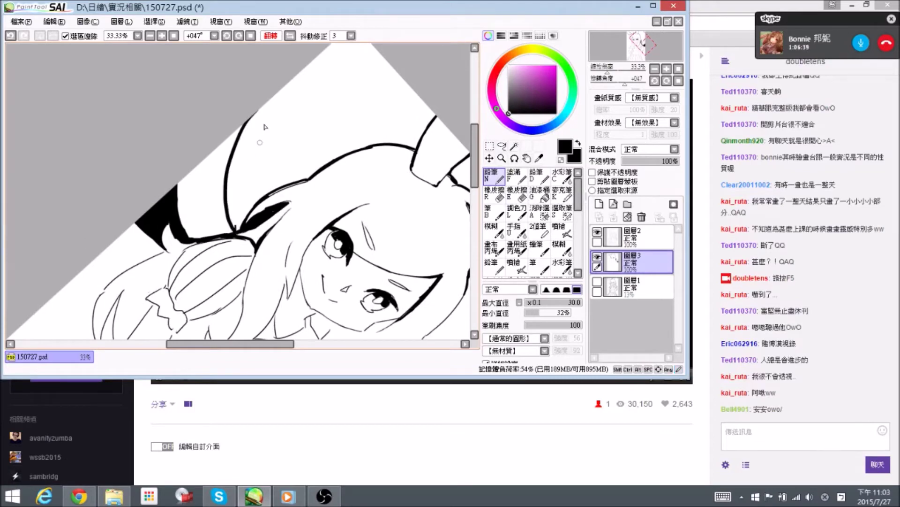
# Thicken the new curved line into a solid black band that tapers toward the side hair lock.
pyautogui.moveTo(242, 121)
pyautogui.mouseDown()
pyautogui.moveTo(222, 192)
pyautogui.moveTo(238, 124)
pyautogui.moveTo(225, 172)
pyautogui.mouseUp()
pyautogui.moveTo(239, 128); pyautogui.dragTo(223, 202)
pyautogui.moveTo(224, 141); pyautogui.dragTo(225, 217)
pyautogui.moveTo(221, 169); pyautogui.dragTo(226, 215)
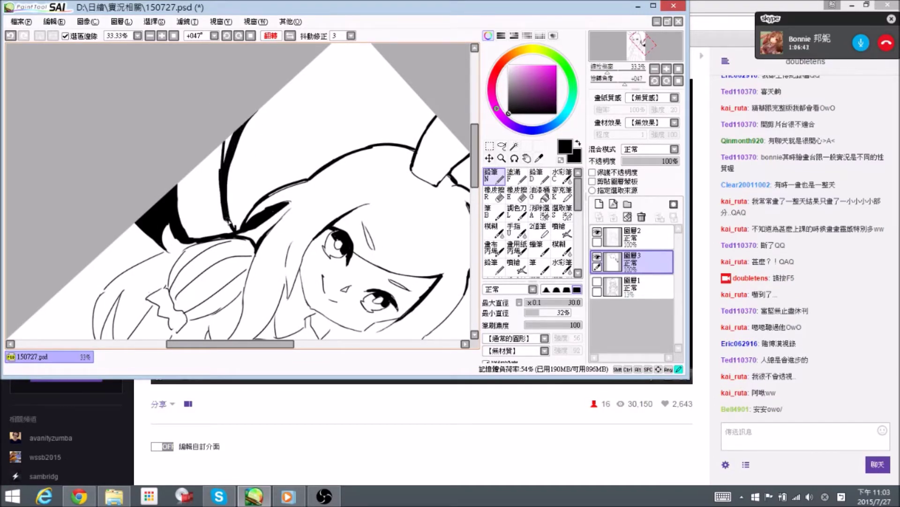
pyautogui.moveTo(227, 161)
pyautogui.mouseDown()
pyautogui.moveTo(229, 133)
pyautogui.moveTo(224, 174)
pyautogui.mouseUp()
pyautogui.moveTo(365, 159); pyautogui.dragTo(348, 118)
pyautogui.moveTo(294, 148); pyautogui.dragTo(268, 196)
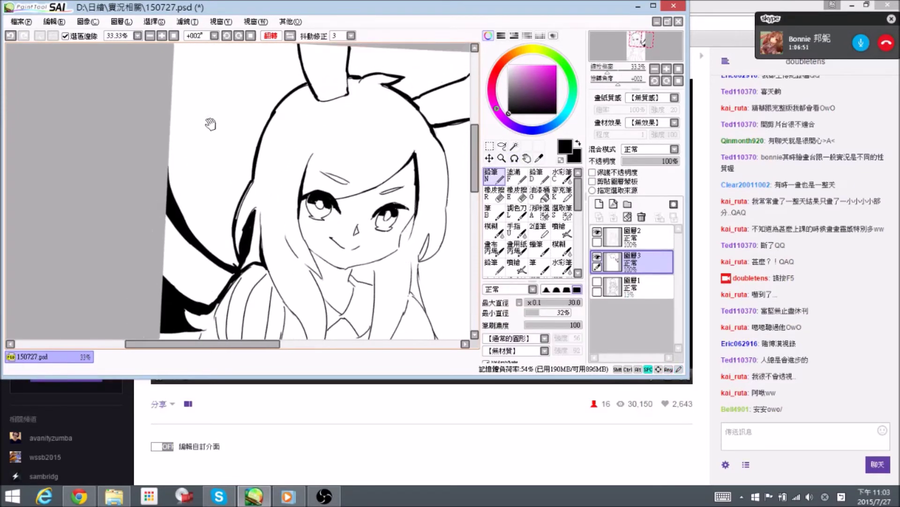
pyautogui.moveTo(211, 124); pyautogui.dragTo(213, 150)
pyautogui.moveTo(238, 289); pyautogui.dragTo(235, 291)
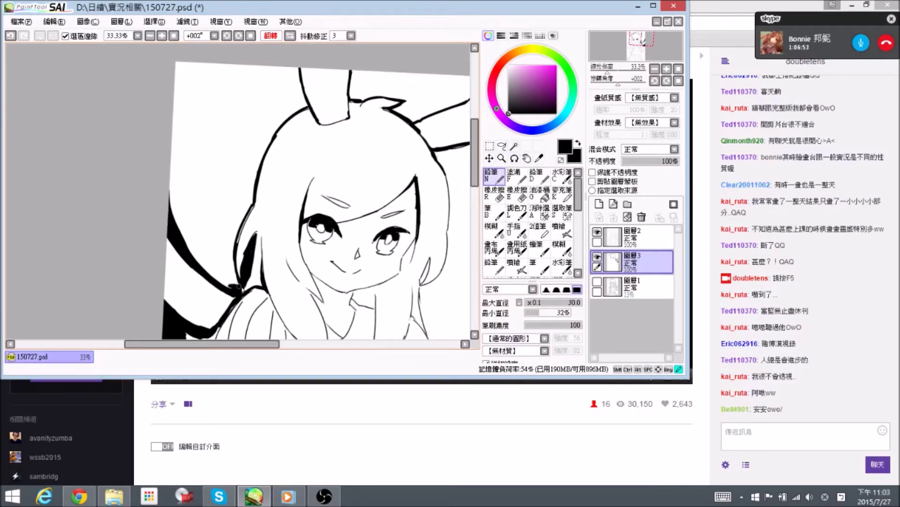
pyautogui.moveTo(193, 253)
pyautogui.mouseDown()
pyautogui.moveTo(217, 282)
pyautogui.moveTo(169, 213)
pyautogui.moveTo(162, 161)
pyautogui.moveTo(198, 262)
pyautogui.mouseUp()
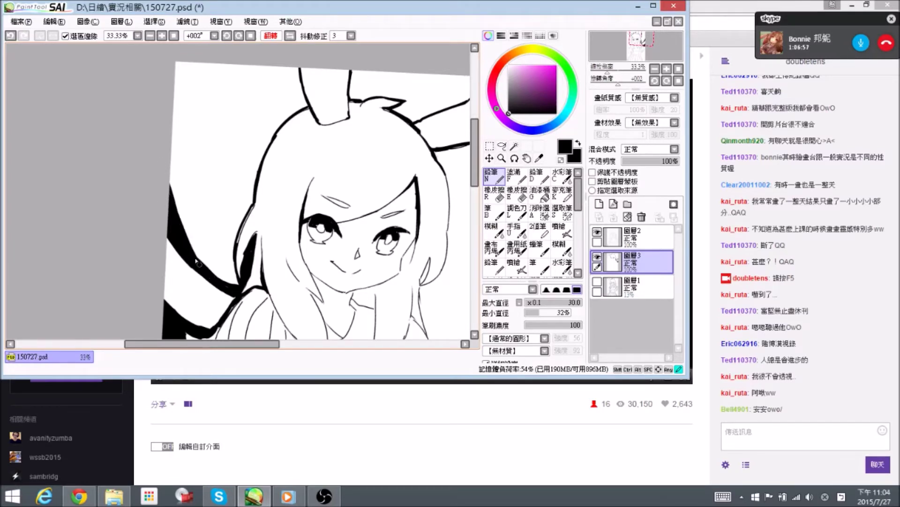
pyautogui.moveTo(176, 218); pyautogui.dragTo(165, 174)
pyautogui.moveTo(200, 268)
pyautogui.mouseDown()
pyautogui.moveTo(187, 238)
pyautogui.moveTo(227, 276)
pyautogui.moveTo(213, 217)
pyautogui.mouseUp()
# Restore the unmirrored view at 0° rotation and touch up the outer outline of the side hair lock.
pyautogui.press('space')
pyautogui.hotkey('alt', 'space')
pyautogui.moveTo(286, 156); pyautogui.dragTo(287, 157)
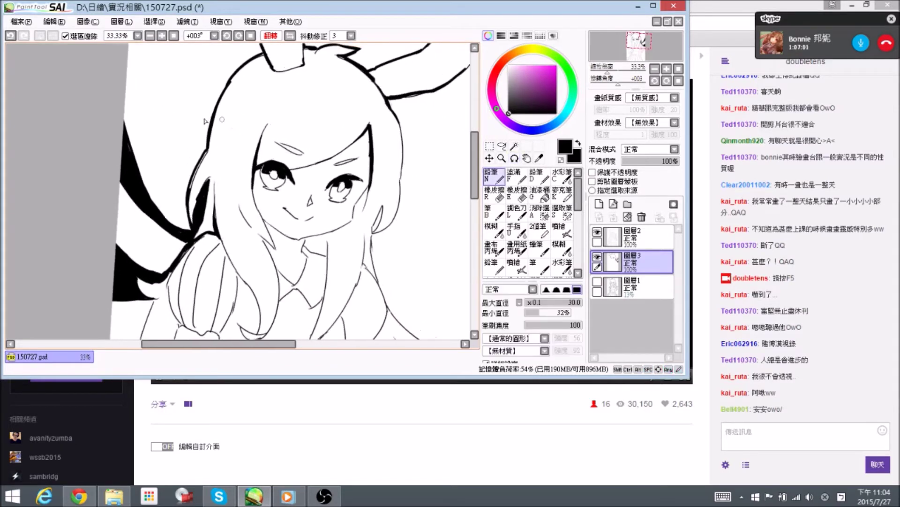
pyautogui.press('space')
pyautogui.moveTo(180, 121); pyautogui.dragTo(185, 143)
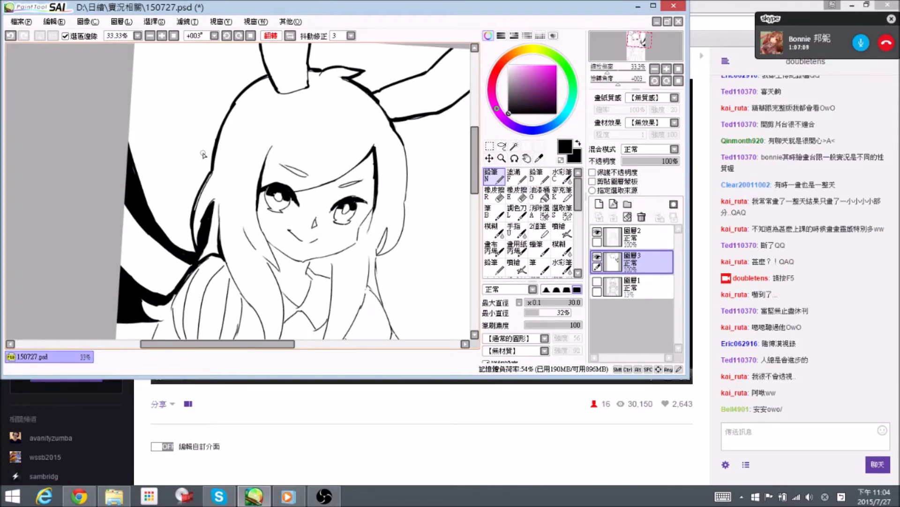
pyautogui.click(271, 35)
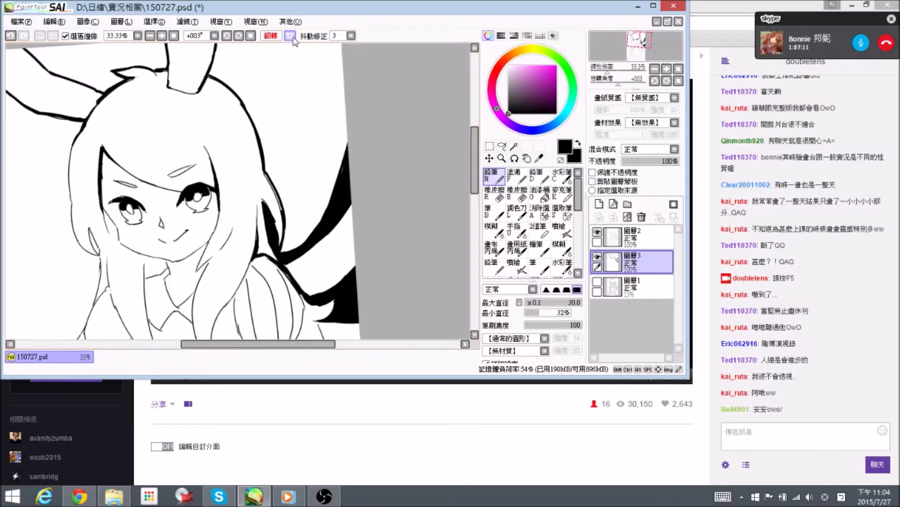
pyautogui.click(250, 35)
pyautogui.moveTo(290, 126); pyautogui.dragTo(267, 125)
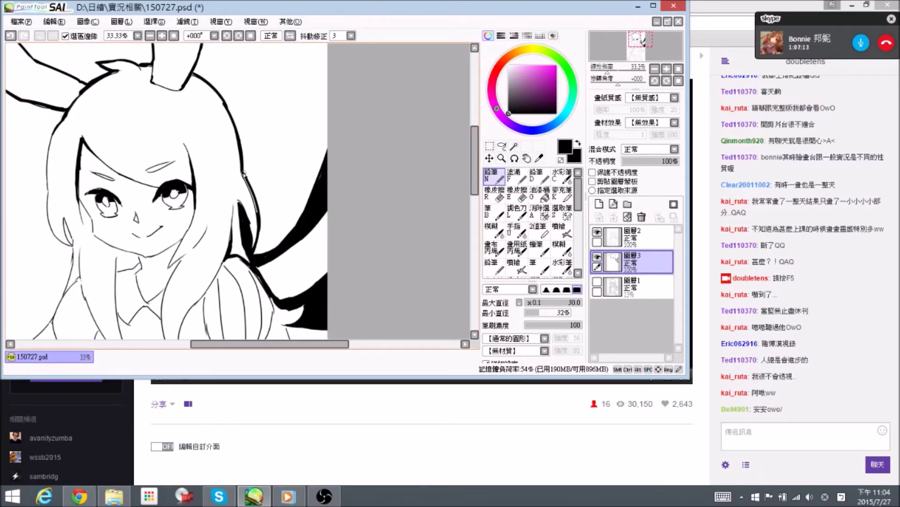
pyautogui.moveTo(255, 212)
pyautogui.mouseDown()
pyautogui.moveTo(250, 196)
pyautogui.moveTo(254, 210)
pyautogui.mouseUp()
pyautogui.press('e')
pyautogui.press('n')
# Ink two curved lines from the outer hair outline to the canvas edge and fill the area between them with black.
pyautogui.moveTo(372, 185); pyautogui.dragTo(346, 161)
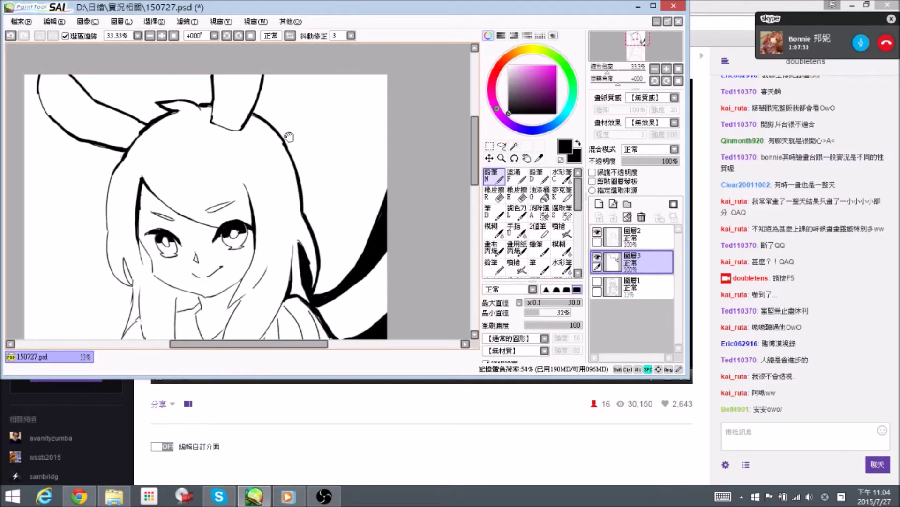
pyautogui.moveTo(290, 137); pyautogui.dragTo(297, 152)
pyautogui.moveTo(322, 213); pyautogui.dragTo(330, 184)
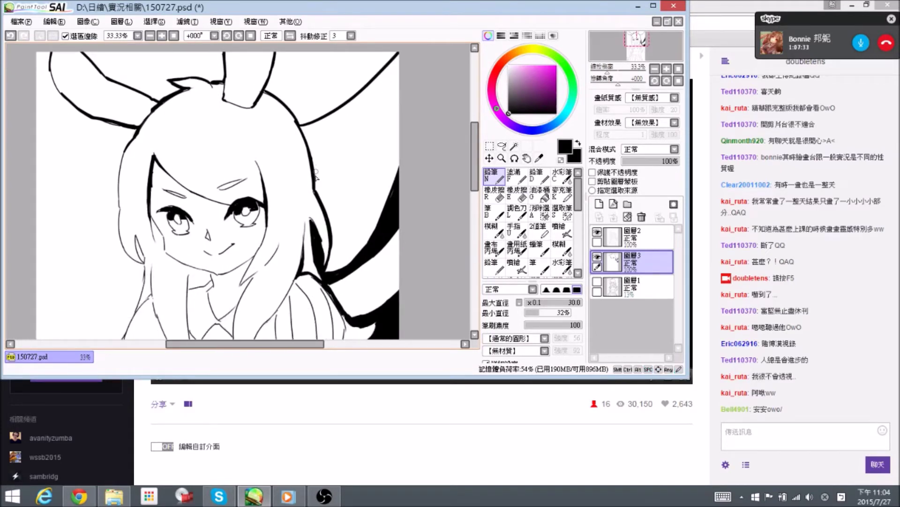
pyautogui.click(540, 194)
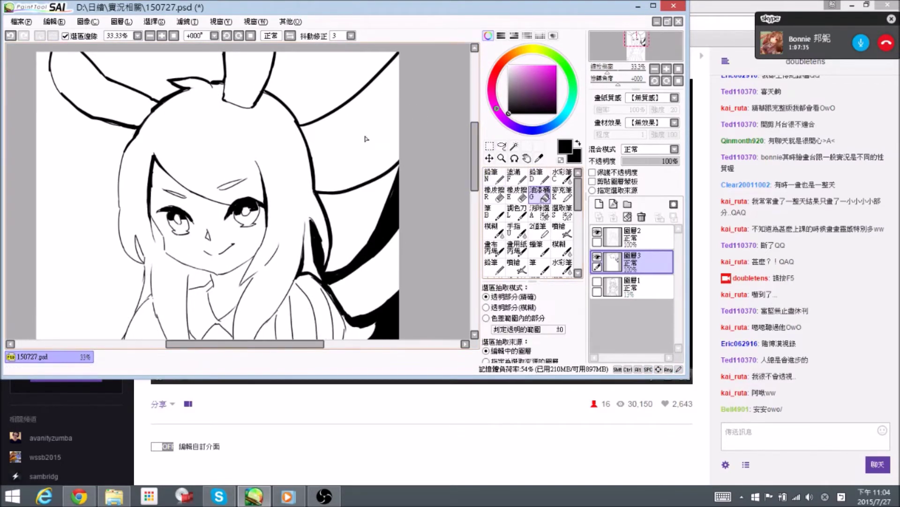
pyautogui.click(366, 138)
# Add a tapering black strand beneath the filled background area, reaching in toward the side hair lock.
pyautogui.click(497, 177)
pyautogui.moveTo(399, 168)
pyautogui.mouseDown()
pyautogui.moveTo(396, 204)
pyautogui.moveTo(393, 170)
pyautogui.moveTo(401, 172)
pyautogui.mouseUp()
pyautogui.press('e')
pyautogui.press('n')
pyautogui.press('space')
pyautogui.moveTo(338, 220)
pyautogui.mouseDown()
pyautogui.moveTo(373, 168)
pyautogui.moveTo(347, 196)
pyautogui.moveTo(385, 161)
pyautogui.mouseUp()
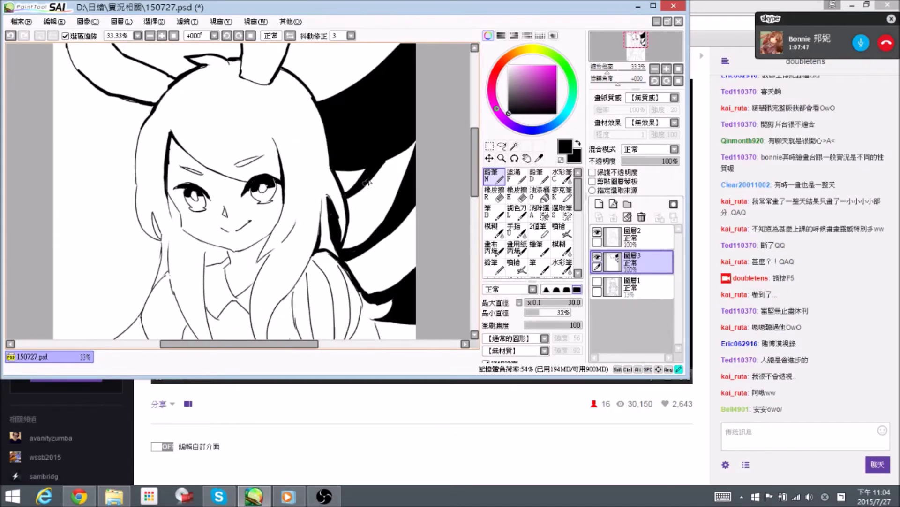
# Ink a curved line beside the folded ear up to the canvas edge and fill the gap next to the ear with black.
pyautogui.moveTo(336, 65)
pyautogui.mouseDown()
pyautogui.moveTo(345, 118)
pyautogui.moveTo(333, 96)
pyautogui.moveTo(322, 143)
pyautogui.moveTo(299, 136)
pyautogui.moveTo(312, 96)
pyautogui.mouseUp()
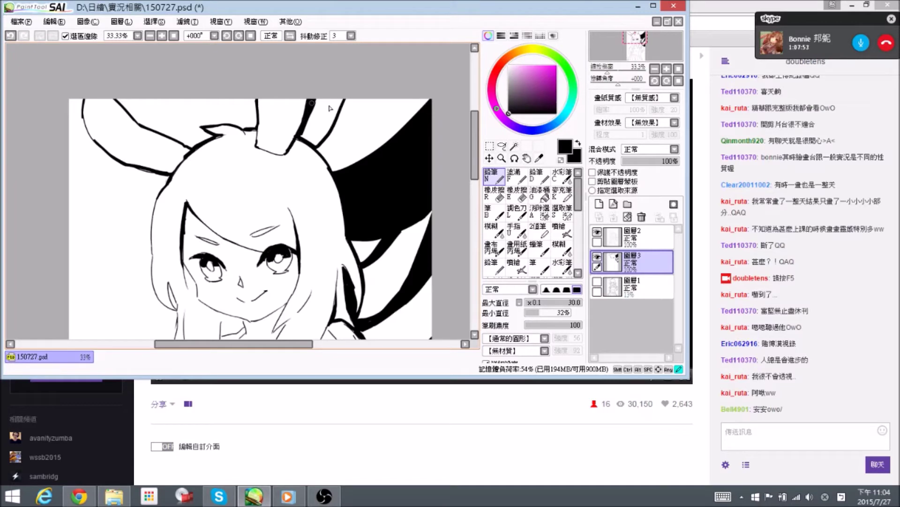
pyautogui.press('g')
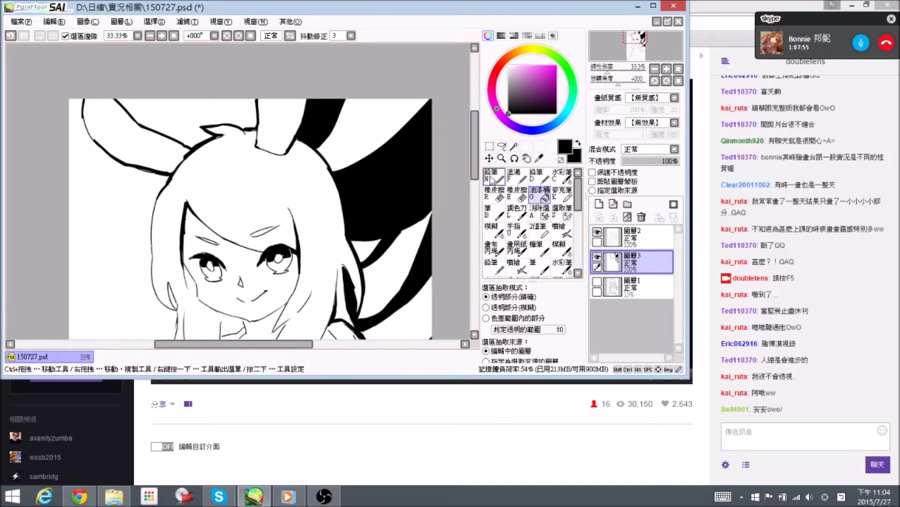
pyautogui.click(491, 177)
# Fill the background between the two rabbit ears with black and save the drawing.
pyautogui.moveTo(378, 121); pyautogui.dragTo(411, 168)
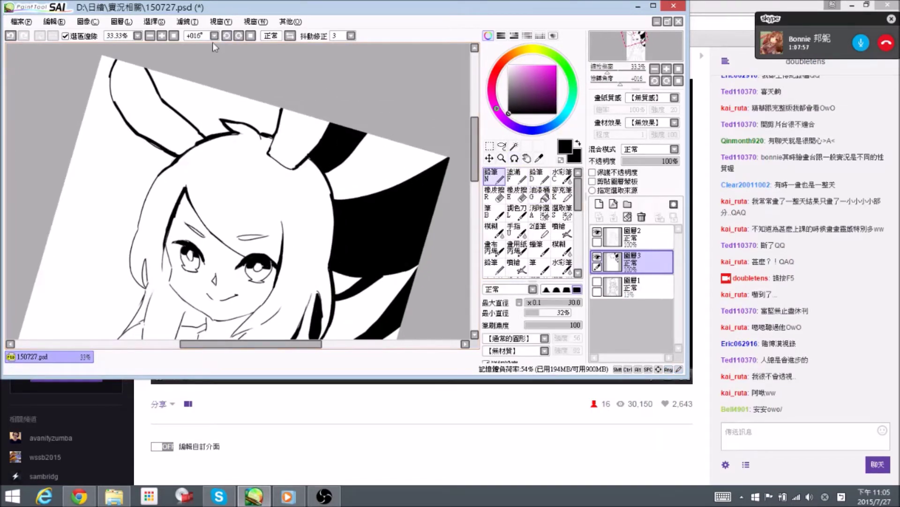
pyautogui.moveTo(195, 89); pyautogui.dragTo(204, 103)
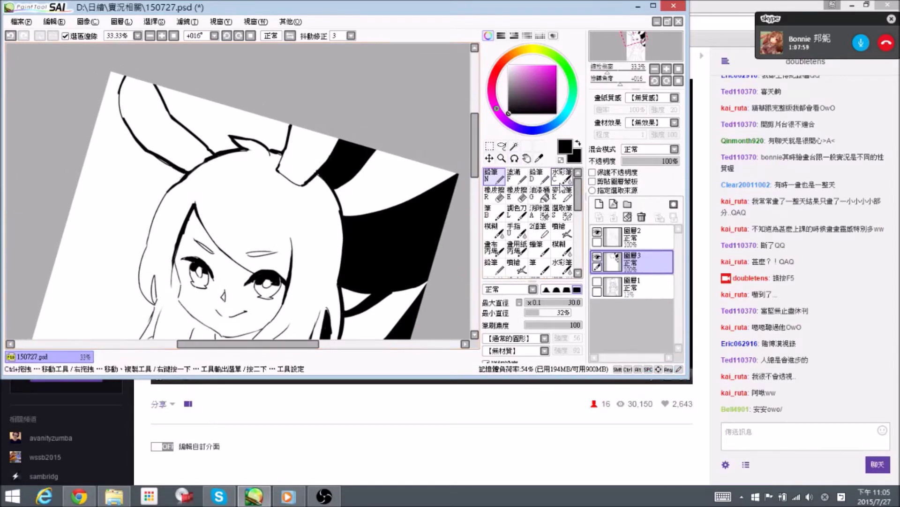
pyautogui.press('g')
pyautogui.click(221, 117)
pyautogui.click(492, 176)
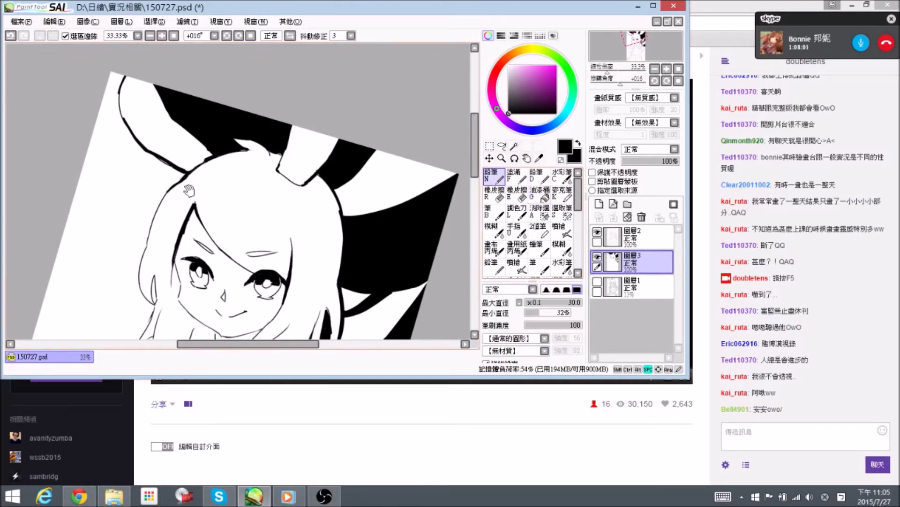
pyautogui.moveTo(189, 189); pyautogui.dragTo(211, 108)
pyautogui.hotkey('alt', 'space')
pyautogui.moveTo(361, 159); pyautogui.dragTo(352, 137)
pyautogui.moveTo(277, 213); pyautogui.dragTo(264, 184)
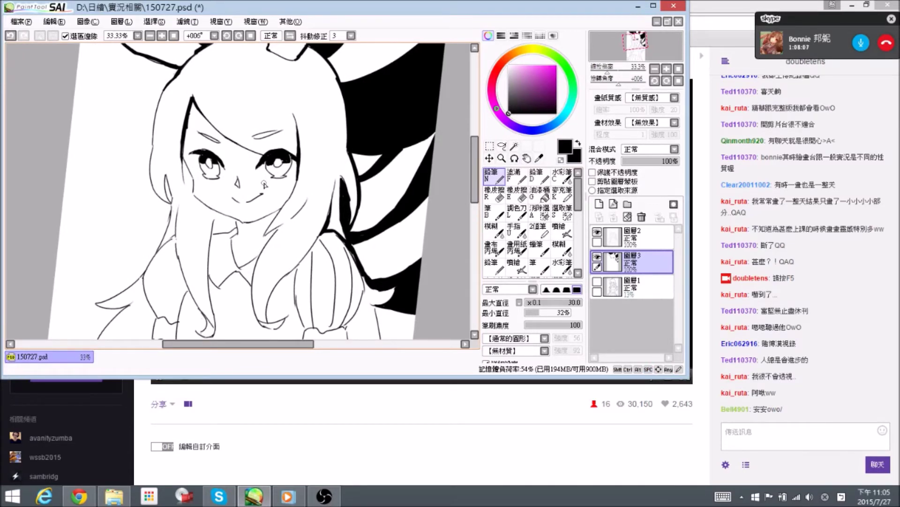
pyautogui.hotkey('ctrl', 's')
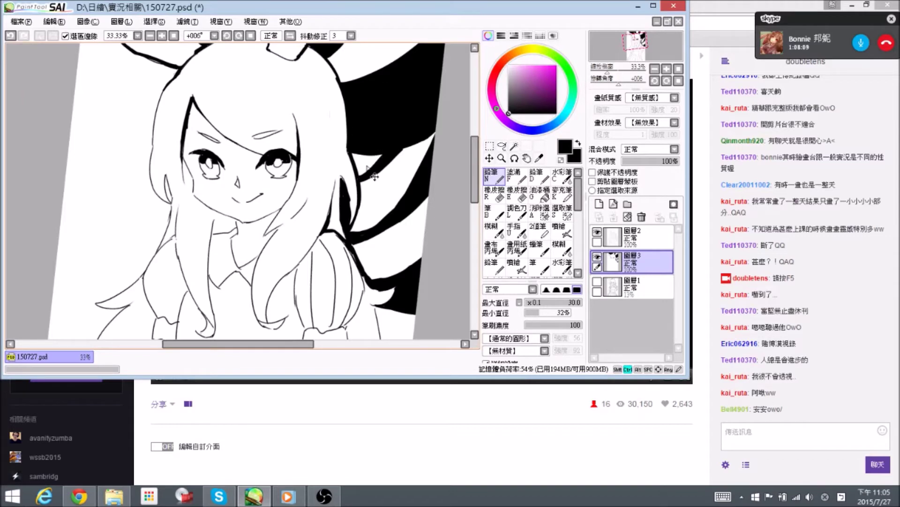
# With the canvas rotated, ink a thick black band along the upper outer edge of the long upright ear.
pyautogui.moveTo(403, 153); pyautogui.dragTo(376, 162)
pyautogui.moveTo(288, 149); pyautogui.dragTo(330, 177)
pyautogui.moveTo(323, 144)
pyautogui.mouseDown()
pyautogui.moveTo(304, 135)
pyautogui.moveTo(310, 144)
pyautogui.mouseUp()
pyautogui.moveTo(196, 115)
pyautogui.mouseDown()
pyautogui.moveTo(231, 150)
pyautogui.moveTo(233, 119)
pyautogui.mouseUp()
pyautogui.press('e')
pyautogui.press('n')
pyautogui.press('e')
pyautogui.press('n')
pyautogui.moveTo(161, 91)
pyautogui.mouseDown()
pyautogui.moveTo(172, 100)
pyautogui.moveTo(241, 95)
pyautogui.mouseUp()
pyautogui.moveTo(175, 77); pyautogui.dragTo(181, 111)
pyautogui.press('e')
pyautogui.press('n')
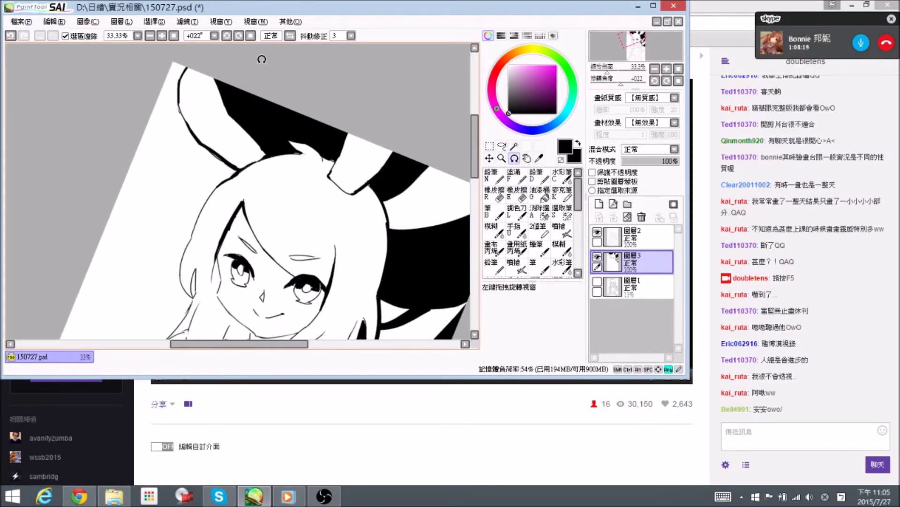
pyautogui.moveTo(263, 60); pyautogui.dragTo(270, 62)
pyautogui.moveTo(191, 64); pyautogui.dragTo(179, 93)
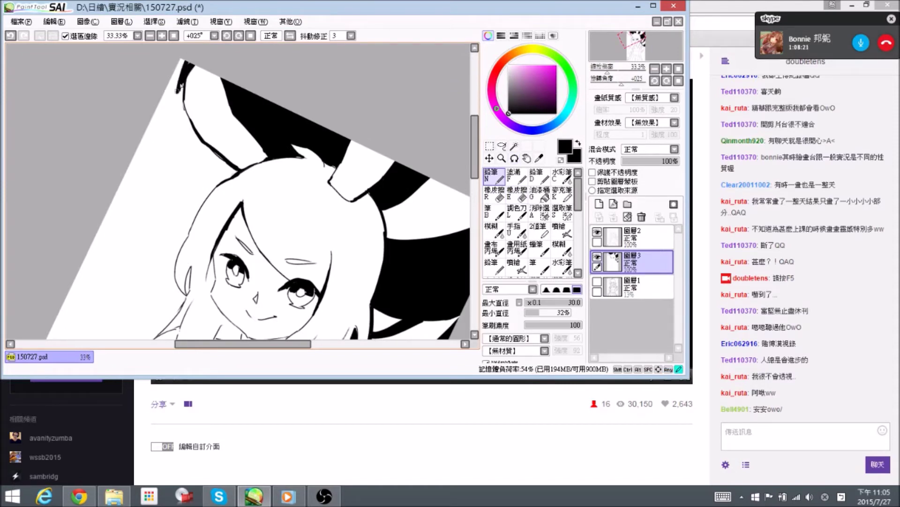
pyautogui.moveTo(184, 60)
pyautogui.mouseDown()
pyautogui.moveTo(171, 101)
pyautogui.moveTo(183, 126)
pyautogui.moveTo(184, 107)
pyautogui.moveTo(191, 136)
pyautogui.mouseUp()
pyautogui.moveTo(184, 94); pyautogui.dragTo(194, 136)
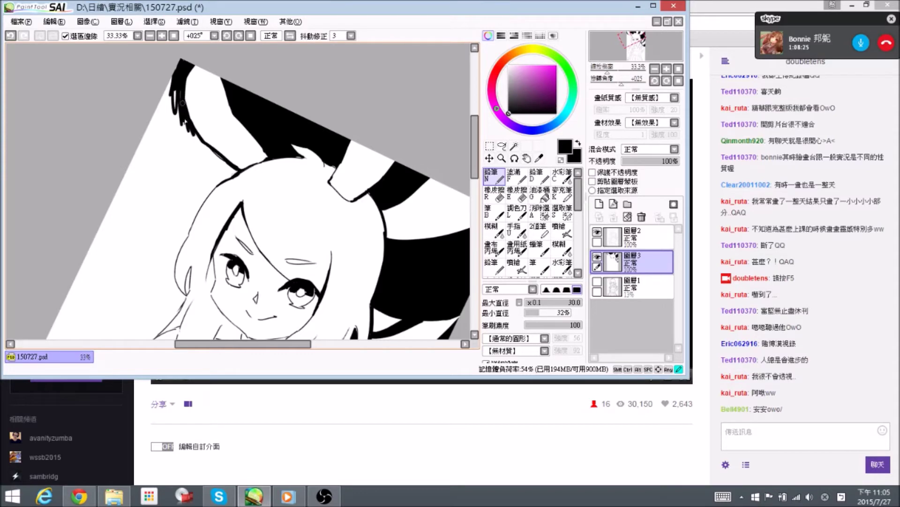
pyautogui.moveTo(175, 81); pyautogui.dragTo(182, 129)
# Ink a line continuing the ear's black band down to the head and fill the enclosed gap with black.
pyautogui.moveTo(314, 57); pyautogui.dragTo(356, 94)
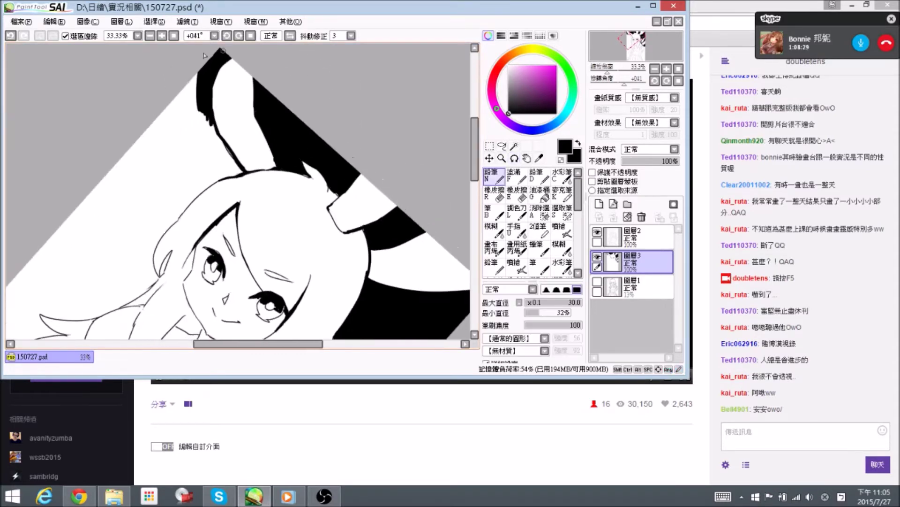
pyautogui.moveTo(228, 137); pyautogui.dragTo(221, 131)
pyautogui.moveTo(226, 94); pyautogui.dragTo(253, 87)
pyautogui.moveTo(211, 125); pyautogui.dragTo(219, 173)
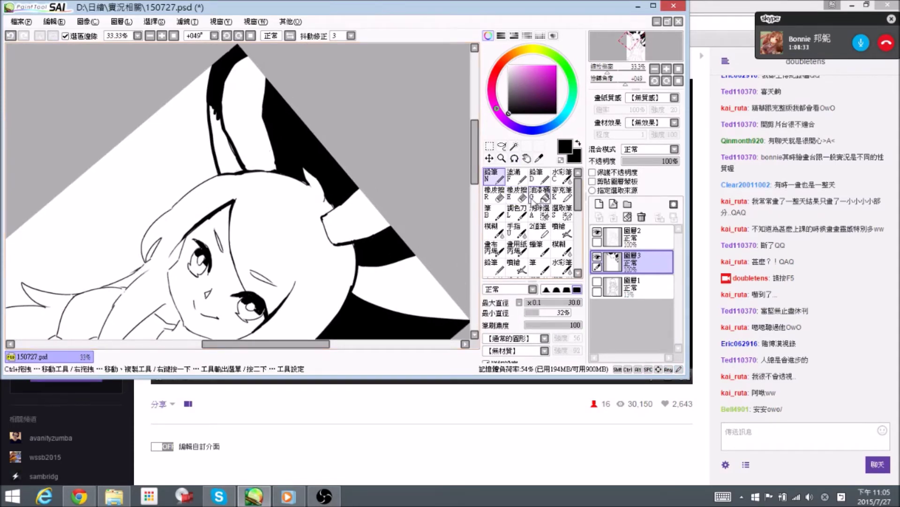
pyautogui.press('g')
pyautogui.click(229, 158)
# Thicken the hair outline below the ear and ink a curved line from the canvas edge to the hair above the shoulder.
pyautogui.press('n')
pyautogui.moveTo(225, 151)
pyautogui.mouseDown()
pyautogui.moveTo(219, 122)
pyautogui.moveTo(241, 86)
pyautogui.moveTo(209, 112)
pyautogui.moveTo(173, 202)
pyautogui.mouseUp()
pyautogui.press('e')
pyautogui.press('n')
pyautogui.moveTo(181, 170)
pyautogui.mouseDown()
pyautogui.moveTo(184, 219)
pyautogui.moveTo(197, 153)
pyautogui.mouseUp()
pyautogui.moveTo(149, 70)
pyautogui.mouseDown()
pyautogui.moveTo(162, 121)
pyautogui.moveTo(177, 111)
pyautogui.moveTo(155, 182)
pyautogui.moveTo(177, 230)
pyautogui.mouseUp()
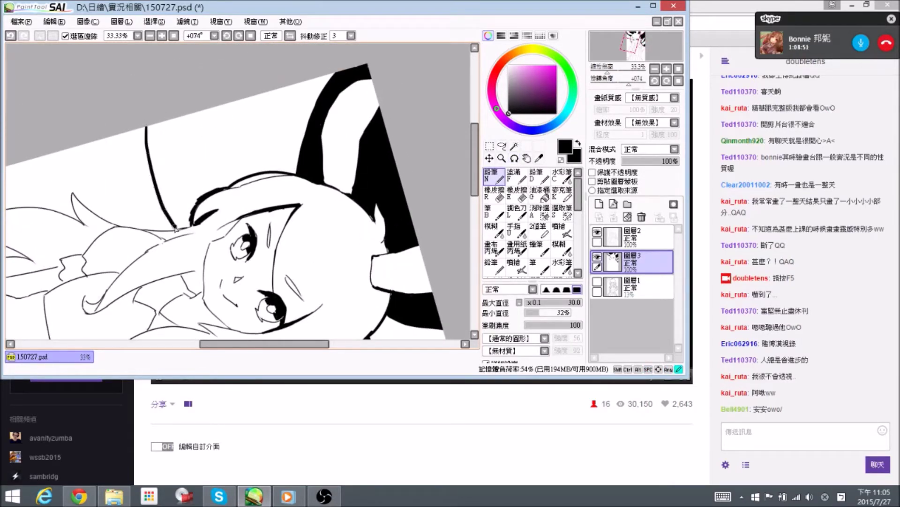
# Tidy the inked outline beside the hair and fill the background between the long ear, hair and curved line with black.
pyautogui.moveTo(342, 177)
pyautogui.mouseDown()
pyautogui.moveTo(316, 117)
pyautogui.moveTo(268, 155)
pyautogui.mouseUp()
pyautogui.press('e')
pyautogui.moveTo(234, 239); pyautogui.dragTo(226, 251)
pyautogui.press('n')
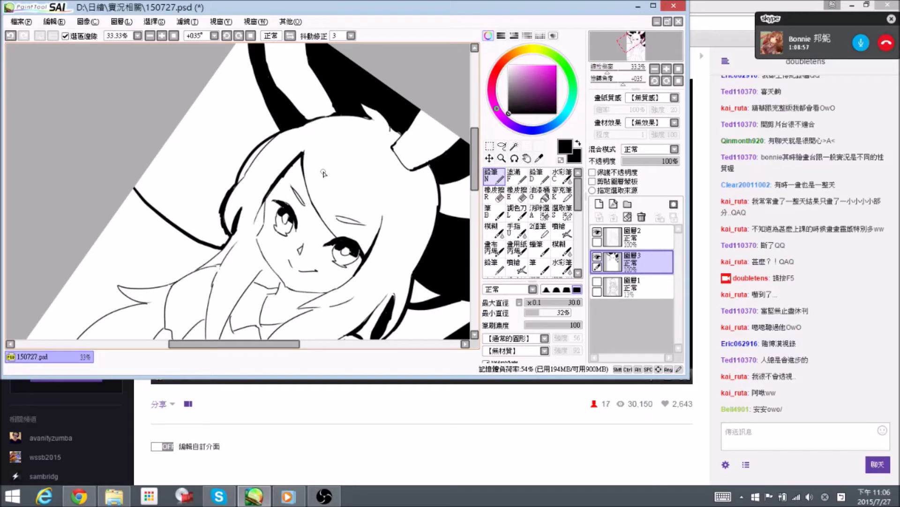
pyautogui.click(540, 194)
pyautogui.click(221, 141)
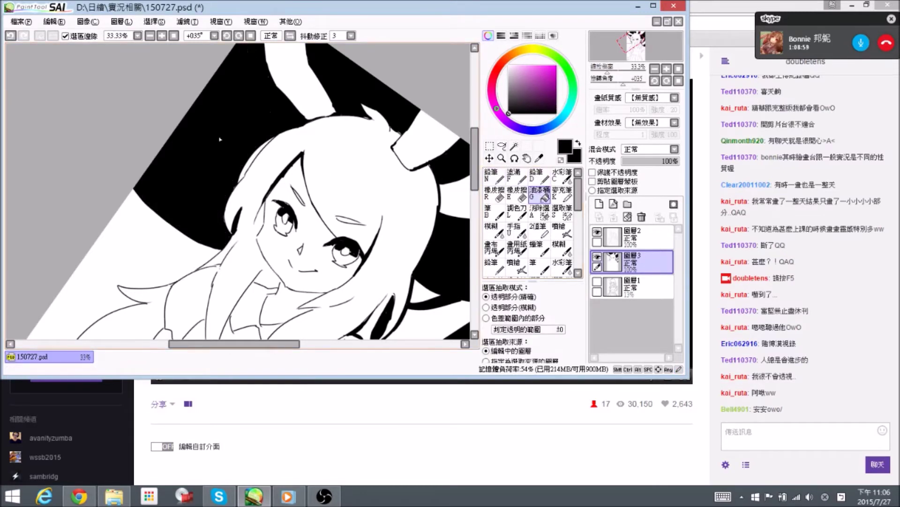
# Touch up the thick hair outline and strand tips above the puffed sleeve beside the black bands, using pencil and eraser.
pyautogui.click(493, 177)
pyautogui.moveTo(352, 63); pyautogui.dragTo(295, 22)
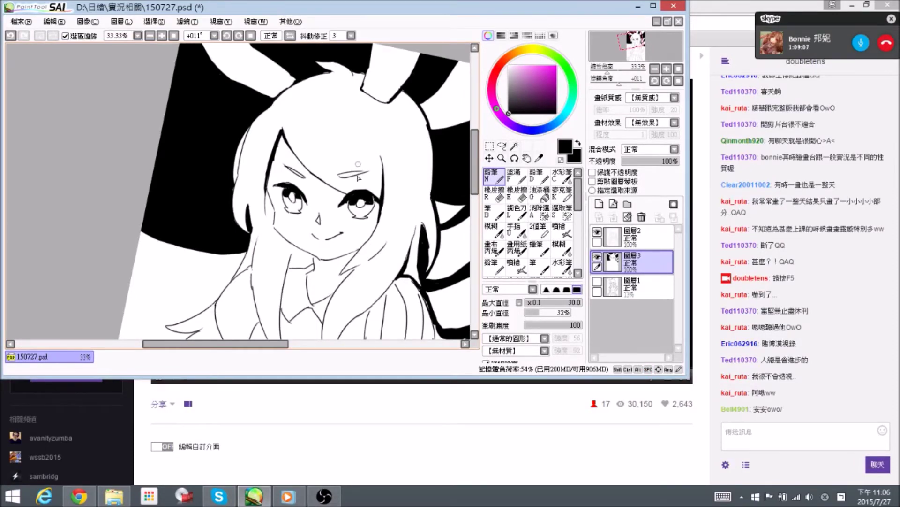
pyautogui.moveTo(368, 238); pyautogui.dragTo(393, 117)
pyautogui.scroll(3, 393, 116)
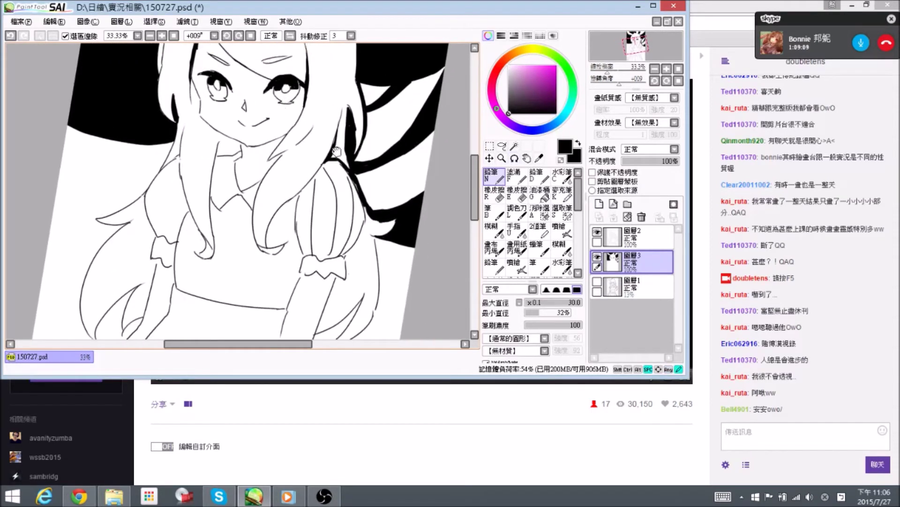
pyautogui.moveTo(347, 154)
pyautogui.mouseDown()
pyautogui.moveTo(341, 119)
pyautogui.moveTo(343, 152)
pyautogui.mouseUp()
pyautogui.press('e')
pyautogui.moveTo(342, 118); pyautogui.dragTo(343, 159)
pyautogui.press('n')
pyautogui.press('e')
pyautogui.press('n')
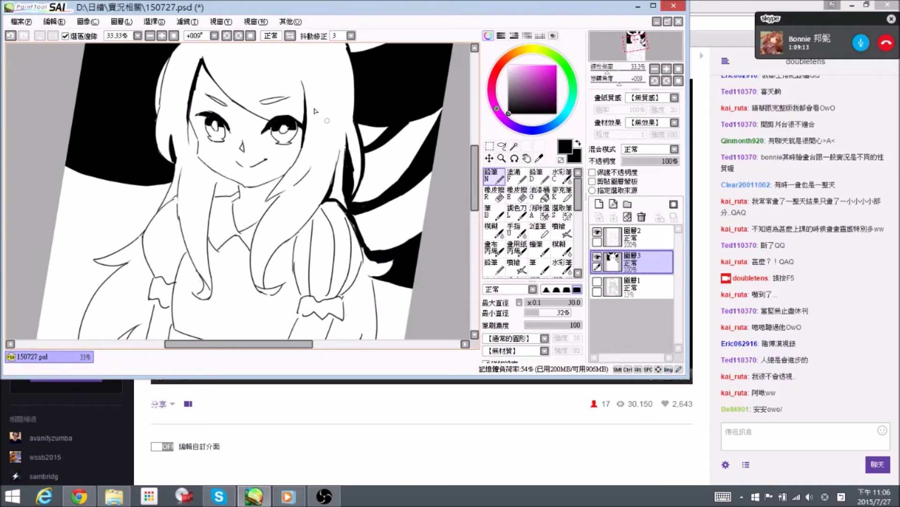
# Straighten the canvas and ink curved lines from the canvas edge to the sleeve and down along the outer hair edge.
pyautogui.moveTo(151, 140); pyautogui.dragTo(182, 128)
pyautogui.press('Delete')
pyautogui.moveTo(194, 200)
pyautogui.mouseDown()
pyautogui.moveTo(213, 172)
pyautogui.moveTo(210, 191)
pyautogui.mouseUp()
pyautogui.moveTo(224, 154)
pyautogui.mouseDown()
pyautogui.moveTo(207, 206)
pyautogui.moveTo(80, 216)
pyautogui.mouseUp()
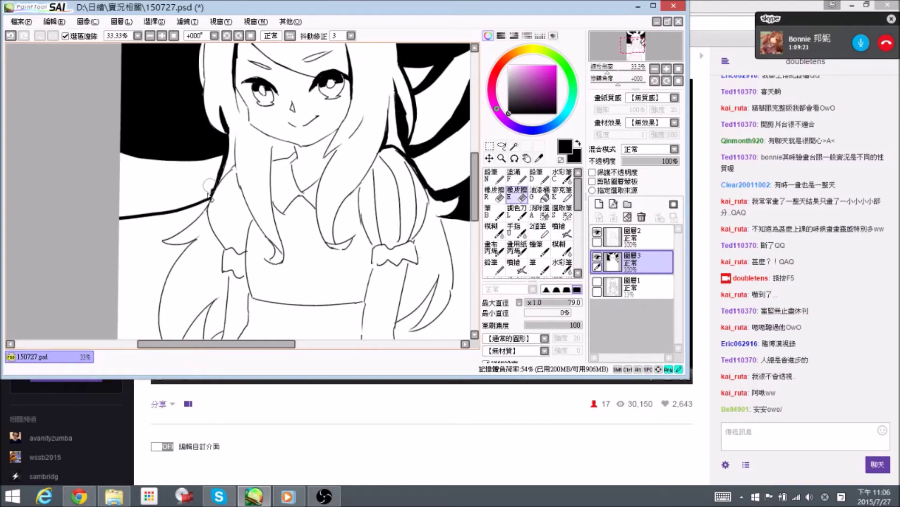
pyautogui.moveTo(223, 203)
pyautogui.mouseDown()
pyautogui.moveTo(237, 160)
pyautogui.moveTo(221, 160)
pyautogui.moveTo(179, 199)
pyautogui.moveTo(129, 212)
pyautogui.moveTo(203, 204)
pyautogui.moveTo(174, 296)
pyautogui.moveTo(135, 312)
pyautogui.mouseUp()
# Fill the enclosed background area beside the lower hair with black.
pyautogui.click(542, 197)
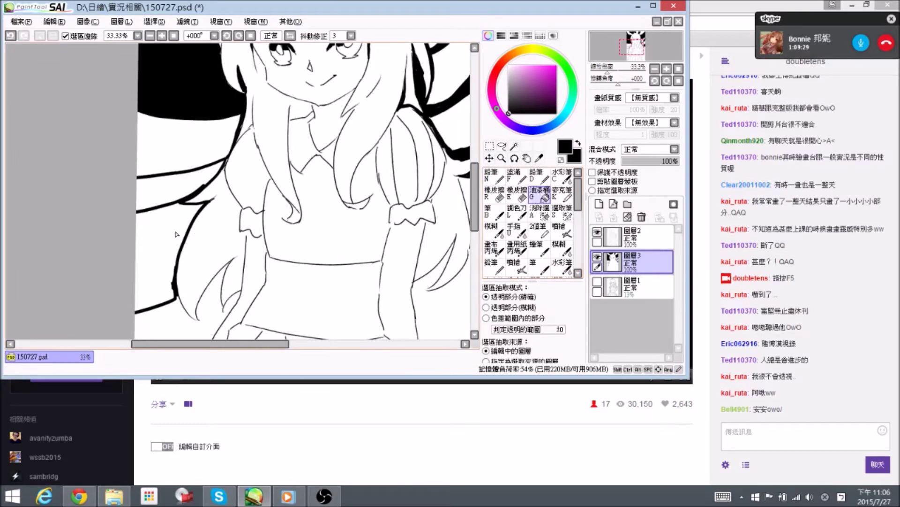
pyautogui.click(174, 225)
pyautogui.moveTo(226, 201); pyautogui.dragTo(216, 189)
pyautogui.press('n')
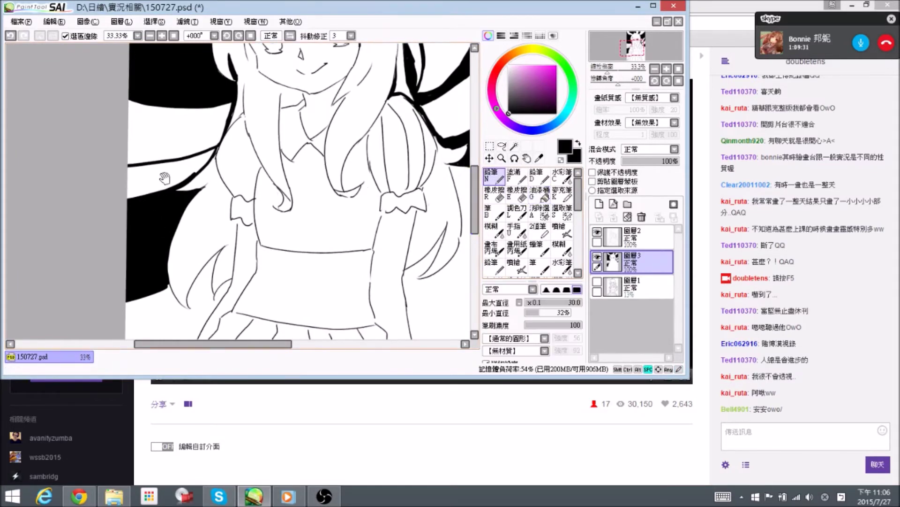
# Ink another curved line from the canvas edge to the shoulder and fill the band below it with black.
pyautogui.moveTo(150, 190); pyautogui.dragTo(156, 192)
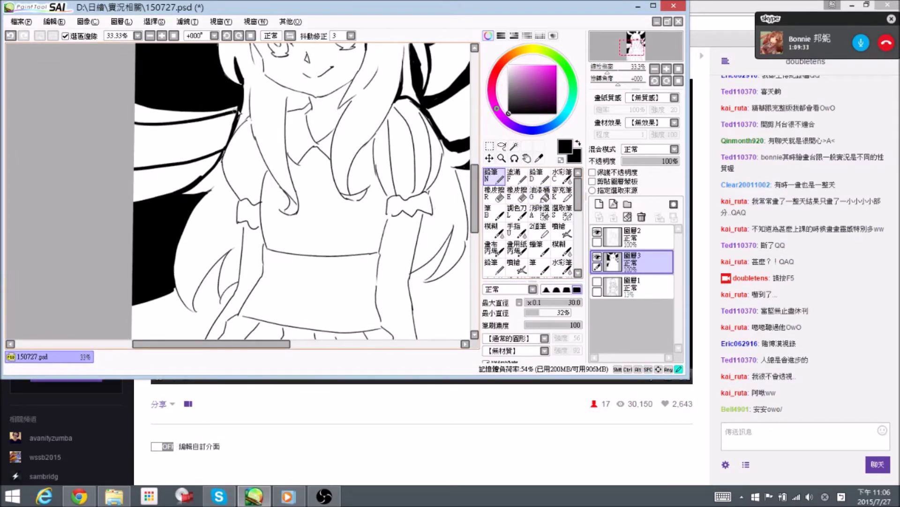
pyautogui.click(542, 194)
pyautogui.moveTo(118, 91); pyautogui.dragTo(136, 100)
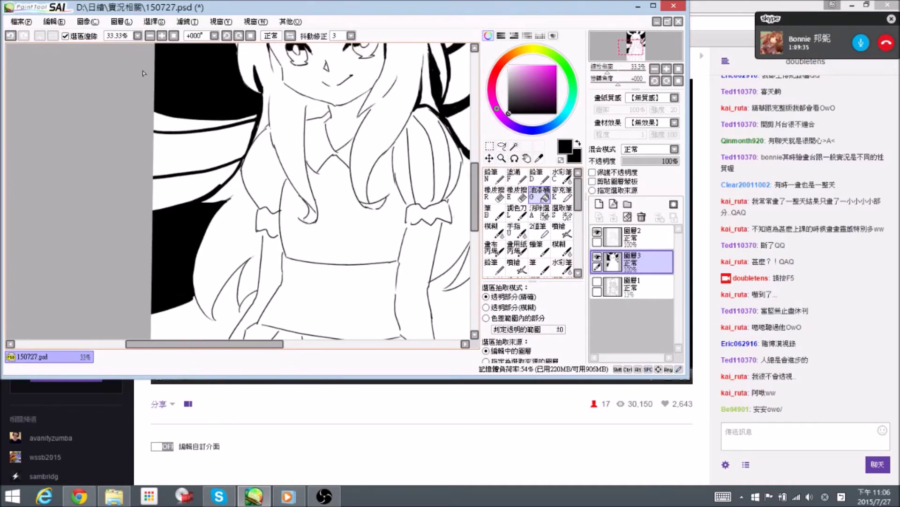
pyautogui.moveTo(184, 136); pyautogui.dragTo(201, 152)
pyautogui.click(192, 143)
pyautogui.hotkey('ctrl', 'z')
pyautogui.click(213, 162)
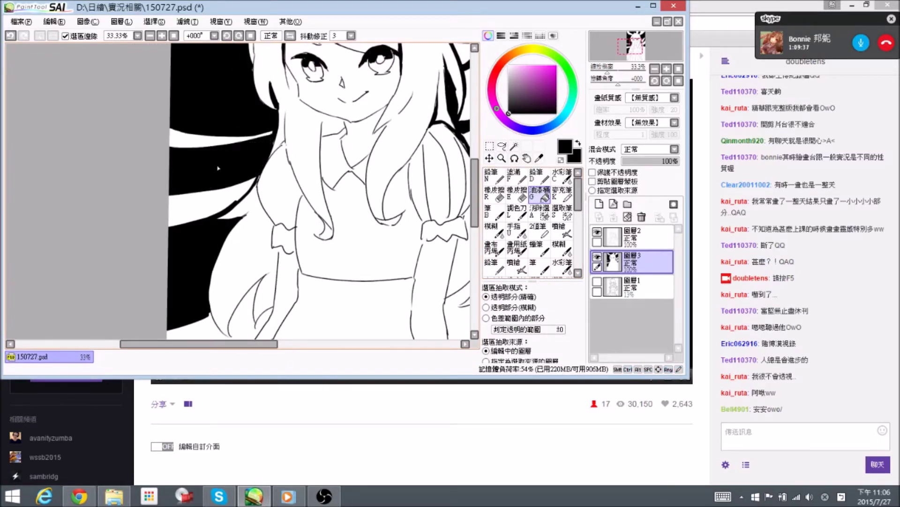
# Refine the edges and pointed ends of the black bands beside the shoulder and sleeve with pencil and eraser.
pyautogui.click(493, 175)
pyautogui.moveTo(246, 151); pyautogui.dragTo(249, 172)
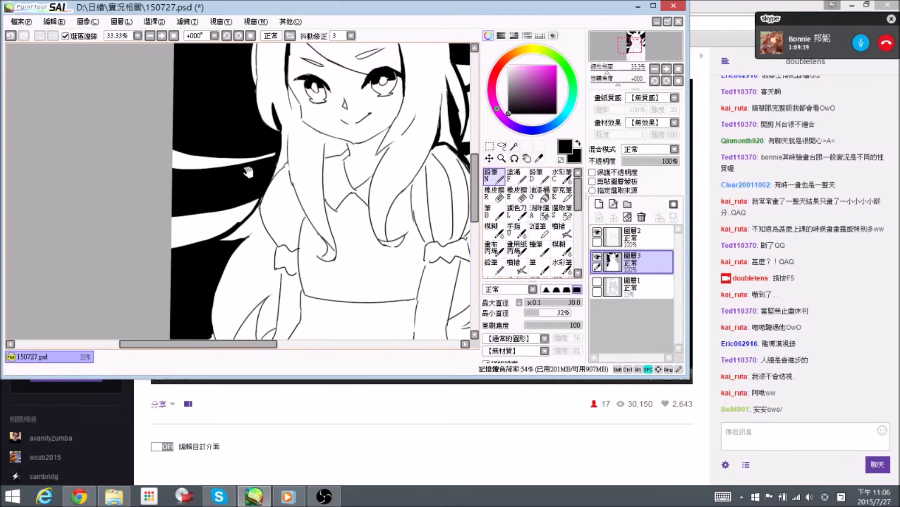
pyautogui.moveTo(239, 227)
pyautogui.mouseDown()
pyautogui.moveTo(261, 194)
pyautogui.moveTo(254, 201)
pyautogui.moveTo(261, 196)
pyautogui.moveTo(263, 206)
pyautogui.mouseUp()
pyautogui.press('e')
pyautogui.press('n')
pyautogui.press('e')
pyautogui.press('n')
pyautogui.moveTo(256, 79); pyautogui.dragTo(249, 76)
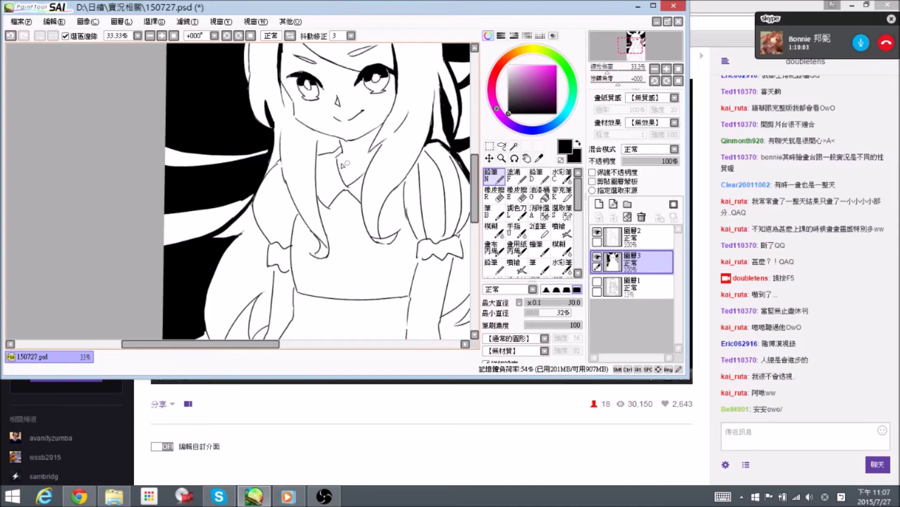
# Ink the outer hair tip's edge and blacken the gap between the lower hair strands beside the forearm.
pyautogui.scroll(-2, 325, 218)
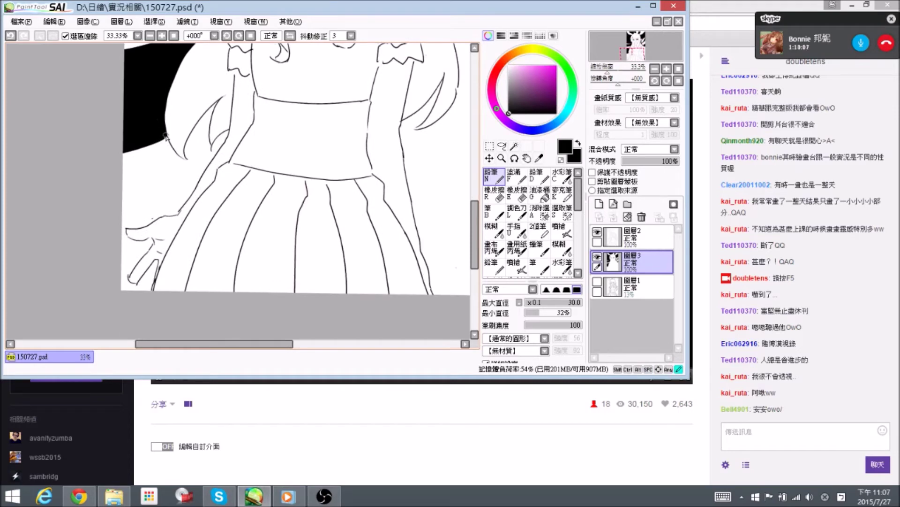
pyautogui.scroll(1, 202, 143)
pyautogui.moveTo(190, 141)
pyautogui.mouseDown()
pyautogui.moveTo(215, 114)
pyautogui.moveTo(208, 140)
pyautogui.moveTo(204, 134)
pyautogui.mouseUp()
pyautogui.press('e')
pyautogui.press('n')
pyautogui.press('e')
pyautogui.press('n')
pyautogui.moveTo(202, 133); pyautogui.dragTo(203, 151)
pyautogui.press('space')
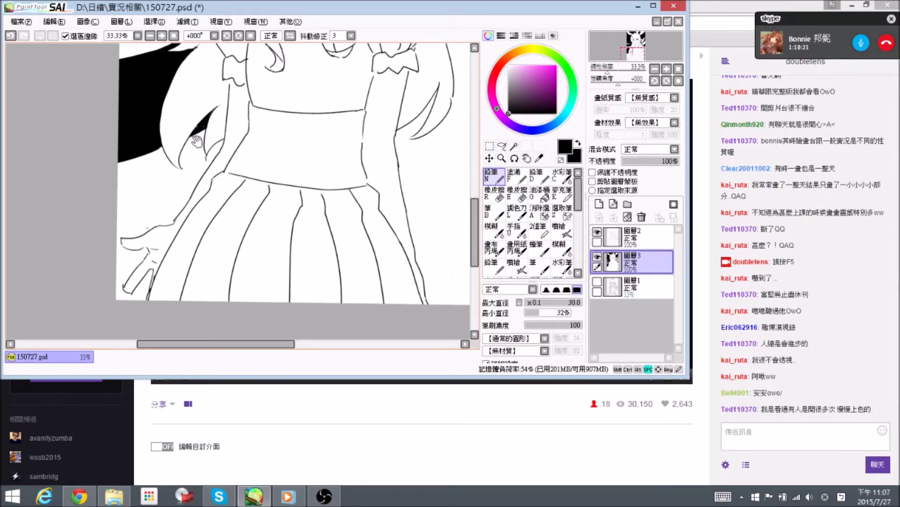
pyautogui.moveTo(201, 168); pyautogui.dragTo(199, 164)
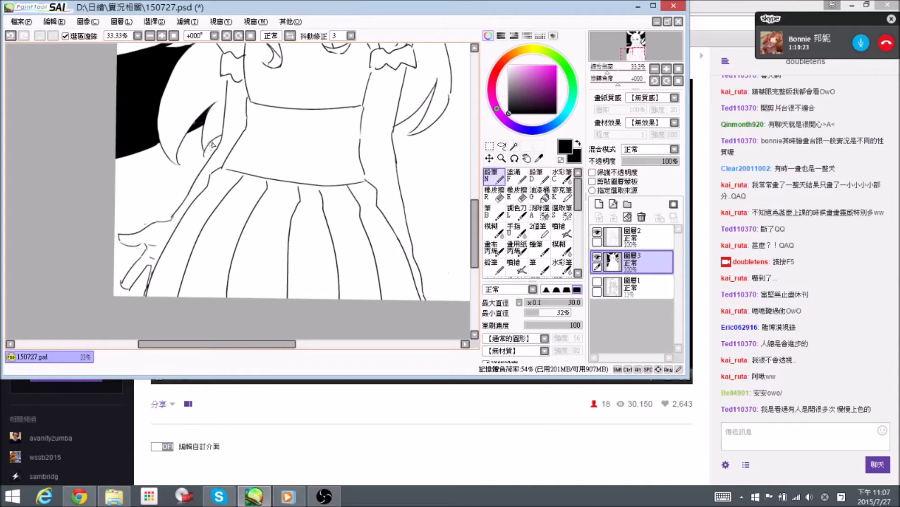
# Blacken the small gap between hair and arm, then ink a curve to the canvas edge and a thick forearm outline.
pyautogui.moveTo(159, 142)
pyautogui.mouseDown()
pyautogui.moveTo(216, 162)
pyautogui.moveTo(207, 153)
pyautogui.moveTo(219, 136)
pyautogui.moveTo(211, 148)
pyautogui.mouseUp()
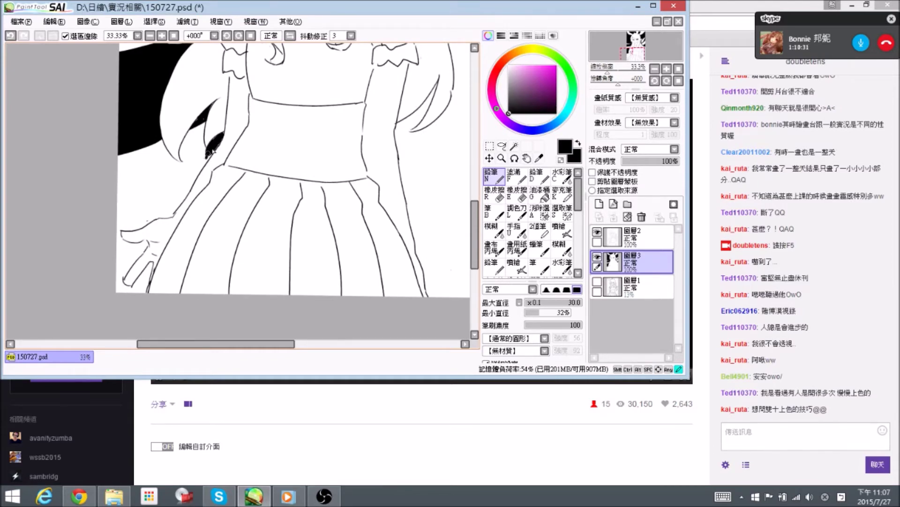
pyautogui.moveTo(207, 154); pyautogui.dragTo(112, 213)
pyautogui.moveTo(173, 207); pyautogui.dragTo(178, 202)
pyautogui.moveTo(213, 151)
pyautogui.mouseDown()
pyautogui.moveTo(176, 212)
pyautogui.moveTo(198, 193)
pyautogui.moveTo(186, 185)
pyautogui.mouseUp()
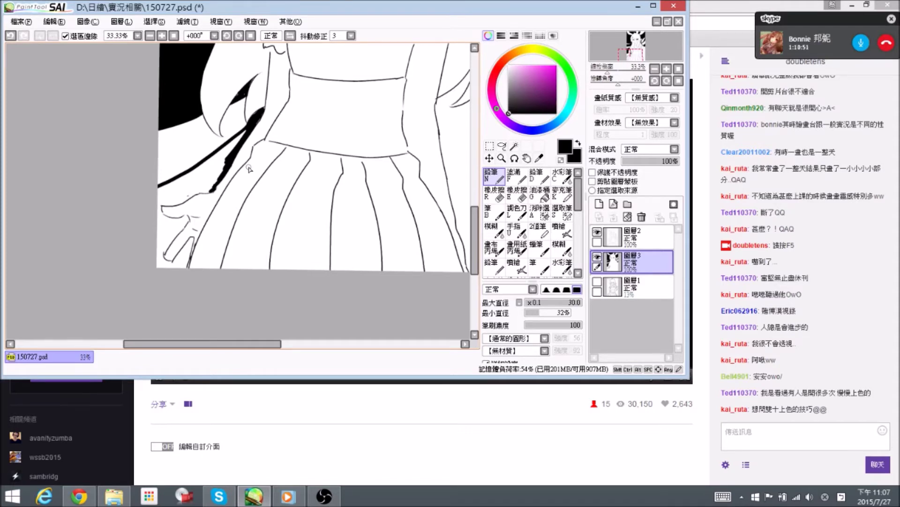
# Extend the thick black outline from the wrist around the thumb and fingers of the outstretched hand.
pyautogui.moveTo(249, 192); pyautogui.dragTo(230, 184)
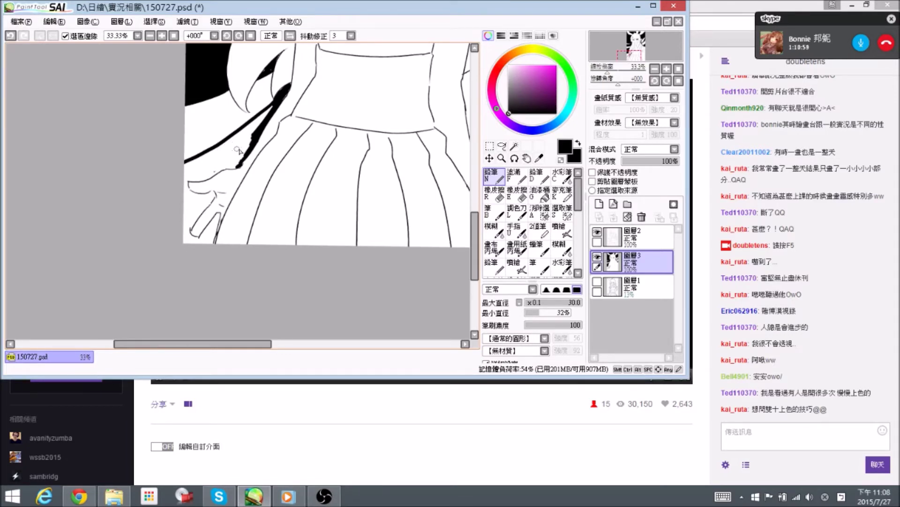
pyautogui.press('space')
pyautogui.moveTo(211, 176)
pyautogui.mouseDown()
pyautogui.moveTo(223, 151)
pyautogui.moveTo(248, 148)
pyautogui.moveTo(197, 171)
pyautogui.mouseUp()
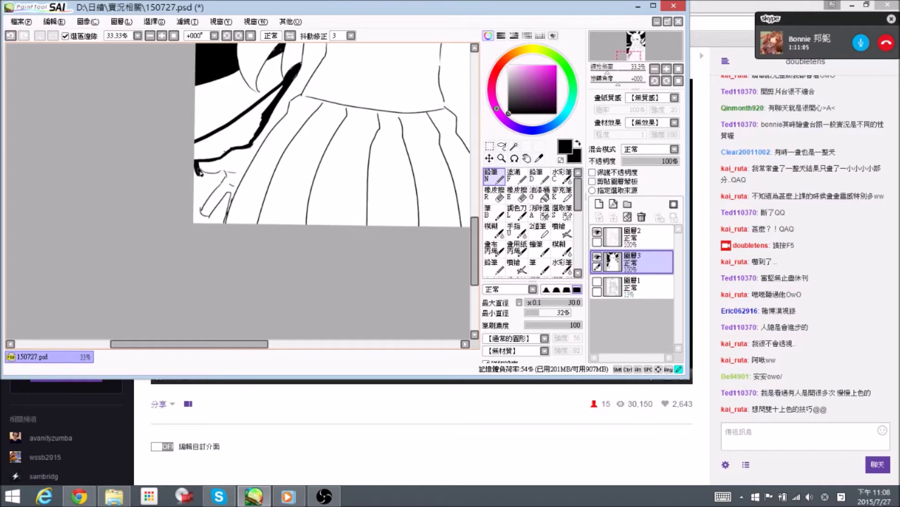
pyautogui.moveTo(224, 175); pyautogui.dragTo(199, 212)
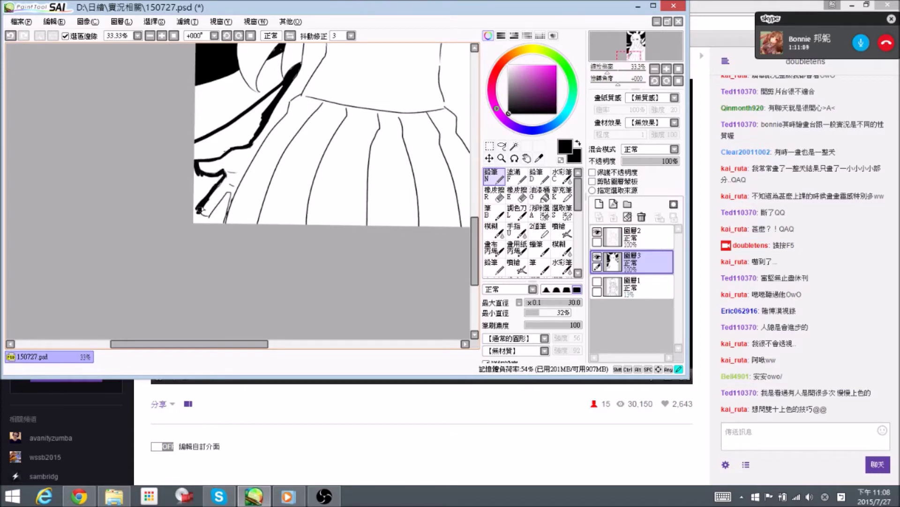
# Fill the enclosed background around the hand and above the forearm with black, and touch up the edge near the hair tips.
pyautogui.press('g')
pyautogui.click(200, 196)
pyautogui.click(233, 139)
pyautogui.click(492, 176)
pyautogui.moveTo(282, 111); pyautogui.dragTo(277, 135)
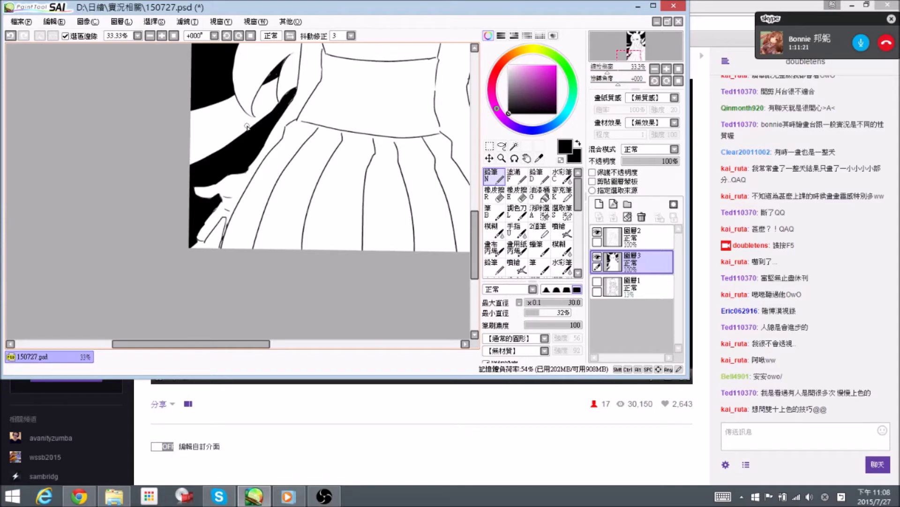
pyautogui.moveTo(267, 168); pyautogui.dragTo(215, 123)
# Ink a thick black line down the outer edge of the hair on the figure's opposite side.
pyautogui.moveTo(342, 135); pyautogui.dragTo(231, 253)
pyautogui.moveTo(311, 175)
pyautogui.mouseDown()
pyautogui.moveTo(327, 191)
pyautogui.moveTo(314, 104)
pyautogui.moveTo(321, 143)
pyautogui.mouseUp()
pyautogui.moveTo(310, 109)
pyautogui.mouseDown()
pyautogui.moveTo(321, 140)
pyautogui.moveTo(314, 124)
pyautogui.mouseUp()
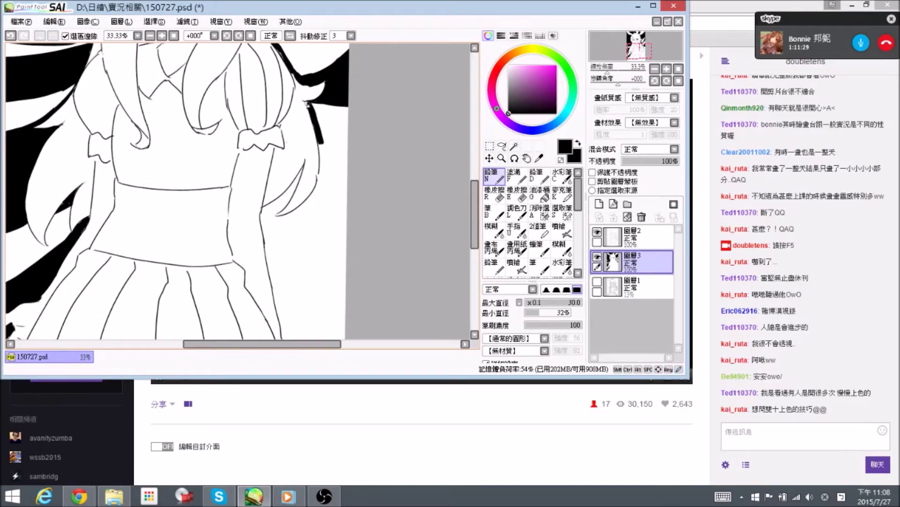
pyautogui.press('e')
pyautogui.press('n')
# Ink a solid black wedge curving from the outer hair edge down to the canvas edge.
pyautogui.moveTo(340, 174); pyautogui.dragTo(340, 175)
pyautogui.moveTo(320, 143)
pyautogui.mouseDown()
pyautogui.moveTo(372, 209)
pyautogui.moveTo(346, 184)
pyautogui.mouseUp()
pyautogui.moveTo(320, 140); pyautogui.dragTo(324, 191)
pyautogui.moveTo(322, 143); pyautogui.dragTo(354, 198)
pyautogui.moveTo(321, 142); pyautogui.dragTo(351, 215)
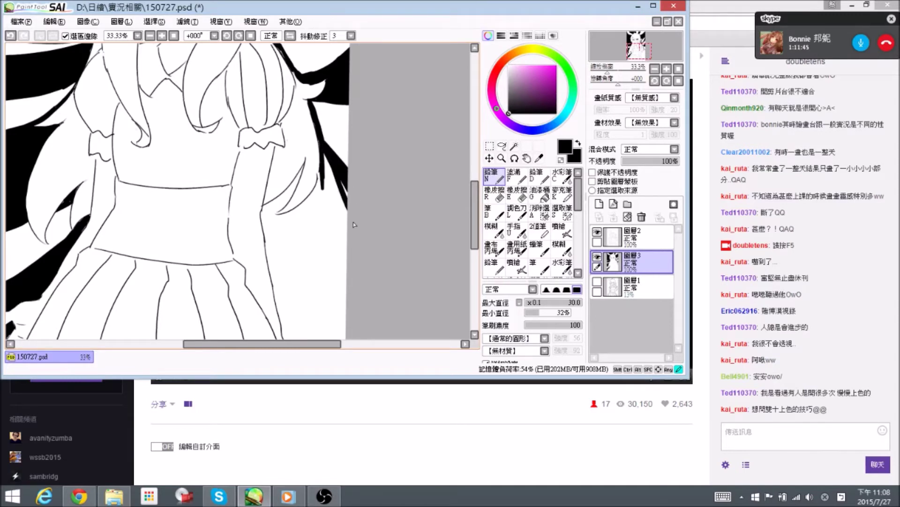
pyautogui.moveTo(323, 146); pyautogui.dragTo(352, 230)
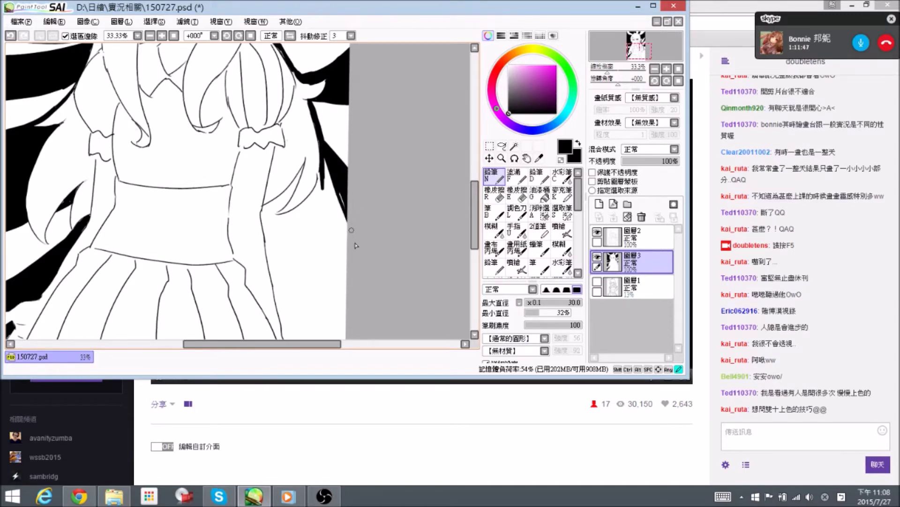
pyautogui.moveTo(336, 178); pyautogui.dragTo(353, 257)
pyautogui.moveTo(323, 155); pyautogui.dragTo(348, 249)
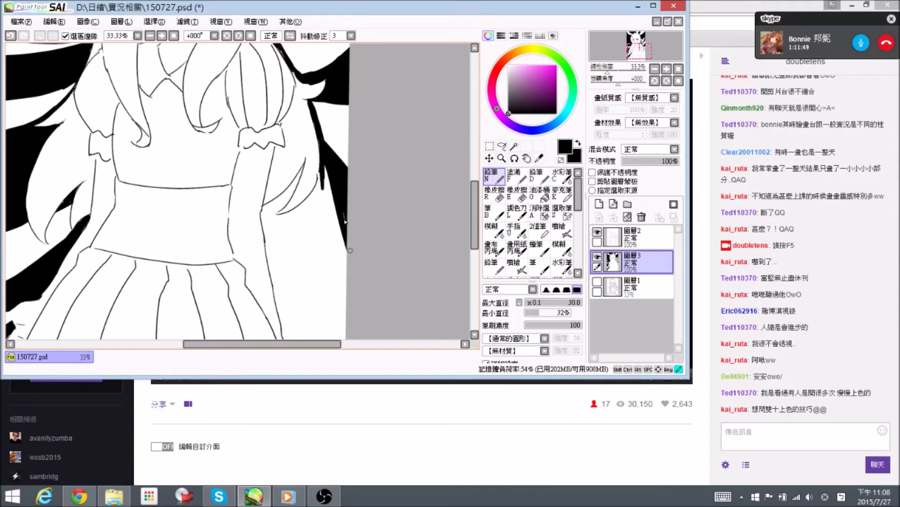
# Blacken the gap between the lower hair strands and start a thick outline under the tips beside the forearm.
pyautogui.moveTo(322, 196)
pyautogui.mouseDown()
pyautogui.moveTo(304, 176)
pyautogui.moveTo(322, 201)
pyautogui.moveTo(338, 171)
pyautogui.moveTo(335, 196)
pyautogui.moveTo(338, 178)
pyautogui.moveTo(326, 201)
pyautogui.mouseUp()
pyautogui.press('e')
pyautogui.press('n')
pyautogui.moveTo(318, 200)
pyautogui.mouseDown()
pyautogui.moveTo(302, 214)
pyautogui.moveTo(290, 209)
pyautogui.moveTo(302, 200)
pyautogui.moveTo(287, 214)
pyautogui.moveTo(315, 175)
pyautogui.moveTo(314, 184)
pyautogui.moveTo(307, 192)
pyautogui.moveTo(319, 162)
pyautogui.moveTo(302, 190)
pyautogui.moveTo(324, 150)
pyautogui.moveTo(308, 194)
pyautogui.mouseUp()
pyautogui.press('e')
pyautogui.press('n')
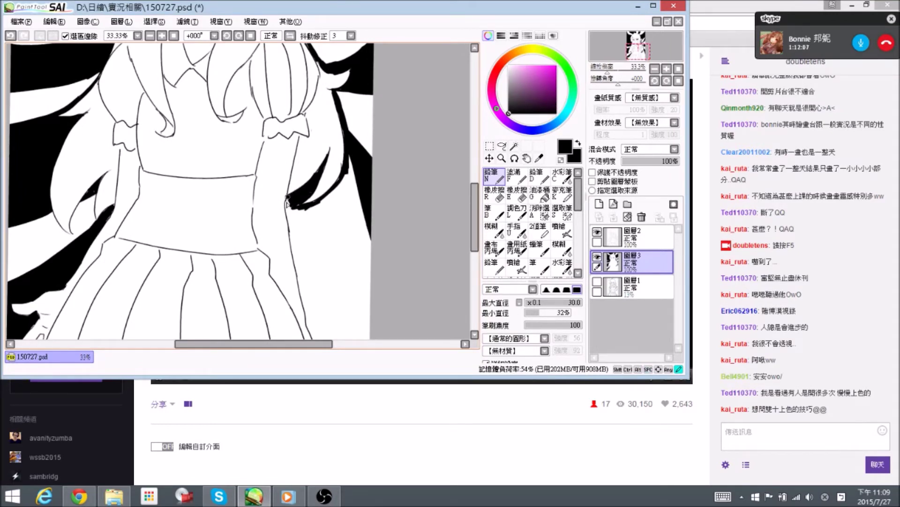
# Ink a thick black band under the lower hair tips, joining the forearm to the outer hair outline.
pyautogui.moveTo(287, 208)
pyautogui.mouseDown()
pyautogui.moveTo(290, 226)
pyautogui.moveTo(303, 209)
pyautogui.mouseUp()
pyautogui.moveTo(343, 179); pyautogui.dragTo(346, 164)
pyautogui.moveTo(343, 175); pyautogui.dragTo(336, 189)
pyautogui.moveTo(348, 201)
pyautogui.mouseDown()
pyautogui.moveTo(336, 169)
pyautogui.moveTo(296, 187)
pyautogui.mouseUp()
pyautogui.moveTo(290, 182)
pyautogui.mouseDown()
pyautogui.moveTo(298, 200)
pyautogui.moveTo(283, 182)
pyautogui.mouseUp()
pyautogui.press('space')
pyautogui.press('e')
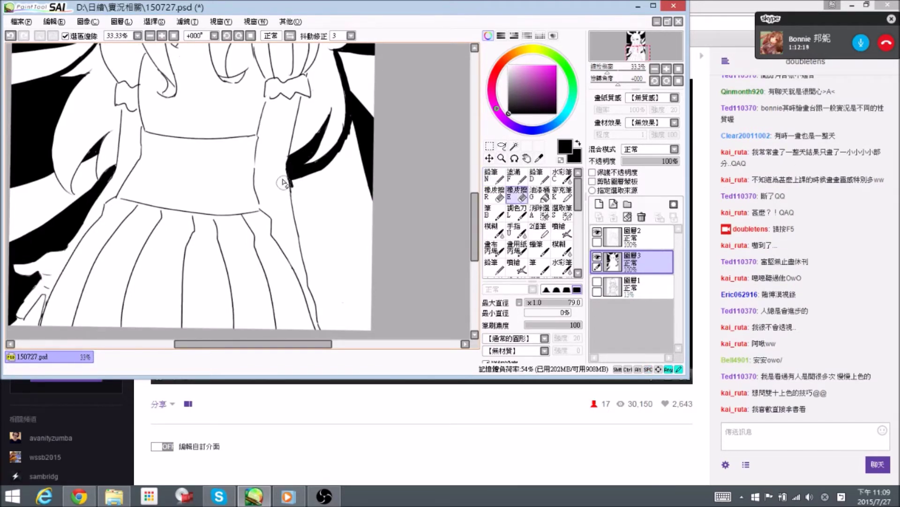
pyautogui.press('n')
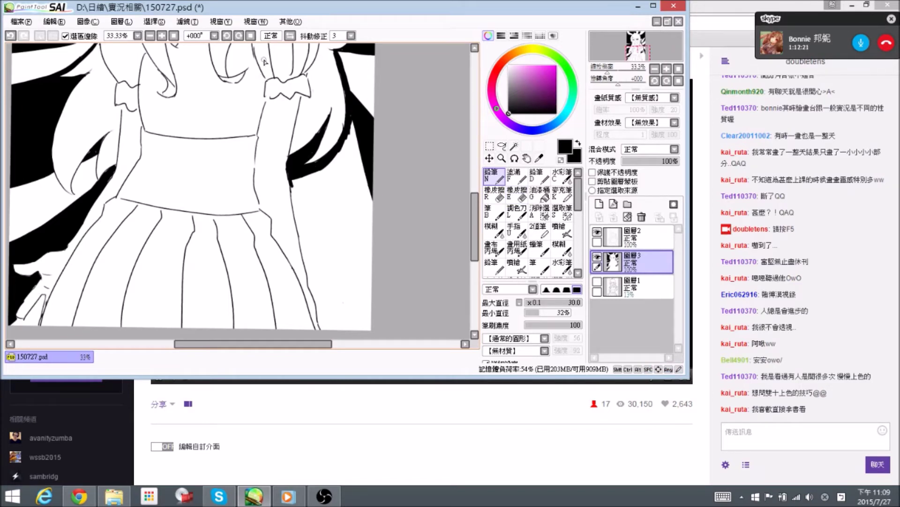
# Ink two lines from the forearm along the skirt to the canvas bottom and fill the strip between them with black.
pyautogui.press('space')
pyautogui.moveTo(301, 123); pyautogui.dragTo(281, 97)
pyautogui.moveTo(262, 130)
pyautogui.mouseDown()
pyautogui.moveTo(245, 100)
pyautogui.moveTo(274, 134)
pyautogui.moveTo(286, 218)
pyautogui.moveTo(320, 314)
pyautogui.mouseUp()
pyautogui.press('space')
pyautogui.press('space')
pyautogui.moveTo(272, 201); pyautogui.dragTo(274, 204)
pyautogui.moveTo(261, 153); pyautogui.dragTo(291, 296)
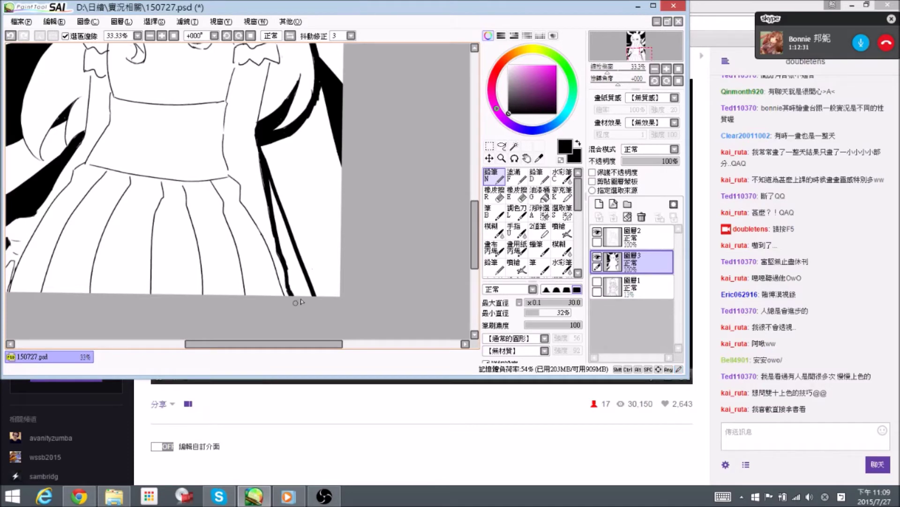
pyautogui.press('g')
pyautogui.click(304, 292)
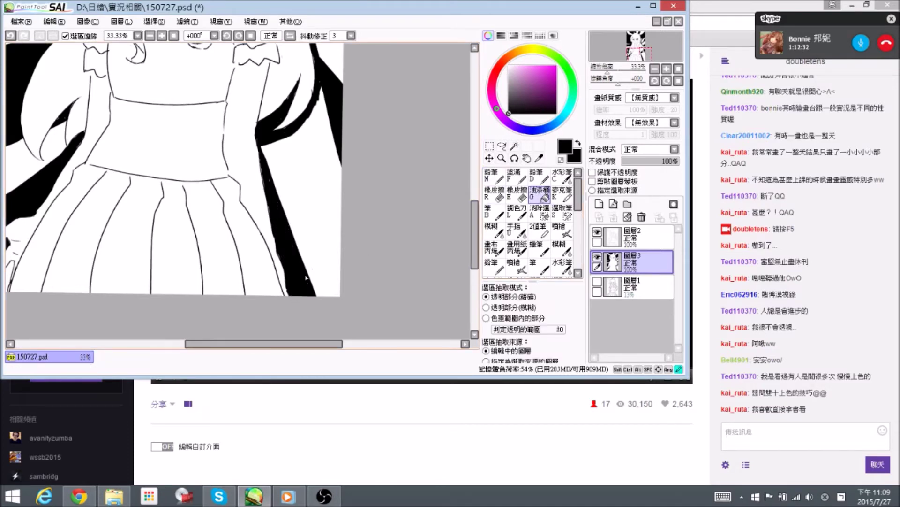
# With the canvas rotated, ink and thicken the curved edge of the black wedge between the lower hair and canvas edge.
pyautogui.click(494, 177)
pyautogui.hotkey('alt', 'space')
pyautogui.moveTo(353, 140); pyautogui.dragTo(357, 172)
pyautogui.press('space')
pyautogui.moveTo(344, 123); pyautogui.dragTo(357, 227)
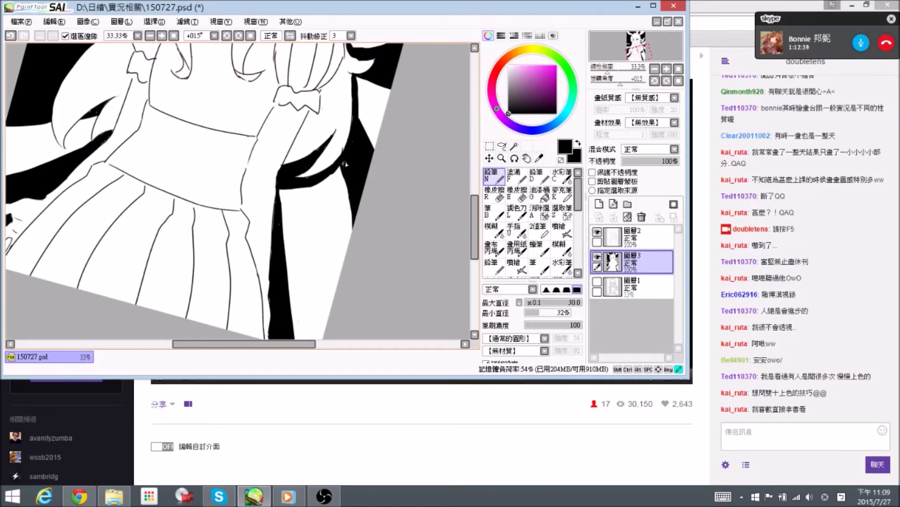
pyautogui.press('space')
pyautogui.moveTo(364, 175); pyautogui.dragTo(375, 209)
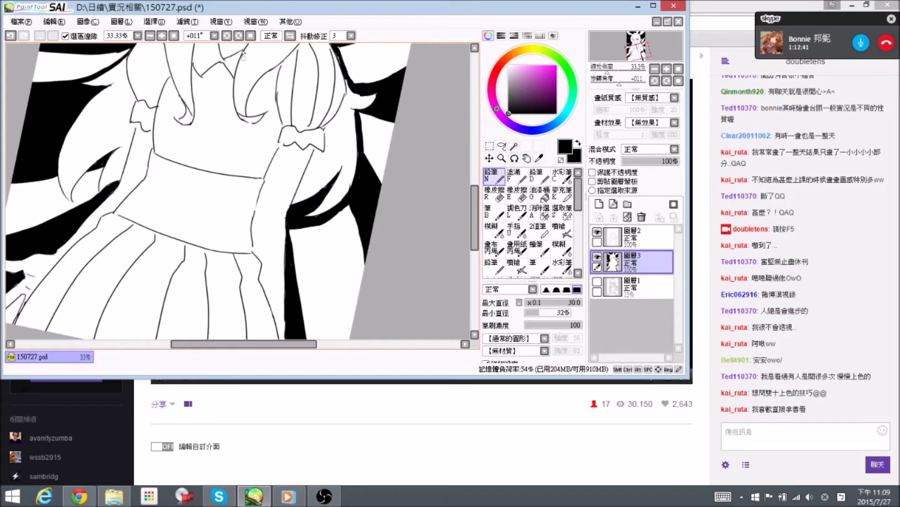
# Flip the canvas view horizontally and fill the remaining background beside the lower hair and skirt with black.
pyautogui.click(291, 36)
pyautogui.press('space')
pyautogui.moveTo(306, 236); pyautogui.dragTo(307, 170)
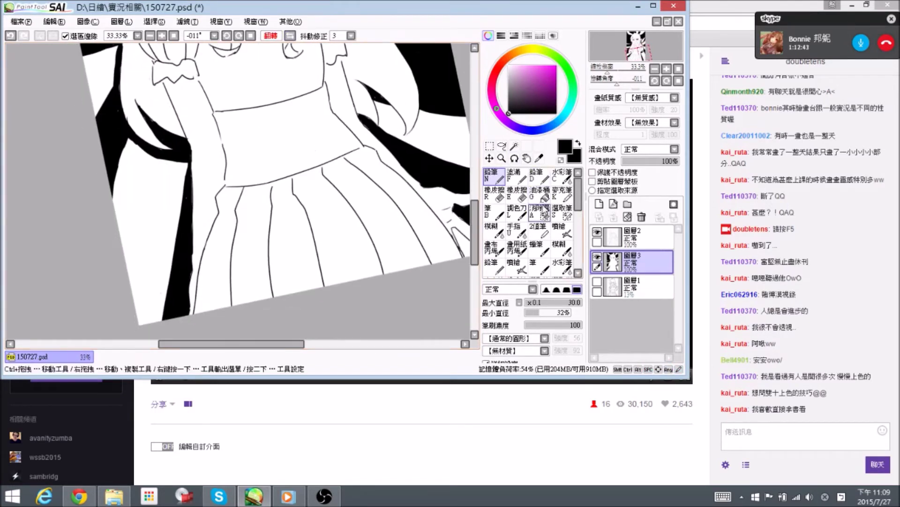
pyautogui.click(539, 195)
pyautogui.click(141, 205)
pyautogui.click(495, 176)
pyautogui.moveTo(302, 91)
pyautogui.keyDown('alt'); pyautogui.mouseDown()
pyautogui.moveTo(313, 98)
pyautogui.moveTo(296, 179)
pyautogui.moveTo(294, 92)
pyautogui.mouseUp(); pyautogui.keyUp('alt')
pyautogui.press('space')
pyautogui.press('space')
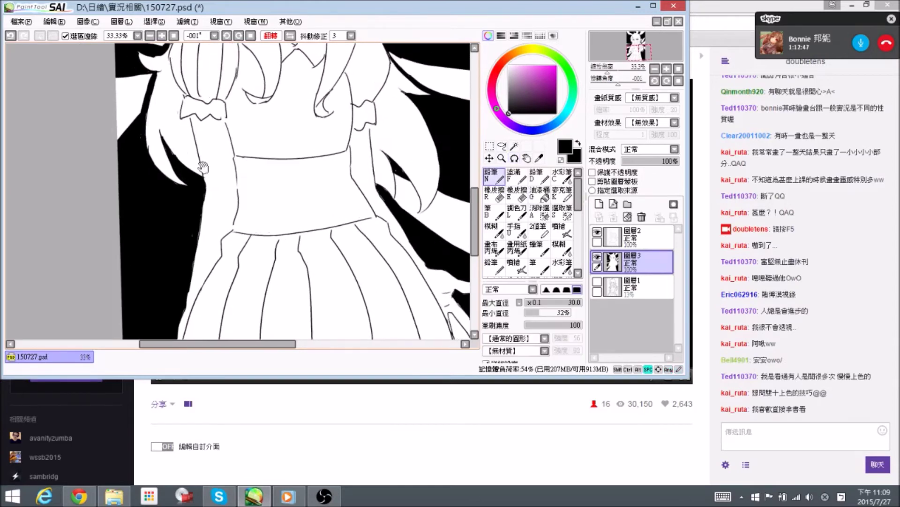
# Save the drawing and ink a thick black line down the bodice side beside the puff sleeve.
pyautogui.moveTo(198, 160); pyautogui.dragTo(195, 171)
pyautogui.hotkey('ctrl', 's')
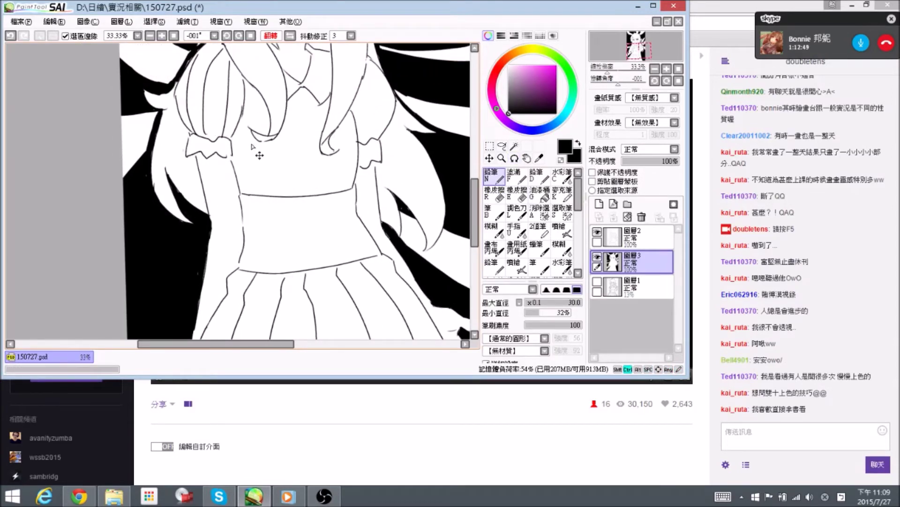
pyautogui.moveTo(239, 153)
pyautogui.mouseDown()
pyautogui.moveTo(247, 173)
pyautogui.moveTo(259, 158)
pyautogui.moveTo(244, 182)
pyautogui.moveTo(255, 223)
pyautogui.moveTo(258, 204)
pyautogui.moveTo(265, 226)
pyautogui.moveTo(253, 224)
pyautogui.moveTo(252, 204)
pyautogui.mouseUp()
pyautogui.press('e')
pyautogui.press('n')
pyautogui.press('e')
pyautogui.press('n')
pyautogui.press('e')
pyautogui.press('n')
pyautogui.moveTo(261, 122)
pyautogui.mouseDown()
pyautogui.moveTo(289, 202)
pyautogui.moveTo(290, 187)
pyautogui.moveTo(278, 187)
pyautogui.moveTo(282, 177)
pyautogui.moveTo(272, 214)
pyautogui.moveTo(262, 216)
pyautogui.mouseUp()
pyautogui.press('e')
pyautogui.press('n')
pyautogui.moveTo(259, 167); pyautogui.dragTo(266, 182)
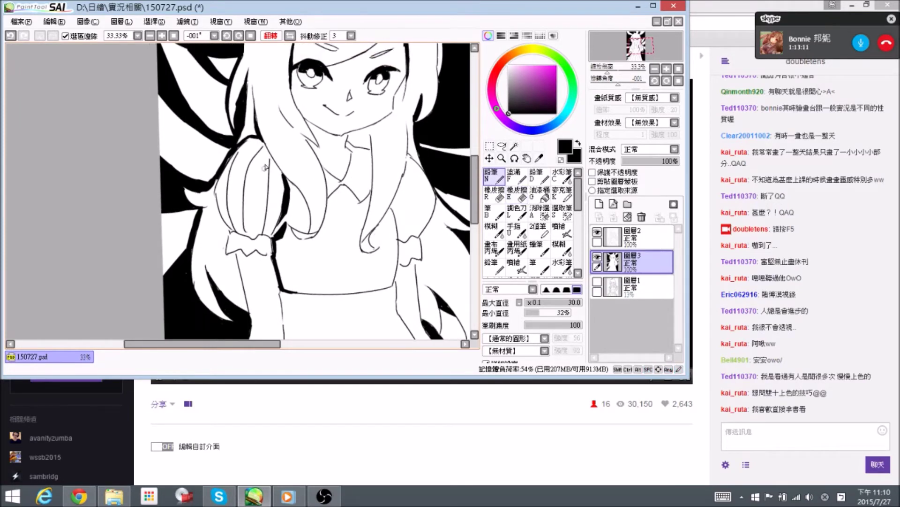
# Ink the middle stripe of the puff sleeve and fill it with solid black.
pyautogui.moveTo(264, 146); pyautogui.dragTo(270, 197)
pyautogui.moveTo(268, 162); pyautogui.dragTo(265, 218)
pyautogui.moveTo(267, 186); pyautogui.dragTo(263, 224)
pyautogui.moveTo(265, 168); pyautogui.dragTo(268, 185)
pyautogui.moveTo(263, 210)
pyautogui.mouseDown()
pyautogui.moveTo(260, 234)
pyautogui.moveTo(245, 197)
pyautogui.moveTo(263, 146)
pyautogui.mouseUp()
pyautogui.press('e')
pyautogui.press('n')
pyautogui.click(542, 195)
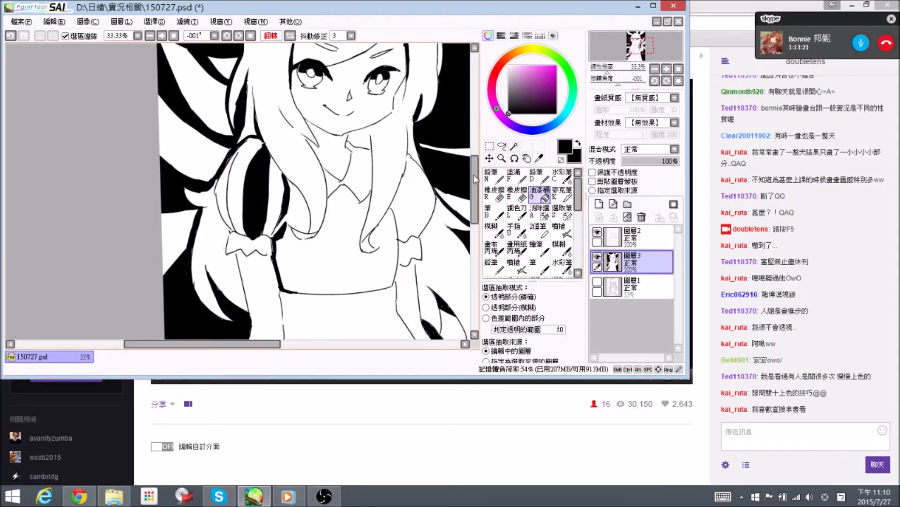
# Ink the outer stripe of the same puff sleeve solid black and clean up its edges with the eraser.
pyautogui.click(494, 177)
pyautogui.moveTo(224, 208); pyautogui.dragTo(230, 203)
pyautogui.moveTo(234, 158)
pyautogui.mouseDown()
pyautogui.moveTo(239, 225)
pyautogui.moveTo(228, 192)
pyautogui.mouseUp()
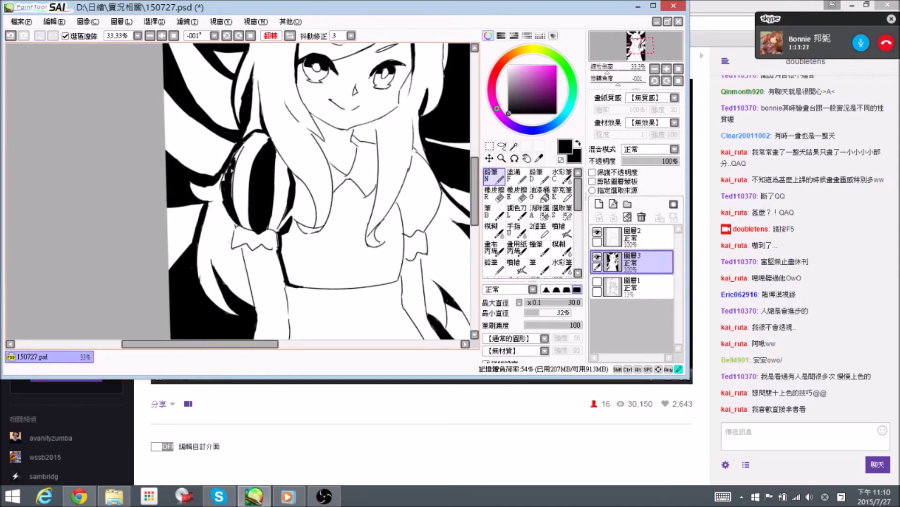
pyautogui.moveTo(241, 147)
pyautogui.mouseDown()
pyautogui.moveTo(228, 204)
pyautogui.moveTo(221, 189)
pyautogui.mouseUp()
pyautogui.moveTo(318, 220); pyautogui.dragTo(296, 199)
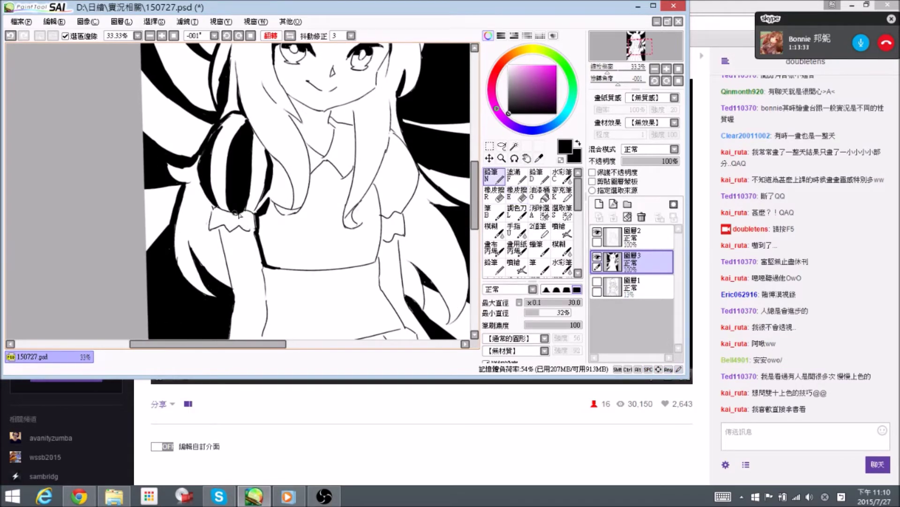
pyautogui.moveTo(422, 205); pyautogui.dragTo(377, 189)
pyautogui.moveTo(178, 136); pyautogui.dragTo(185, 150)
pyautogui.press('e')
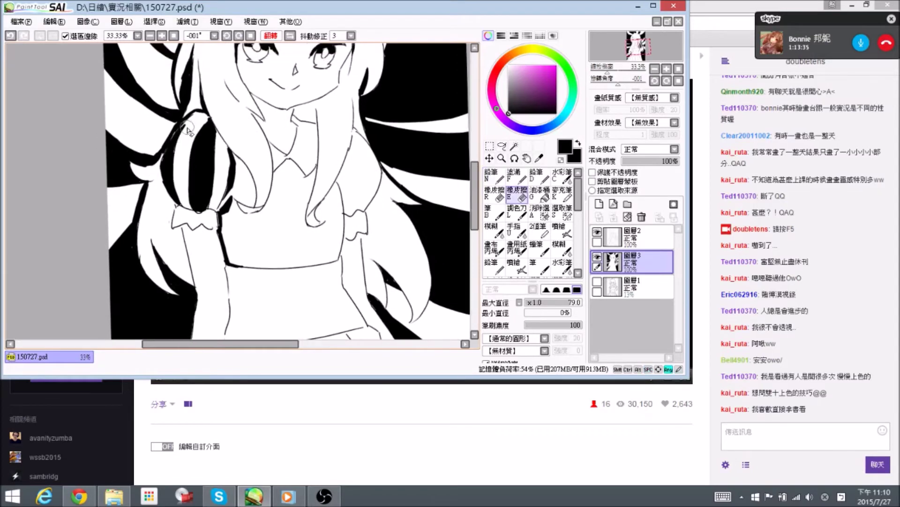
pyautogui.press('n')
# Thicken the line along the cheek and jaw and ink a black shadow under the chin.
pyautogui.moveTo(325, 131)
pyautogui.mouseDown()
pyautogui.moveTo(306, 215)
pyautogui.moveTo(307, 206)
pyautogui.mouseUp()
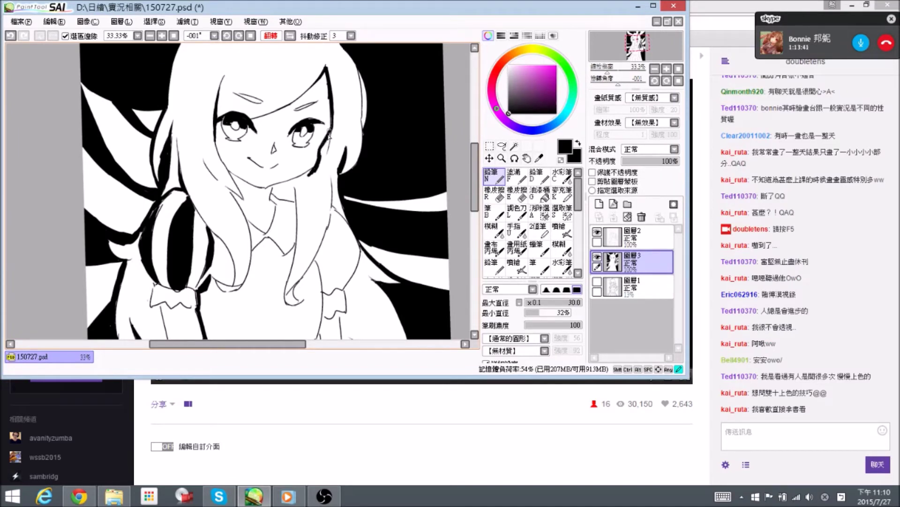
pyautogui.moveTo(328, 139)
pyautogui.mouseDown()
pyautogui.moveTo(326, 169)
pyautogui.moveTo(321, 155)
pyautogui.moveTo(272, 182)
pyautogui.moveTo(294, 193)
pyautogui.mouseUp()
pyautogui.press('e')
pyautogui.press('n')
pyautogui.press('e')
pyautogui.press('n')
pyautogui.press('e')
pyautogui.press('n')
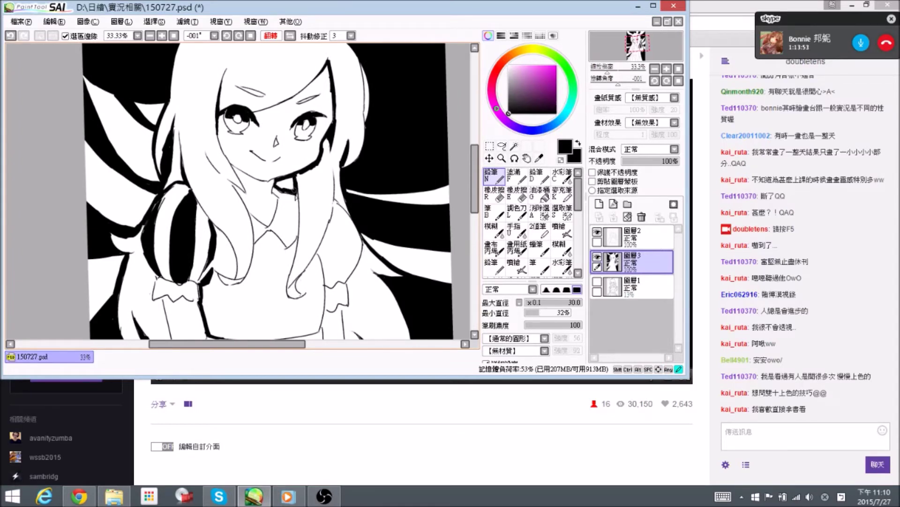
# Outline the front hair lock beside the neck with a thick line and fill it with black.
pyautogui.moveTo(299, 168)
pyautogui.mouseDown()
pyautogui.moveTo(298, 263)
pyautogui.moveTo(331, 190)
pyautogui.moveTo(324, 139)
pyautogui.mouseUp()
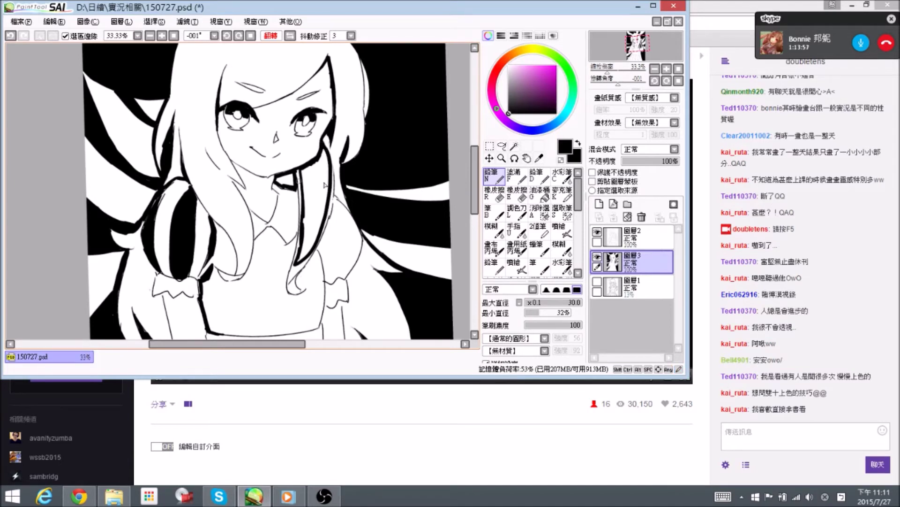
pyautogui.click(539, 193)
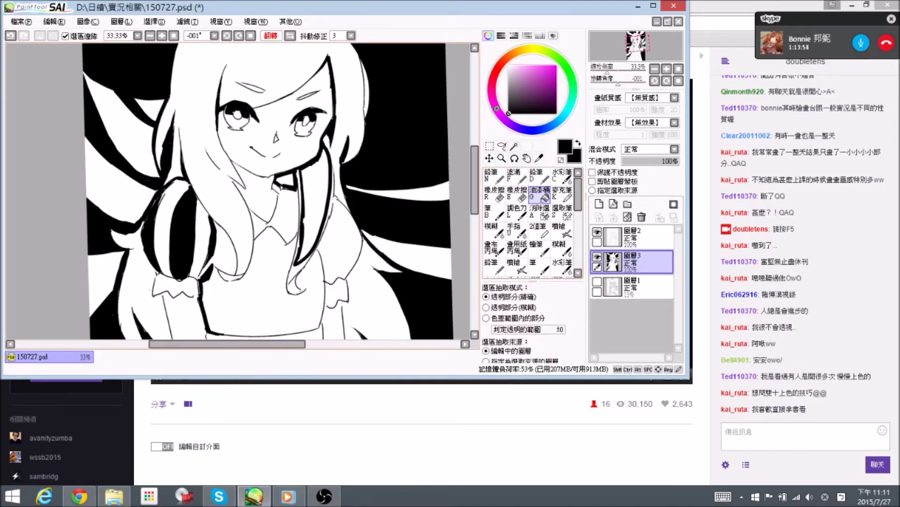
pyautogui.click(322, 197)
pyautogui.click(493, 176)
pyautogui.moveTo(326, 136); pyautogui.dragTo(333, 172)
pyautogui.moveTo(306, 238); pyautogui.dragTo(310, 216)
pyautogui.moveTo(307, 161); pyautogui.dragTo(308, 184)
# Extend the black of the front hair lock down to its curled tip and clean up the edge.
pyautogui.scroll(-1, 312, 235)
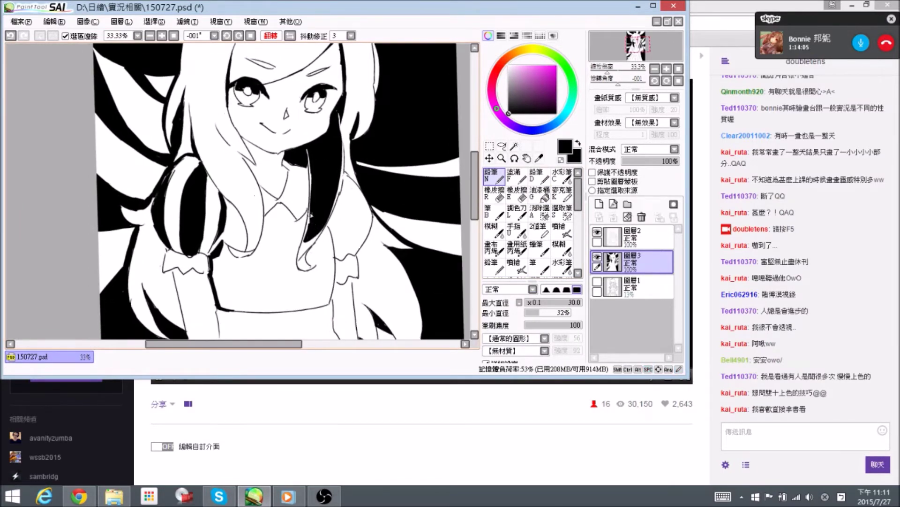
pyautogui.scroll(-1, 318, 190)
pyautogui.moveTo(315, 229); pyautogui.dragTo(318, 219)
pyautogui.moveTo(319, 171)
pyautogui.mouseDown()
pyautogui.moveTo(314, 204)
pyautogui.moveTo(331, 192)
pyautogui.moveTo(311, 209)
pyautogui.moveTo(313, 220)
pyautogui.mouseUp()
pyautogui.press('e')
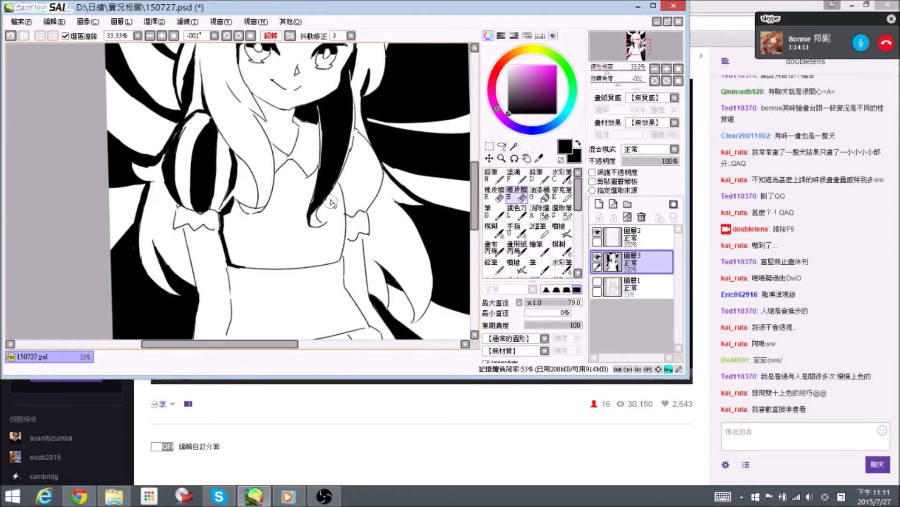
pyautogui.press('n')
pyautogui.moveTo(330, 190)
pyautogui.mouseDown()
pyautogui.moveTo(312, 228)
pyautogui.moveTo(318, 220)
pyautogui.mouseUp()
pyautogui.press('e')
pyautogui.press('n')
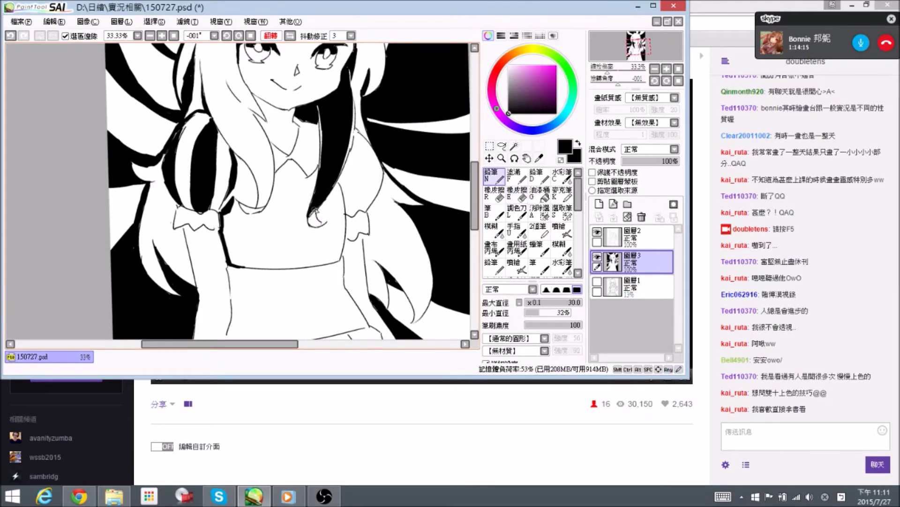
# With the canvas rotated, ink black shading between the dark front lock and the adjoining puff sleeve.
pyautogui.scroll(3, 307, 98)
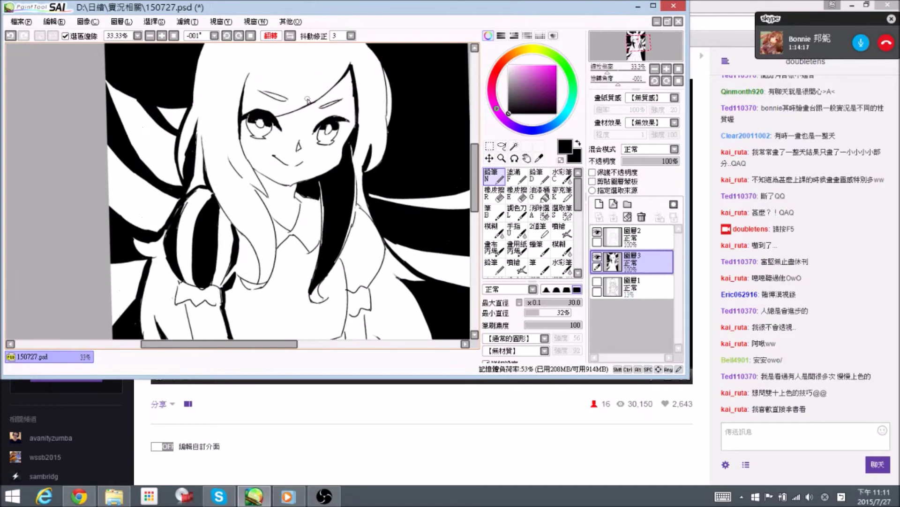
pyautogui.moveTo(307, 99); pyautogui.dragTo(326, 116)
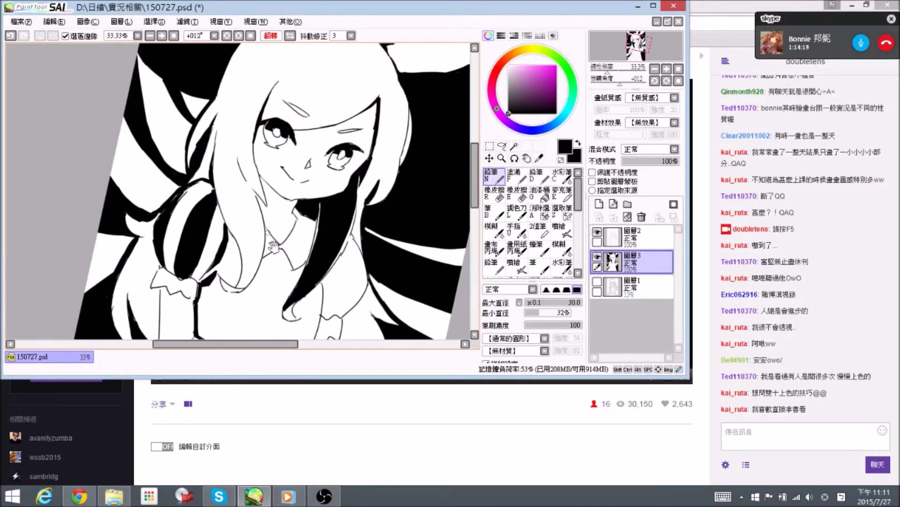
pyautogui.moveTo(311, 238); pyautogui.dragTo(287, 145)
pyautogui.moveTo(306, 220); pyautogui.dragTo(301, 180)
pyautogui.moveTo(310, 146)
pyautogui.mouseDown()
pyautogui.moveTo(295, 213)
pyautogui.moveTo(294, 184)
pyautogui.moveTo(307, 162)
pyautogui.moveTo(301, 201)
pyautogui.mouseUp()
pyautogui.press('e')
pyautogui.press('n')
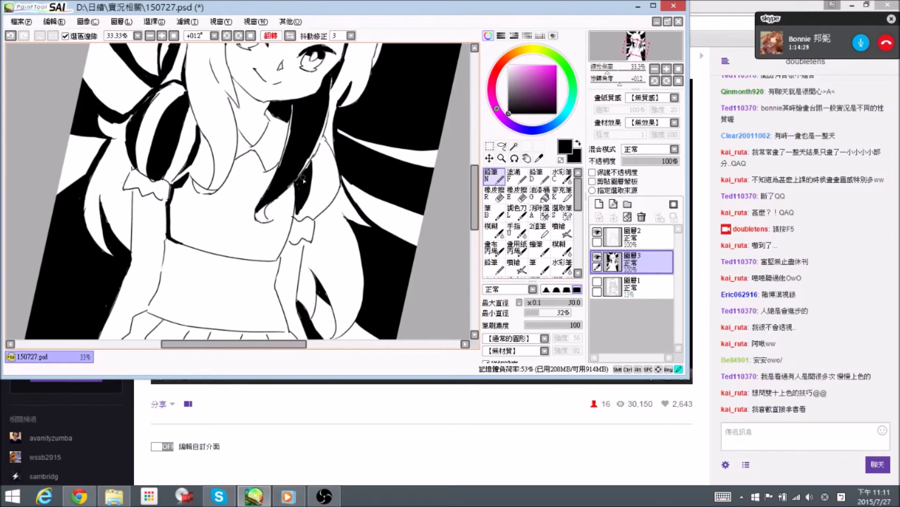
pyautogui.press('e')
pyautogui.press('n')
pyautogui.moveTo(324, 167)
pyautogui.mouseDown()
pyautogui.moveTo(321, 180)
pyautogui.moveTo(306, 176)
pyautogui.mouseUp()
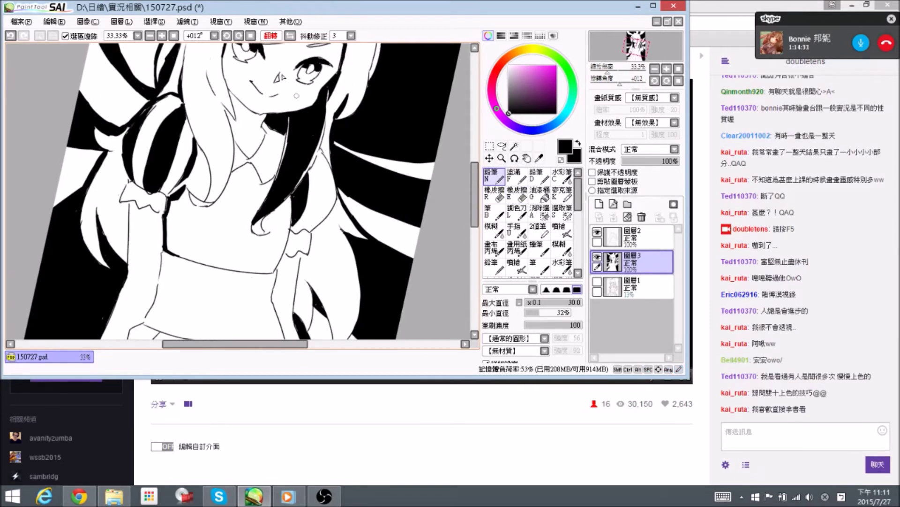
# Flip the canvas view horizontally and ink the stripe outlines on the second puff sleeve.
pyautogui.click(290, 36)
pyautogui.moveTo(306, 68); pyautogui.dragTo(328, 83)
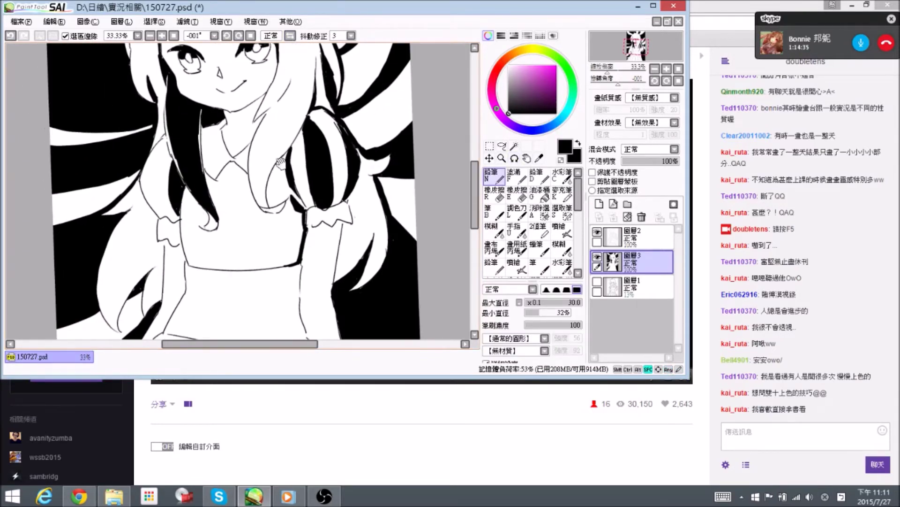
pyautogui.moveTo(280, 163); pyautogui.dragTo(309, 161)
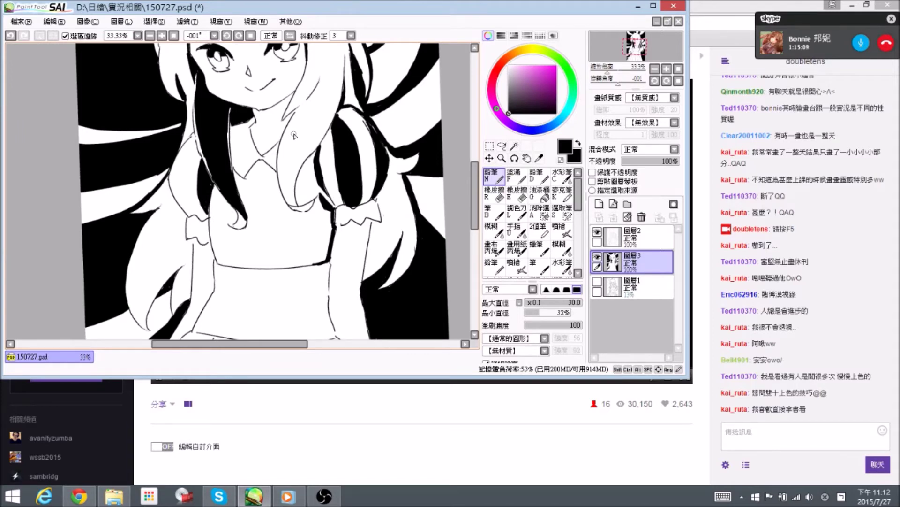
pyautogui.moveTo(239, 154)
pyautogui.mouseDown()
pyautogui.moveTo(248, 163)
pyautogui.moveTo(219, 178)
pyautogui.moveTo(210, 202)
pyautogui.moveTo(217, 177)
pyautogui.moveTo(203, 219)
pyautogui.moveTo(212, 242)
pyautogui.mouseUp()
pyautogui.scroll(1, 216, 188)
pyautogui.press('e')
pyautogui.press('n')
pyautogui.press('e')
pyautogui.moveTo(209, 224); pyautogui.dragTo(215, 247)
pyautogui.press('n')
pyautogui.moveTo(203, 215); pyautogui.dragTo(212, 244)
pyautogui.moveTo(214, 164); pyautogui.dragTo(194, 199)
pyautogui.moveTo(194, 199)
pyautogui.mouseDown()
pyautogui.moveTo(193, 210)
pyautogui.moveTo(198, 191)
pyautogui.moveTo(207, 238)
pyautogui.moveTo(197, 220)
pyautogui.mouseUp()
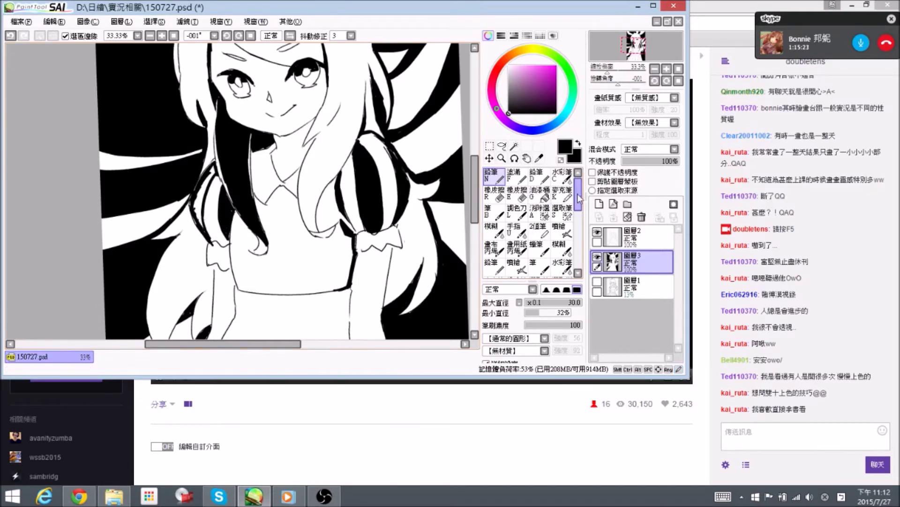
# Fill the second puff sleeve's outlined stripe with black and touch up its lower end near the cuff.
pyautogui.press('g')
pyautogui.click(200, 203)
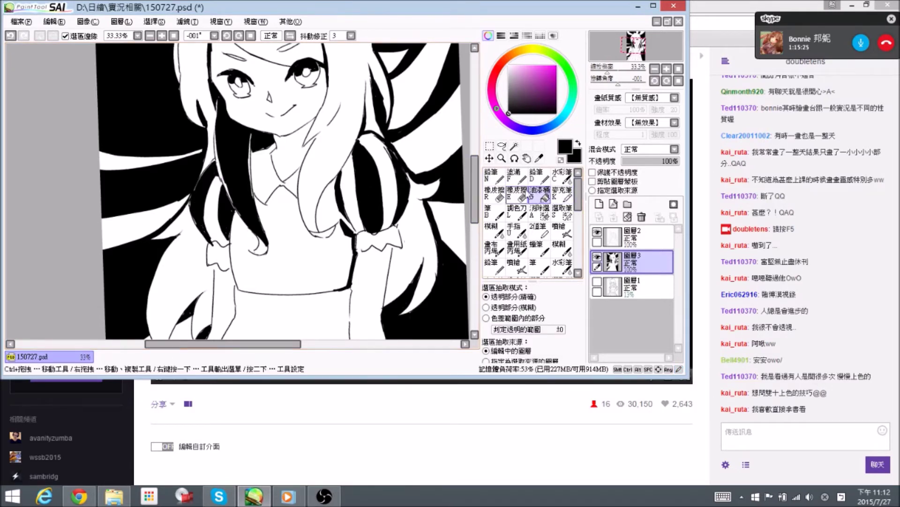
pyautogui.click(494, 176)
pyautogui.moveTo(210, 248); pyautogui.dragTo(216, 249)
pyautogui.press('e')
pyautogui.press('n')
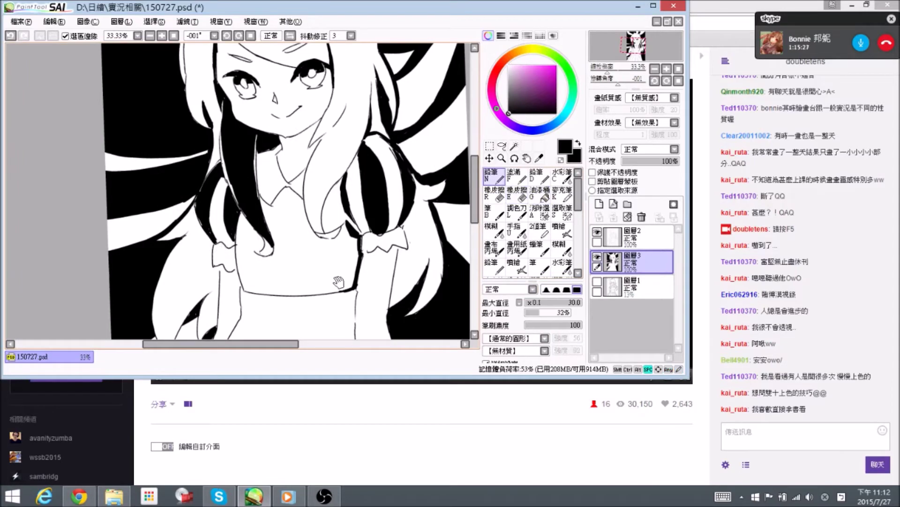
# Ink thick outlines around the shadow shape of the other front hair lock, beside the striped sleeve.
pyautogui.moveTo(337, 281); pyautogui.dragTo(320, 211)
pyautogui.moveTo(285, 239); pyautogui.dragTo(268, 168)
pyautogui.moveTo(268, 262); pyautogui.dragTo(255, 186)
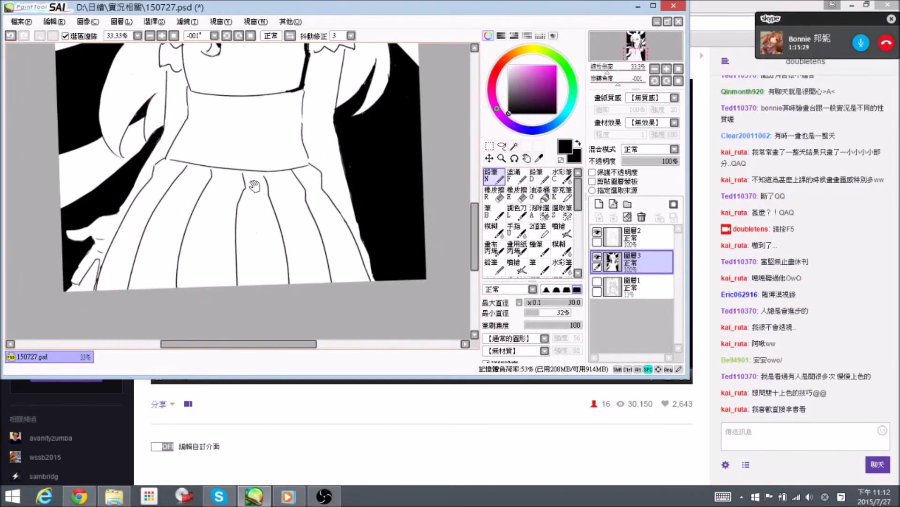
pyautogui.moveTo(312, 159); pyautogui.dragTo(309, 206)
pyautogui.moveTo(250, 169); pyautogui.dragTo(256, 228)
pyautogui.moveTo(251, 151); pyautogui.dragTo(277, 167)
pyautogui.moveTo(290, 134)
pyautogui.mouseDown()
pyautogui.moveTo(284, 187)
pyautogui.moveTo(258, 245)
pyautogui.mouseUp()
pyautogui.moveTo(281, 205)
pyautogui.mouseDown()
pyautogui.moveTo(258, 239)
pyautogui.moveTo(270, 222)
pyautogui.moveTo(260, 259)
pyautogui.mouseUp()
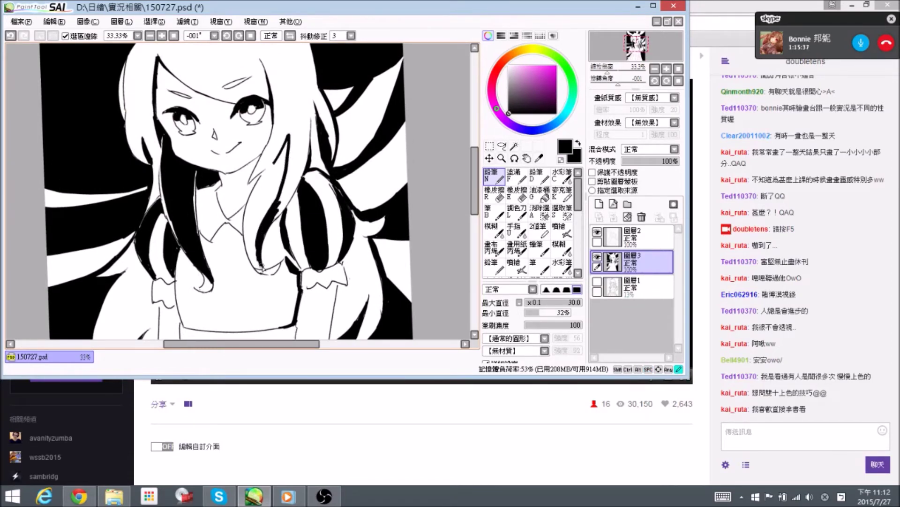
pyautogui.press('e')
pyautogui.moveTo(252, 265)
pyautogui.mouseDown()
pyautogui.moveTo(248, 233)
pyautogui.moveTo(256, 263)
pyautogui.mouseUp()
pyautogui.press('n')
pyautogui.moveTo(254, 258)
pyautogui.mouseDown()
pyautogui.moveTo(246, 216)
pyautogui.moveTo(246, 228)
pyautogui.moveTo(276, 157)
pyautogui.mouseUp()
pyautogui.moveTo(251, 208); pyautogui.dragTo(246, 232)
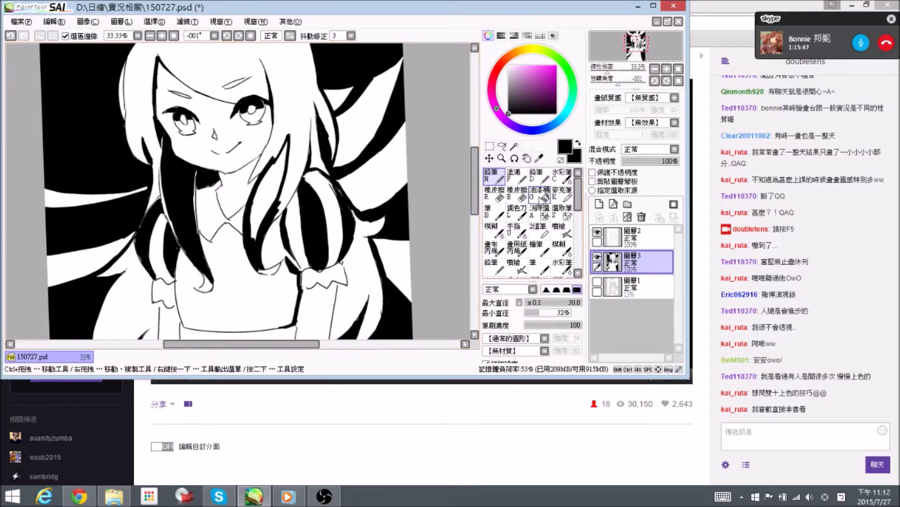
# Fill the second front hair lock with black and refine its edges with the pencil and eraser.
pyautogui.click(539, 193)
pyautogui.click(493, 176)
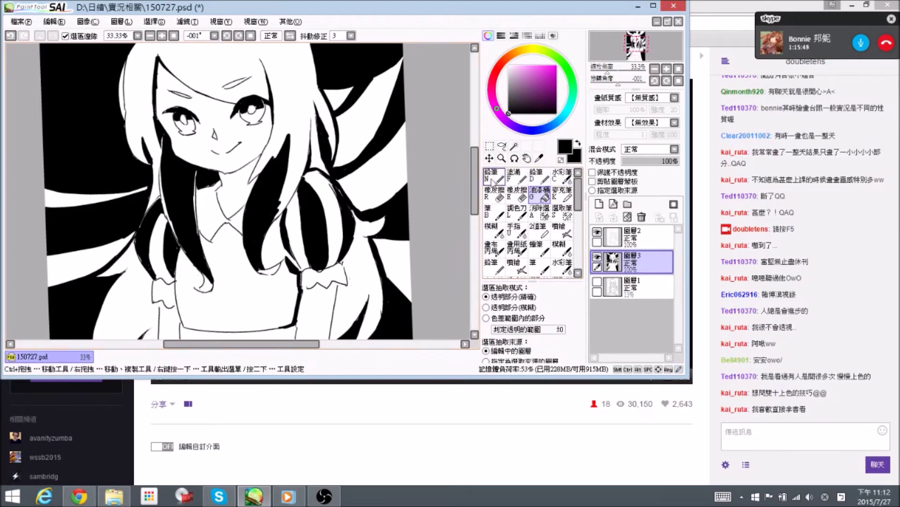
pyautogui.moveTo(256, 134); pyautogui.dragTo(258, 154)
pyautogui.moveTo(273, 185)
pyautogui.mouseDown()
pyautogui.moveTo(295, 125)
pyautogui.moveTo(273, 227)
pyautogui.moveTo(289, 206)
pyautogui.mouseUp()
pyautogui.press('e')
pyautogui.press('n')
pyautogui.moveTo(342, 132)
pyautogui.mouseDown()
pyautogui.moveTo(323, 96)
pyautogui.moveTo(280, 160)
pyautogui.mouseUp()
pyautogui.press('e')
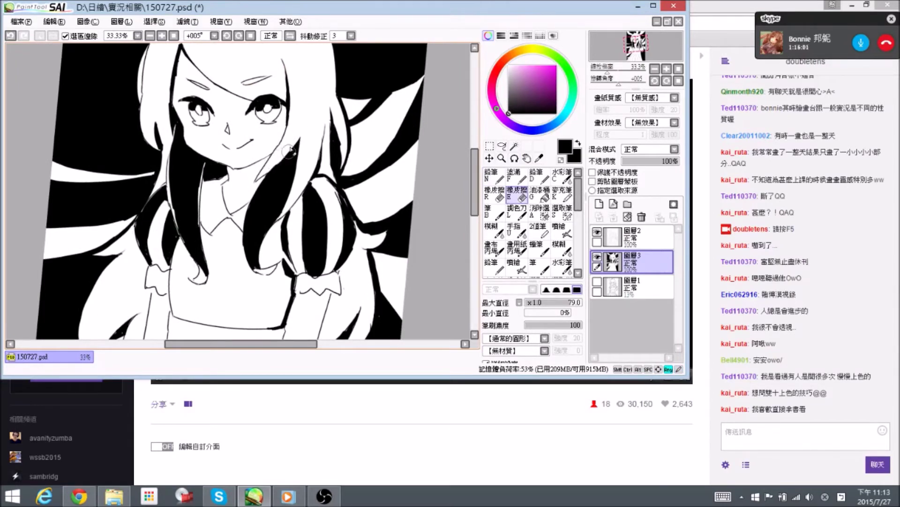
pyautogui.press('n')
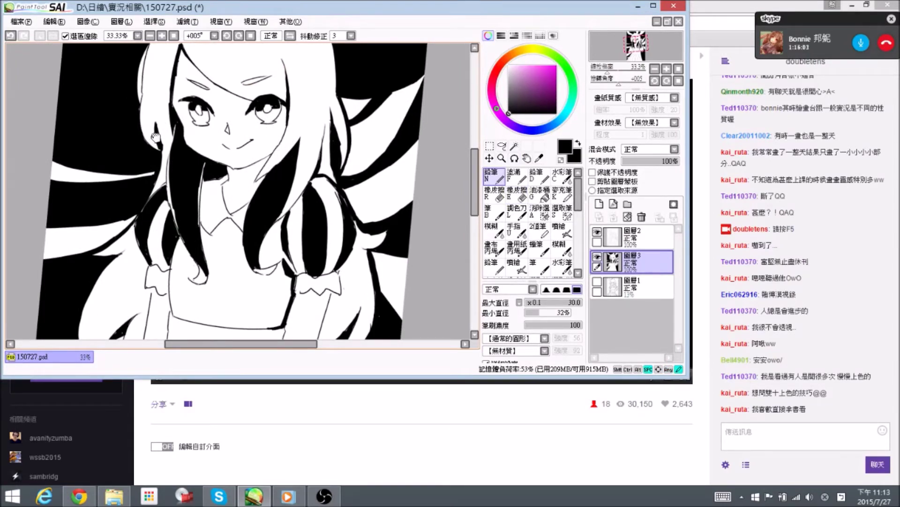
# Outline the inner hair strand between the bangs and outer hair, fill it with black and tidy its tip.
pyautogui.scroll(3, 162, 140)
pyautogui.moveTo(179, 122)
pyautogui.mouseDown()
pyautogui.moveTo(161, 169)
pyautogui.moveTo(166, 207)
pyautogui.moveTo(166, 171)
pyautogui.moveTo(170, 208)
pyautogui.mouseUp()
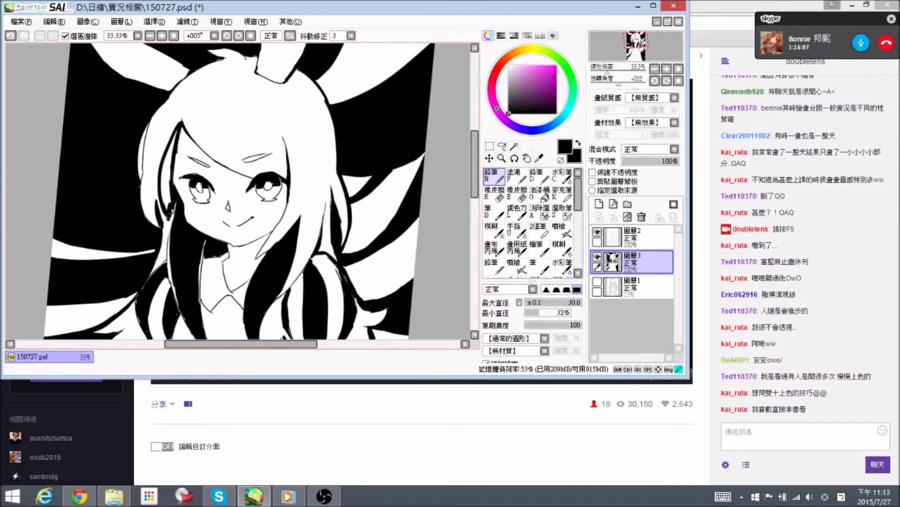
pyautogui.moveTo(172, 216); pyautogui.dragTo(170, 208)
pyautogui.click(540, 193)
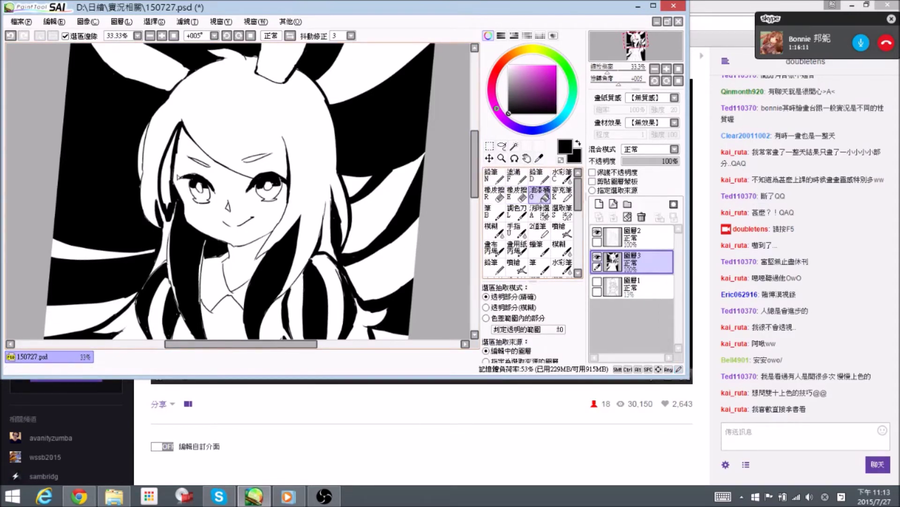
pyautogui.hotkey('alt', 'space')
pyautogui.moveTo(306, 115)
pyautogui.mouseDown()
pyautogui.moveTo(315, 141)
pyautogui.moveTo(305, 129)
pyautogui.mouseUp()
pyautogui.press('n')
pyautogui.press('space')
pyautogui.moveTo(178, 244); pyautogui.dragTo(184, 229)
pyautogui.press('e')
pyautogui.moveTo(167, 200); pyautogui.dragTo(172, 191)
pyautogui.press('n')
# Ink the hair strand edge along the opposite cheek in black and touch up the dark front lock.
pyautogui.hotkey('alt', 'space')
pyautogui.moveTo(257, 205)
pyautogui.mouseDown()
pyautogui.moveTo(295, 223)
pyautogui.moveTo(303, 176)
pyautogui.mouseUp()
pyautogui.moveTo(296, 213)
pyautogui.mouseDown()
pyautogui.moveTo(303, 170)
pyautogui.moveTo(311, 214)
pyautogui.mouseUp()
pyautogui.press('e')
pyautogui.moveTo(304, 168)
pyautogui.mouseDown()
pyautogui.moveTo(306, 217)
pyautogui.moveTo(288, 228)
pyautogui.moveTo(308, 161)
pyautogui.mouseUp()
pyautogui.press('n')
pyautogui.press('e')
pyautogui.press('n')
pyautogui.press('space')
pyautogui.press('space')
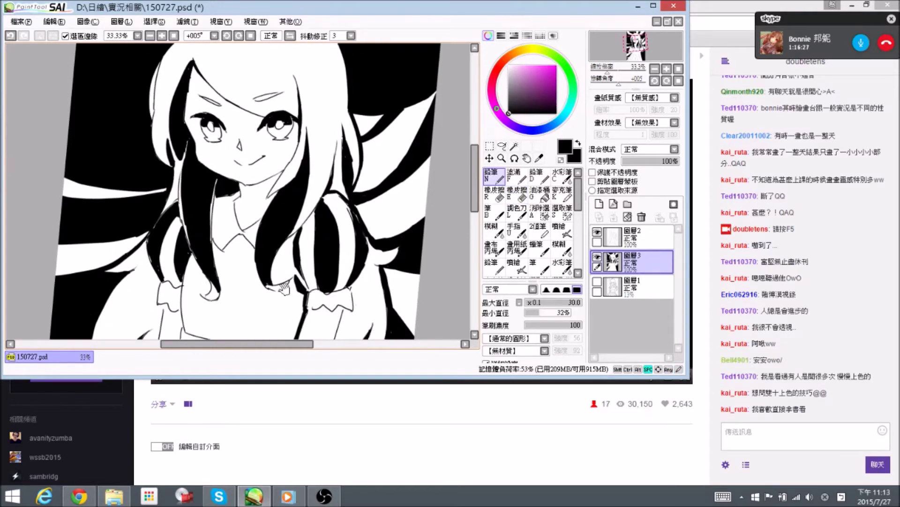
pyautogui.moveTo(283, 289); pyautogui.dragTo(281, 229)
pyautogui.moveTo(190, 180); pyautogui.dragTo(197, 216)
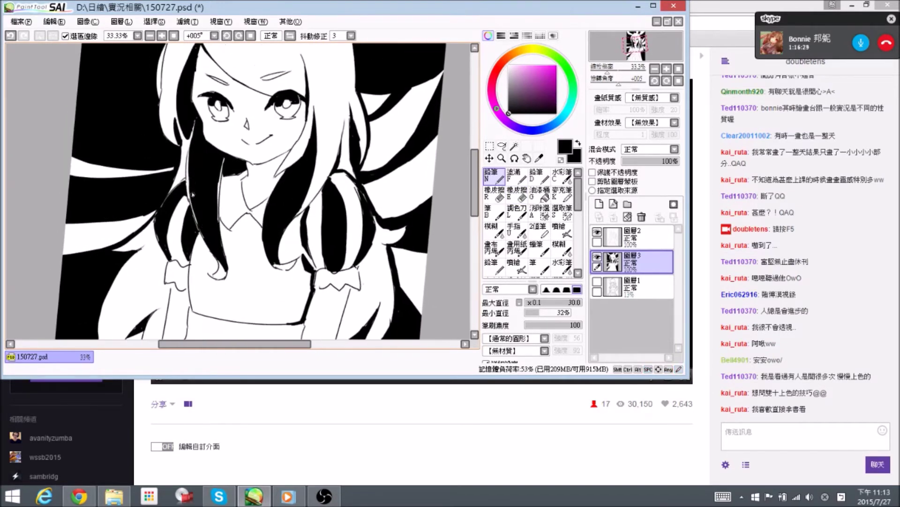
# Thicken the pointed lower edges of the collar with bold black lines, rotating the canvas as needed.
pyautogui.press('space')
pyautogui.moveTo(287, 206); pyautogui.dragTo(259, 102)
pyautogui.hotkey('alt', 'space')
pyautogui.moveTo(271, 148); pyautogui.dragTo(267, 144)
pyautogui.moveTo(220, 125); pyautogui.dragTo(241, 171)
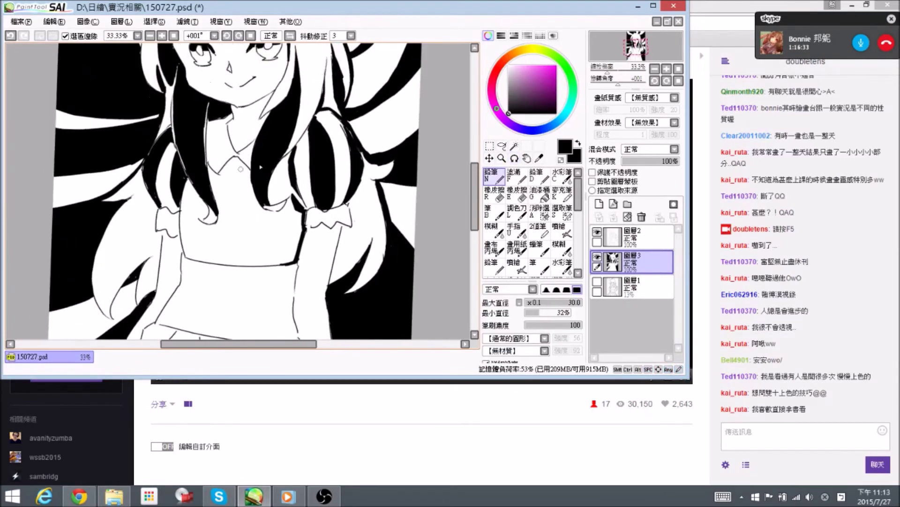
pyautogui.moveTo(290, 153)
pyautogui.mouseDown()
pyautogui.moveTo(275, 176)
pyautogui.moveTo(248, 171)
pyautogui.mouseUp()
pyautogui.press('e')
pyautogui.press('n')
pyautogui.press('e')
pyautogui.press('n')
pyautogui.press('space')
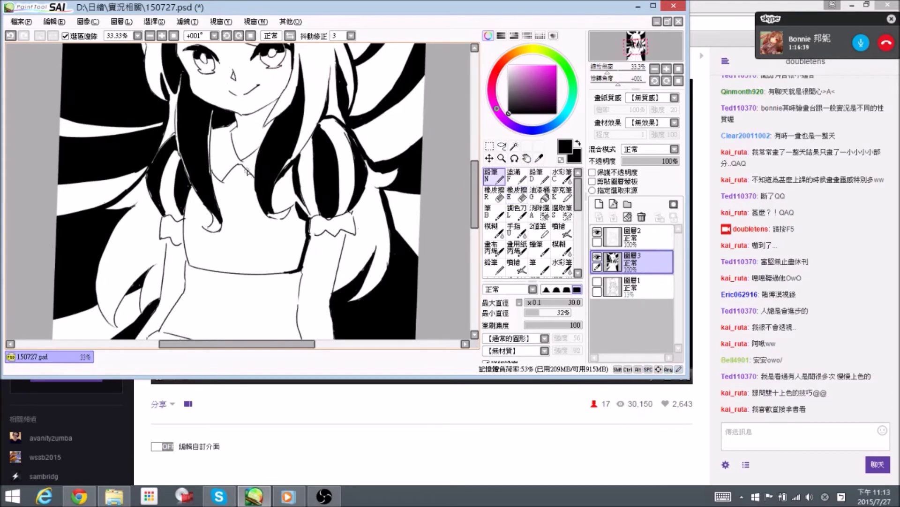
pyautogui.moveTo(238, 167); pyautogui.dragTo(217, 175)
pyautogui.press('e')
pyautogui.press('n')
pyautogui.press('space')
pyautogui.moveTo(263, 191)
pyautogui.mouseDown()
pyautogui.moveTo(259, 162)
pyautogui.moveTo(285, 175)
pyautogui.moveTo(282, 167)
pyautogui.mouseUp()
pyautogui.hotkey('alt', 'space')
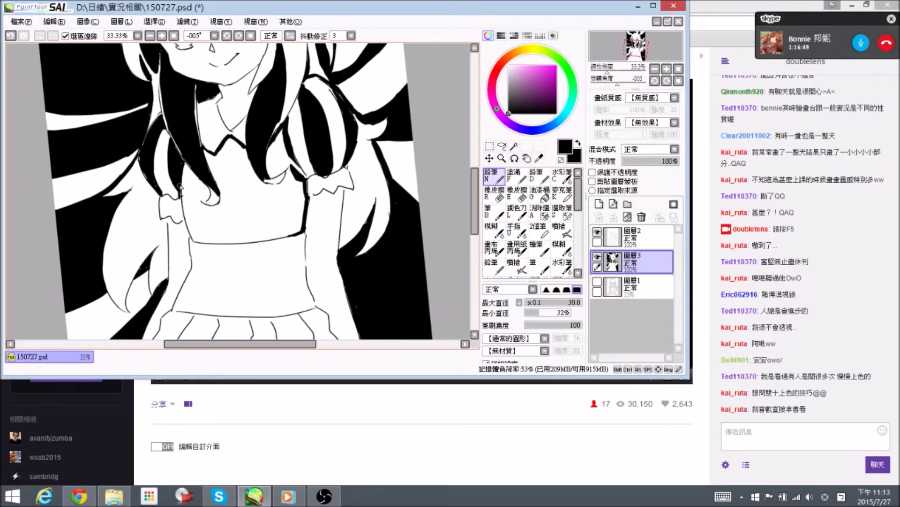
# Tidy the edge below the left-hand front lock and ink the bodice's side edge in black.
pyautogui.press('e')
pyautogui.moveTo(180, 197)
pyautogui.mouseDown()
pyautogui.moveTo(183, 184)
pyautogui.moveTo(223, 178)
pyautogui.mouseUp()
pyautogui.press('n')
pyautogui.hotkey('alt', 'space')
pyautogui.hotkey('alt', 'space')
pyautogui.moveTo(400, 142); pyautogui.dragTo(403, 161)
pyautogui.press('n')
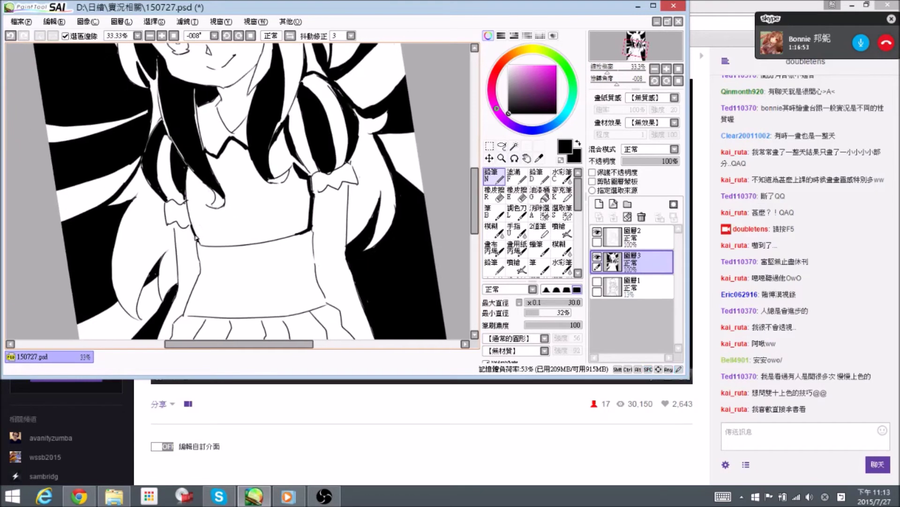
# Thicken the curved seam along the bodice's lower edge and clean its corners with the eraser.
pyautogui.moveTo(200, 243)
pyautogui.mouseDown()
pyautogui.moveTo(183, 196)
pyautogui.moveTo(241, 271)
pyautogui.mouseUp()
pyautogui.press('e')
pyautogui.moveTo(200, 219); pyautogui.dragTo(235, 258)
pyautogui.moveTo(236, 264); pyautogui.dragTo(247, 268)
pyautogui.moveTo(247, 269)
pyautogui.mouseDown()
pyautogui.moveTo(278, 255)
pyautogui.moveTo(307, 213)
pyautogui.mouseUp()
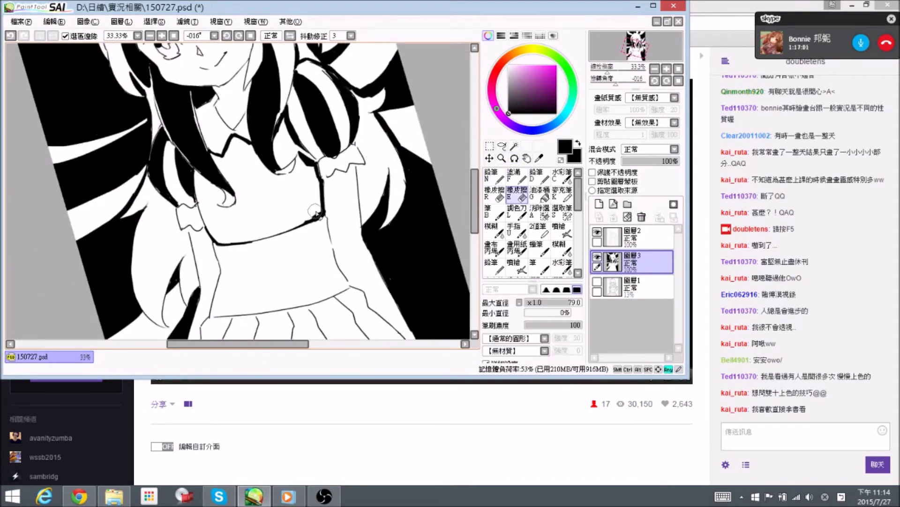
pyautogui.hotkey('alt', 'space')
pyautogui.moveTo(350, 184); pyautogui.dragTo(339, 150)
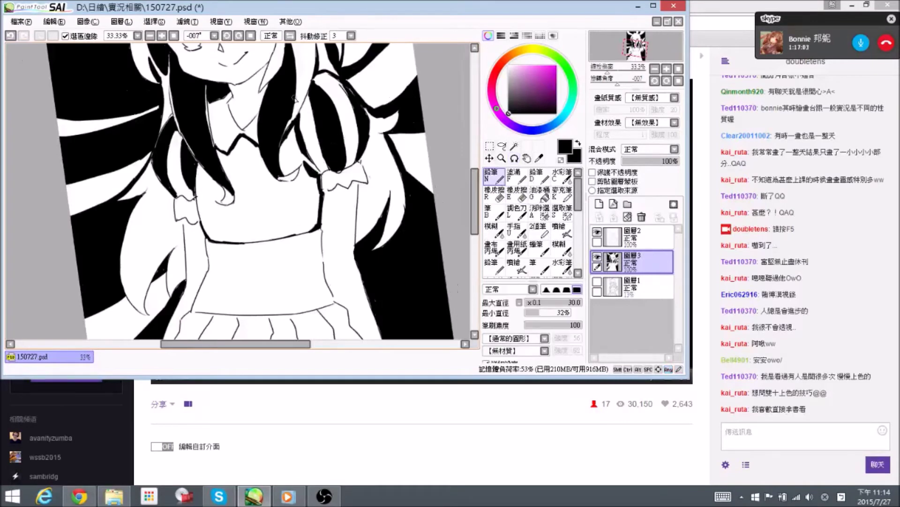
pyautogui.press('Escape')
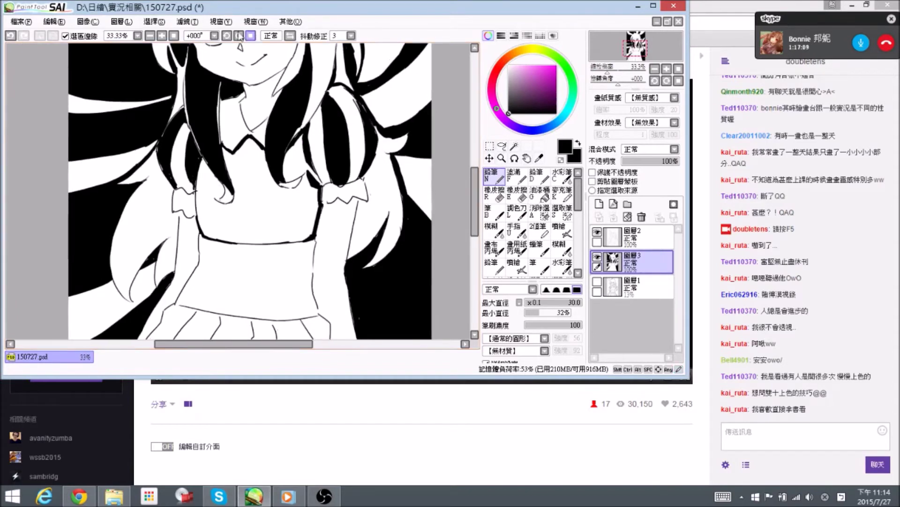
# Thicken the lines where both puff sleeves meet their ruffled cuffs.
pyautogui.moveTo(282, 216)
pyautogui.mouseDown()
pyautogui.moveTo(279, 163)
pyautogui.moveTo(274, 181)
pyautogui.mouseUp()
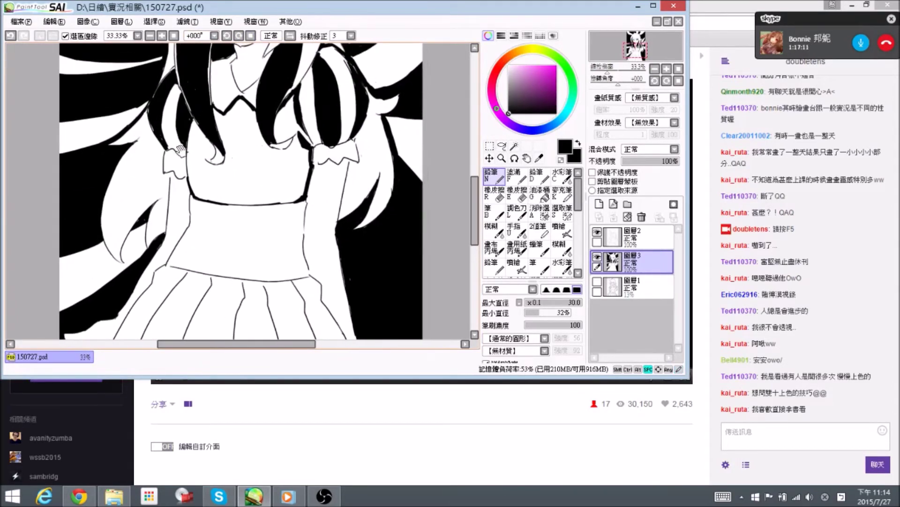
pyautogui.moveTo(175, 151); pyautogui.dragTo(187, 153)
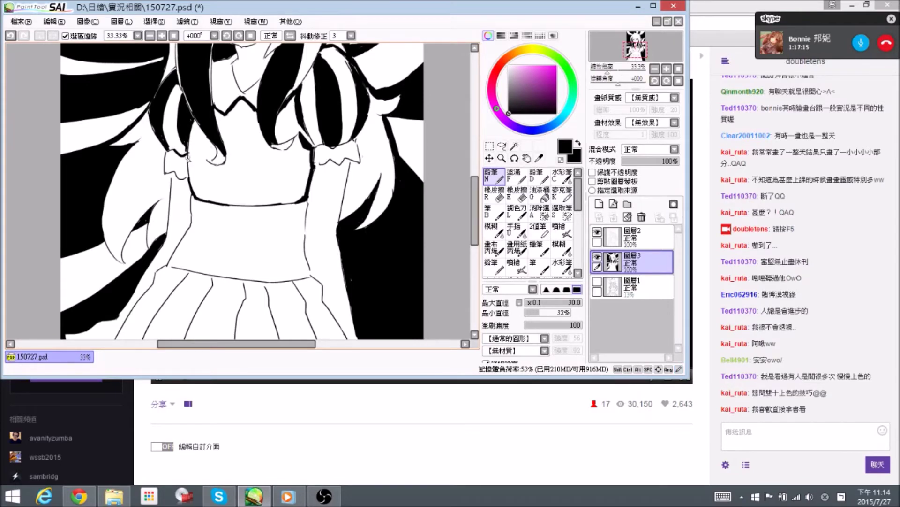
pyautogui.moveTo(185, 155)
pyautogui.mouseDown()
pyautogui.moveTo(185, 167)
pyautogui.moveTo(167, 150)
pyautogui.mouseUp()
pyautogui.press('e')
pyautogui.press('n')
pyautogui.moveTo(362, 170)
pyautogui.mouseDown()
pyautogui.moveTo(356, 175)
pyautogui.moveTo(342, 149)
pyautogui.moveTo(348, 146)
pyautogui.moveTo(311, 152)
pyautogui.moveTo(319, 151)
pyautogui.mouseUp()
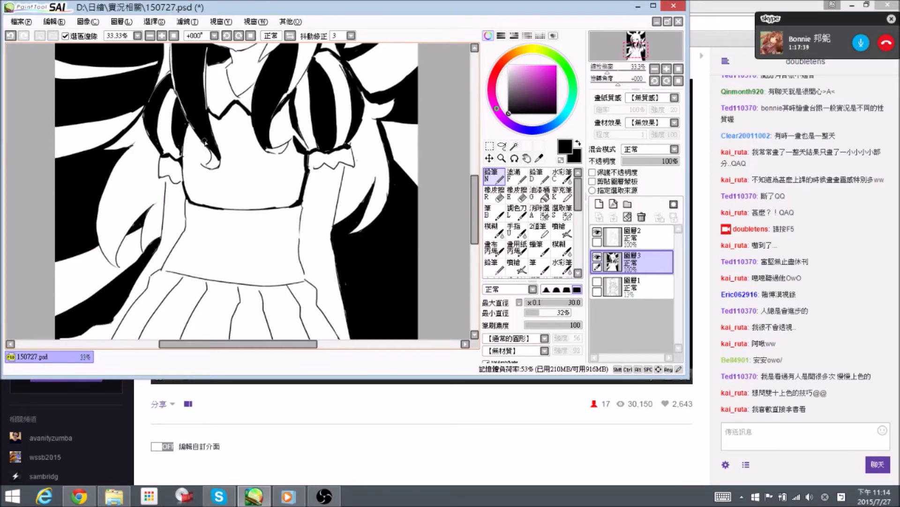
pyautogui.moveTo(296, 175); pyautogui.dragTo(282, 173)
pyautogui.moveTo(333, 162)
pyautogui.mouseDown()
pyautogui.moveTo(342, 173)
pyautogui.moveTo(306, 164)
pyautogui.moveTo(294, 176)
pyautogui.moveTo(310, 162)
pyautogui.moveTo(298, 170)
pyautogui.moveTo(317, 169)
pyautogui.mouseUp()
# Outline both ruffled sleeve cuffs with bold black zigzag edges, cleaning the strokes with the eraser.
pyautogui.press('e')
pyautogui.press('n')
pyautogui.press('space')
pyautogui.moveTo(145, 185); pyautogui.dragTo(172, 188)
pyautogui.press('space')
pyautogui.moveTo(239, 182); pyautogui.dragTo(243, 183)
pyautogui.press('e')
pyautogui.moveTo(166, 193)
pyautogui.mouseDown()
pyautogui.moveTo(176, 187)
pyautogui.moveTo(162, 202)
pyautogui.moveTo(160, 224)
pyautogui.mouseUp()
pyautogui.press('n')
pyautogui.press('space')
pyautogui.press('space')
pyautogui.press('e')
pyautogui.press('n')
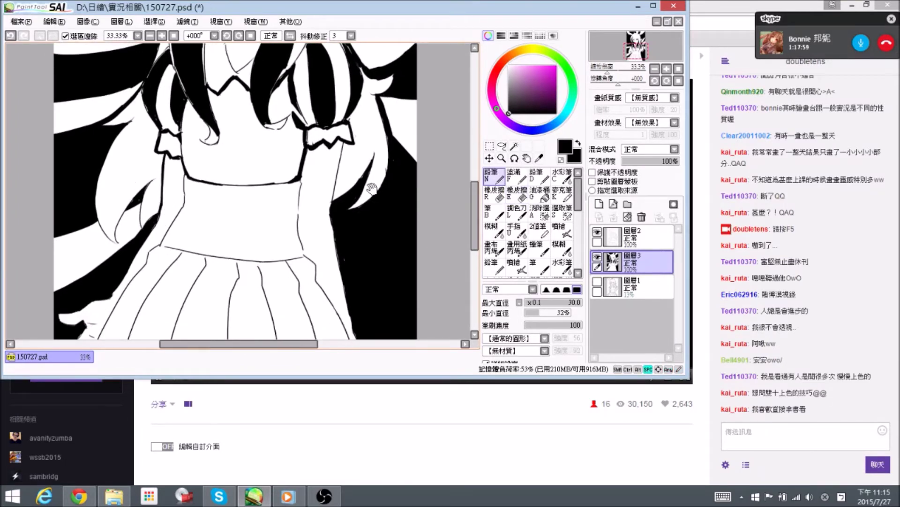
# Thicken both side edges of the dress's waist section and save the drawing.
pyautogui.moveTo(373, 190); pyautogui.dragTo(371, 190)
pyautogui.moveTo(297, 217); pyautogui.dragTo(291, 196)
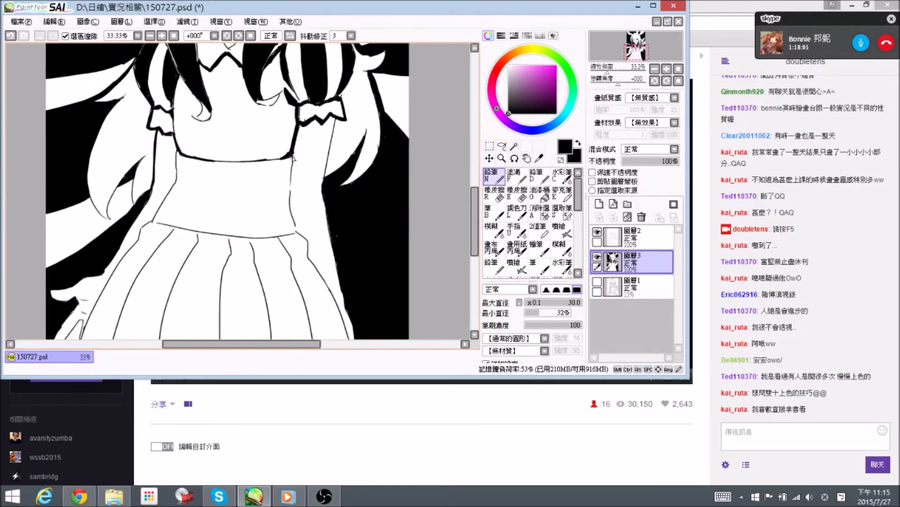
pyautogui.moveTo(293, 161)
pyautogui.mouseDown()
pyautogui.moveTo(297, 232)
pyautogui.moveTo(293, 211)
pyautogui.mouseUp()
pyautogui.moveTo(174, 170)
pyautogui.mouseDown()
pyautogui.moveTo(187, 189)
pyautogui.moveTo(187, 177)
pyautogui.moveTo(165, 230)
pyautogui.mouseUp()
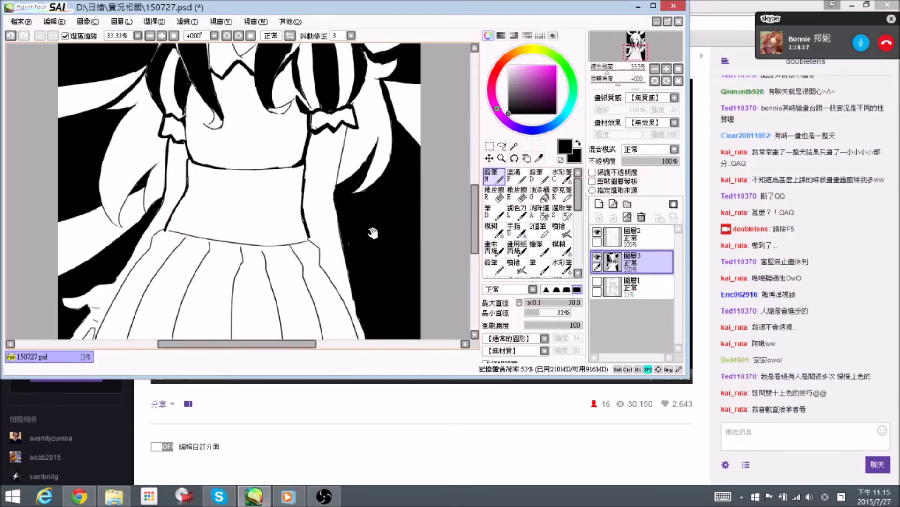
pyautogui.moveTo(350, 259); pyautogui.dragTo(337, 237)
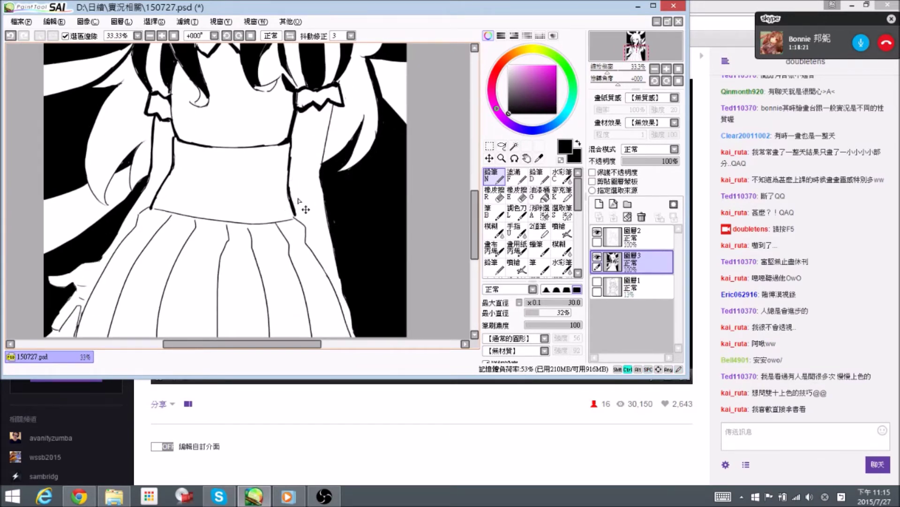
pyautogui.hotkey('ctrl', 's')
# Thicken the curved seam between the waist section and the skirt.
pyautogui.press('space')
pyautogui.moveTo(284, 261); pyautogui.dragTo(273, 235)
pyautogui.moveTo(283, 188)
pyautogui.mouseDown()
pyautogui.moveTo(272, 202)
pyautogui.moveTo(280, 196)
pyautogui.moveTo(245, 200)
pyautogui.moveTo(155, 181)
pyautogui.mouseUp()
pyautogui.press('space')
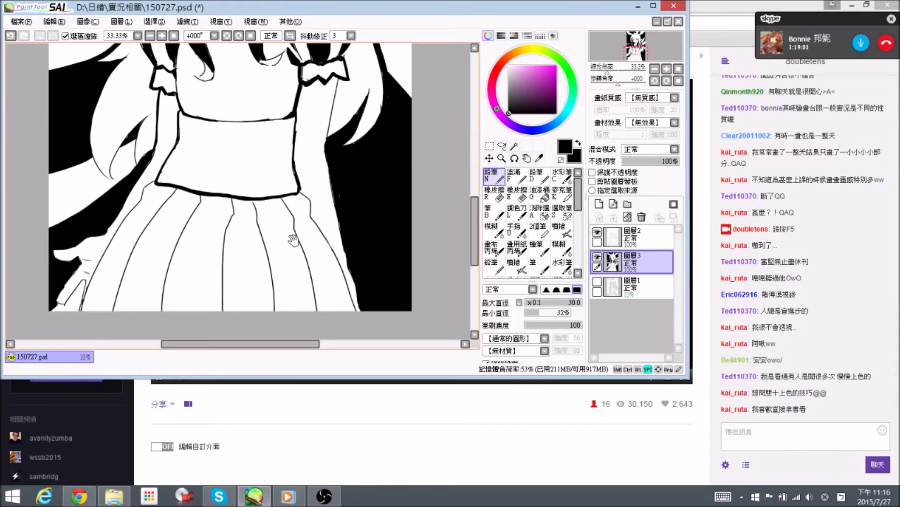
# Ink both outer edges of the skirt with bold black lines from the waist to the canvas edge.
pyautogui.moveTo(296, 239); pyautogui.dragTo(273, 218)
pyautogui.moveTo(287, 179); pyautogui.dragTo(330, 286)
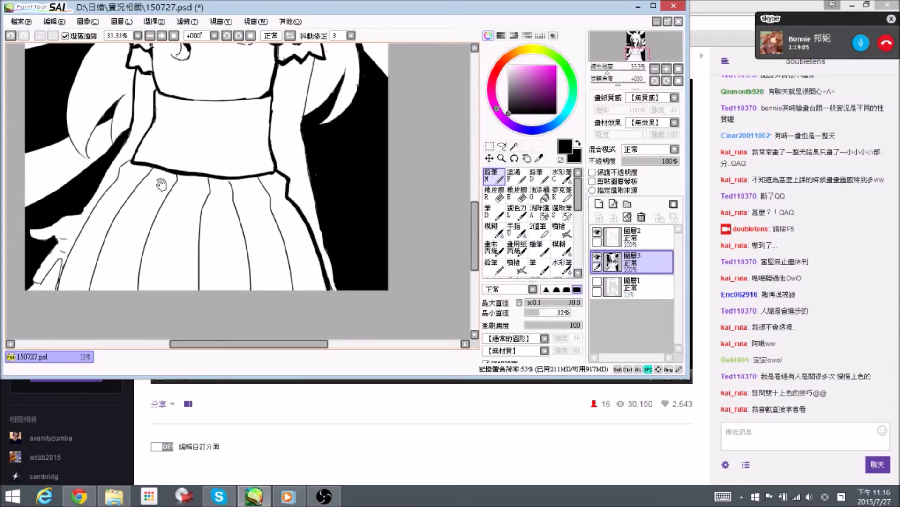
pyautogui.moveTo(130, 160); pyautogui.dragTo(163, 177)
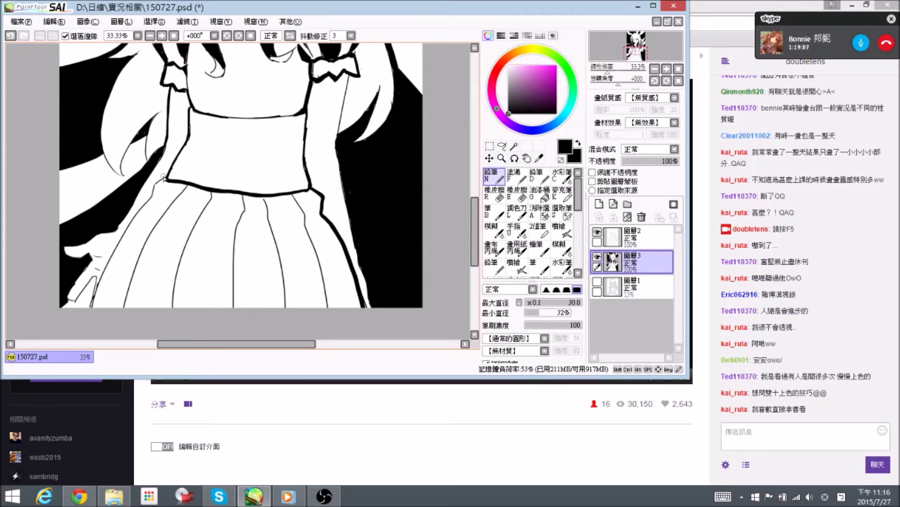
pyautogui.moveTo(233, 183); pyautogui.dragTo(253, 184)
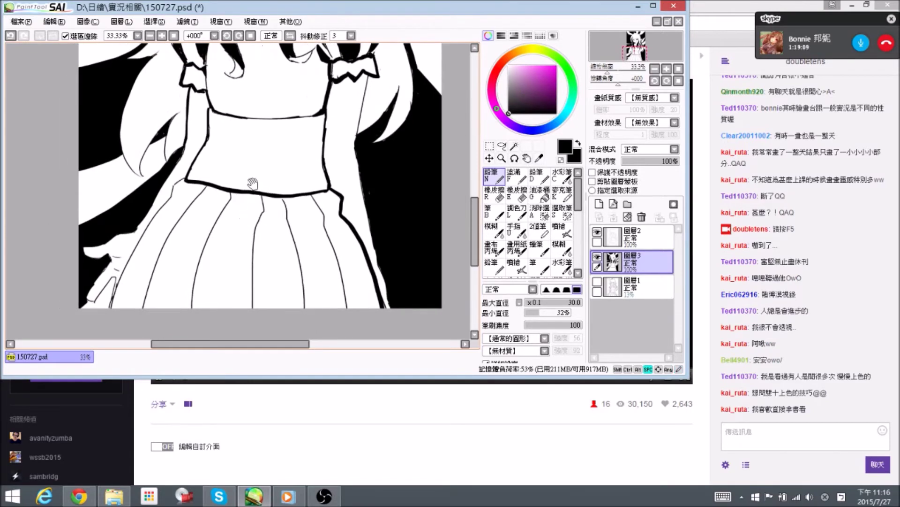
pyautogui.moveTo(186, 180)
pyautogui.mouseDown()
pyautogui.moveTo(170, 201)
pyautogui.moveTo(196, 176)
pyautogui.moveTo(165, 211)
pyautogui.moveTo(128, 285)
pyautogui.moveTo(148, 253)
pyautogui.moveTo(141, 275)
pyautogui.moveTo(129, 277)
pyautogui.moveTo(141, 277)
pyautogui.moveTo(141, 266)
pyautogui.mouseUp()
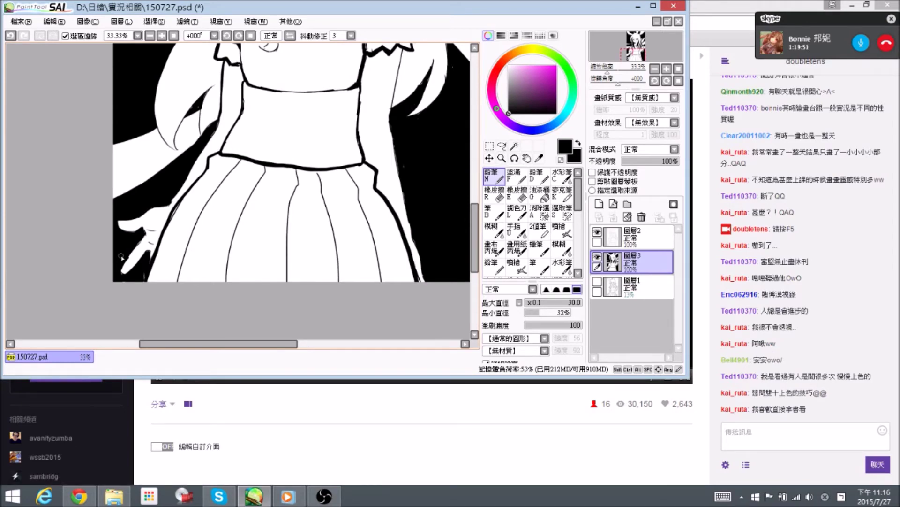
# Save the drawing and touch up the black area between the hand and the skirt.
pyautogui.hotkey('ctrl', 's')
pyautogui.moveTo(263, 230); pyautogui.dragTo(257, 230)
pyautogui.moveTo(140, 279); pyautogui.dragTo(139, 283)
pyautogui.moveTo(276, 187); pyautogui.dragTo(273, 200)
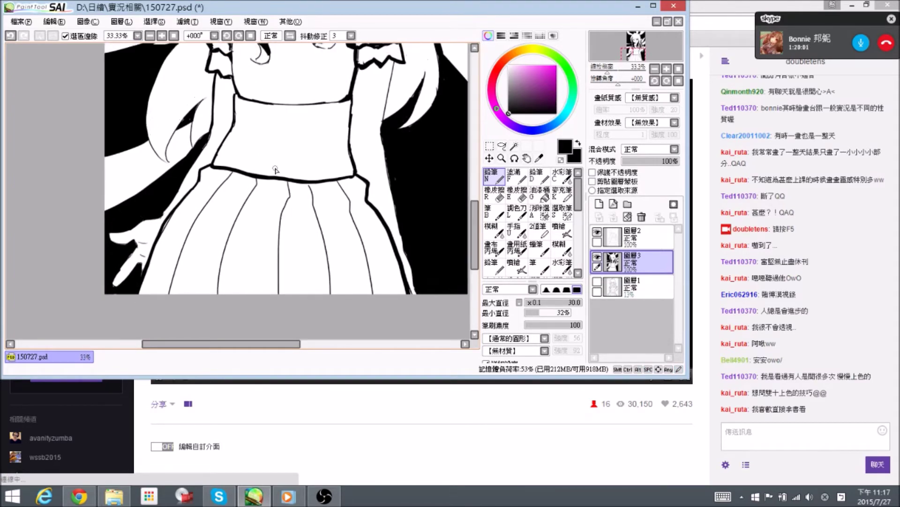
# Thicken the two left-hand pleat lines of the skirt from the waist seam to the canvas edge.
pyautogui.moveTo(202, 207); pyautogui.dragTo(203, 212)
pyautogui.moveTo(241, 184); pyautogui.dragTo(239, 181)
pyautogui.moveTo(239, 214); pyautogui.dragTo(243, 189)
pyautogui.moveTo(250, 151); pyautogui.dragTo(213, 266)
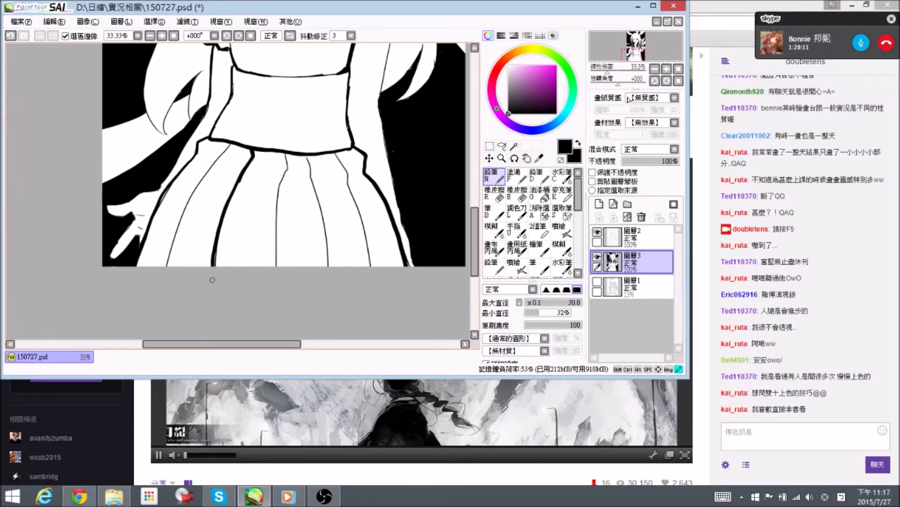
pyautogui.click(253, 495)
pyautogui.click(253, 495)
pyautogui.scroll(5, 228, 195)
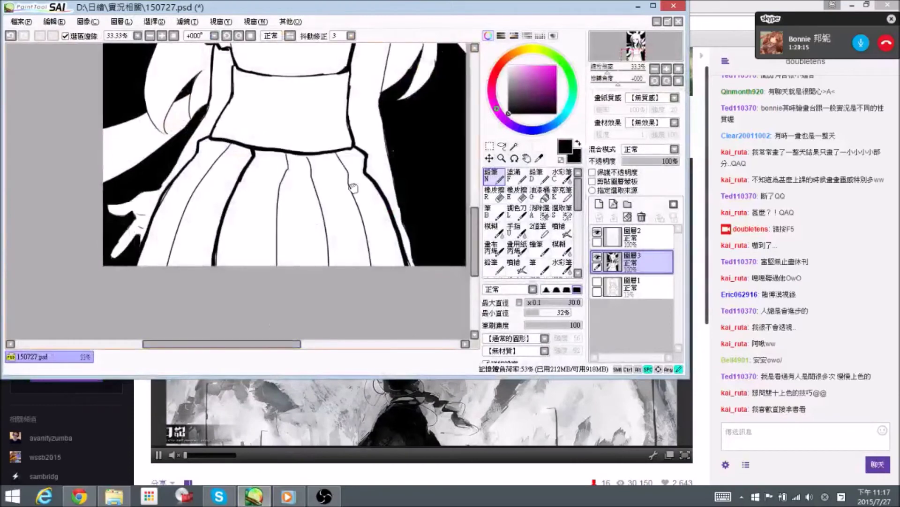
pyautogui.scroll(1, 230, 192)
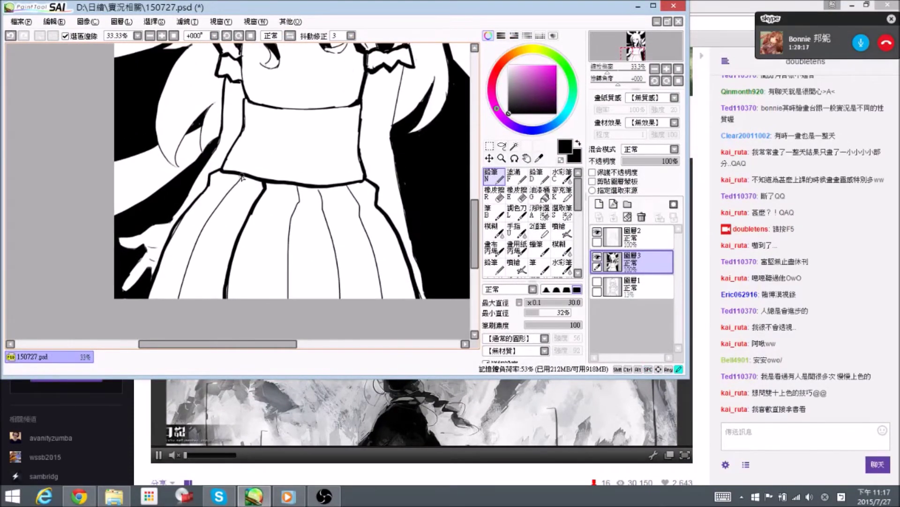
pyautogui.moveTo(241, 182); pyautogui.dragTo(217, 212)
pyautogui.moveTo(201, 241)
pyautogui.mouseDown()
pyautogui.moveTo(215, 213)
pyautogui.moveTo(182, 297)
pyautogui.mouseUp()
pyautogui.moveTo(194, 254); pyautogui.dragTo(187, 282)
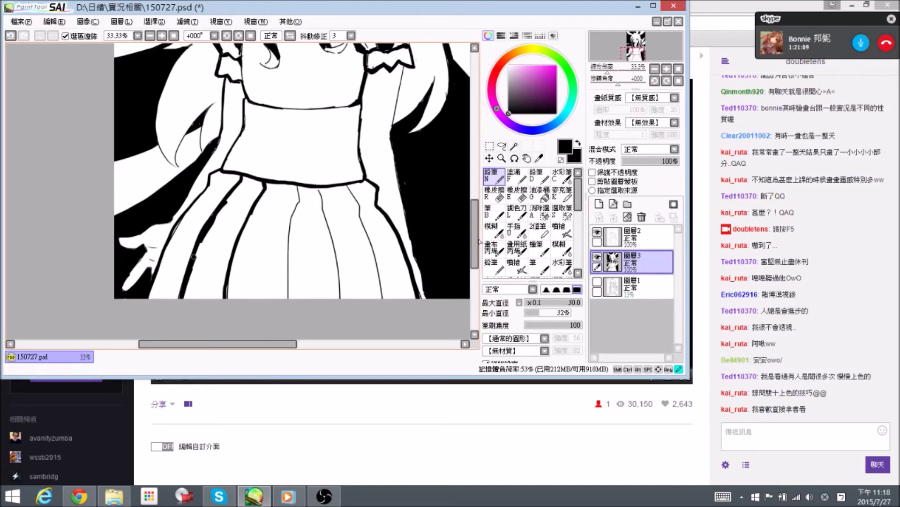
# Thicken the two pleat lines in the middle of the skirt with bold black strokes.
pyautogui.click(248, 493)
pyautogui.click(249, 494)
pyautogui.moveTo(382, 237); pyautogui.dragTo(380, 277)
pyautogui.moveTo(308, 259)
pyautogui.mouseDown()
pyautogui.moveTo(304, 188)
pyautogui.moveTo(288, 253)
pyautogui.moveTo(288, 244)
pyautogui.moveTo(292, 303)
pyautogui.mouseUp()
pyautogui.moveTo(322, 177); pyautogui.dragTo(342, 288)
pyautogui.moveTo(332, 224); pyautogui.dragTo(340, 287)
# Fill the two outlined skirt pleats with solid black using the paint bucket.
pyautogui.press('g')
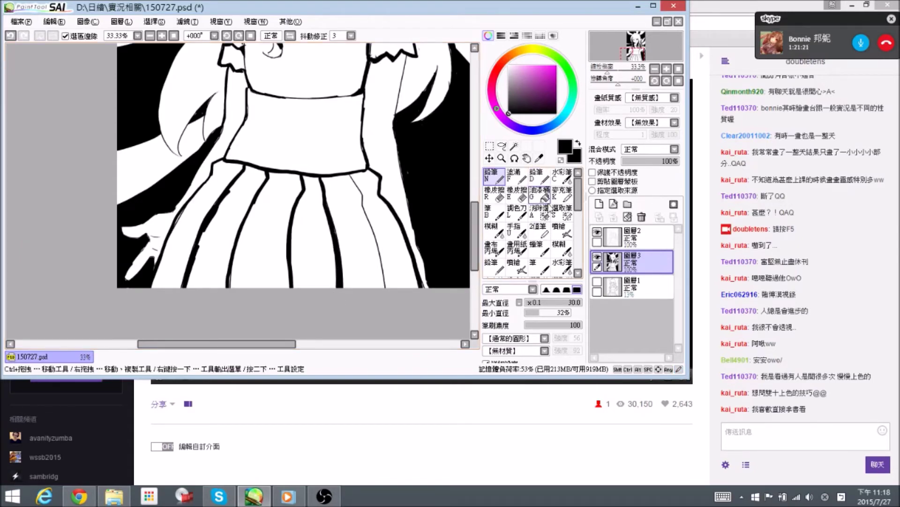
pyautogui.click(314, 235)
pyautogui.click(204, 248)
pyautogui.press('n')
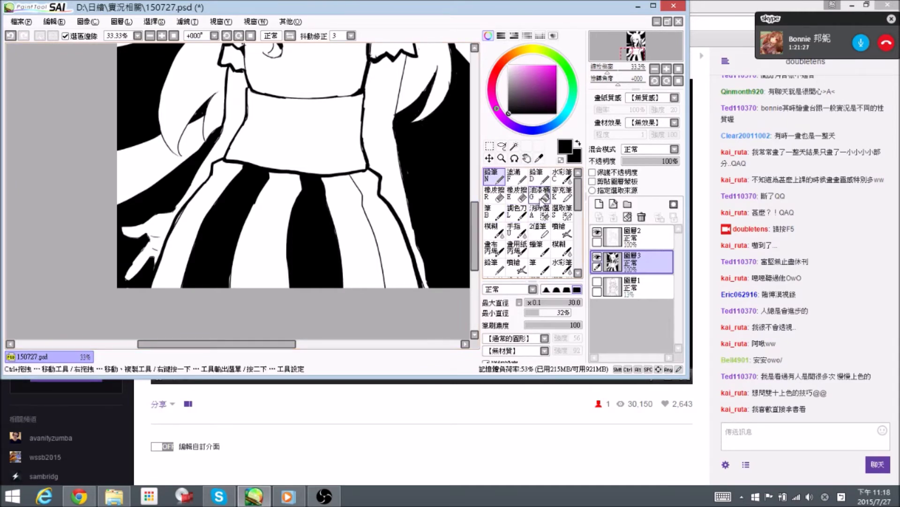
pyautogui.click(539, 193)
pyautogui.click(395, 251)
pyautogui.hotkey('ctrl', 'z')
# Thicken the last right-hand pleat line of the skirt and fill the pleat beside it with black.
pyautogui.press('n')
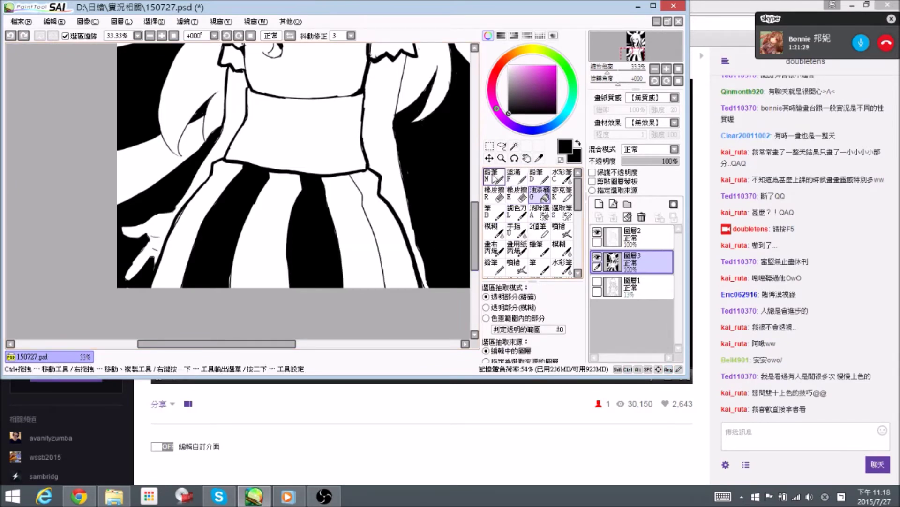
pyautogui.moveTo(355, 179); pyautogui.dragTo(393, 302)
pyautogui.press('g')
pyautogui.click(389, 258)
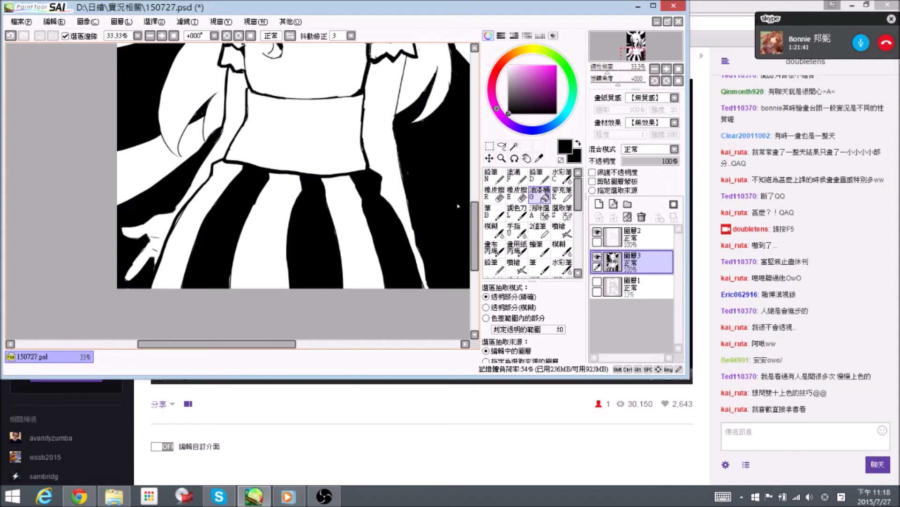
pyautogui.press('n')
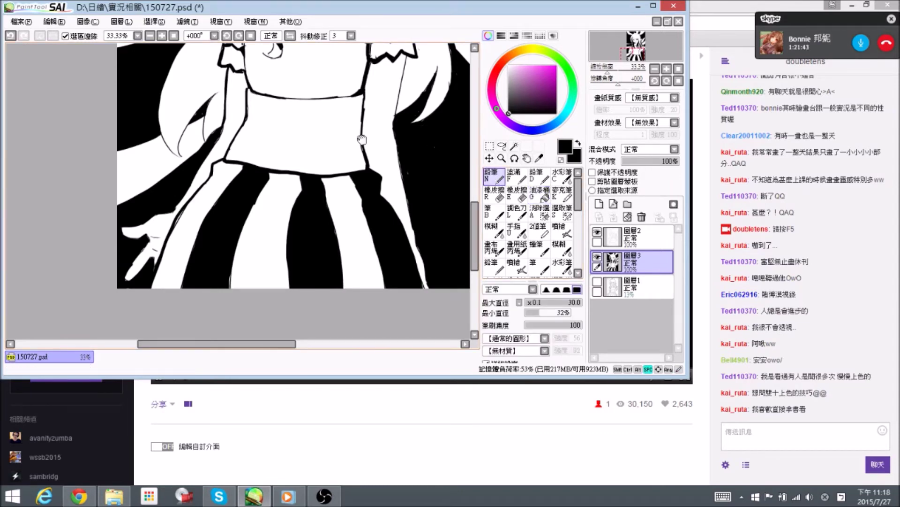
# Add a solid black shadow under the right-hand ruffled cuff and save the drawing.
pyautogui.scroll(3, 371, 154)
pyautogui.moveTo(357, 146)
pyautogui.mouseDown()
pyautogui.moveTo(374, 139)
pyautogui.moveTo(382, 150)
pyautogui.moveTo(393, 137)
pyautogui.mouseUp()
pyautogui.moveTo(250, 167)
pyautogui.mouseDown()
pyautogui.moveTo(275, 187)
pyautogui.moveTo(244, 169)
pyautogui.moveTo(247, 178)
pyautogui.mouseUp()
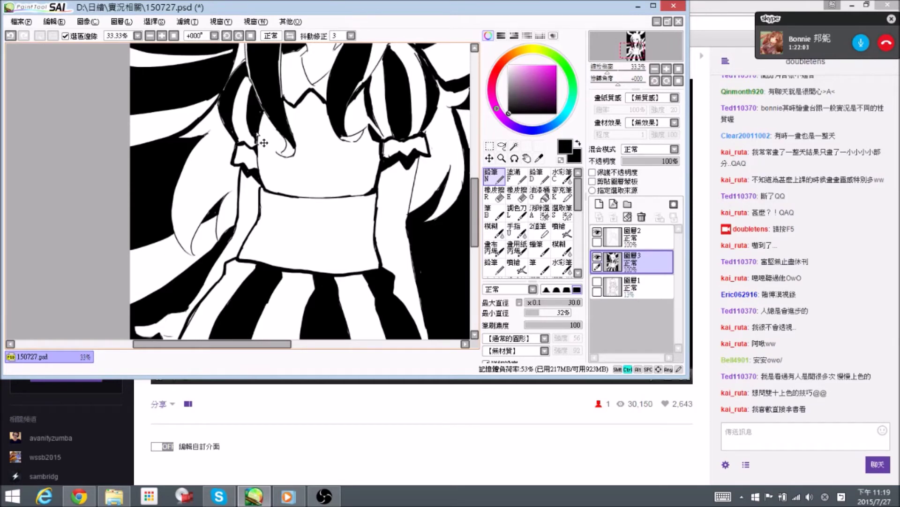
pyautogui.hotkey('ctrl', 's')
# Paint a black shadow beneath the left-hand ruffled cuff and refine it with the eraser.
pyautogui.moveTo(239, 212); pyautogui.dragTo(247, 221)
pyautogui.press('e')
pyautogui.moveTo(261, 153)
pyautogui.mouseDown()
pyautogui.moveTo(261, 143)
pyautogui.moveTo(273, 172)
pyautogui.mouseUp()
pyautogui.press('n')
pyautogui.press('e')
pyautogui.press('n')
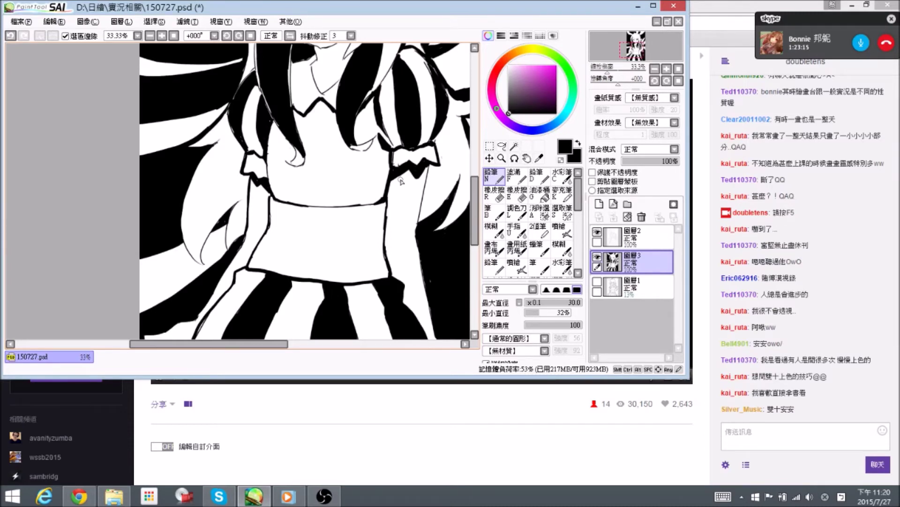
# Thicken the outer edges of both arms below the sleeve cuffs with bold black lines.
pyautogui.moveTo(294, 214); pyautogui.dragTo(221, 162)
pyautogui.moveTo(323, 108); pyautogui.dragTo(296, 236)
pyautogui.moveTo(333, 294); pyautogui.dragTo(317, 205)
pyautogui.moveTo(316, 161); pyautogui.dragTo(303, 221)
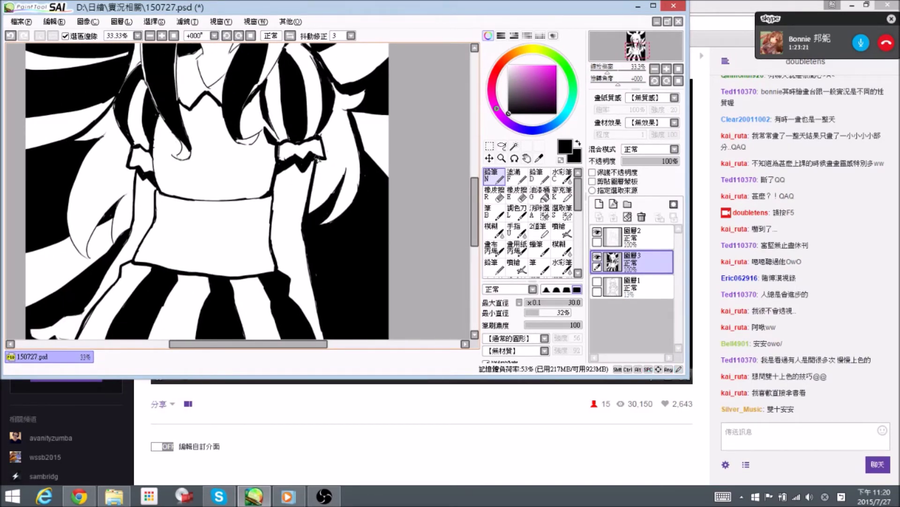
pyautogui.moveTo(135, 171); pyautogui.dragTo(138, 180)
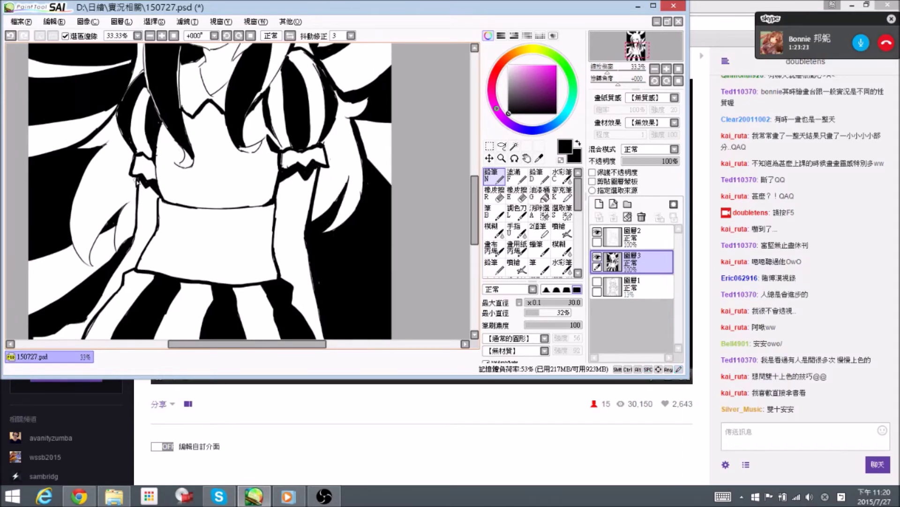
pyautogui.moveTo(130, 248); pyautogui.dragTo(139, 238)
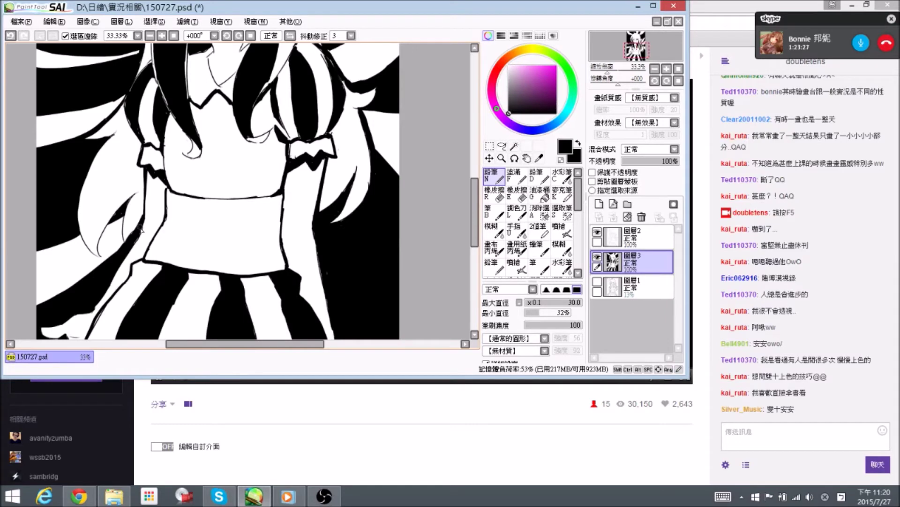
pyautogui.moveTo(143, 194); pyautogui.dragTo(142, 219)
pyautogui.moveTo(127, 238)
pyautogui.mouseDown()
pyautogui.moveTo(138, 212)
pyautogui.moveTo(131, 239)
pyautogui.mouseUp()
pyautogui.press('e')
pyautogui.press('n')
# Tidy the right-hand outer hair edge against the black background with the eraser and pencil.
pyautogui.moveTo(340, 159); pyautogui.dragTo(312, 229)
pyautogui.press('e')
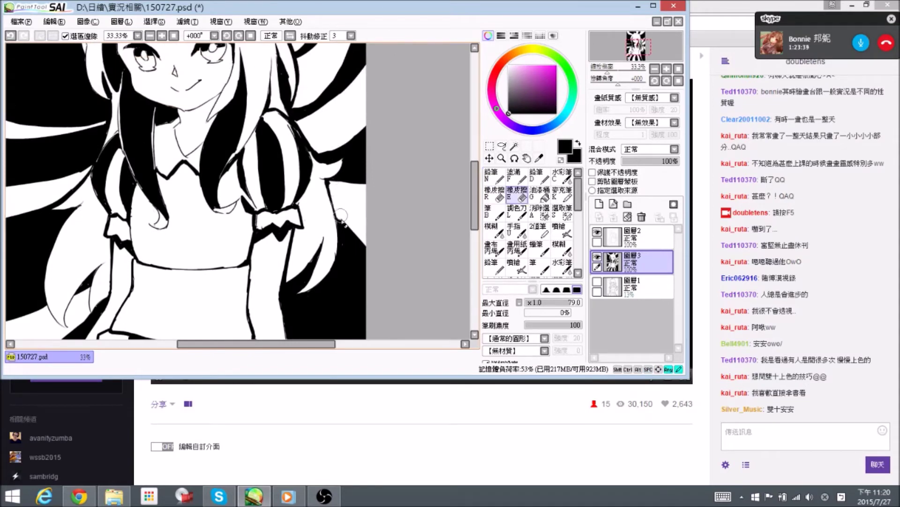
pyautogui.press('n')
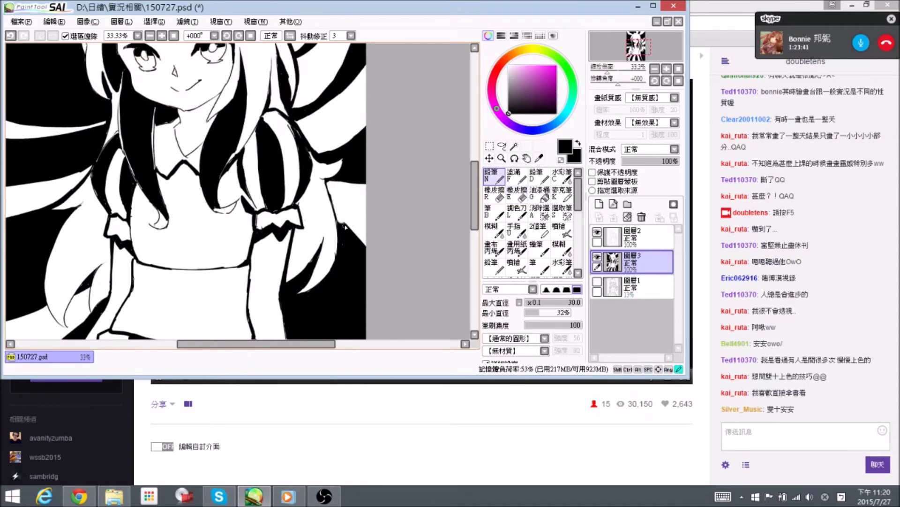
pyautogui.moveTo(337, 221)
pyautogui.mouseDown()
pyautogui.moveTo(340, 231)
pyautogui.moveTo(336, 217)
pyautogui.mouseUp()
# Paint the small tip beside the right-hand sleeve cuff solid black.
pyautogui.moveTo(260, 217); pyautogui.dragTo(255, 219)
pyautogui.moveTo(253, 217)
pyautogui.mouseDown()
pyautogui.moveTo(255, 227)
pyautogui.moveTo(241, 223)
pyautogui.moveTo(255, 233)
pyautogui.mouseUp()
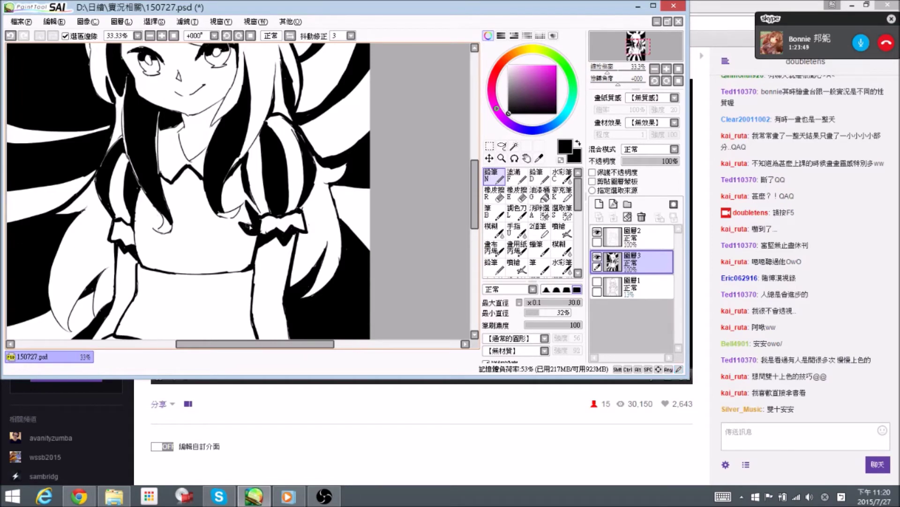
pyautogui.moveTo(185, 174); pyautogui.dragTo(207, 147)
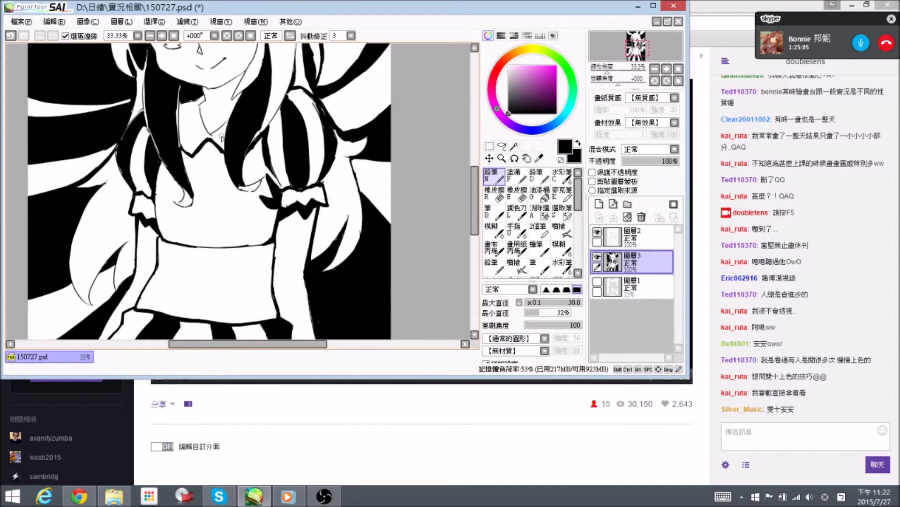
# Touch up the black jawline and the hair edge beneath the girl's chin with the pencil and eraser.
pyautogui.keyDown('ctrl'); pyautogui.click(236, 115); pyautogui.keyUp('ctrl')
pyautogui.moveTo(235, 74)
pyautogui.mouseDown()
pyautogui.moveTo(249, 163)
pyautogui.moveTo(266, 135)
pyautogui.moveTo(267, 149)
pyautogui.moveTo(259, 141)
pyautogui.moveTo(299, 115)
pyautogui.mouseUp()
pyautogui.press('e')
pyautogui.press('n')
pyautogui.moveTo(235, 133)
pyautogui.mouseDown()
pyautogui.moveTo(262, 131)
pyautogui.moveTo(278, 117)
pyautogui.moveTo(243, 132)
pyautogui.moveTo(234, 127)
pyautogui.moveTo(261, 133)
pyautogui.moveTo(280, 117)
pyautogui.mouseUp()
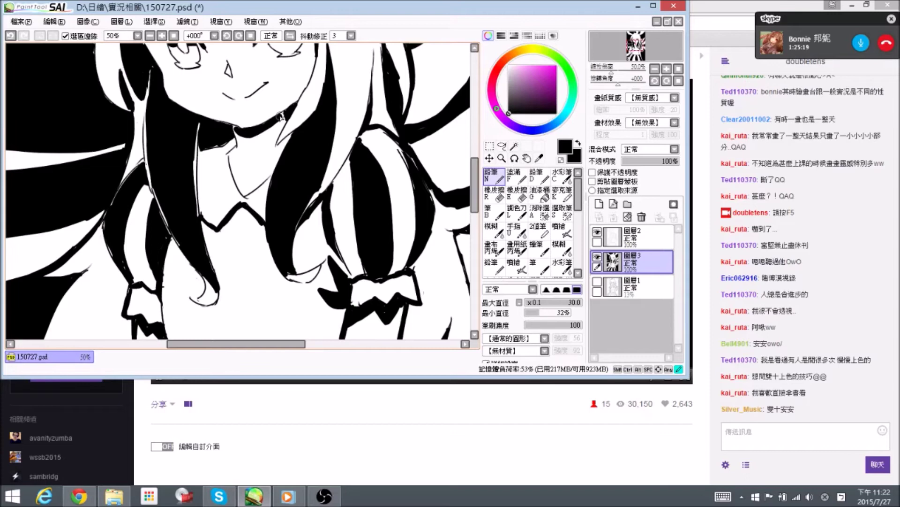
# Check the whole illustration and save 150727.psd.
pyautogui.scroll(-3, 248, 126)
pyautogui.moveTo(304, 141); pyautogui.dragTo(324, 164)
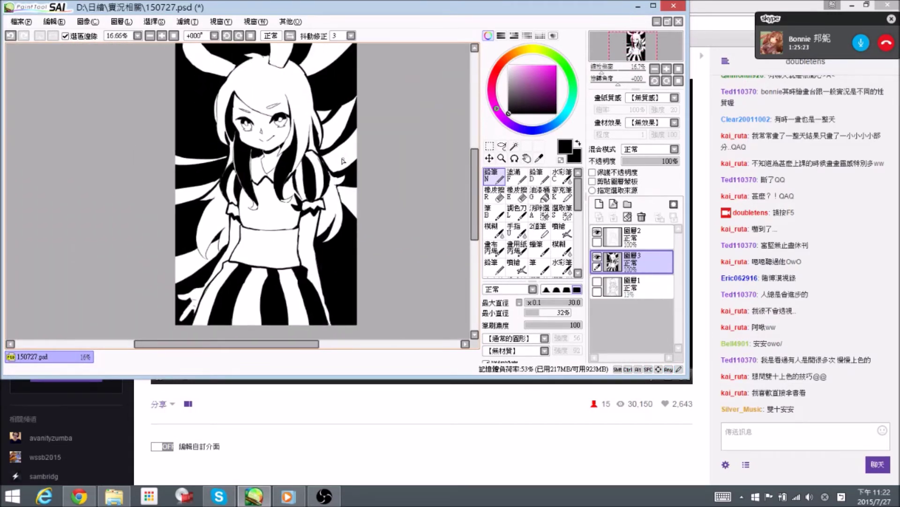
pyautogui.scroll(-1, 343, 161)
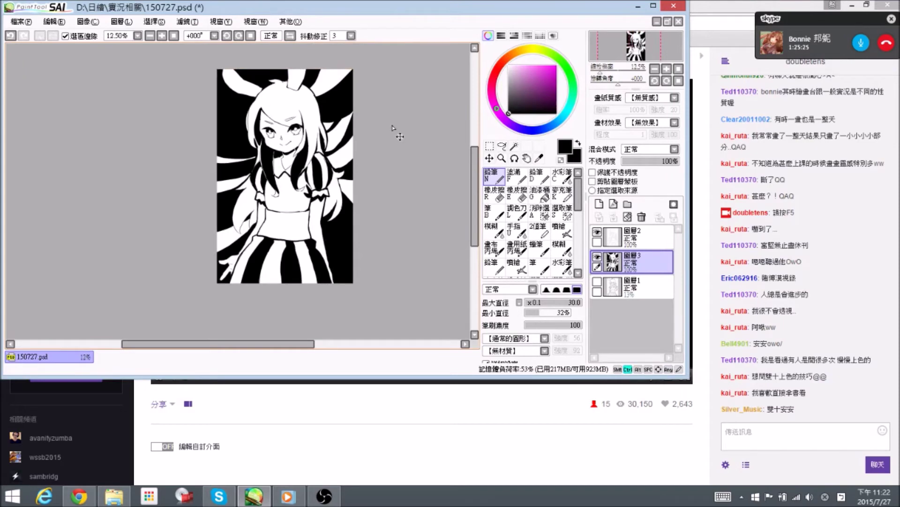
pyautogui.hotkey('ctrl', 's')
# Draw bold black shadow lines inside the right-hand outer hair beside the puff sleeve and cuff.
pyautogui.scroll(2, 346, 199)
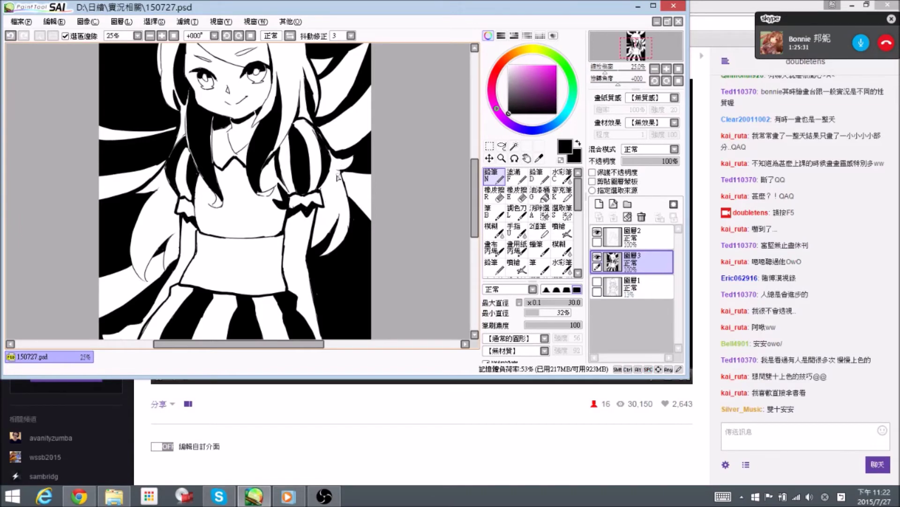
pyautogui.scroll(1, 338, 173)
pyautogui.moveTo(337, 206); pyautogui.dragTo(343, 214)
pyautogui.moveTo(342, 174)
pyautogui.mouseDown()
pyautogui.moveTo(339, 168)
pyautogui.moveTo(352, 166)
pyautogui.moveTo(338, 167)
pyautogui.moveTo(334, 181)
pyautogui.moveTo(351, 230)
pyautogui.mouseUp()
pyautogui.press('e')
pyautogui.press('n')
pyautogui.moveTo(346, 192); pyautogui.dragTo(351, 230)
# Paint the inner part of the right-hand outer hair below the cuff solid black, leaving white outer strands.
pyautogui.moveTo(336, 177)
pyautogui.mouseDown()
pyautogui.moveTo(340, 229)
pyautogui.moveTo(330, 239)
pyautogui.moveTo(347, 221)
pyautogui.moveTo(341, 210)
pyautogui.moveTo(317, 258)
pyautogui.mouseUp()
pyautogui.press('e')
pyautogui.press('n')
pyautogui.moveTo(350, 215)
pyautogui.mouseDown()
pyautogui.moveTo(334, 236)
pyautogui.moveTo(344, 202)
pyautogui.moveTo(324, 250)
pyautogui.moveTo(316, 254)
pyautogui.moveTo(320, 234)
pyautogui.moveTo(312, 254)
pyautogui.mouseUp()
pyautogui.moveTo(323, 222)
pyautogui.mouseDown()
pyautogui.moveTo(312, 249)
pyautogui.moveTo(334, 187)
pyautogui.mouseUp()
pyautogui.press('g')
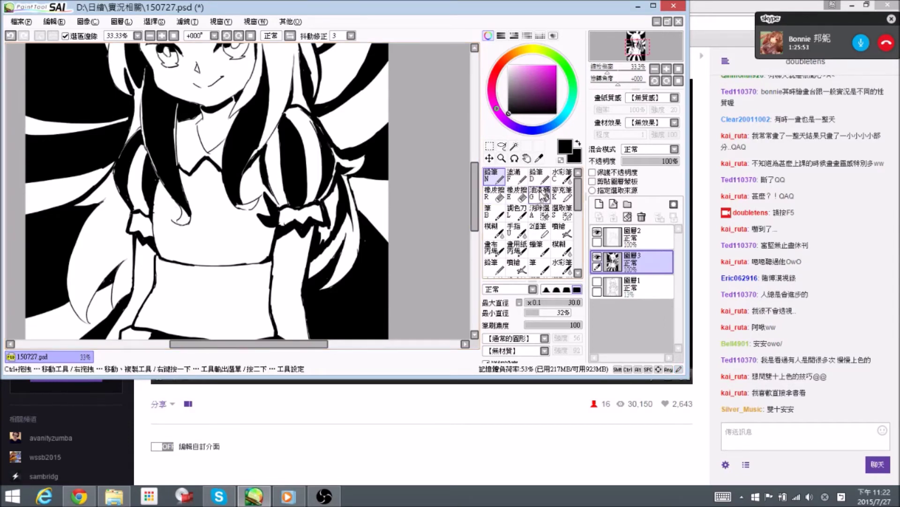
pyautogui.click(491, 176)
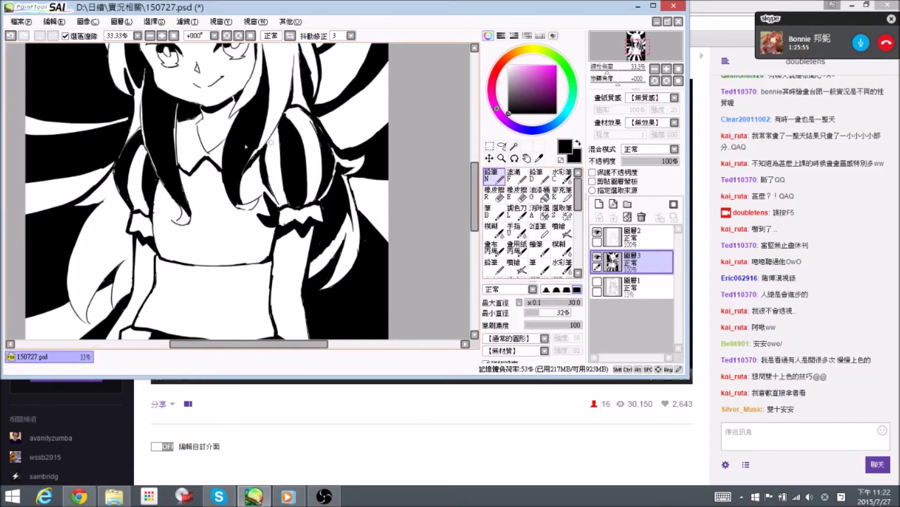
# Outline a jagged shadow inside the left-hand outer hair beside the cuff and fill it with black.
pyautogui.moveTo(119, 118); pyautogui.dragTo(149, 125)
pyautogui.moveTo(138, 235); pyautogui.dragTo(150, 214)
pyautogui.moveTo(153, 163)
pyautogui.mouseDown()
pyautogui.moveTo(168, 202)
pyautogui.moveTo(162, 272)
pyautogui.moveTo(165, 251)
pyautogui.moveTo(162, 269)
pyautogui.moveTo(141, 260)
pyautogui.moveTo(162, 242)
pyautogui.moveTo(125, 263)
pyautogui.moveTo(151, 183)
pyautogui.moveTo(136, 188)
pyautogui.moveTo(151, 164)
pyautogui.moveTo(156, 178)
pyautogui.moveTo(148, 165)
pyautogui.moveTo(127, 192)
pyautogui.moveTo(143, 171)
pyautogui.mouseUp()
pyautogui.press('e')
pyautogui.press('n')
pyautogui.press('e')
pyautogui.press('g')
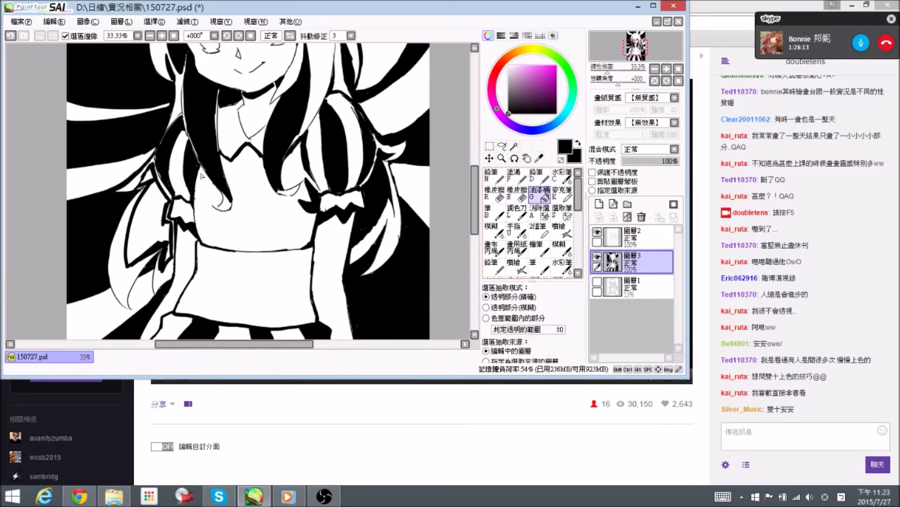
pyautogui.click(155, 223)
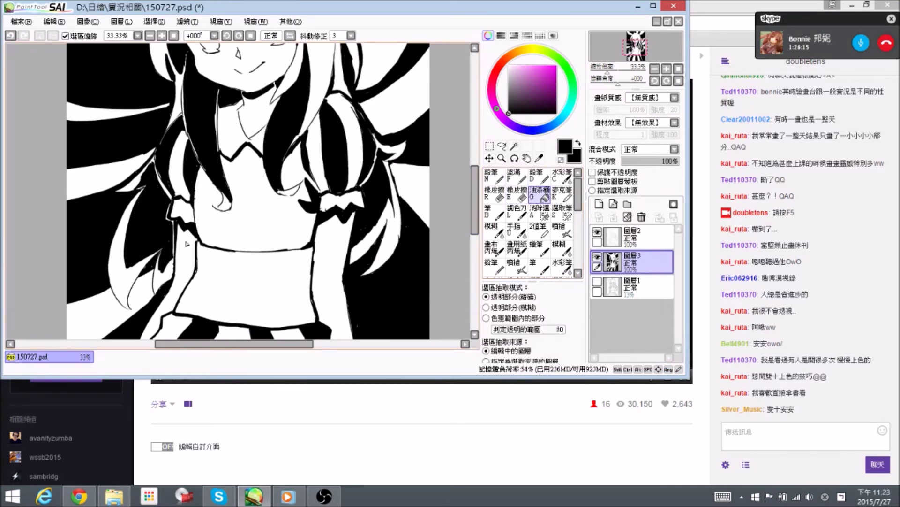
# Refine the lower strands of the left-hand outer hair around the black shadow with the pencil and eraser.
pyautogui.press('n')
pyautogui.moveTo(211, 262); pyautogui.dragTo(216, 244)
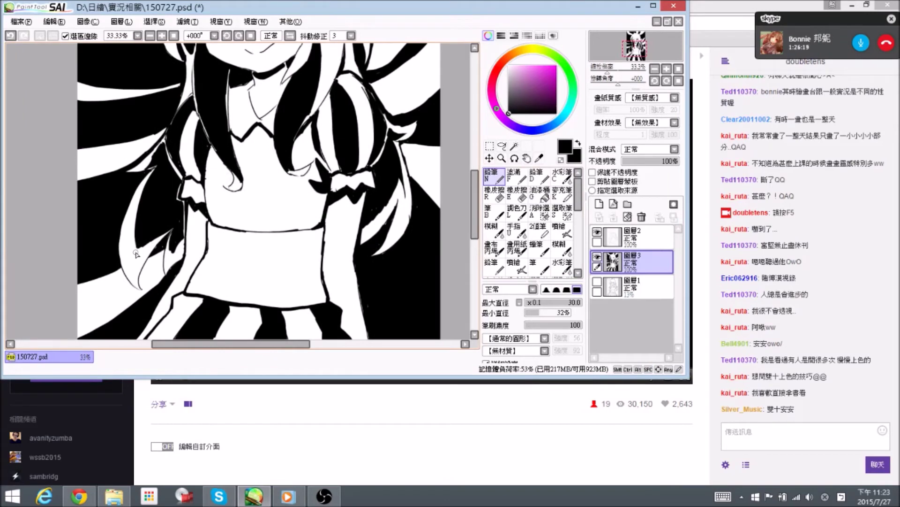
pyautogui.moveTo(136, 243)
pyautogui.mouseDown()
pyautogui.moveTo(140, 262)
pyautogui.moveTo(155, 249)
pyautogui.moveTo(150, 240)
pyautogui.mouseUp()
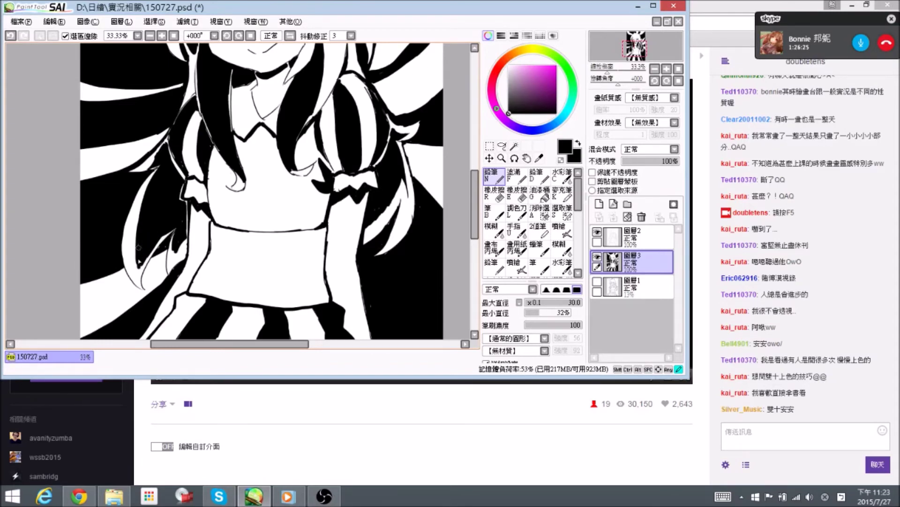
pyautogui.press('e')
pyautogui.press('n')
pyautogui.moveTo(175, 256)
pyautogui.mouseDown()
pyautogui.moveTo(176, 236)
pyautogui.moveTo(170, 254)
pyautogui.moveTo(168, 230)
pyautogui.moveTo(153, 244)
pyautogui.moveTo(167, 231)
pyautogui.mouseUp()
pyautogui.moveTo(139, 267)
pyautogui.mouseDown()
pyautogui.moveTo(149, 252)
pyautogui.moveTo(139, 276)
pyautogui.mouseUp()
pyautogui.press('e')
pyautogui.press('n')
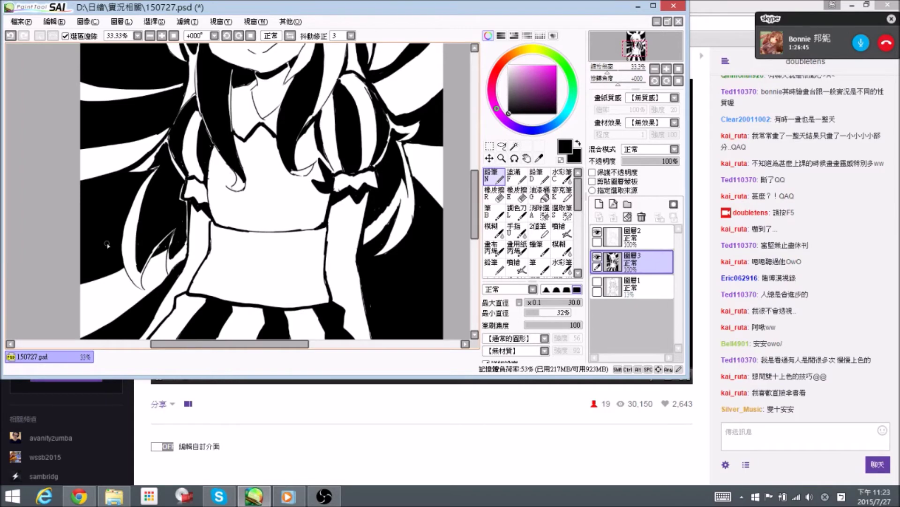
# Tidy the hair strands beside the left-hand shoulder with black strokes and the eraser.
pyautogui.moveTo(302, 111); pyautogui.dragTo(275, 197)
pyautogui.moveTo(193, 208); pyautogui.dragTo(211, 199)
pyautogui.press('e')
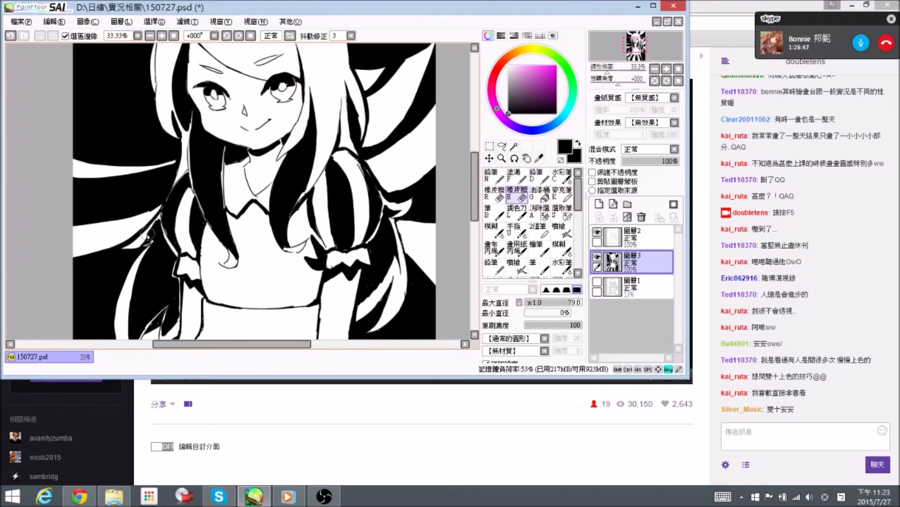
pyautogui.press('n')
pyautogui.moveTo(159, 229); pyautogui.dragTo(135, 245)
pyautogui.press('e')
pyautogui.press('n')
# Paint a bold black band along the diagonal fringe from the parting down to above the eye.
pyautogui.press('space')
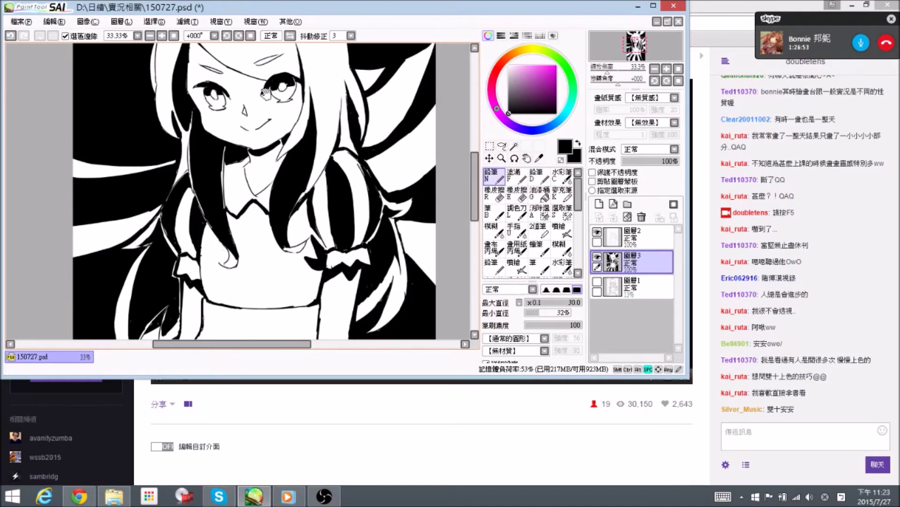
pyautogui.moveTo(266, 94); pyautogui.dragTo(244, 197)
pyautogui.hotkey('alt', 'space')
pyautogui.moveTo(312, 147); pyautogui.dragTo(287, 121)
pyautogui.click(287, 35)
pyautogui.hotkey('alt', 'space')
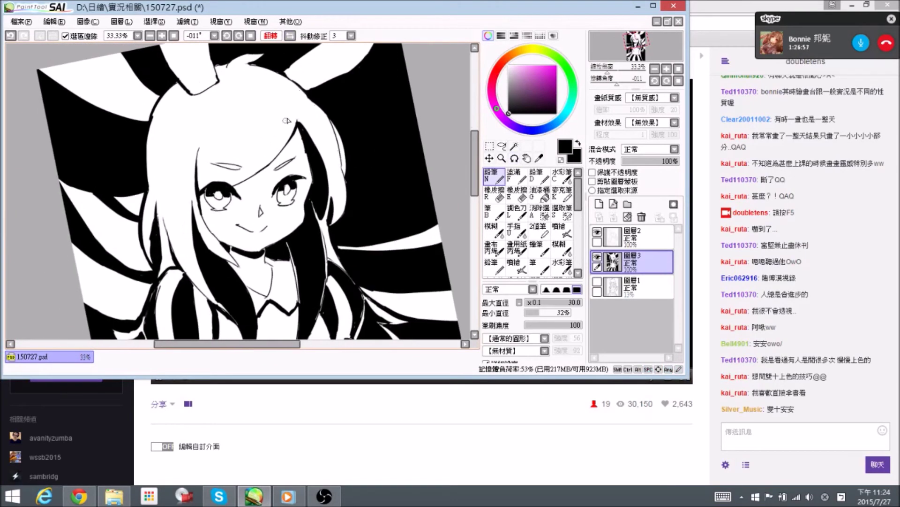
pyautogui.moveTo(290, 121)
pyautogui.mouseDown()
pyautogui.moveTo(274, 153)
pyautogui.moveTo(233, 182)
pyautogui.moveTo(282, 150)
pyautogui.moveTo(281, 136)
pyautogui.mouseUp()
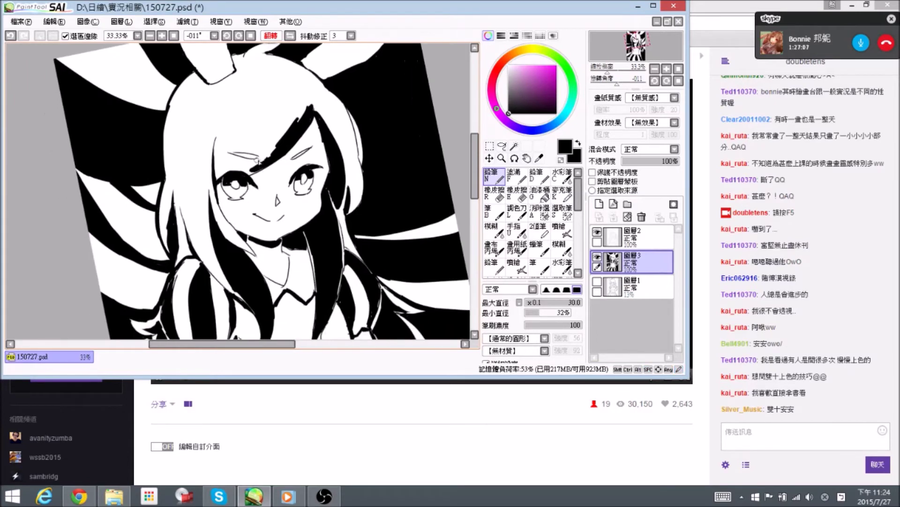
pyautogui.moveTo(262, 167)
pyautogui.mouseDown()
pyautogui.moveTo(252, 173)
pyautogui.moveTo(226, 164)
pyautogui.mouseUp()
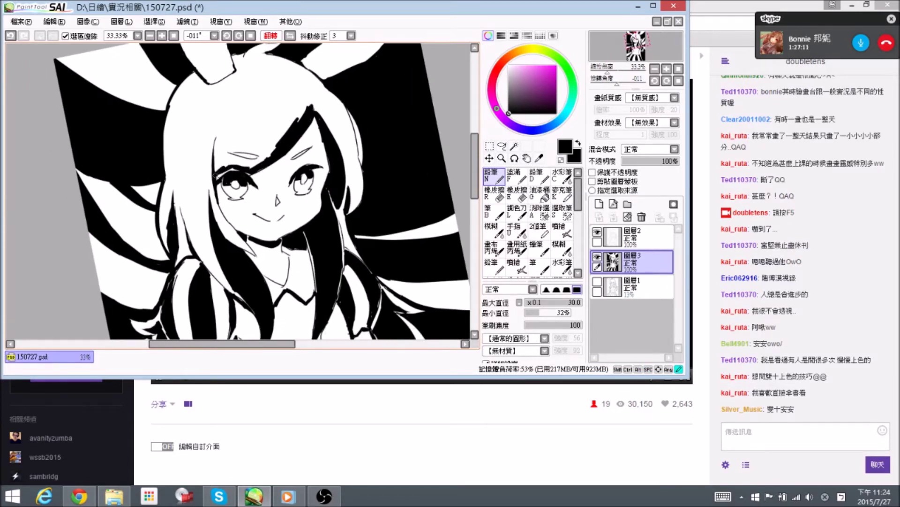
# Draw a bold pointed curve across the bangs from the parting and refine it with the eraser.
pyautogui.press('space')
pyautogui.moveTo(294, 145); pyautogui.dragTo(282, 167)
pyautogui.click(290, 36)
pyautogui.hotkey('alt', 'space')
pyautogui.moveTo(310, 136); pyautogui.dragTo(234, 180)
pyautogui.press('n')
pyautogui.moveTo(220, 149)
pyautogui.mouseDown()
pyautogui.moveTo(211, 133)
pyautogui.moveTo(261, 164)
pyautogui.moveTo(265, 138)
pyautogui.moveTo(281, 177)
pyautogui.moveTo(276, 216)
pyautogui.mouseUp()
pyautogui.moveTo(282, 174)
pyautogui.mouseDown()
pyautogui.moveTo(277, 212)
pyautogui.moveTo(245, 196)
pyautogui.moveTo(257, 231)
pyautogui.mouseUp()
pyautogui.press('e')
pyautogui.press('n')
pyautogui.press('e')
pyautogui.press('n')
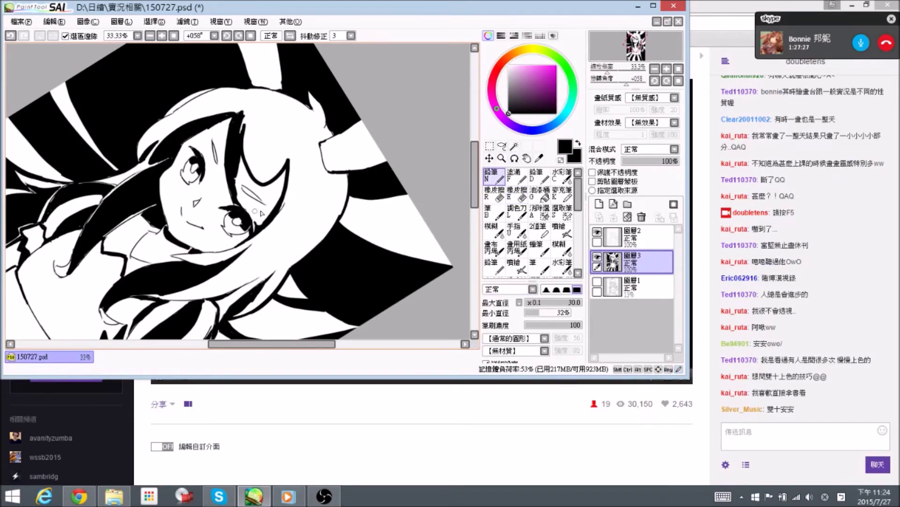
# Clean up the pointed bangs outline and reinforce the black parting at its upper end.
pyautogui.moveTo(310, 211); pyautogui.dragTo(308, 171)
pyautogui.moveTo(263, 129); pyautogui.dragTo(259, 127)
pyautogui.press('e')
pyautogui.moveTo(268, 203); pyautogui.dragTo(303, 131)
pyautogui.moveTo(201, 130)
pyautogui.mouseDown()
pyautogui.moveTo(214, 150)
pyautogui.moveTo(199, 163)
pyautogui.mouseUp()
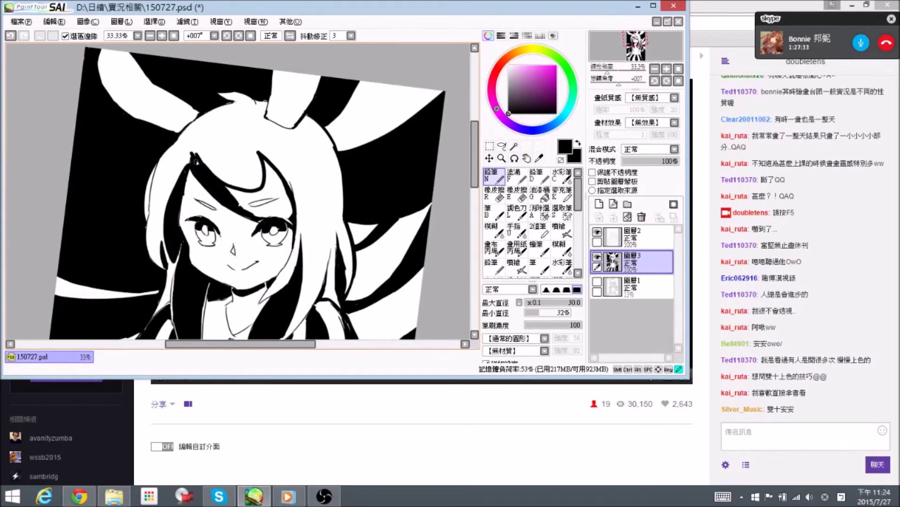
# Outline the black shadow shape in the left-hand side hair from the parting down beside the face.
pyautogui.moveTo(211, 130); pyautogui.dragTo(221, 117)
pyautogui.moveTo(201, 169)
pyautogui.mouseDown()
pyautogui.moveTo(211, 128)
pyautogui.moveTo(197, 119)
pyautogui.moveTo(178, 151)
pyautogui.moveTo(173, 188)
pyautogui.moveTo(190, 180)
pyautogui.moveTo(173, 204)
pyautogui.moveTo(180, 182)
pyautogui.moveTo(174, 210)
pyautogui.moveTo(174, 189)
pyautogui.moveTo(173, 227)
pyautogui.mouseUp()
pyautogui.moveTo(179, 196)
pyautogui.mouseDown()
pyautogui.moveTo(177, 230)
pyautogui.moveTo(168, 202)
pyautogui.moveTo(172, 225)
pyautogui.moveTo(176, 189)
pyautogui.moveTo(169, 198)
pyautogui.moveTo(179, 234)
pyautogui.moveTo(169, 223)
pyautogui.moveTo(181, 185)
pyautogui.moveTo(206, 159)
pyautogui.moveTo(187, 188)
pyautogui.mouseUp()
pyautogui.press('e')
pyautogui.press('n')
pyautogui.moveTo(186, 187); pyautogui.dragTo(182, 196)
# Draw a bold black line over the crown from the parting to the right-hand rabbit ear.
pyautogui.moveTo(190, 168)
pyautogui.mouseDown()
pyautogui.moveTo(217, 151)
pyautogui.moveTo(197, 163)
pyautogui.moveTo(192, 152)
pyautogui.moveTo(230, 135)
pyautogui.moveTo(189, 158)
pyautogui.moveTo(227, 133)
pyautogui.moveTo(203, 142)
pyautogui.moveTo(251, 127)
pyautogui.moveTo(234, 114)
pyautogui.moveTo(256, 126)
pyautogui.moveTo(230, 114)
pyautogui.moveTo(261, 128)
pyautogui.mouseUp()
pyautogui.press('e')
pyautogui.press('n')
pyautogui.press('e')
pyautogui.press('n')
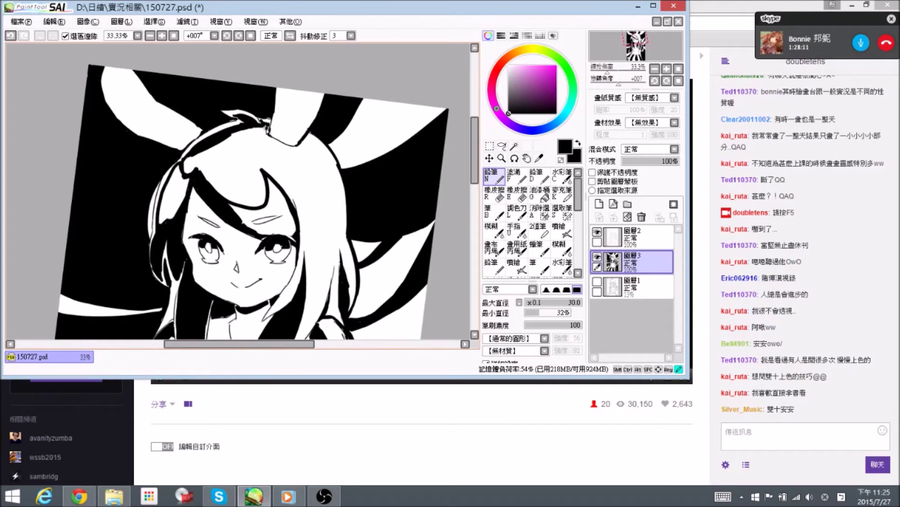
# Outline the right-hand side of the crown below the rabbit ear and fill the enclosed top hair with black.
pyautogui.moveTo(274, 132)
pyautogui.mouseDown()
pyautogui.moveTo(257, 114)
pyautogui.moveTo(267, 134)
pyautogui.mouseUp()
pyautogui.press('e')
pyautogui.press('n')
pyautogui.moveTo(248, 80); pyautogui.dragTo(226, 76)
pyautogui.hotkey('alt', 'space')
pyautogui.moveTo(352, 149); pyautogui.dragTo(357, 216)
pyautogui.moveTo(280, 167)
pyautogui.mouseDown()
pyautogui.moveTo(306, 190)
pyautogui.moveTo(305, 180)
pyautogui.moveTo(312, 189)
pyautogui.moveTo(317, 180)
pyautogui.moveTo(300, 253)
pyautogui.moveTo(266, 260)
pyautogui.mouseUp()
pyautogui.press('g')
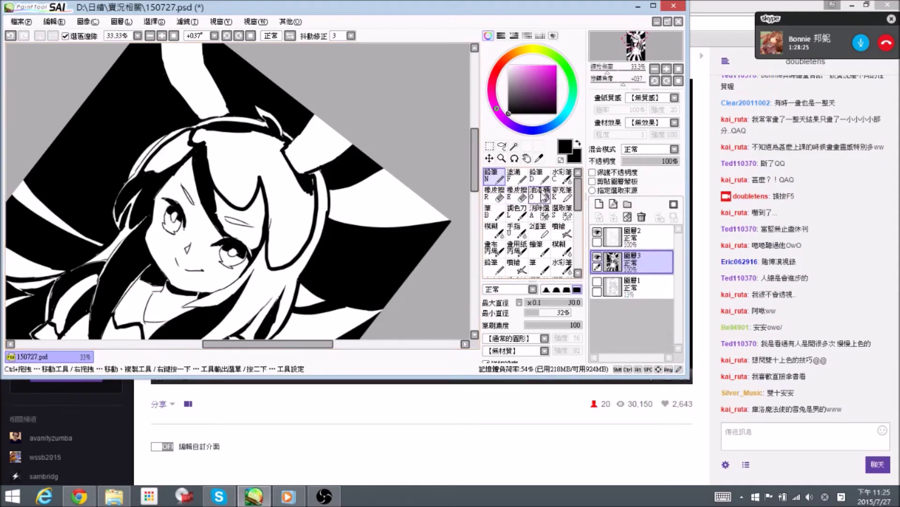
pyautogui.click(291, 222)
pyautogui.moveTo(395, 213); pyautogui.dragTo(368, 41)
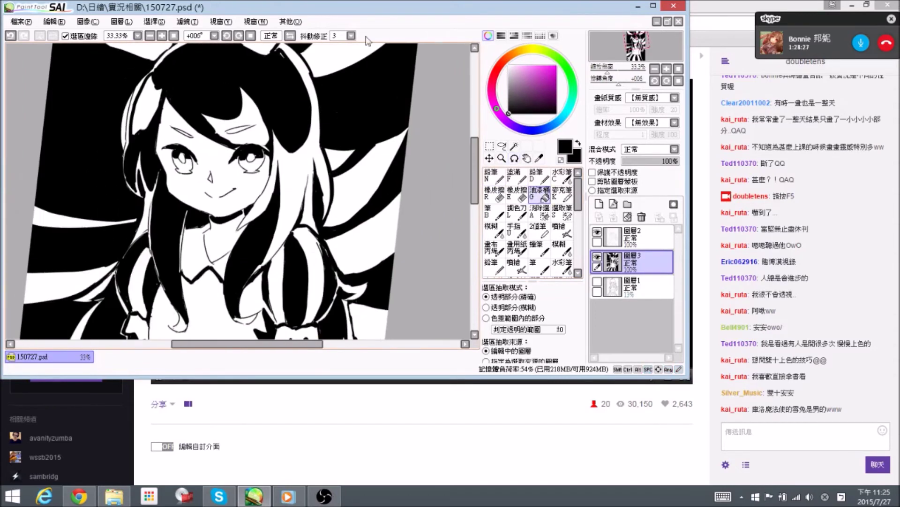
# Refine the black shadow and white highlights in the left-hand side hair with the eraser and pencil.
pyautogui.click(494, 177)
pyautogui.press('e')
pyautogui.moveTo(153, 129); pyautogui.dragTo(160, 145)
pyautogui.press('n')
pyautogui.moveTo(167, 111); pyautogui.dragTo(166, 118)
# Extend the solid black crown along its right-hand outer edge, leaving a thin white rim.
pyautogui.moveTo(301, 128); pyautogui.dragTo(315, 149)
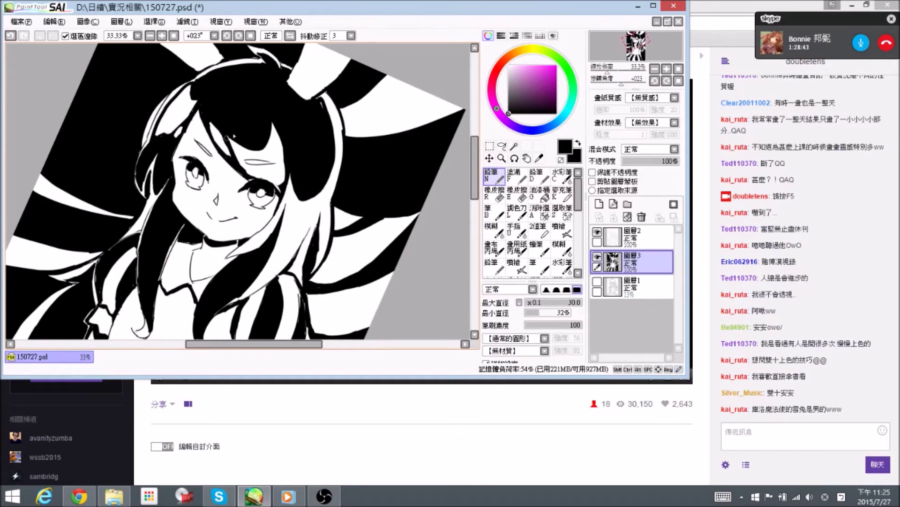
pyautogui.moveTo(362, 170); pyautogui.dragTo(318, 165)
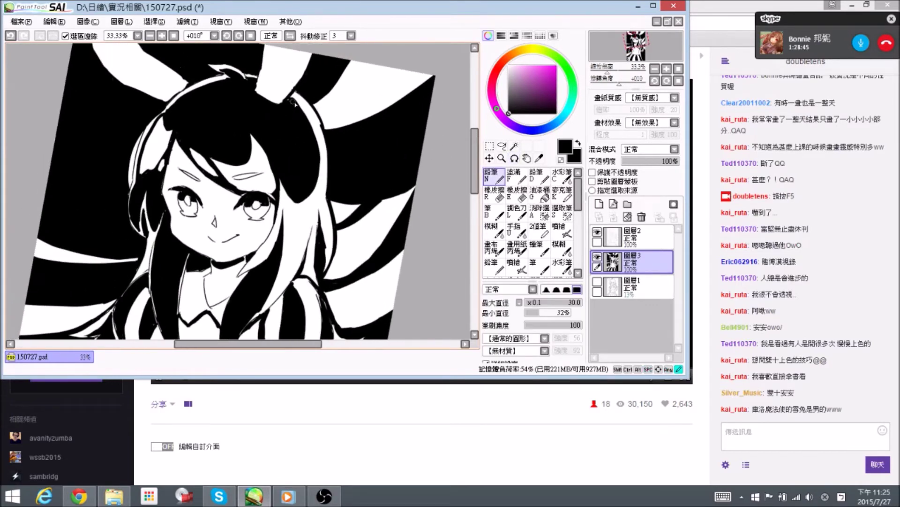
pyautogui.moveTo(294, 97); pyautogui.dragTo(312, 130)
pyautogui.moveTo(307, 113)
pyautogui.mouseDown()
pyautogui.moveTo(322, 165)
pyautogui.moveTo(313, 190)
pyautogui.mouseUp()
pyautogui.moveTo(315, 226); pyautogui.dragTo(313, 163)
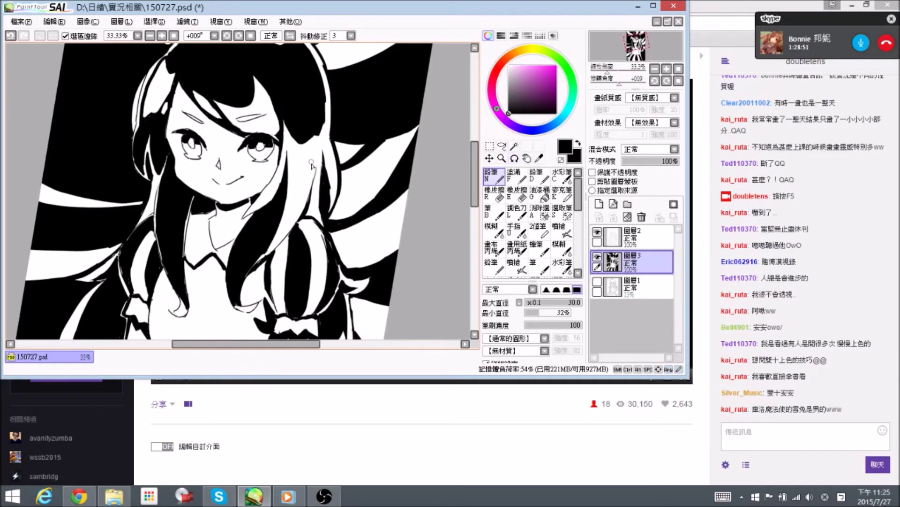
# Outline the upper part of the right-hand lock beside the face and paint it solid black.
pyautogui.moveTo(306, 197)
pyautogui.mouseDown()
pyautogui.moveTo(315, 146)
pyautogui.moveTo(294, 154)
pyautogui.moveTo(289, 215)
pyautogui.mouseUp()
pyautogui.moveTo(296, 176)
pyautogui.mouseDown()
pyautogui.moveTo(294, 209)
pyautogui.moveTo(304, 189)
pyautogui.moveTo(305, 200)
pyautogui.moveTo(284, 232)
pyautogui.moveTo(293, 195)
pyautogui.mouseUp()
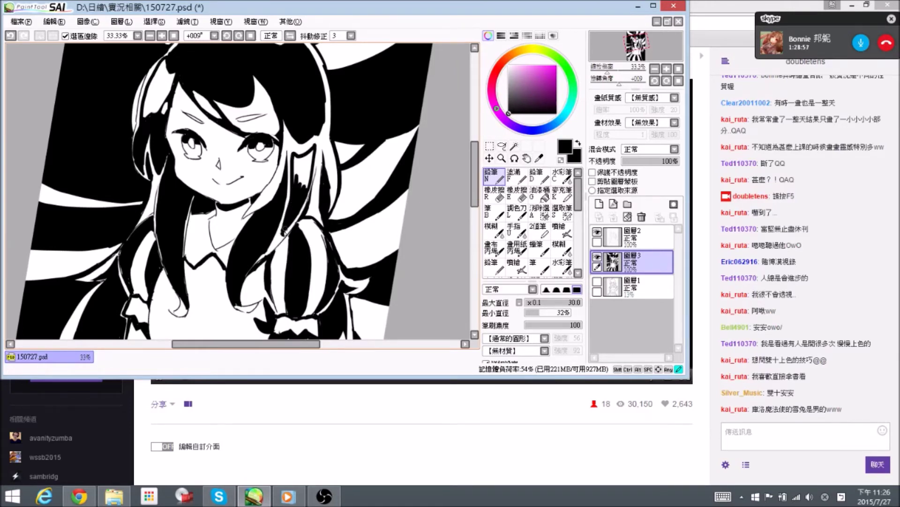
pyautogui.press('e')
pyautogui.moveTo(285, 226); pyautogui.dragTo(284, 232)
pyautogui.press('n')
pyautogui.moveTo(298, 185)
pyautogui.mouseDown()
pyautogui.moveTo(295, 161)
pyautogui.moveTo(304, 171)
pyautogui.moveTo(313, 164)
pyautogui.mouseUp()
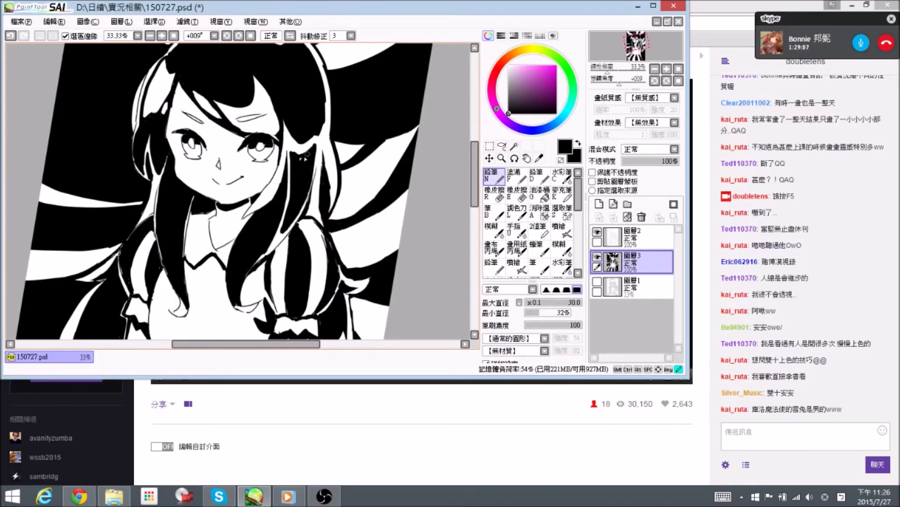
# Shape the white highlight between the black crown and the right-hand lock with the eraser and pencil.
pyautogui.press('e')
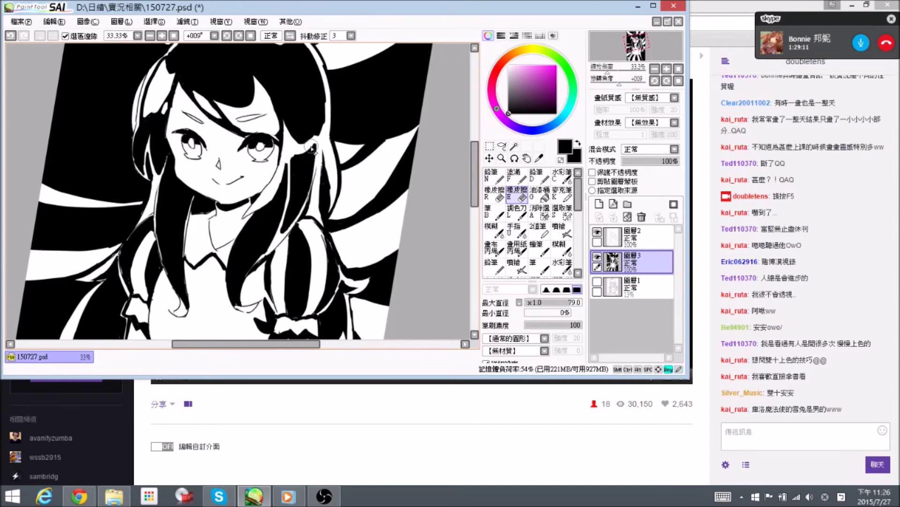
pyautogui.press('n')
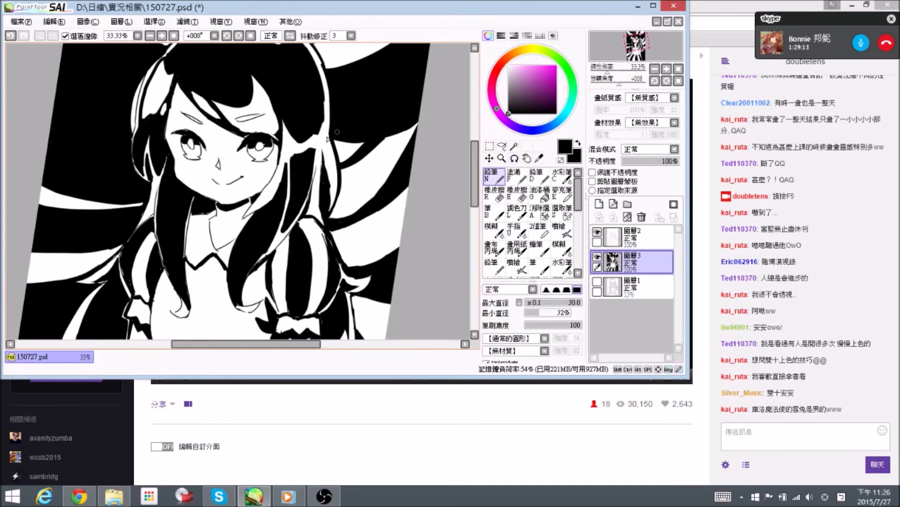
pyautogui.press('e')
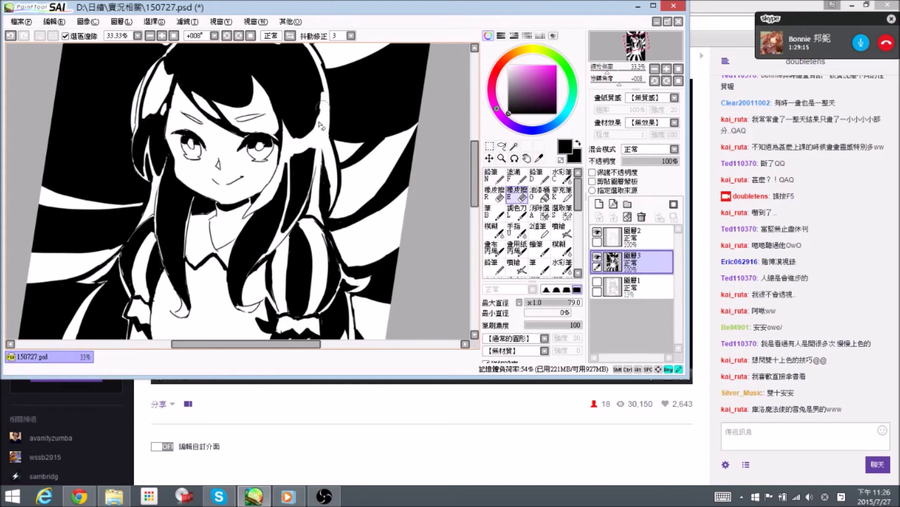
pyautogui.press('n')
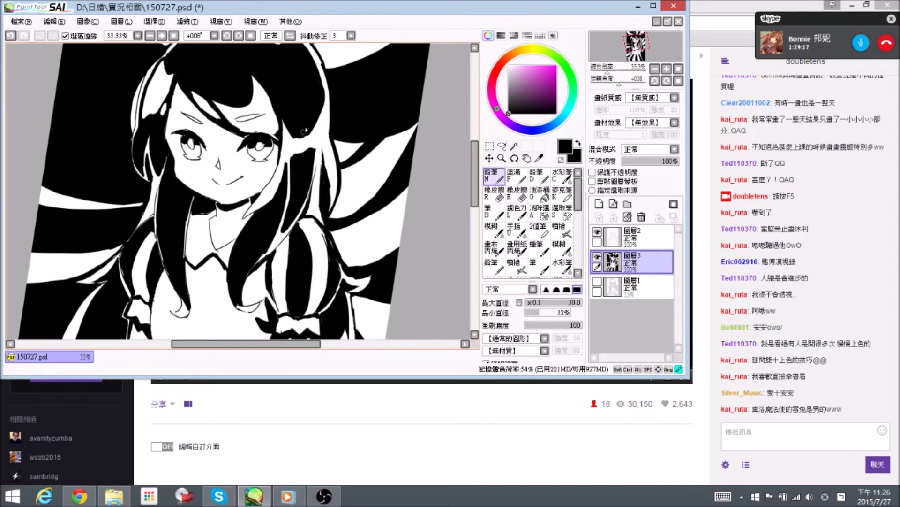
pyautogui.moveTo(320, 126)
pyautogui.mouseDown()
pyautogui.moveTo(311, 170)
pyautogui.moveTo(298, 166)
pyautogui.moveTo(285, 184)
pyautogui.moveTo(289, 229)
pyautogui.mouseUp()
pyautogui.press('e')
pyautogui.moveTo(292, 166); pyautogui.dragTo(286, 188)
pyautogui.press('n')
pyautogui.moveTo(284, 190); pyautogui.dragTo(289, 185)
pyautogui.moveTo(294, 177)
pyautogui.mouseDown()
pyautogui.moveTo(269, 212)
pyautogui.moveTo(315, 158)
pyautogui.mouseUp()
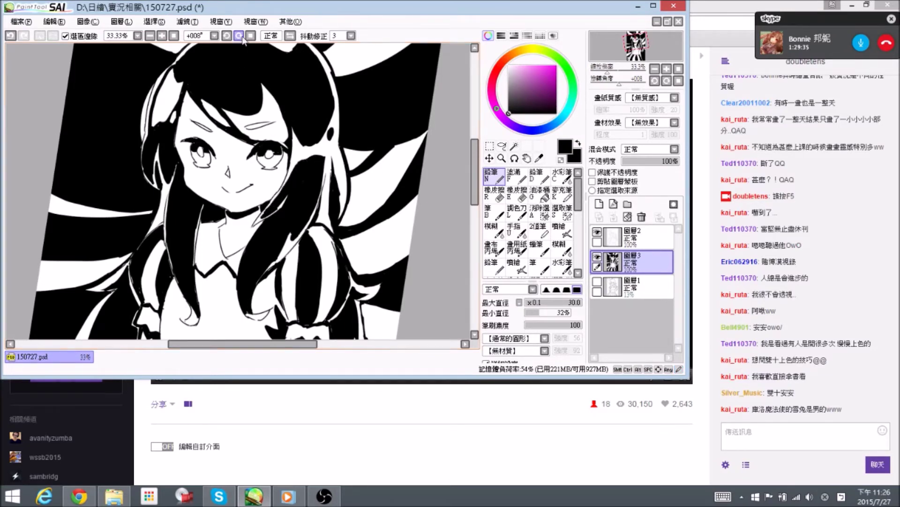
# Mirror the view and paint the black fringe edge between the crown and the lock beside the face.
pyautogui.click(239, 36)
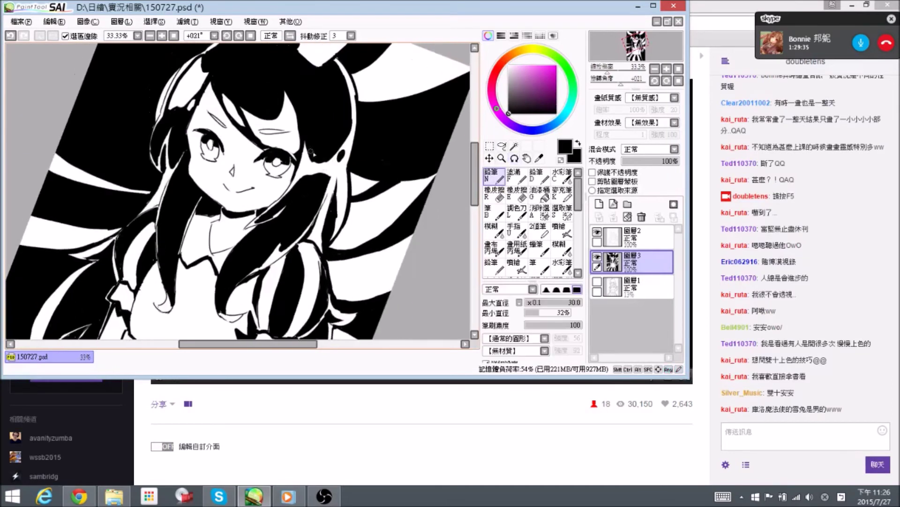
pyautogui.click(290, 35)
pyautogui.moveTo(261, 61); pyautogui.dragTo(246, 170)
pyautogui.moveTo(162, 139); pyautogui.dragTo(170, 151)
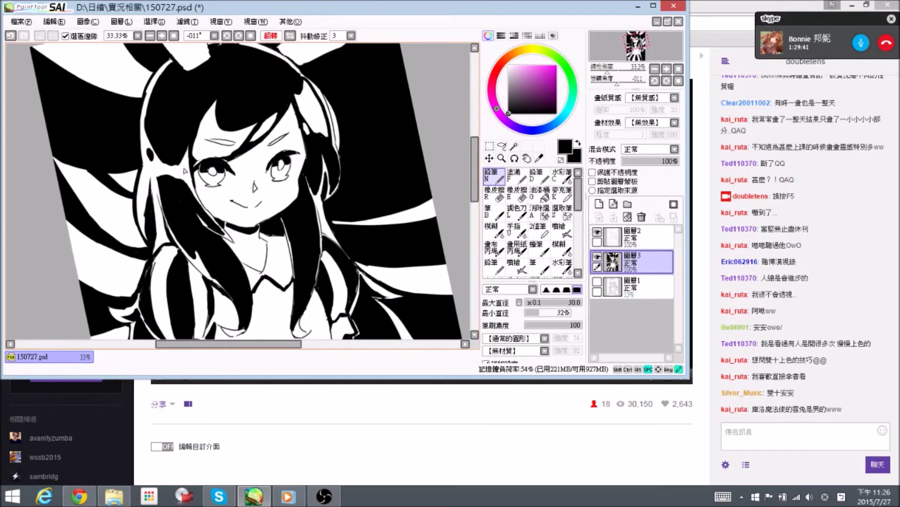
pyautogui.press('e')
pyautogui.press('n')
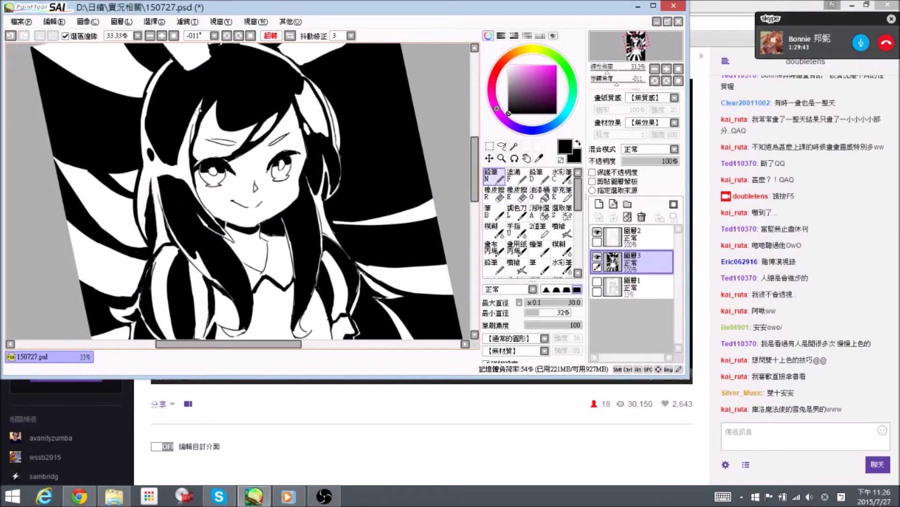
pyautogui.moveTo(223, 121); pyautogui.dragTo(207, 104)
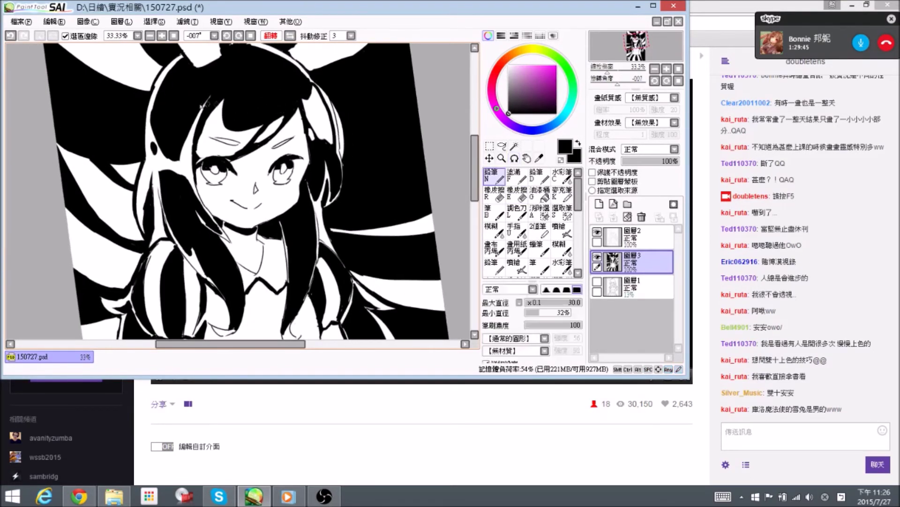
pyautogui.moveTo(220, 104); pyautogui.dragTo(221, 116)
pyautogui.moveTo(199, 114)
pyautogui.mouseDown()
pyautogui.moveTo(228, 104)
pyautogui.moveTo(160, 127)
pyautogui.moveTo(162, 106)
pyautogui.moveTo(164, 131)
pyautogui.moveTo(151, 115)
pyautogui.moveTo(182, 131)
pyautogui.mouseUp()
# Refine the fringe tip and its black fill with the eraser and pencil, restore the unmirrored upright view and save the file.
pyautogui.press('e')
pyautogui.press('n')
pyautogui.press('e')
pyautogui.press('n')
pyautogui.moveTo(284, 83)
pyautogui.mouseDown()
pyautogui.moveTo(296, 87)
pyautogui.moveTo(296, 104)
pyautogui.moveTo(276, 142)
pyautogui.mouseUp()
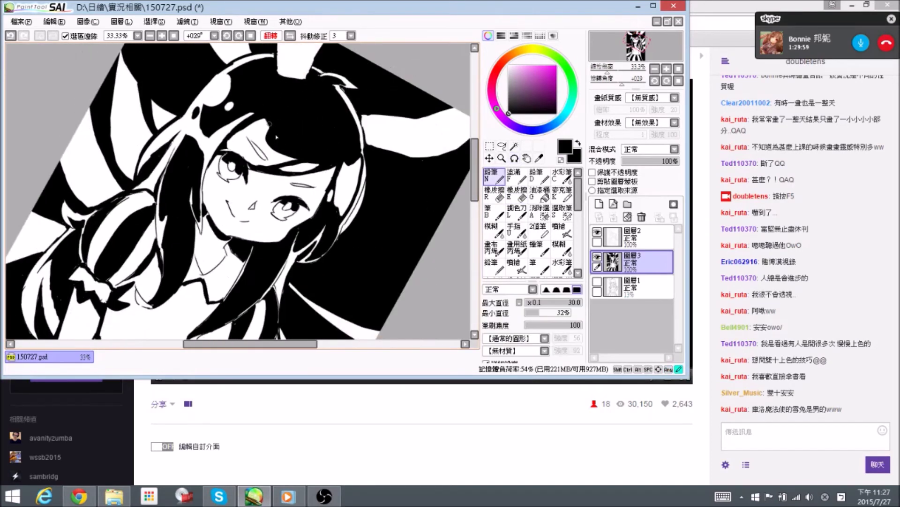
pyautogui.moveTo(263, 112); pyautogui.dragTo(273, 145)
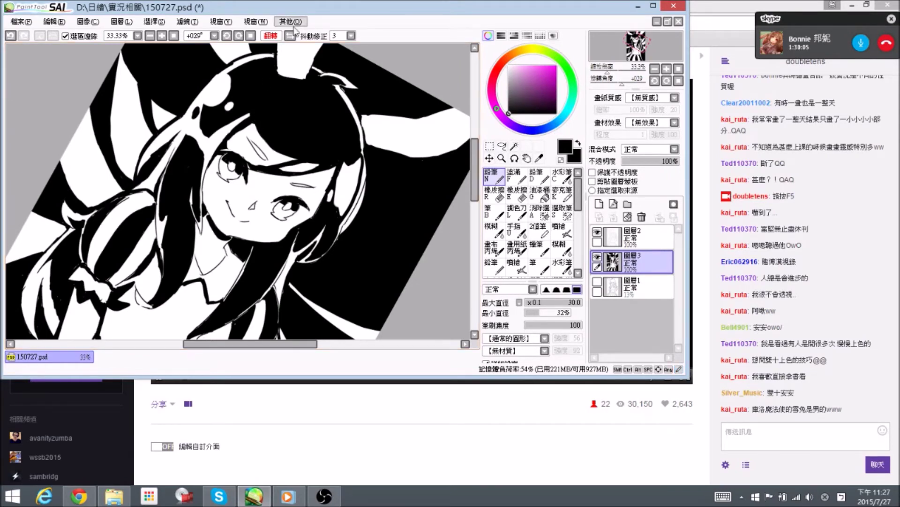
pyautogui.click(289, 36)
pyautogui.click(251, 35)
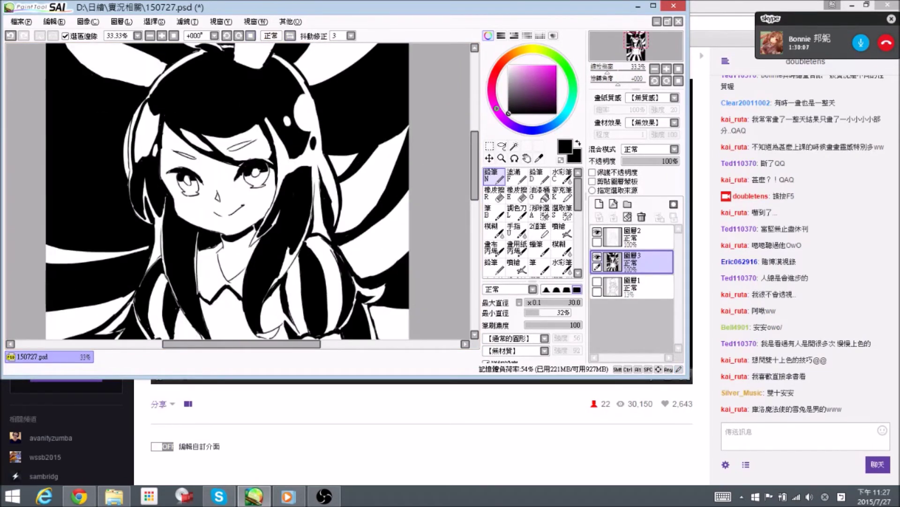
pyautogui.press('pagedown')
pyautogui.hotkey('ctrl', 's')
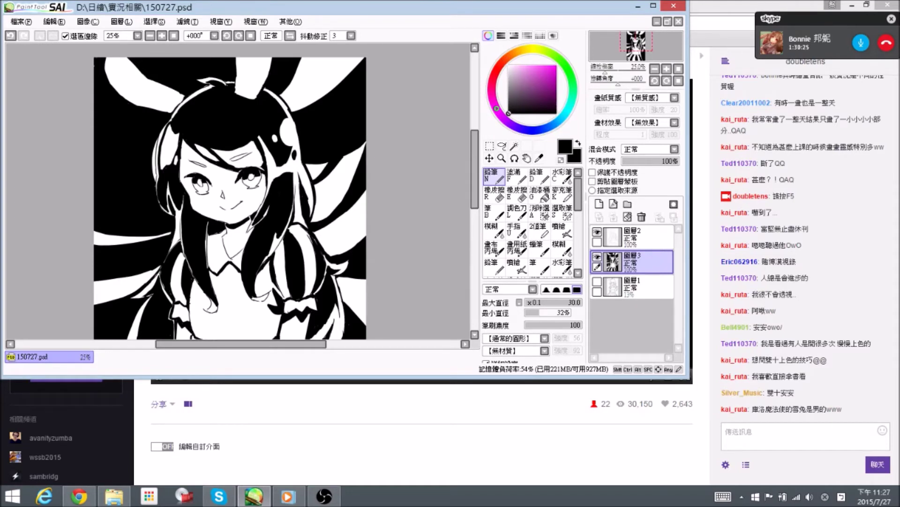
# Set the pencil size to 20 and thicken the upper left-hand collar outline beside the neck.
pyautogui.press('space')
pyautogui.moveTo(219, 170); pyautogui.dragTo(230, 135)
pyautogui.moveTo(256, 190); pyautogui.dragTo(247, 149)
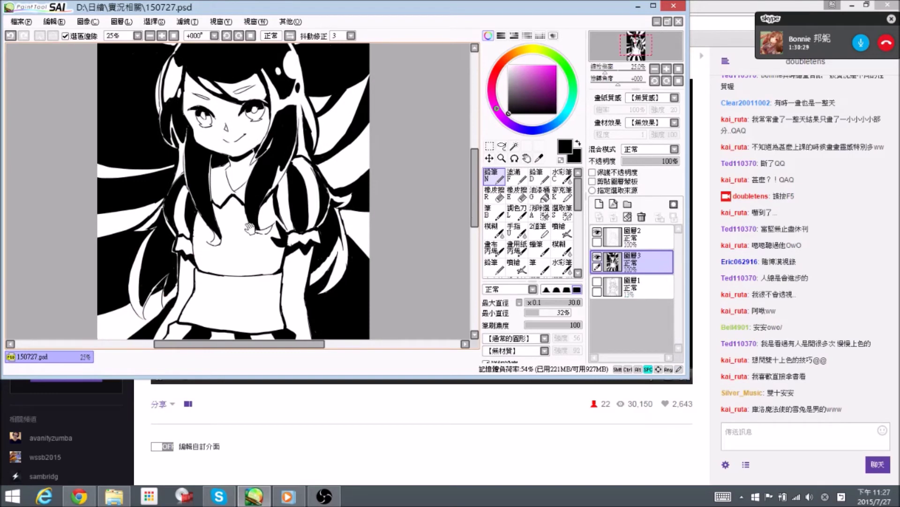
pyautogui.moveTo(249, 229); pyautogui.dragTo(246, 216)
pyautogui.hotkey('ctrl', '+')
pyautogui.press('[')
pyautogui.press('[')
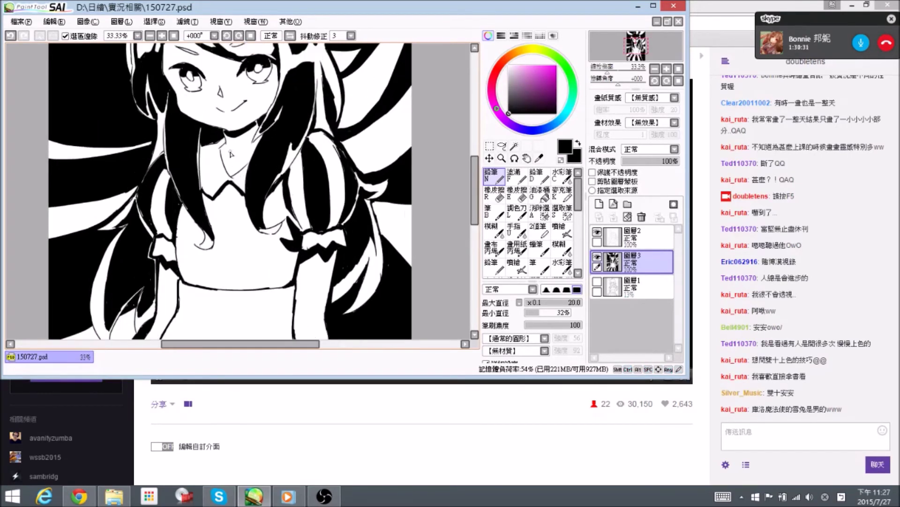
pyautogui.hotkey('ctrl', '+')
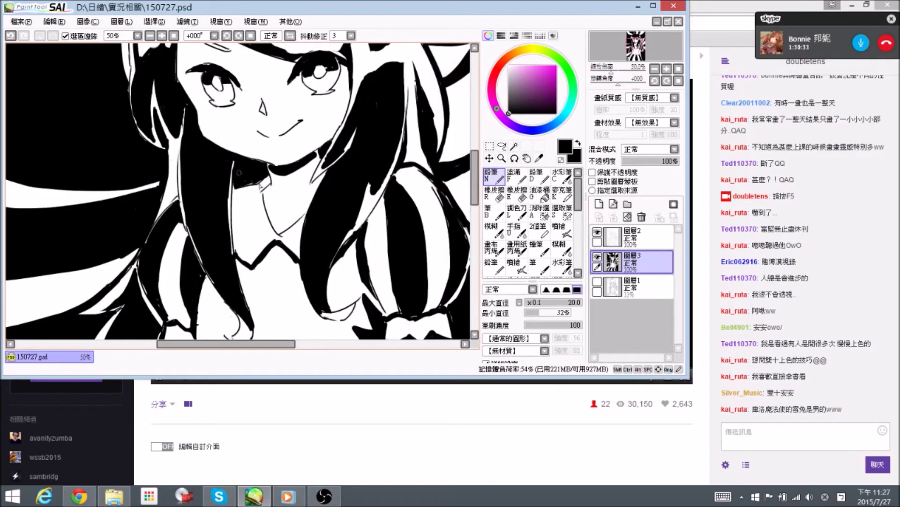
pyautogui.moveTo(269, 188); pyautogui.dragTo(264, 168)
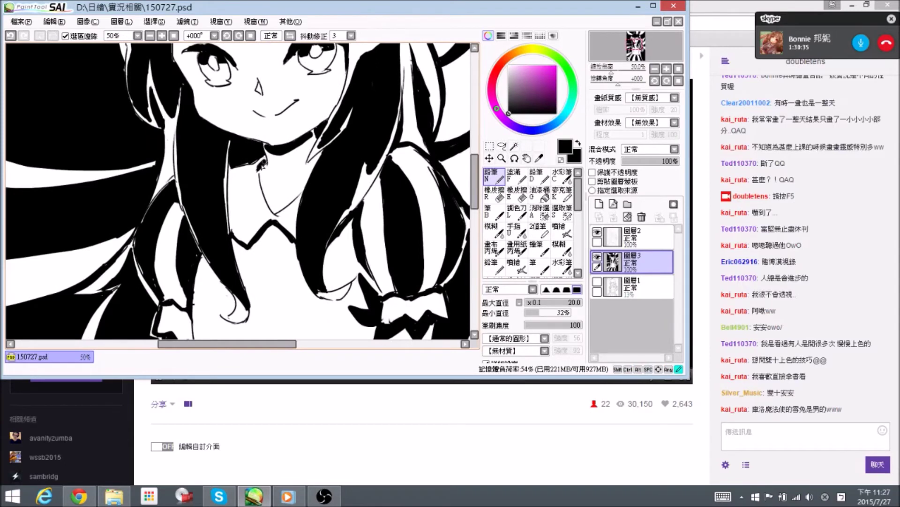
pyautogui.moveTo(266, 163); pyautogui.dragTo(258, 167)
pyautogui.press('e')
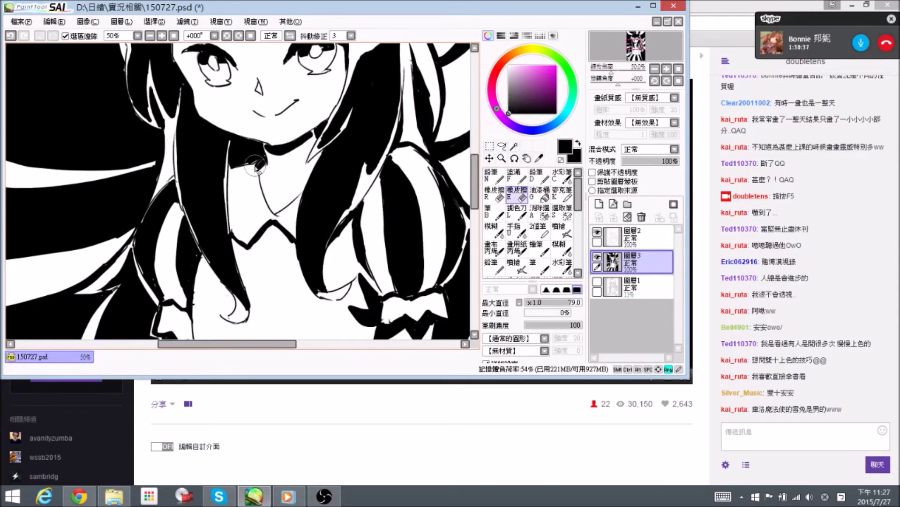
pyautogui.press('n')
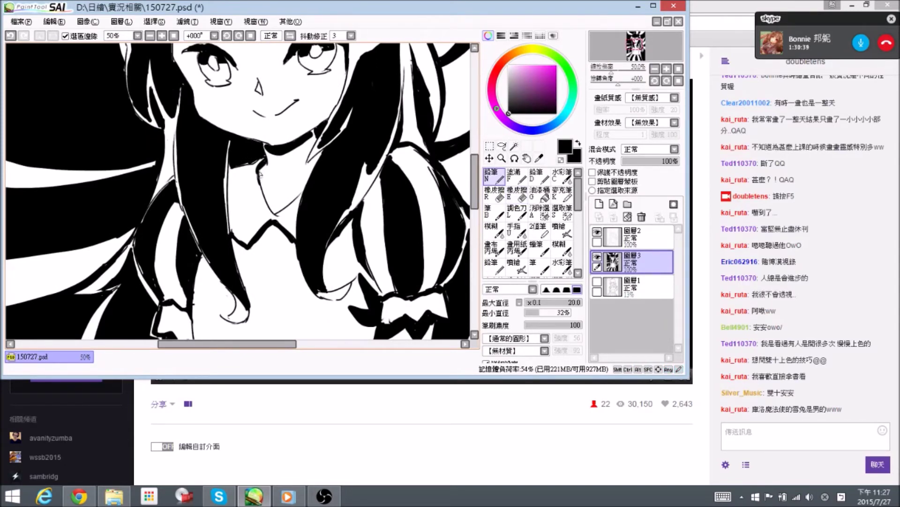
# Thicken the rest of the left-hand collar line, darken the shadow under the chin and save the file.
pyautogui.moveTo(266, 199)
pyautogui.mouseDown()
pyautogui.moveTo(280, 209)
pyautogui.moveTo(279, 195)
pyautogui.moveTo(271, 198)
pyautogui.moveTo(300, 175)
pyautogui.mouseUp()
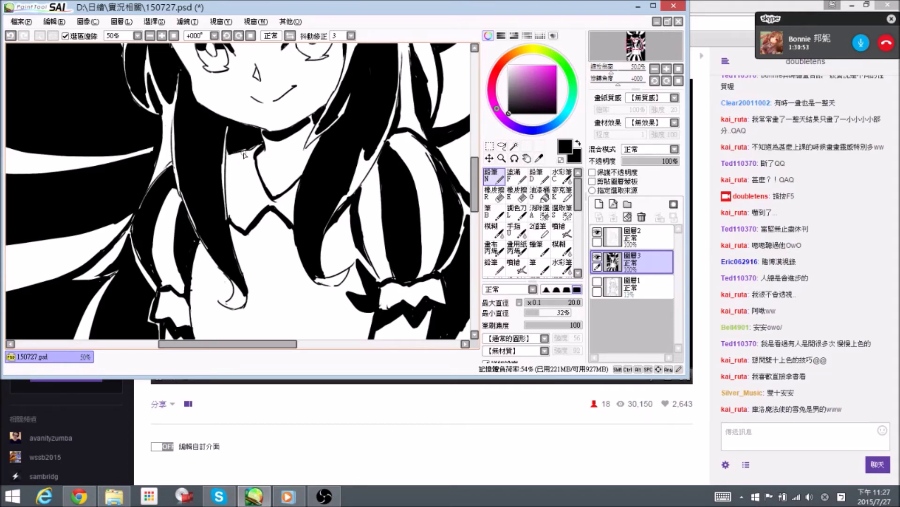
pyautogui.moveTo(332, 178); pyautogui.dragTo(318, 170)
pyautogui.moveTo(294, 114); pyautogui.dragTo(295, 111)
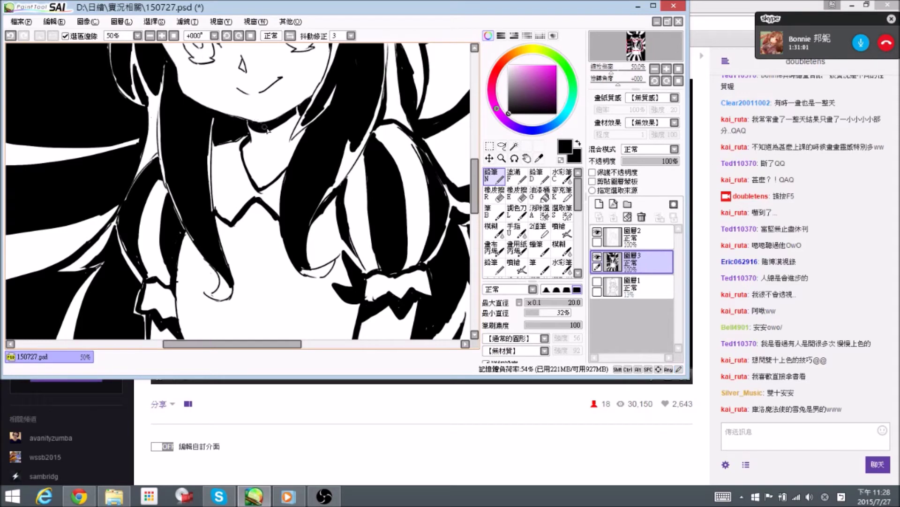
pyautogui.moveTo(295, 88); pyautogui.dragTo(283, 170)
pyautogui.moveTo(256, 68); pyautogui.dragTo(387, 109)
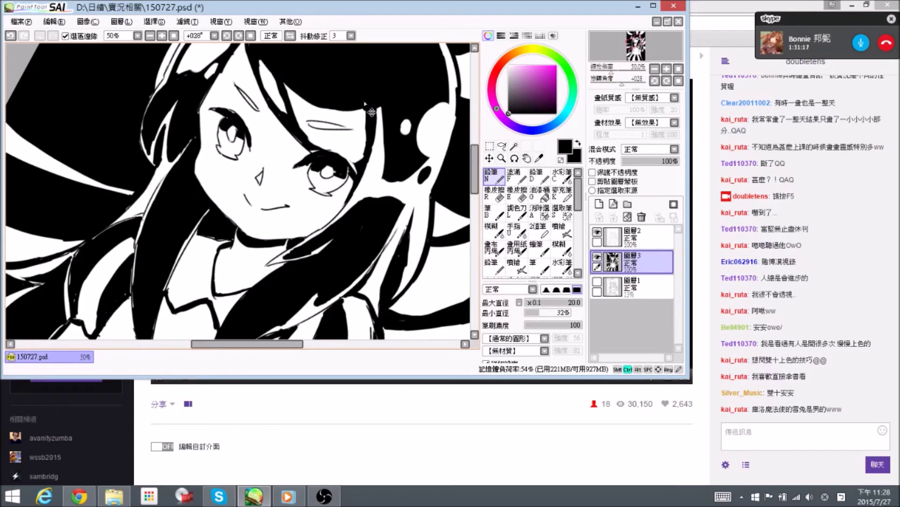
pyautogui.hotkey('ctrl', 's')
# Erase a round white highlight into the dark upper iris of each eye.
pyautogui.click(251, 36)
pyautogui.scroll(1, 298, 151)
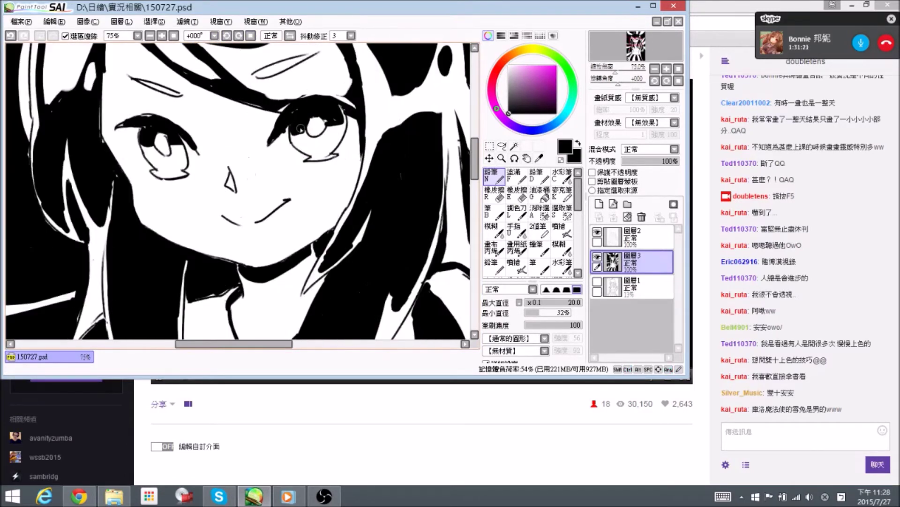
pyautogui.press('e')
pyautogui.moveTo(297, 115); pyautogui.dragTo(298, 115)
pyautogui.moveTo(148, 128); pyautogui.dragTo(145, 123)
pyautogui.press('n')
pyautogui.press('e')
pyautogui.press('n')
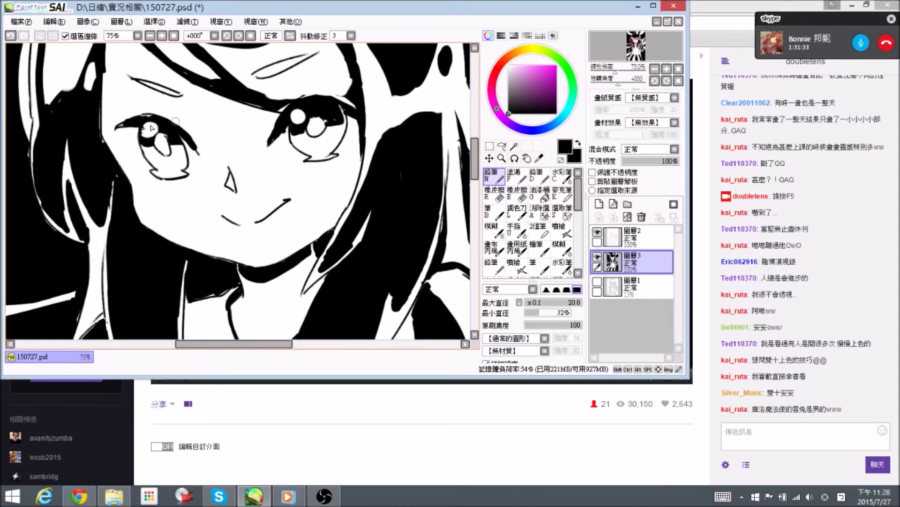
# Refine the black iris around the highlights of the left-hand eye with the pencil and eraser.
pyautogui.moveTo(143, 132); pyautogui.dragTo(144, 134)
pyautogui.hotkey('alt', 'space')
pyautogui.moveTo(273, 90); pyautogui.dragTo(270, 104)
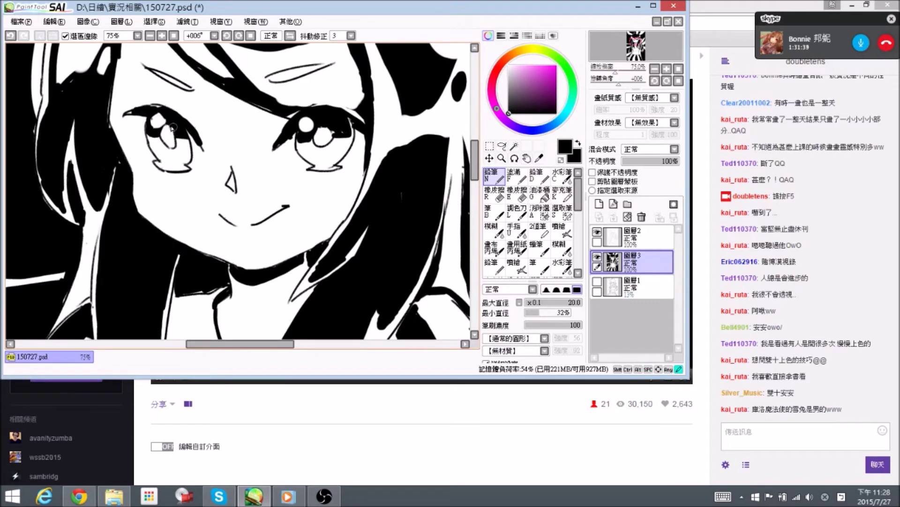
pyautogui.moveTo(146, 136)
pyautogui.mouseDown()
pyautogui.moveTo(182, 136)
pyautogui.moveTo(158, 136)
pyautogui.mouseUp()
pyautogui.press('e')
pyautogui.press('n')
pyautogui.press('space')
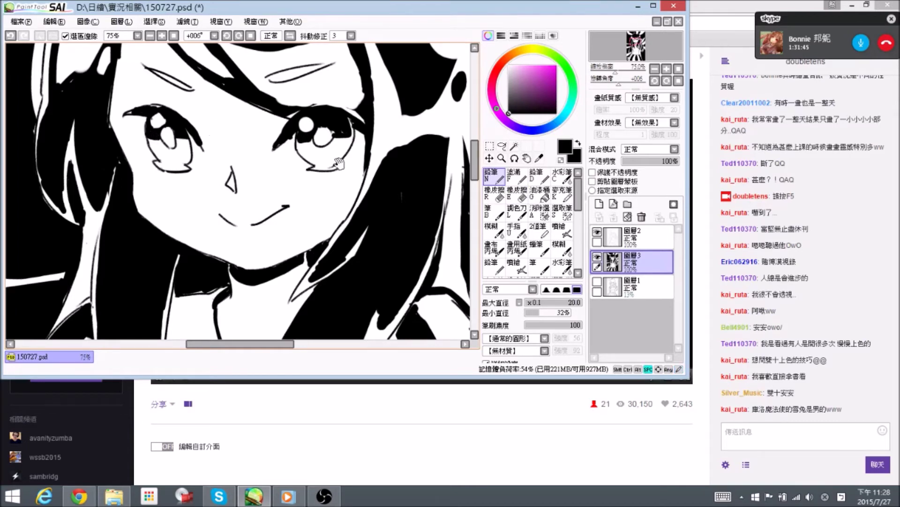
# Reduce the eraser size to 18 and clean up the outer and lower outline of the left-hand eye.
pyautogui.moveTo(240, 122); pyautogui.dragTo(236, 120)
pyautogui.press('e')
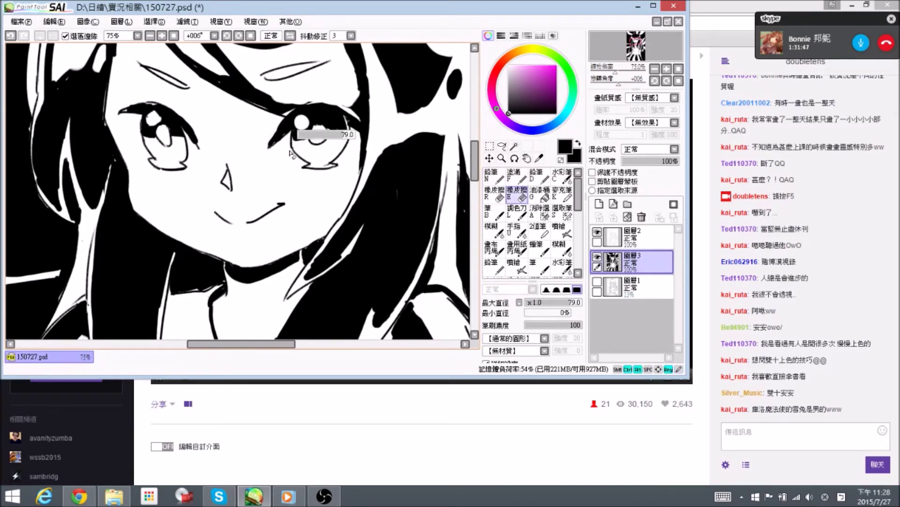
pyautogui.press('n')
pyautogui.press('space')
pyautogui.moveTo(304, 144)
pyautogui.mouseDown()
pyautogui.moveTo(297, 136)
pyautogui.moveTo(343, 151)
pyautogui.moveTo(284, 157)
pyautogui.mouseUp()
pyautogui.hotkey('alt', 'space')
pyautogui.moveTo(366, 157)
pyautogui.mouseDown()
pyautogui.moveTo(355, 257)
pyautogui.moveTo(327, 291)
pyautogui.mouseUp()
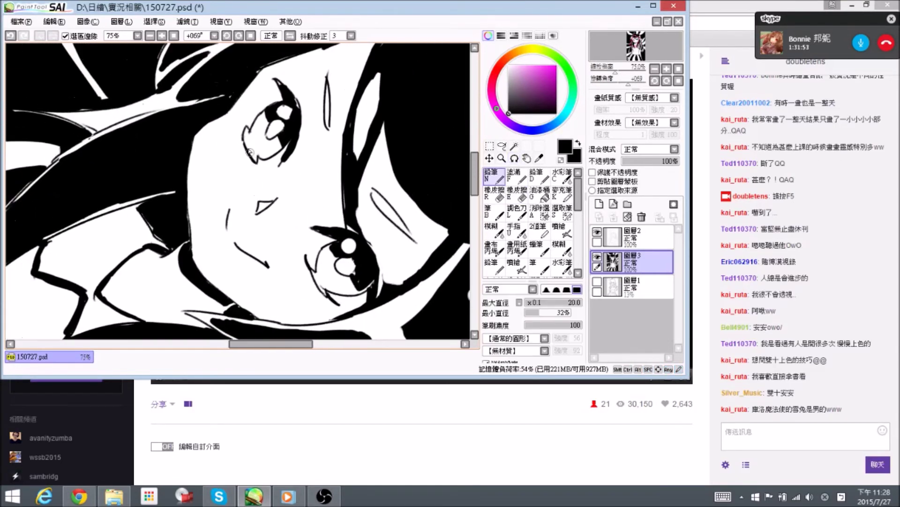
pyautogui.press('e')
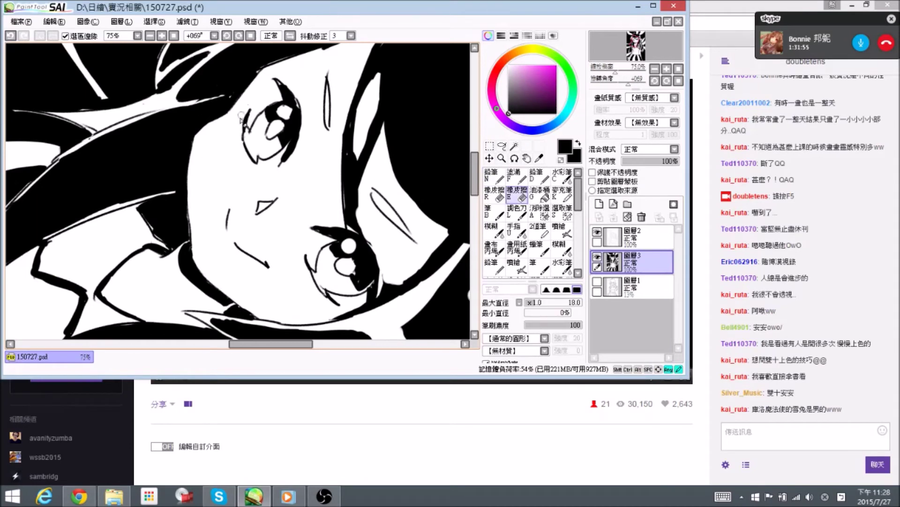
pyautogui.moveTo(245, 116); pyautogui.dragTo(244, 134)
pyautogui.press('n')
# Trim the lower lash lines of both eyes with the eraser.
pyautogui.hotkey('alt', 'space')
pyautogui.moveTo(352, 117); pyautogui.dragTo(242, 56)
pyautogui.press('space')
pyautogui.press('e')
pyautogui.moveTo(191, 156)
pyautogui.mouseDown()
pyautogui.moveTo(226, 187)
pyautogui.moveTo(198, 172)
pyautogui.mouseUp()
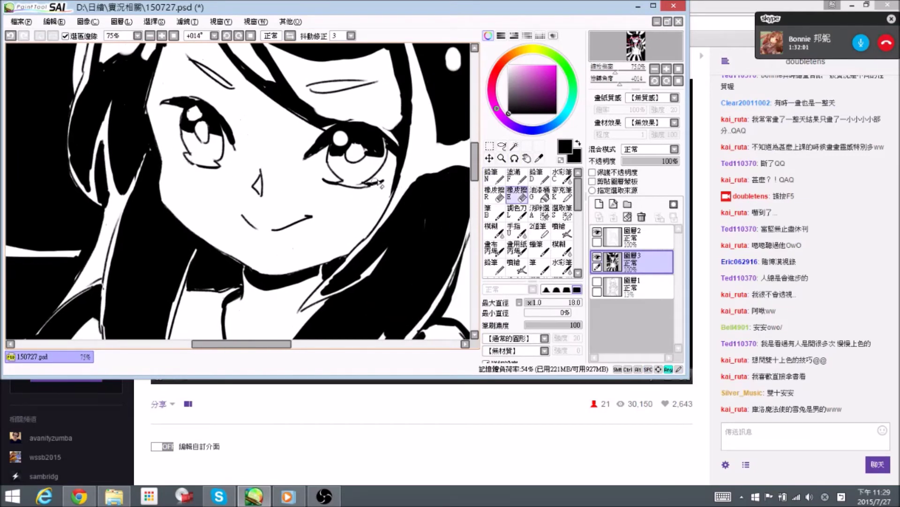
pyautogui.moveTo(357, 189); pyautogui.dragTo(315, 181)
pyautogui.press('n')
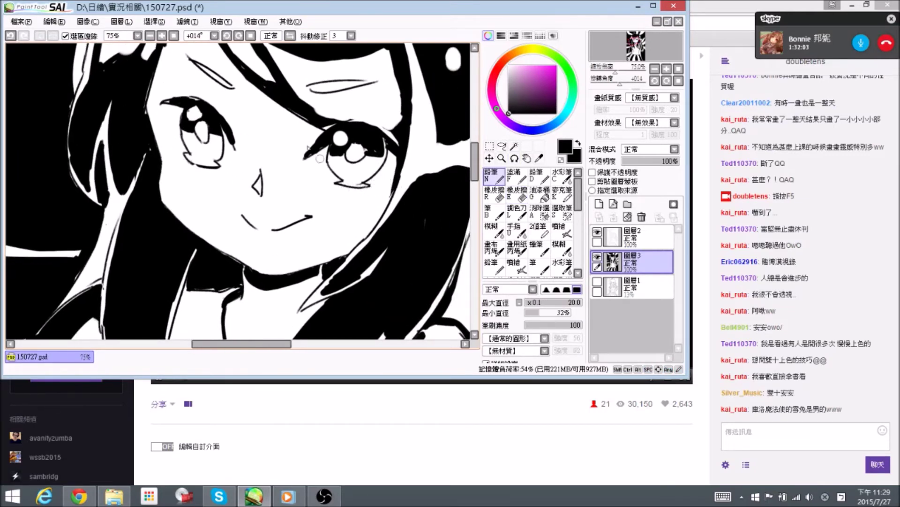
# Touch up the upper lash line of the right-hand eye with the pencil and eraser, and return the canvas to upright.
pyautogui.hotkey('alt', 'space')
pyautogui.moveTo(344, 97); pyautogui.dragTo(342, 97)
pyautogui.hotkey('alt', 'space')
pyautogui.moveTo(375, 67); pyautogui.dragTo(356, 174)
pyautogui.press('e')
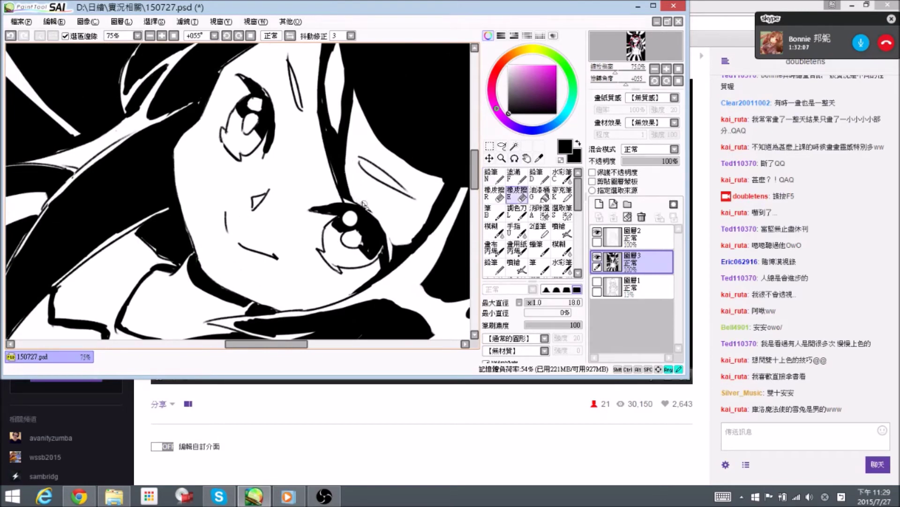
pyautogui.press('n')
pyautogui.click(251, 36)
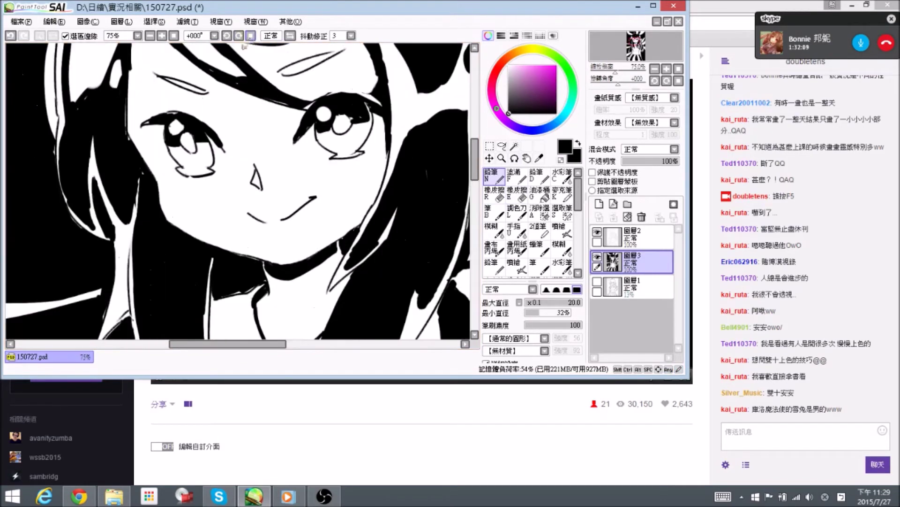
# Refine the thin hair strand beside the right-hand eye and the fringe edge with the eraser and pencil, and save the file.
pyautogui.moveTo(386, 118); pyautogui.dragTo(384, 181)
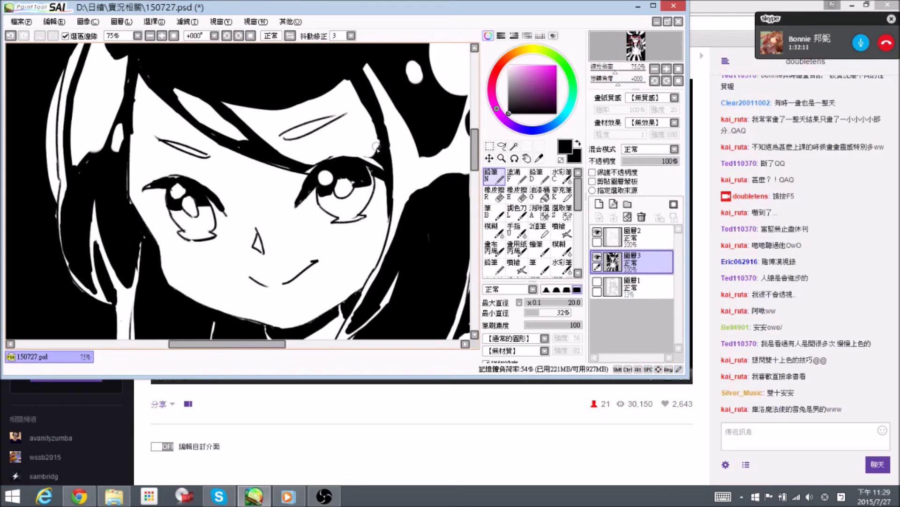
pyautogui.press('e')
pyautogui.moveTo(378, 150)
pyautogui.mouseDown()
pyautogui.moveTo(376, 132)
pyautogui.moveTo(382, 163)
pyautogui.moveTo(367, 149)
pyautogui.moveTo(387, 174)
pyautogui.moveTo(373, 116)
pyautogui.mouseUp()
pyautogui.press('n')
pyautogui.moveTo(340, 79); pyautogui.dragTo(292, 50)
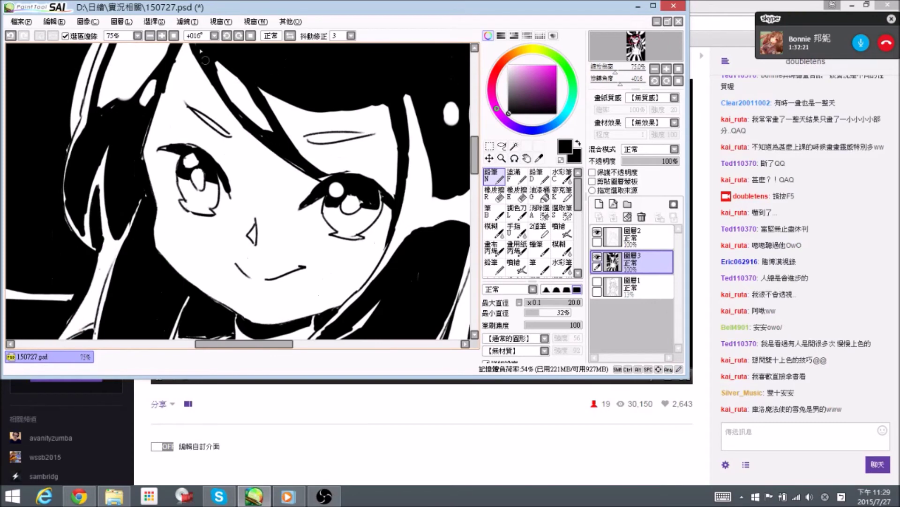
pyautogui.click(250, 36)
pyautogui.scroll(-2, 283, 99)
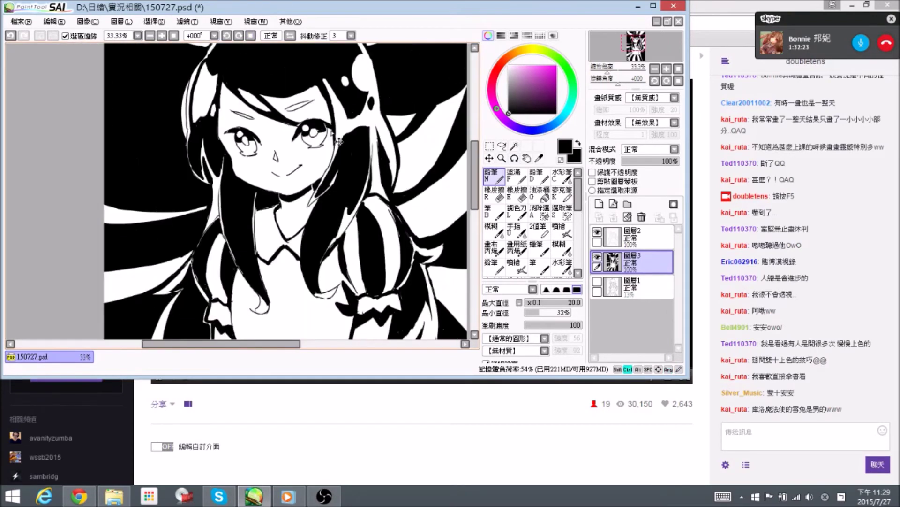
pyautogui.hotkey('ctrl', 's')
pyautogui.hotkey('ctrl', '-')
pyautogui.hotkey('ctrl', '-')
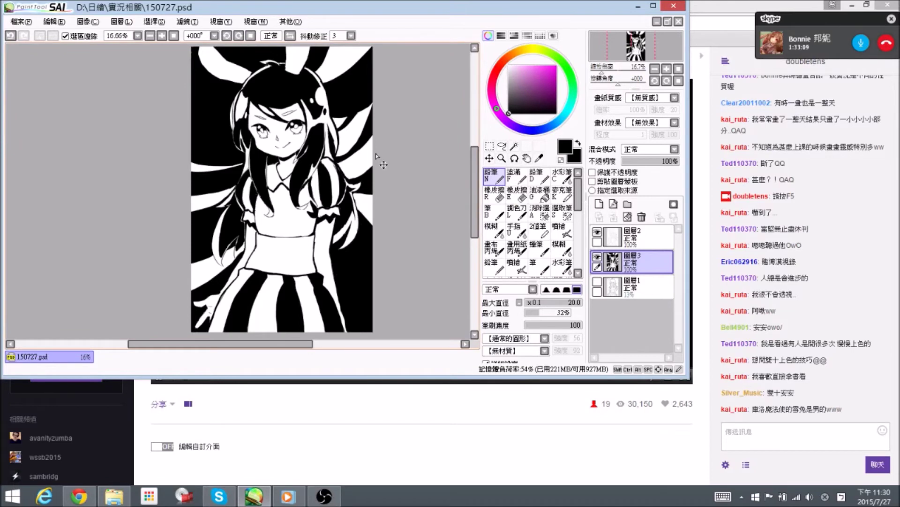
pyautogui.hotkey('ctrl', 's')
pyautogui.hotkey('ctrl', 's')
# Erase a thin curved white stripe into the black background near the upper-right corner of the illustration.
pyautogui.scroll(1, 357, 161)
pyautogui.moveTo(348, 134); pyautogui.dragTo(346, 226)
pyautogui.press('e')
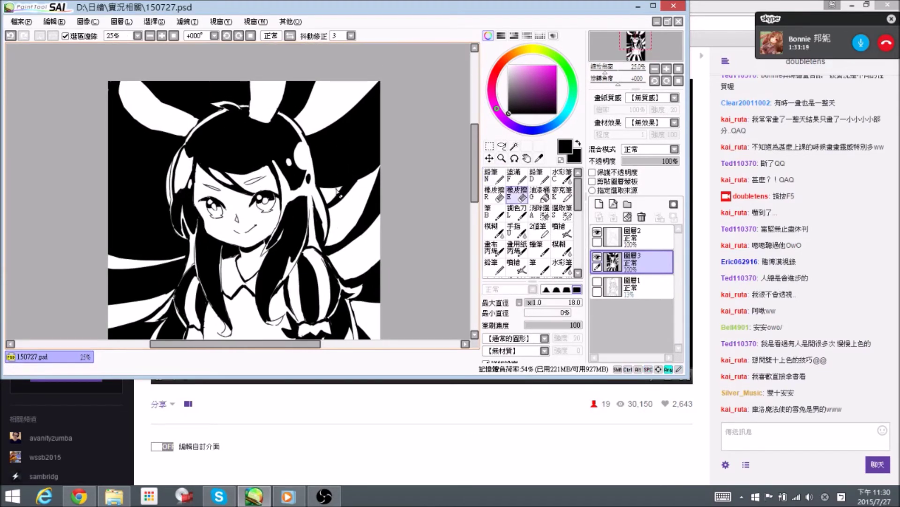
pyautogui.moveTo(375, 92); pyautogui.dragTo(365, 105)
pyautogui.press('n')
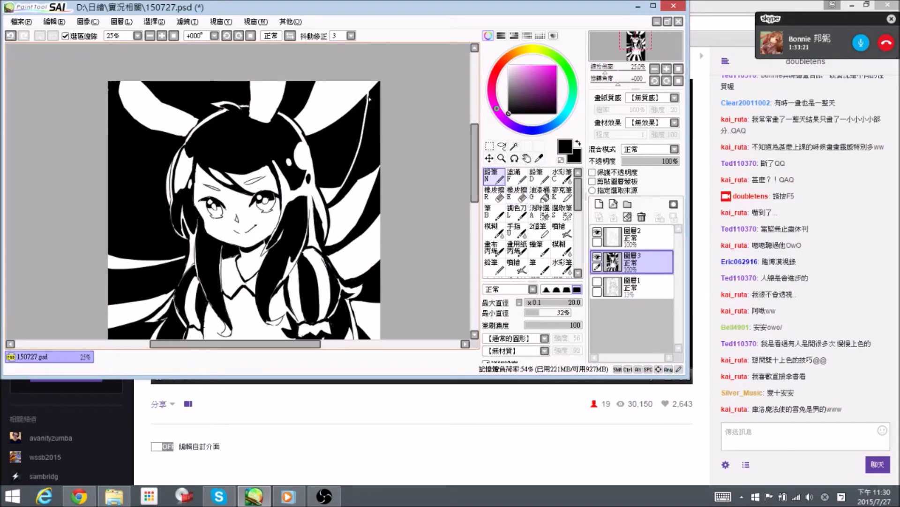
# Refine the lower end of the thin curved stripe where it meets the ray beside the hair, alternating pencil and eraser.
pyautogui.moveTo(343, 196); pyautogui.dragTo(346, 195)
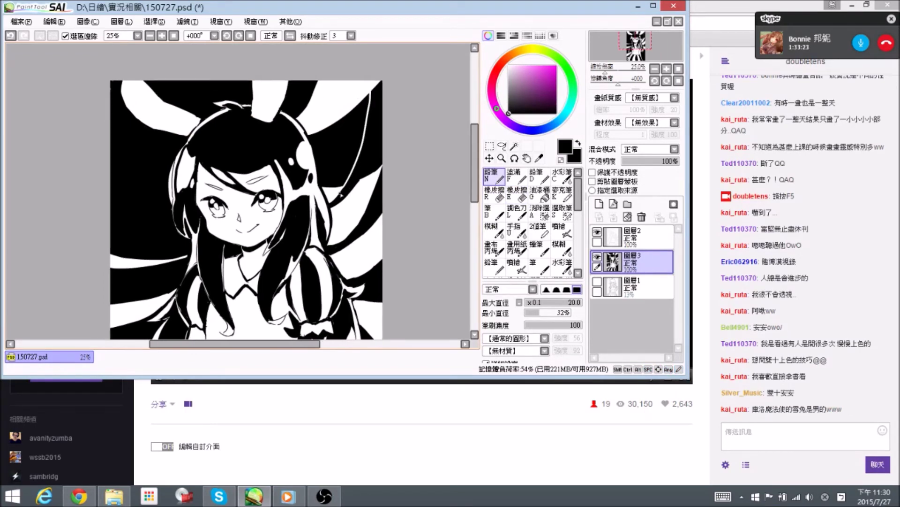
pyautogui.press('e')
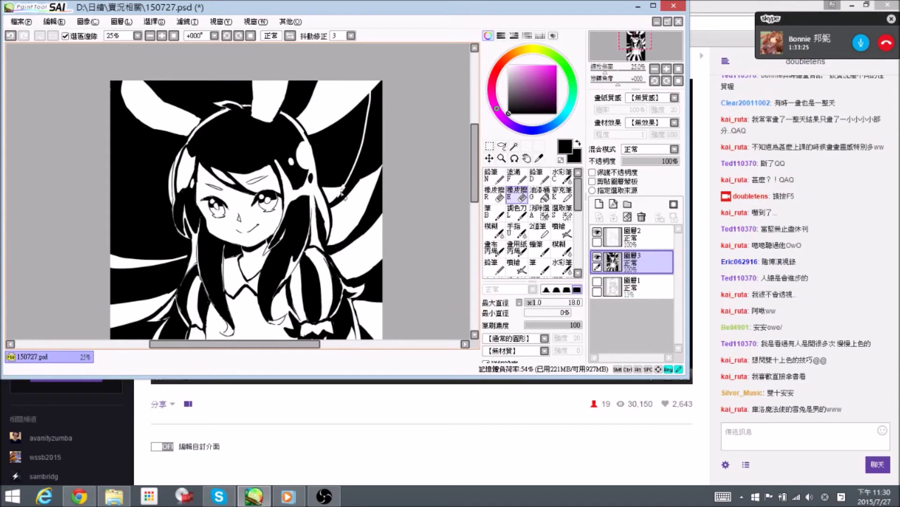
pyautogui.press('n')
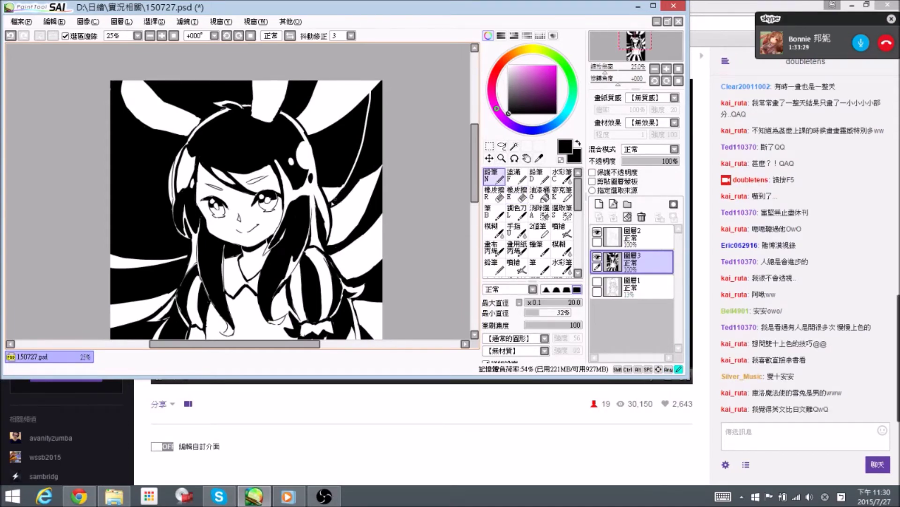
pyautogui.press('e')
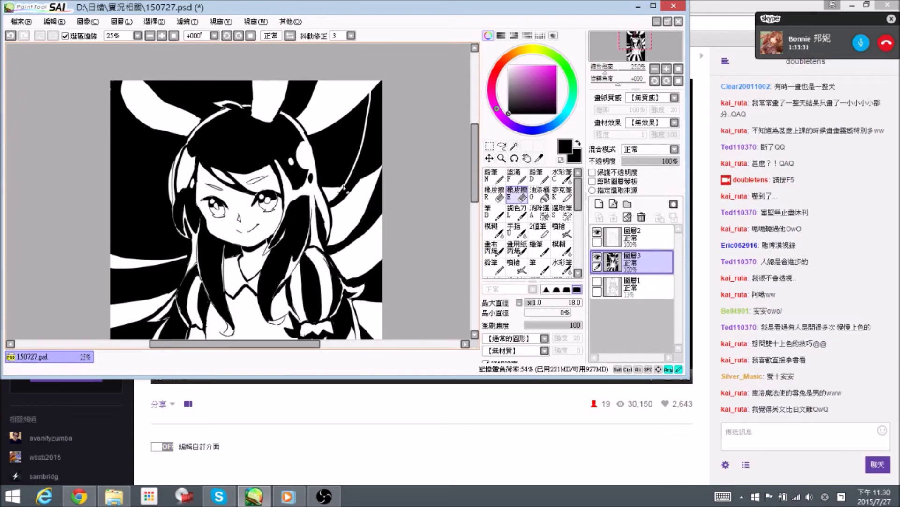
pyautogui.press('n')
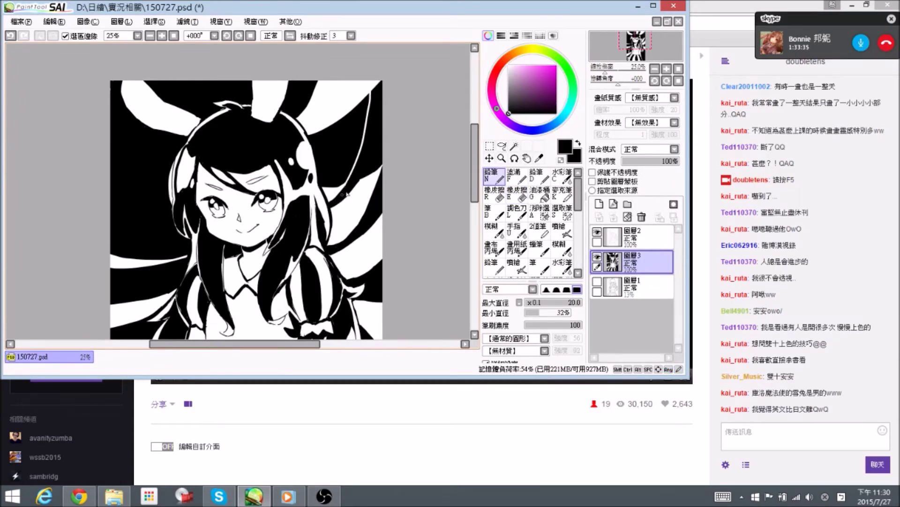
pyautogui.moveTo(353, 188); pyautogui.dragTo(354, 192)
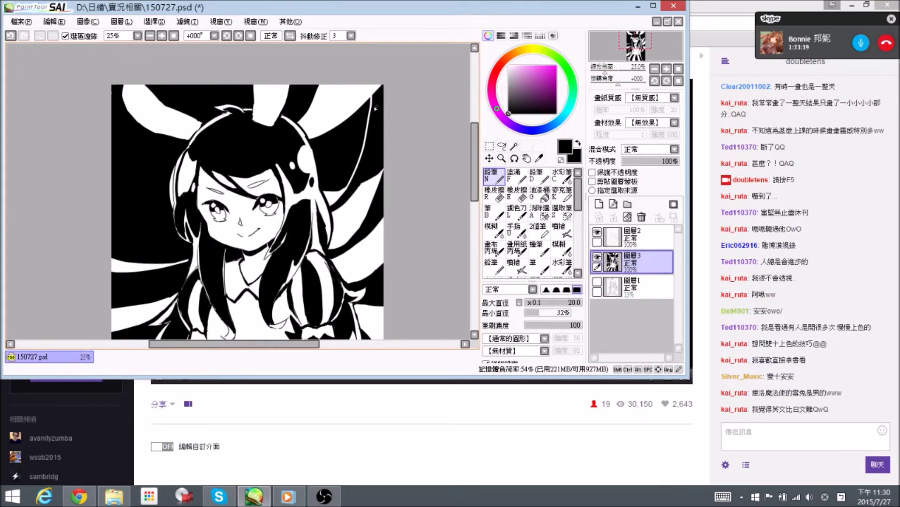
# Clean up the upper end of the thin curved stripe with the eraser and pencil, and save the file.
pyautogui.press('e')
pyautogui.moveTo(368, 92)
pyautogui.mouseDown()
pyautogui.moveTo(372, 123)
pyautogui.moveTo(367, 117)
pyautogui.mouseUp()
pyautogui.press('n')
pyautogui.hotkey('ctrl', 's')
pyautogui.scroll(-1, 341, 146)
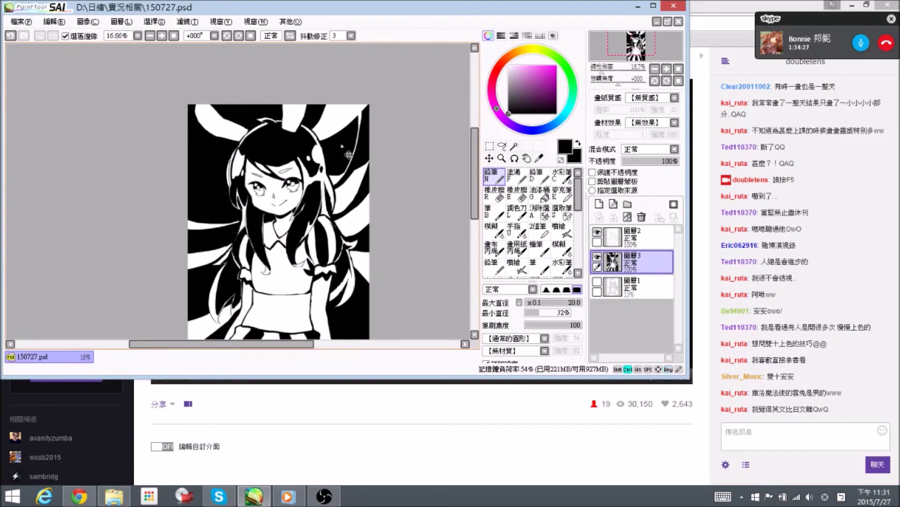
pyautogui.moveTo(314, 249); pyautogui.dragTo(344, 188)
pyautogui.hotkey('ctrl', 's')
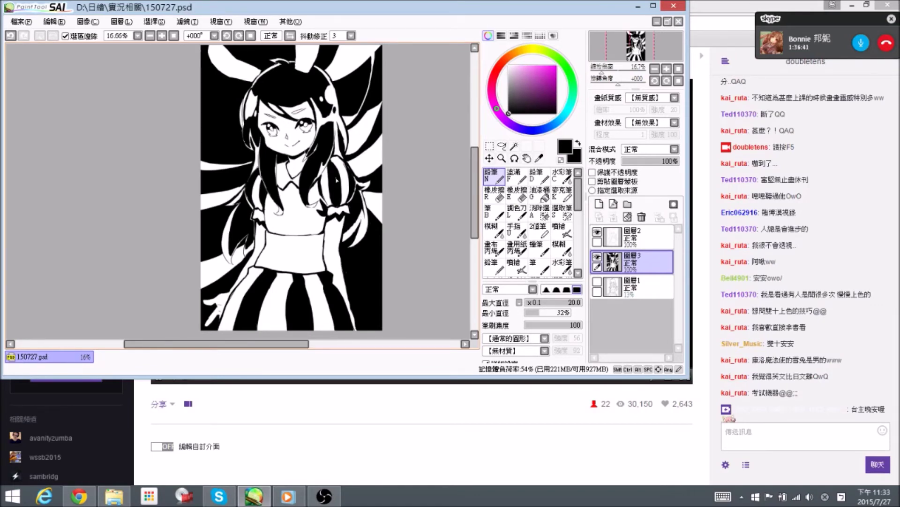
# Rotate the canvas to about 29° and erase a thin curved white stripe into the black background on the figure's left-hand side.
pyautogui.press('space')
pyautogui.moveTo(216, 189); pyautogui.dragTo(226, 194)
pyautogui.press('e')
pyautogui.moveTo(209, 129)
pyautogui.mouseDown()
pyautogui.moveTo(239, 174)
pyautogui.moveTo(258, 157)
pyautogui.mouseUp()
pyautogui.press('n')
pyautogui.keyDown('ctrl'); pyautogui.click(248, 145); pyautogui.keyUp('ctrl')
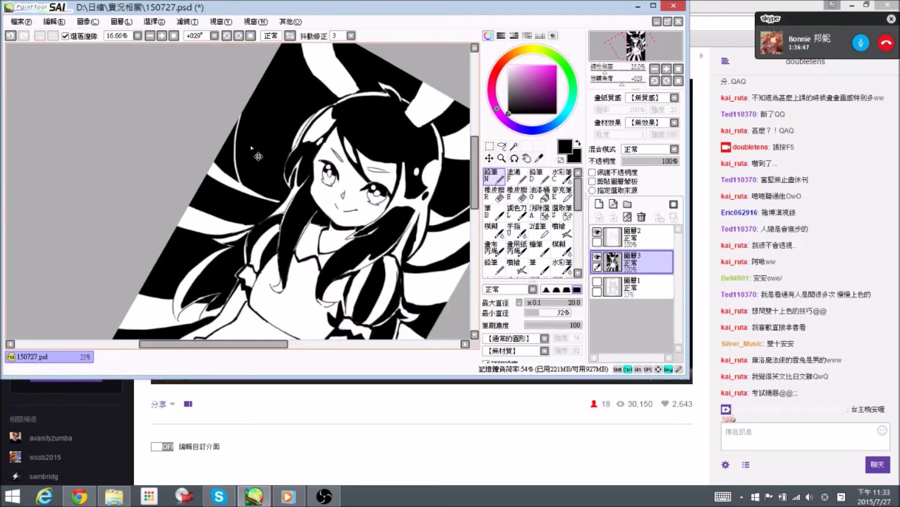
# Thicken the new left-hand background stripe and clean its edges with the eraser and pencil.
pyautogui.press('space')
pyautogui.moveTo(225, 165); pyautogui.dragTo(232, 168)
pyautogui.press('e')
pyautogui.moveTo(245, 131)
pyautogui.mouseDown()
pyautogui.moveTo(239, 161)
pyautogui.moveTo(251, 188)
pyautogui.mouseUp()
pyautogui.press('n')
pyautogui.press('e')
pyautogui.press('n')
# Return the canvas to upright, set the pencil size to 40 and touch up the lower left-hand stripe beside the hair.
pyautogui.hotkey('alt', 'space')
pyautogui.moveTo(331, 220)
pyautogui.mouseDown()
pyautogui.moveTo(336, 187)
pyautogui.moveTo(312, 166)
pyautogui.mouseUp()
pyautogui.press('r')
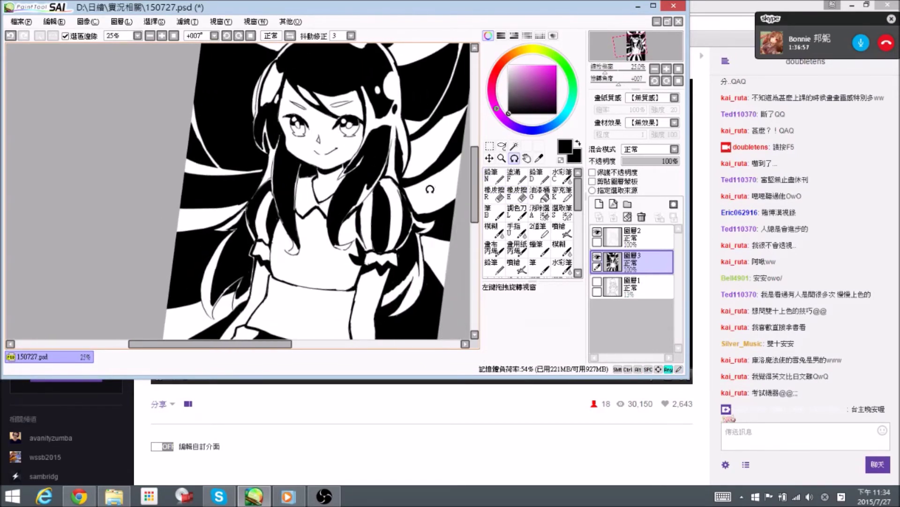
pyautogui.moveTo(430, 189); pyautogui.dragTo(417, 162)
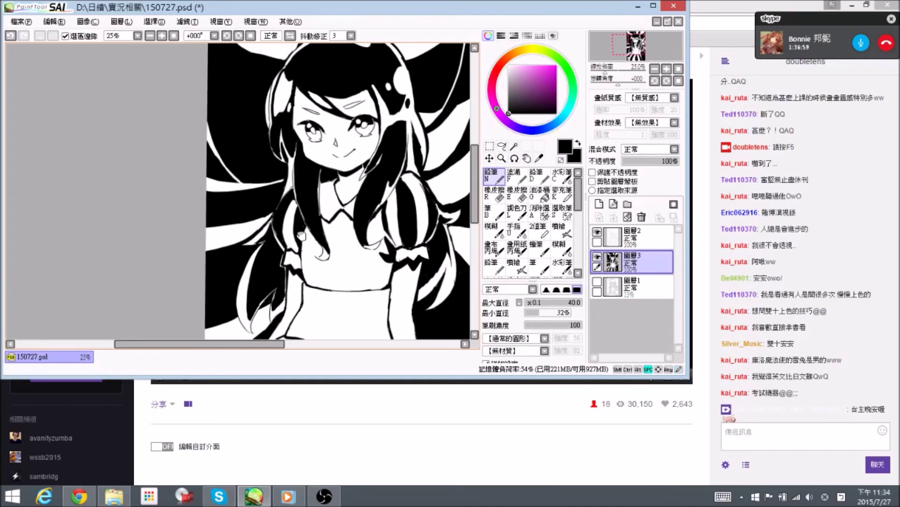
pyautogui.moveTo(302, 236); pyautogui.dragTo(295, 226)
pyautogui.moveTo(231, 211)
pyautogui.mouseDown()
pyautogui.moveTo(219, 205)
pyautogui.moveTo(230, 211)
pyautogui.mouseUp()
pyautogui.press('e')
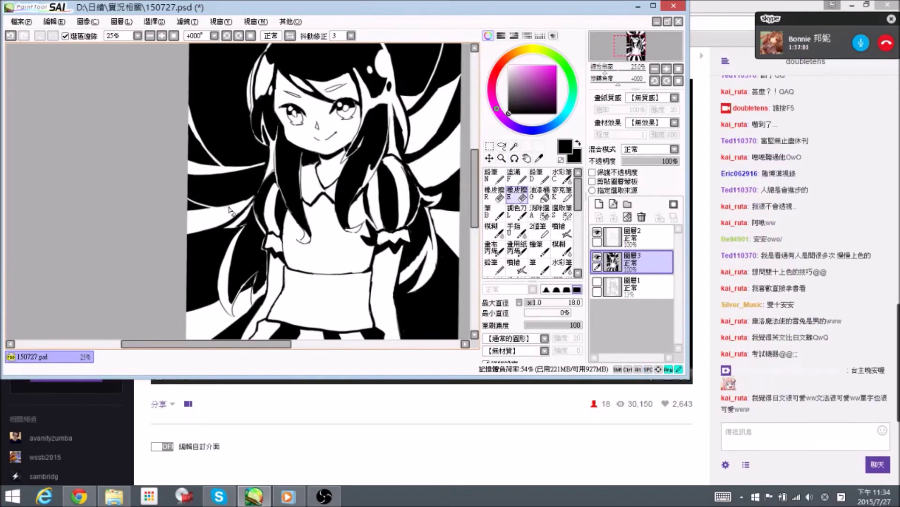
pyautogui.press('n')
# Erase a white stripe into the black background from the right-hand arm to the lower-right canvas edge, enlarging the eraser to 118.
pyautogui.moveTo(394, 284); pyautogui.dragTo(315, 166)
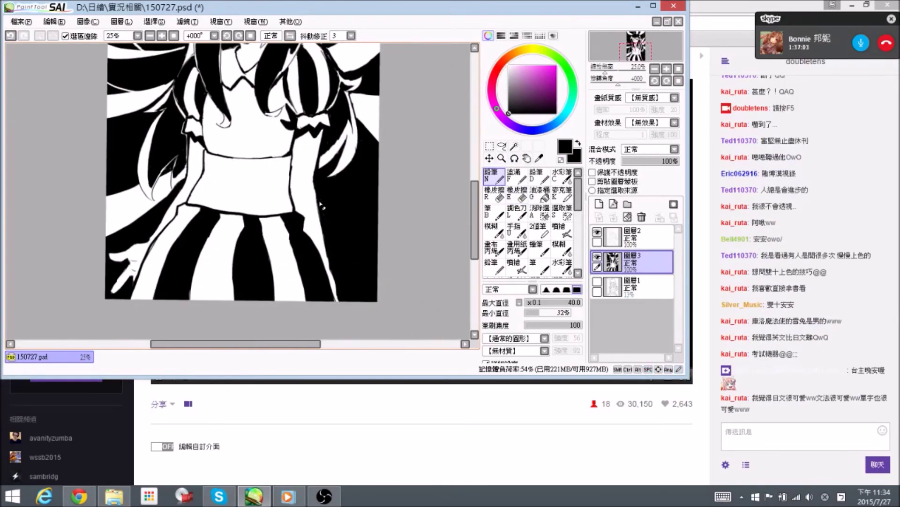
pyautogui.press('e')
pyautogui.moveTo(347, 241); pyautogui.dragTo(337, 238)
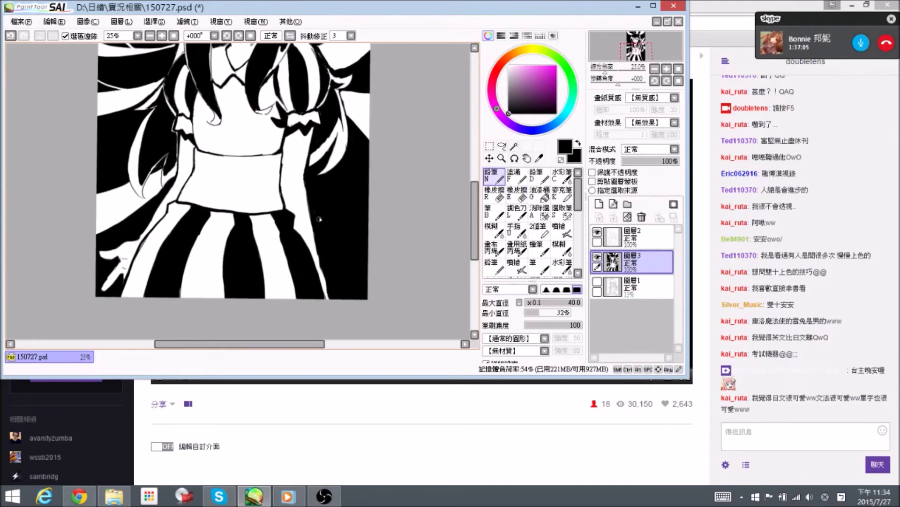
pyautogui.moveTo(309, 206)
pyautogui.mouseDown()
pyautogui.moveTo(335, 252)
pyautogui.moveTo(368, 280)
pyautogui.mouseUp()
pyautogui.press('n')
pyautogui.press('e')
pyautogui.moveTo(310, 206)
pyautogui.mouseDown()
pyautogui.moveTo(368, 251)
pyautogui.moveTo(368, 227)
pyautogui.moveTo(413, 227)
pyautogui.mouseUp()
pyautogui.press('n')
pyautogui.press('e')
pyautogui.moveTo(370, 276); pyautogui.dragTo(326, 224)
pyautogui.keyDown('ctrl'); pyautogui.keyDown('alt'); pyautogui.moveTo(407, 226); pyautogui.dragTo(335, 238); pyautogui.keyUp('alt'); pyautogui.keyUp('ctrl')
# Redefine the edges of the lower-right stripe and the adjoining arm outline with the pencil and eraser.
pyautogui.press('n')
pyautogui.press('e')
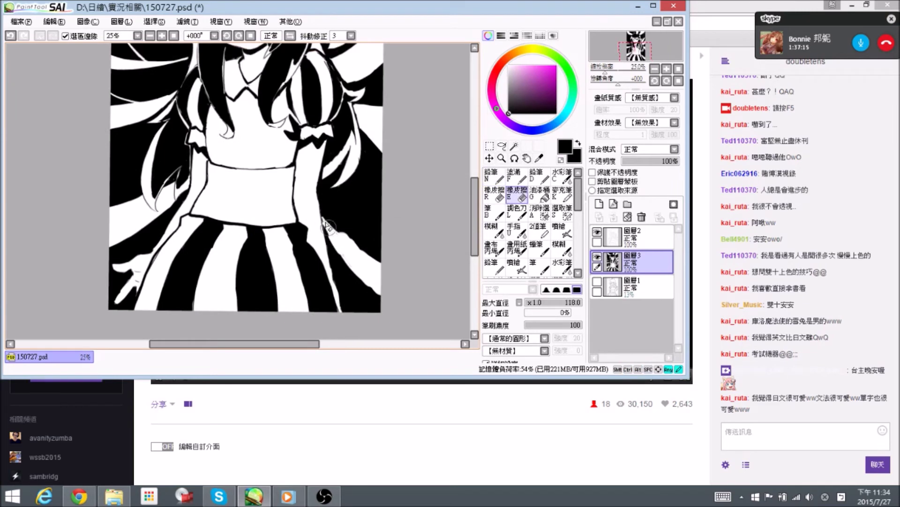
pyautogui.press('n')
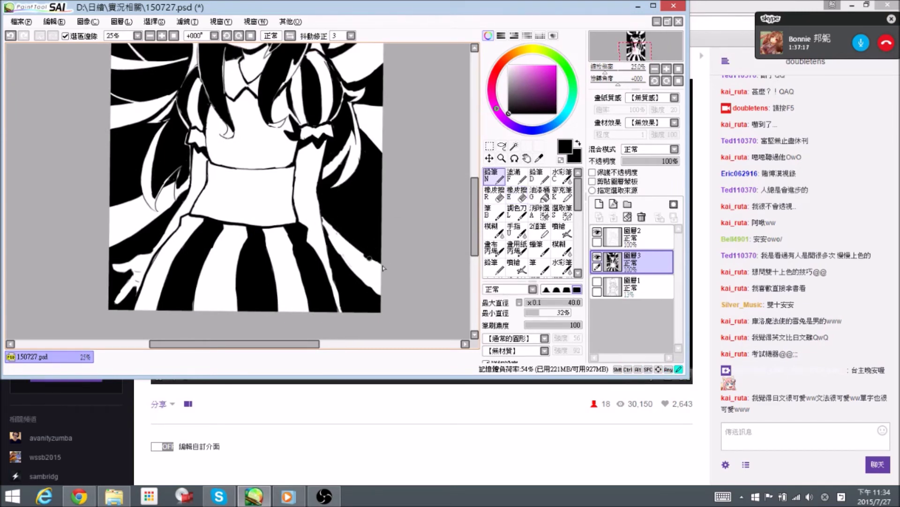
pyautogui.moveTo(328, 237)
pyautogui.mouseDown()
pyautogui.moveTo(341, 253)
pyautogui.moveTo(326, 240)
pyautogui.mouseUp()
pyautogui.press('e')
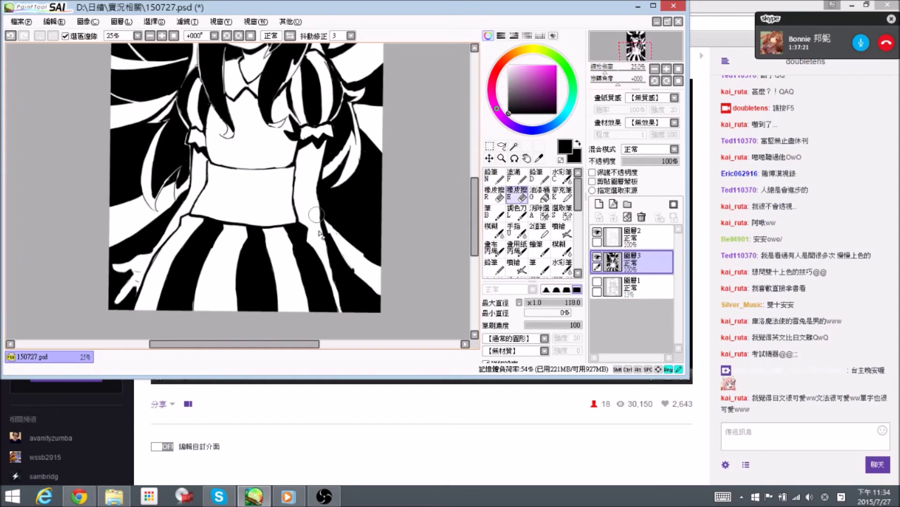
pyautogui.press('n')
pyautogui.moveTo(319, 216)
pyautogui.mouseDown()
pyautogui.moveTo(329, 253)
pyautogui.moveTo(346, 266)
pyautogui.mouseUp()
# Touch up the background stripes beside the left-hand hair strands with the eraser and pencil, and save the file.
pyautogui.press('space')
pyautogui.moveTo(187, 201)
pyautogui.mouseDown()
pyautogui.moveTo(214, 232)
pyautogui.moveTo(205, 243)
pyautogui.moveTo(220, 237)
pyautogui.moveTo(204, 242)
pyautogui.mouseUp()
pyautogui.press('e')
pyautogui.press('n')
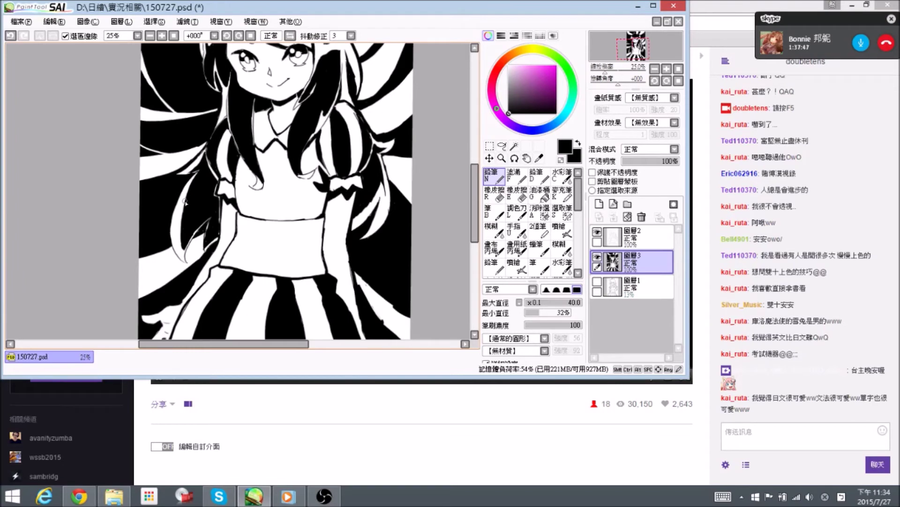
pyautogui.scroll(-1, 186, 203)
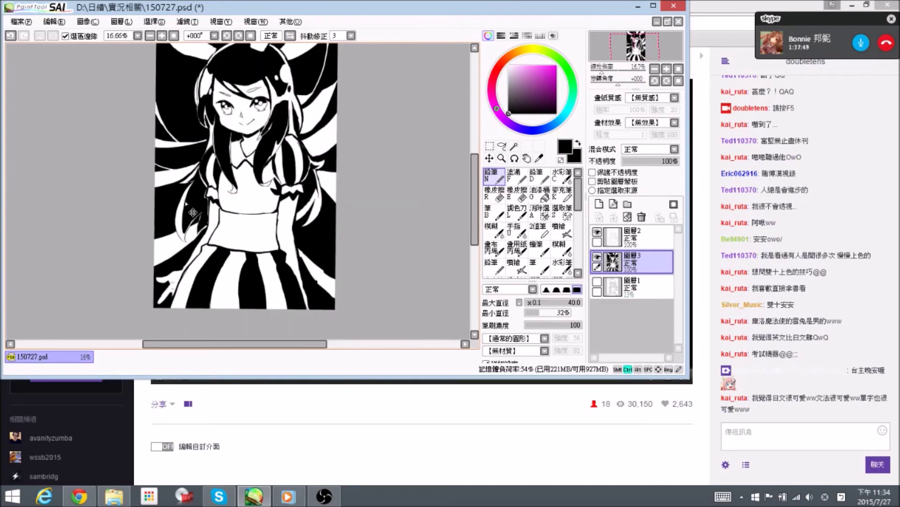
pyautogui.hotkey('ctrl', 's')
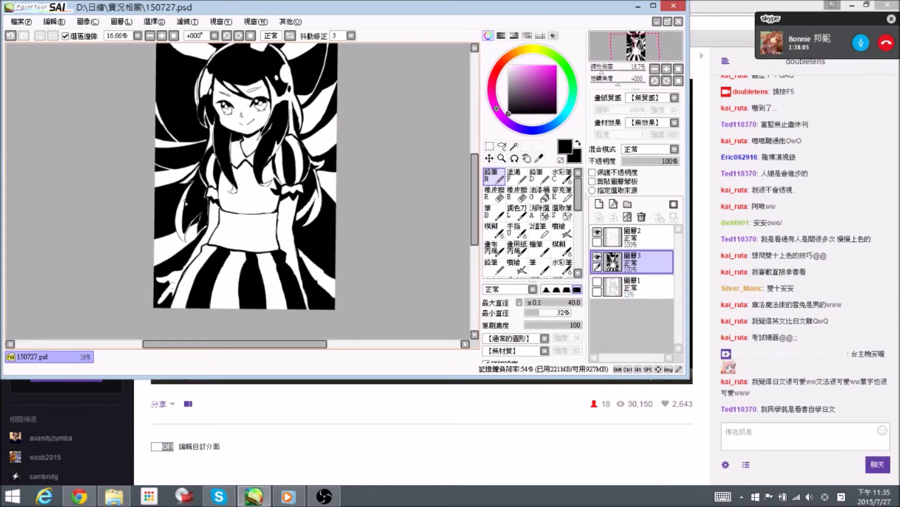
# Bring the whole illustration into view with its rotation reset, and save the file.
pyautogui.moveTo(477, 187); pyautogui.dragTo(476, 178)
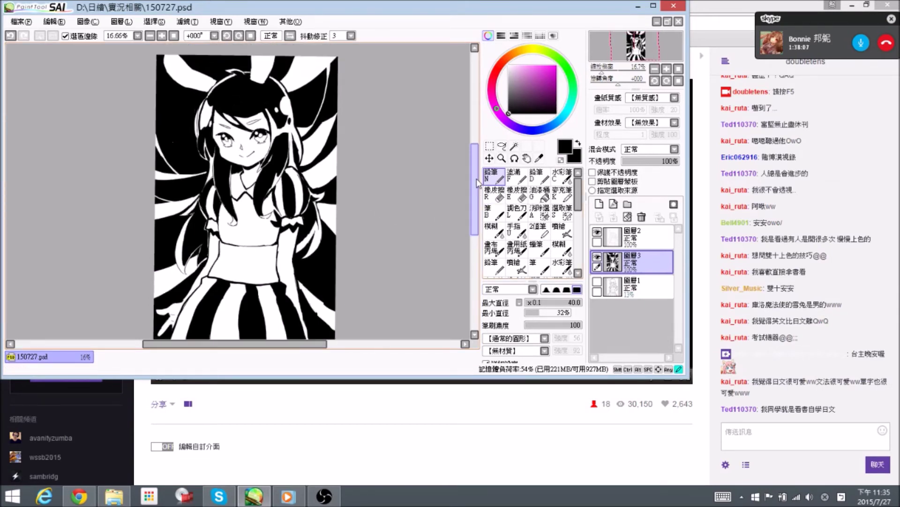
pyautogui.moveTo(322, 214); pyautogui.dragTo(332, 205)
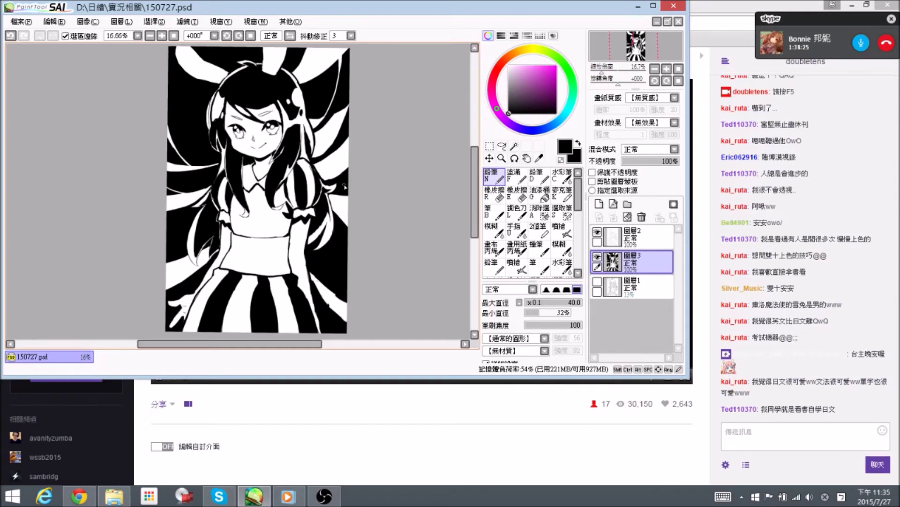
pyautogui.click(250, 34)
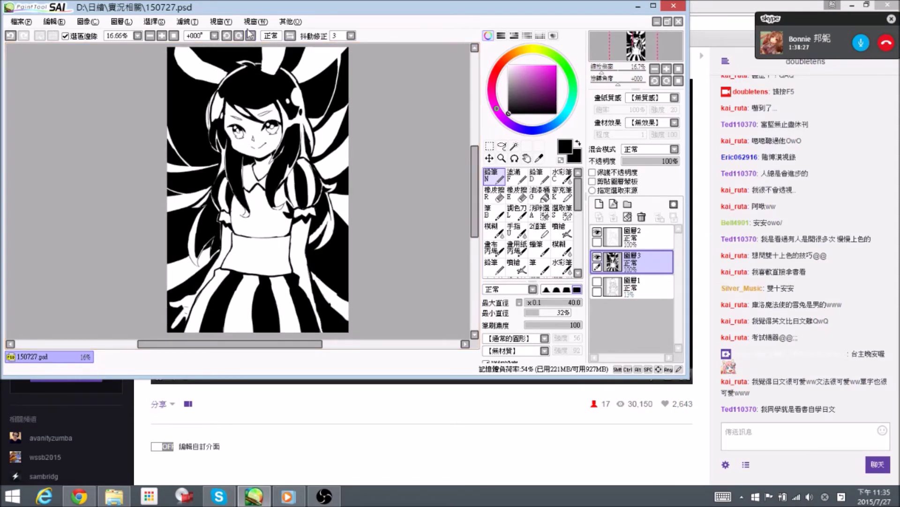
pyautogui.hotkey('ctrl', 's')
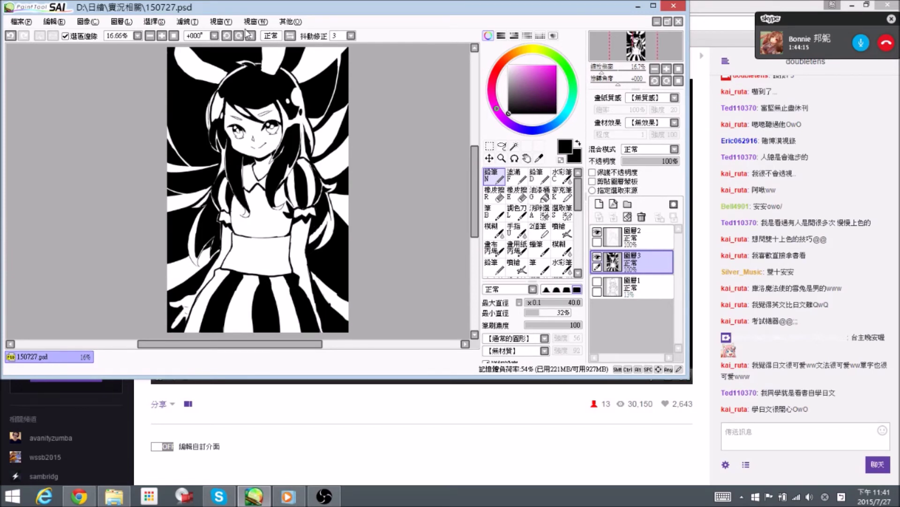
# Widen the outer end of the lower-right background stripe with the eraser and correct its lower edge with the pencil.
pyautogui.press('e')
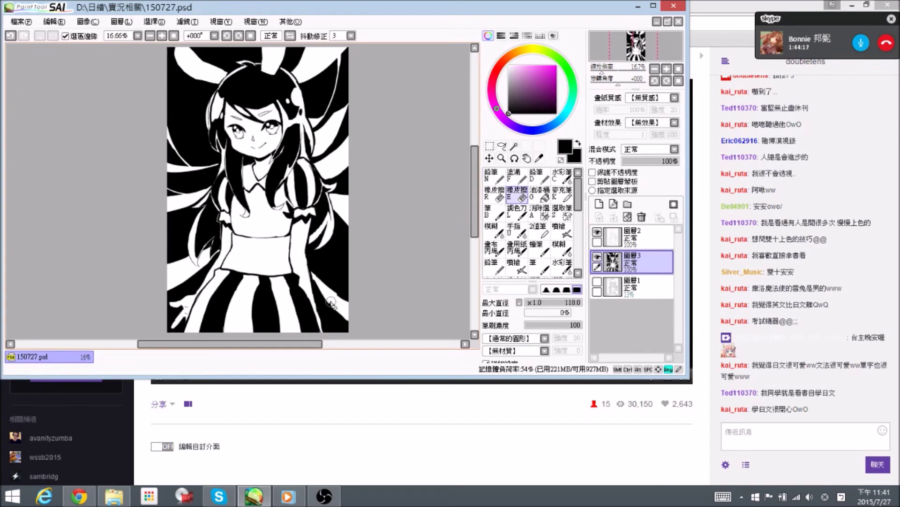
pyautogui.moveTo(334, 305)
pyautogui.mouseDown()
pyautogui.moveTo(354, 320)
pyautogui.moveTo(342, 301)
pyautogui.moveTo(364, 308)
pyautogui.mouseUp()
pyautogui.press('n')
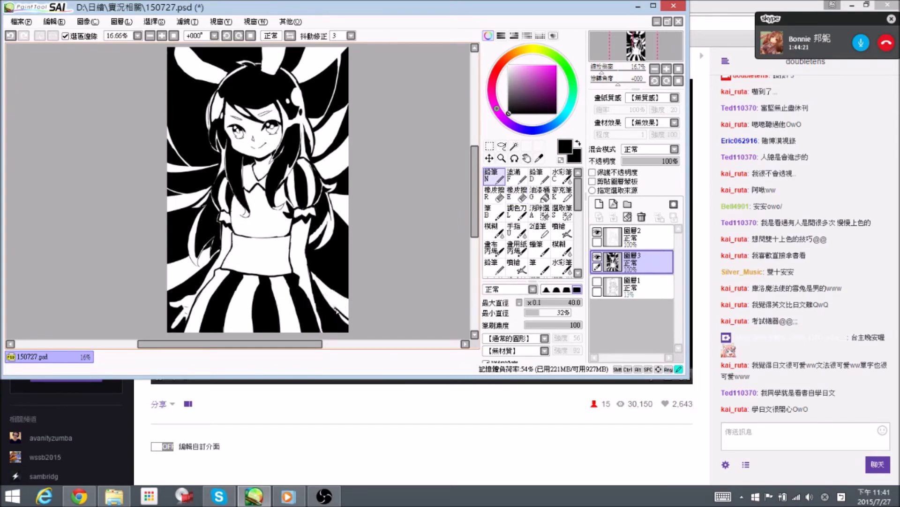
pyautogui.press('e')
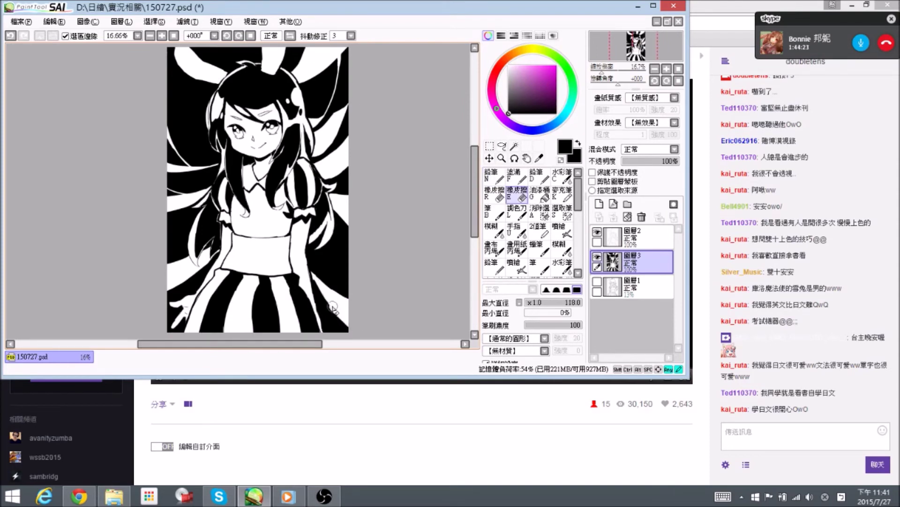
pyautogui.press('n')
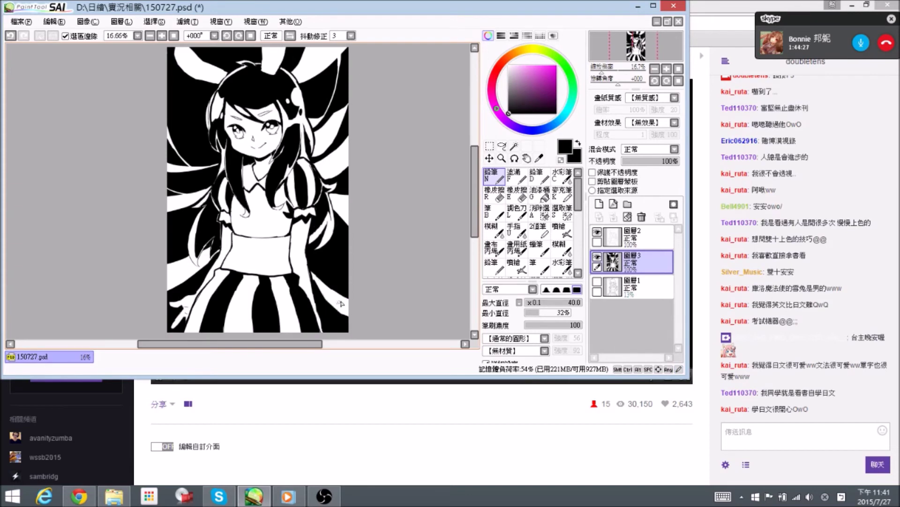
# Refine the inner end and upper edge of the lower-right stripe with alternating eraser and pencil strokes, and save the file.
pyautogui.press('e')
pyautogui.press('n')
pyautogui.press('e')
pyautogui.press('n')
pyautogui.press('e')
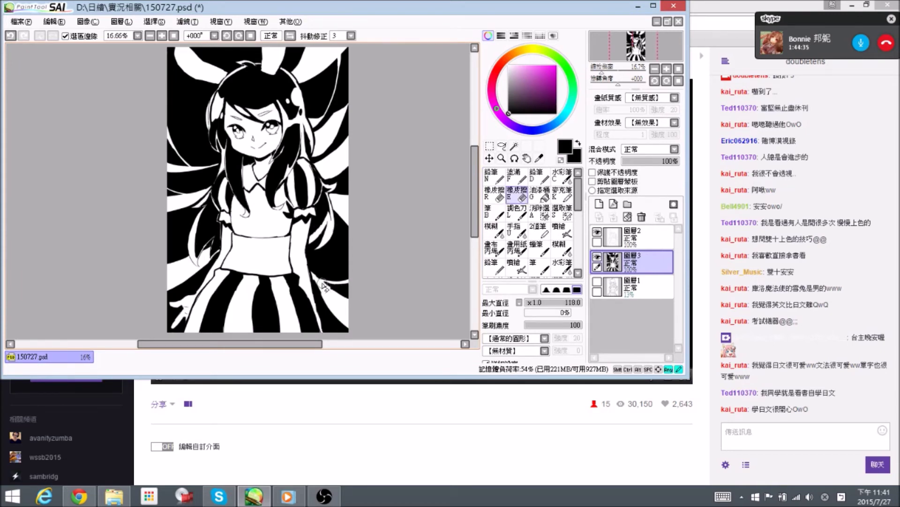
pyautogui.press('n')
pyautogui.press('e')
pyautogui.press('n')
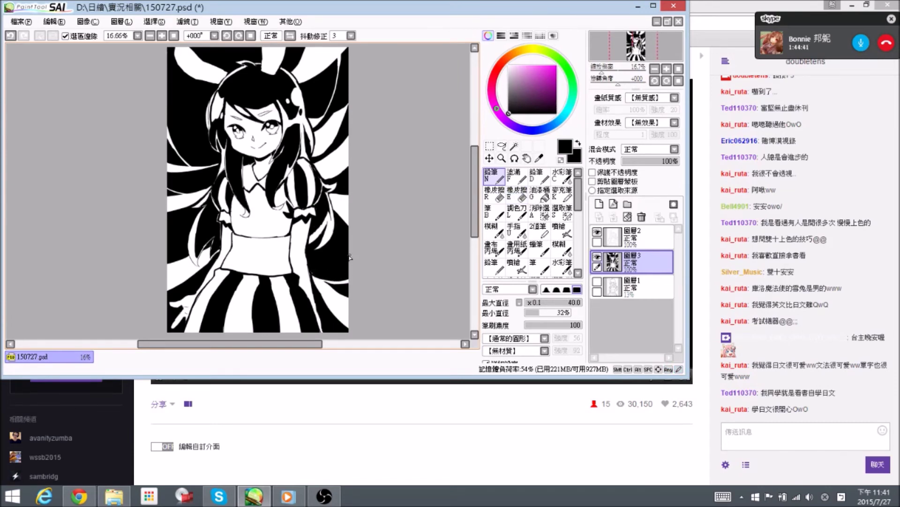
pyautogui.hotkey('ctrl', 's')
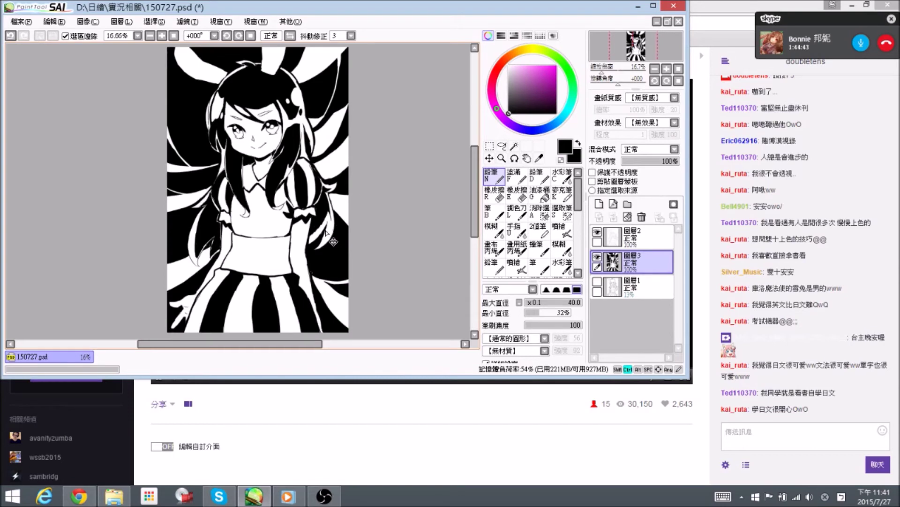